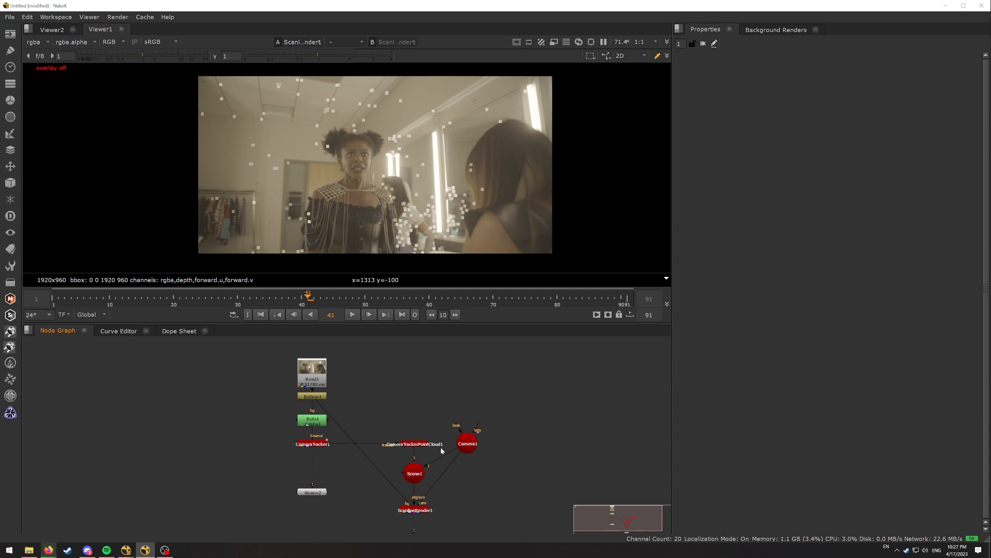
left_click_drag(510, 521, 259, 351)
left_click(405, 360)
middle_click_drag(401, 416, 364, 390)
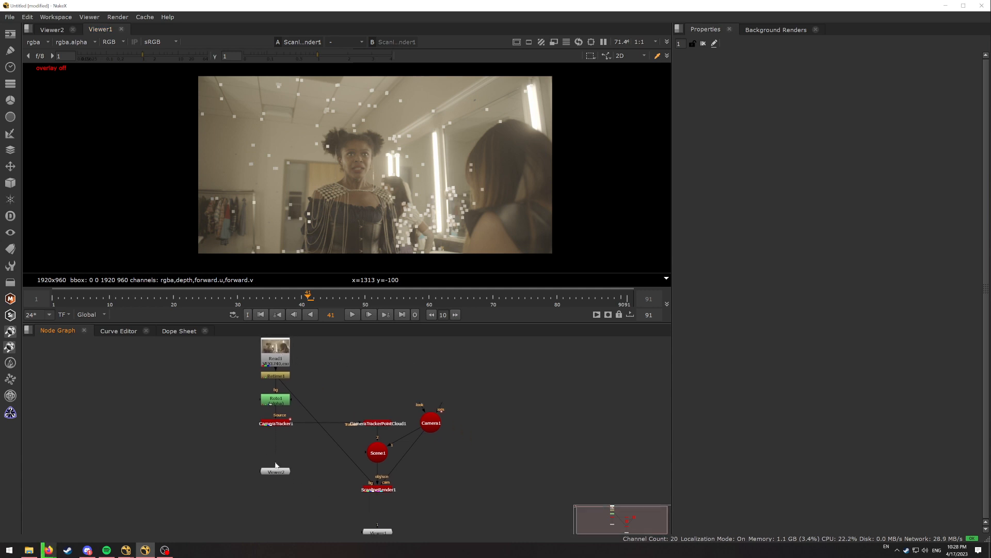
Switch to the other open Nuke project, scrub through its shot with the tracked cubes, and return to the untitled project
mouse_move(126, 550)
left_click(172, 528)
scroll(313, 459, "down", 3)
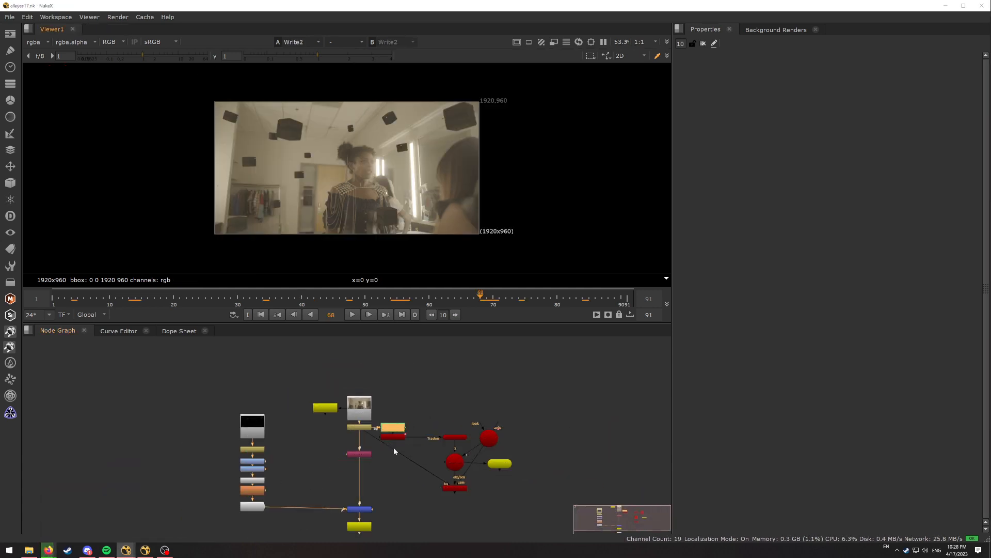
left_click(389, 365)
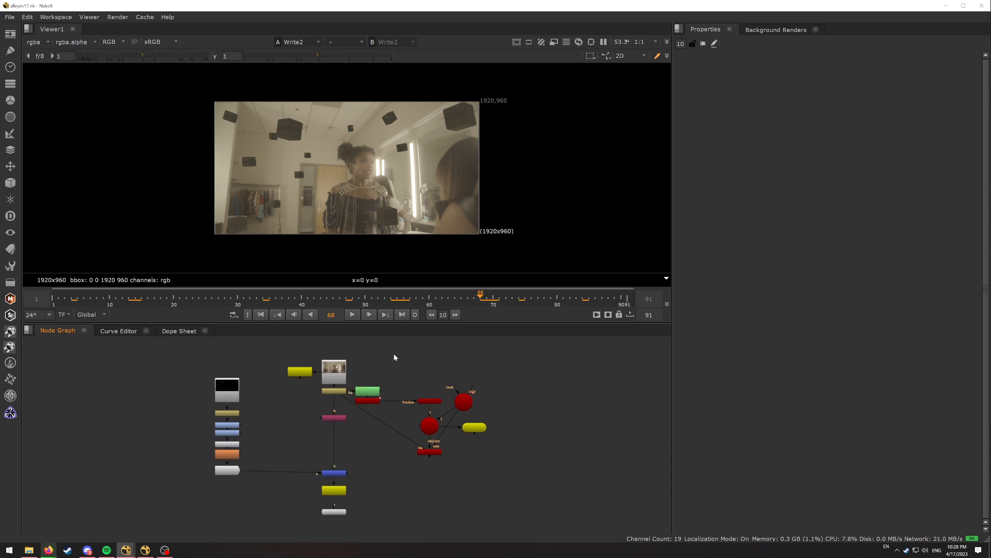
left_click(172, 298)
left_click_drag(172, 299, 529, 308)
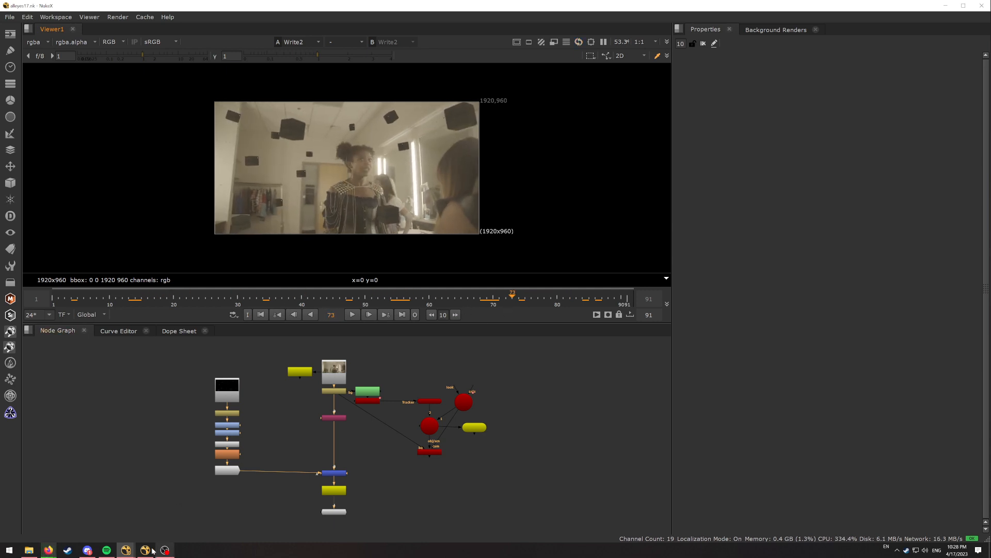
key("alt+Tab")
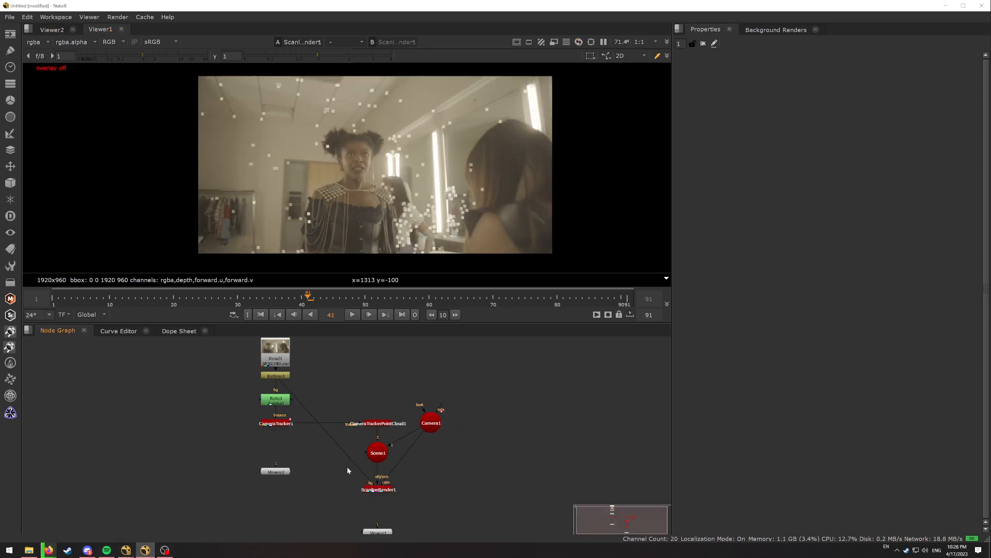
Add a WriteGeo node beside the camera and connect its input to the Scene1 node
scroll(362, 449, "up", 5)
scroll(370, 426, "down", 6)
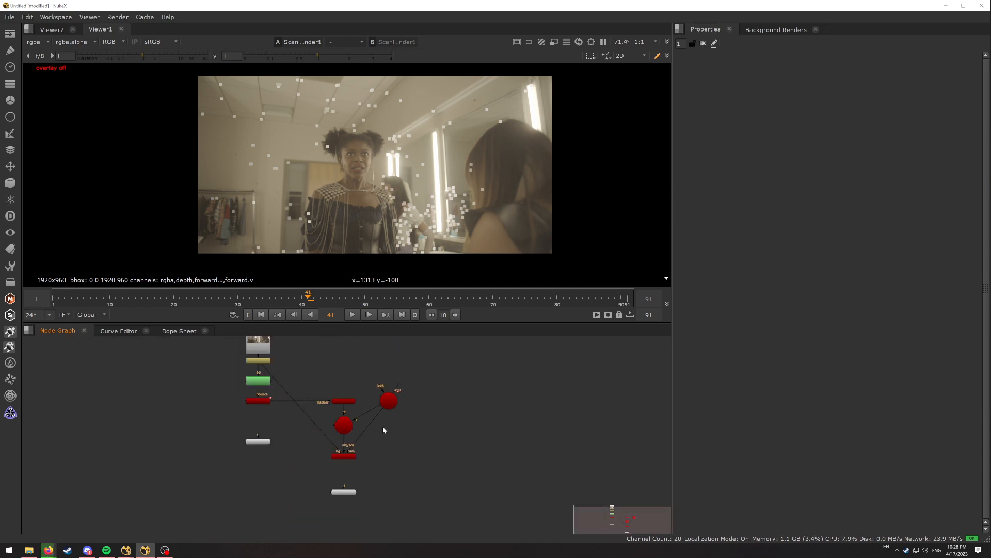
scroll(390, 459, "up", 3)
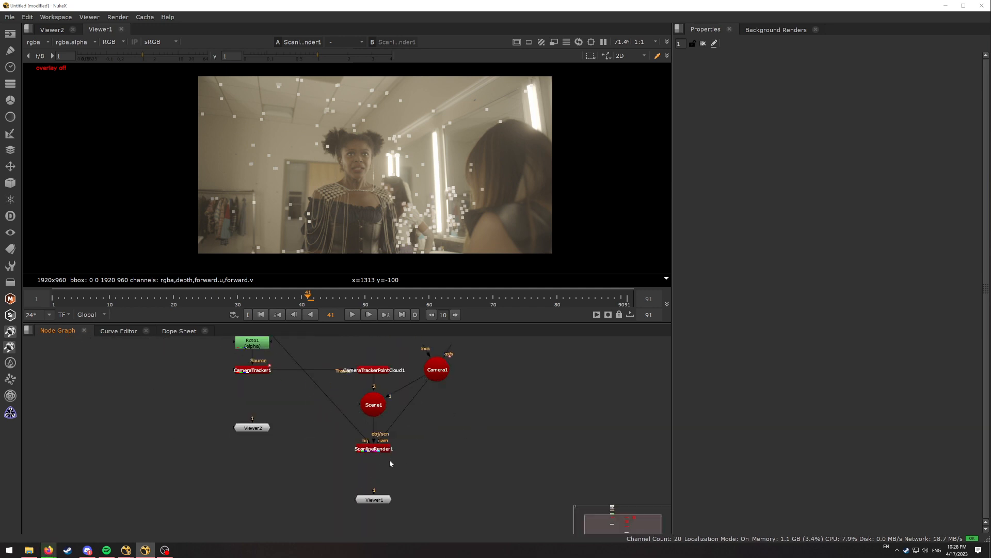
middle_click_drag(451, 405, 416, 429)
key("Tab")
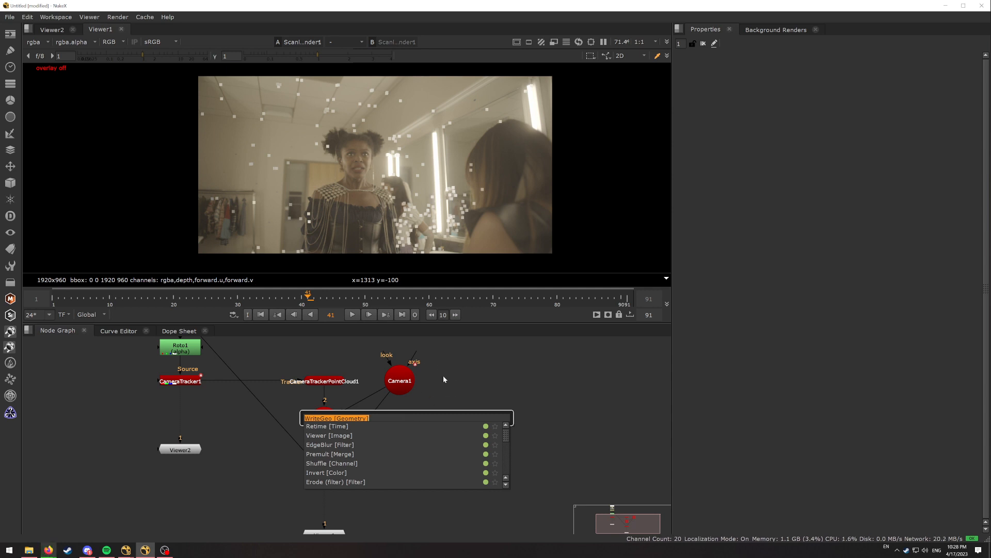
type("w")
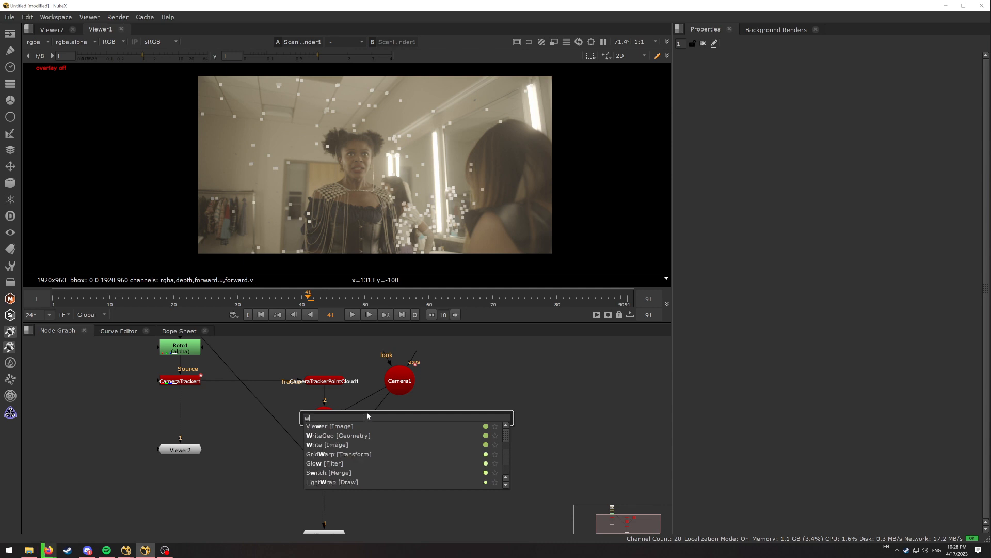
type("ritegeo")
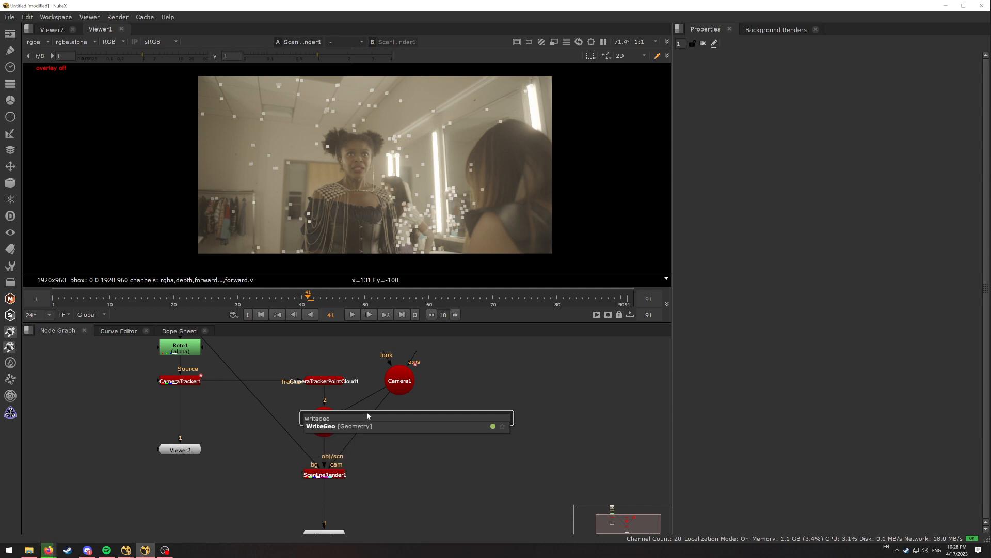
left_click(361, 427)
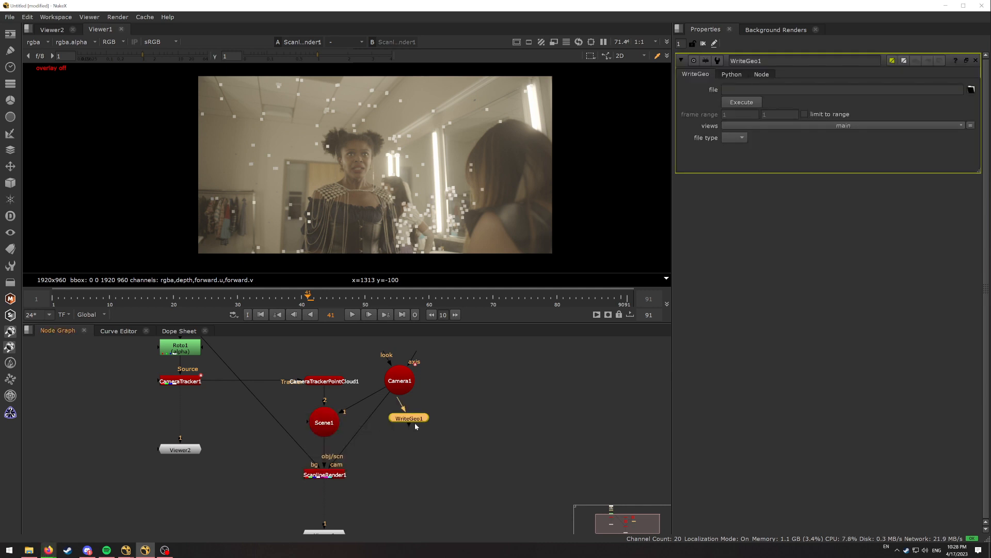
left_click_drag(415, 426, 327, 424)
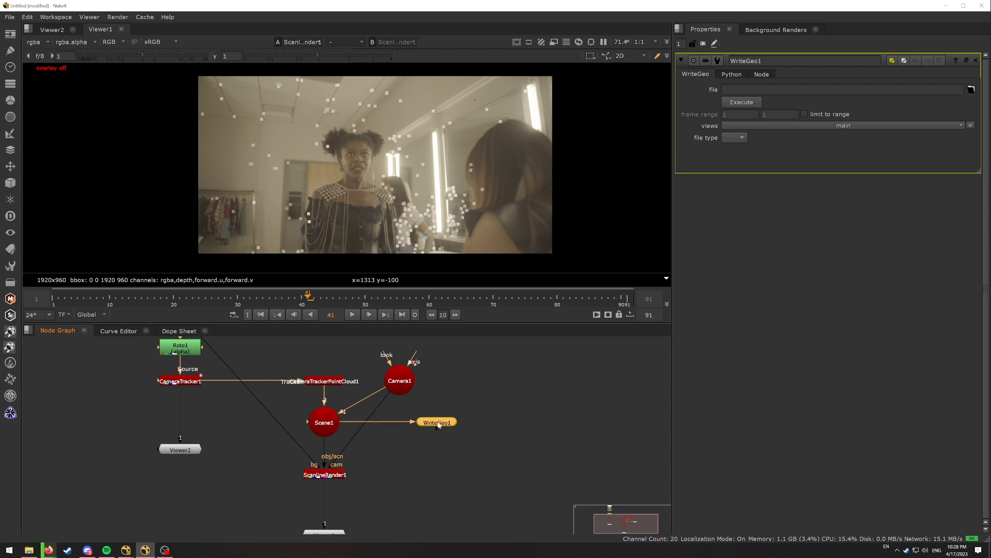
left_click_drag(438, 428, 443, 425)
Set the WriteGeo output file to alleyestest.fbx in the folder F:/all eyes/alleyestest
left_click(971, 90)
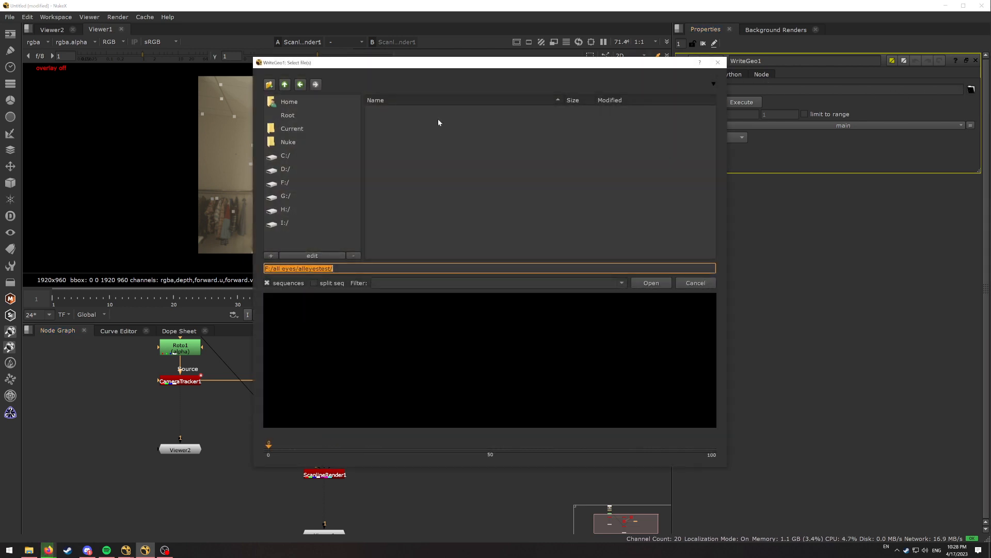
left_click(286, 85)
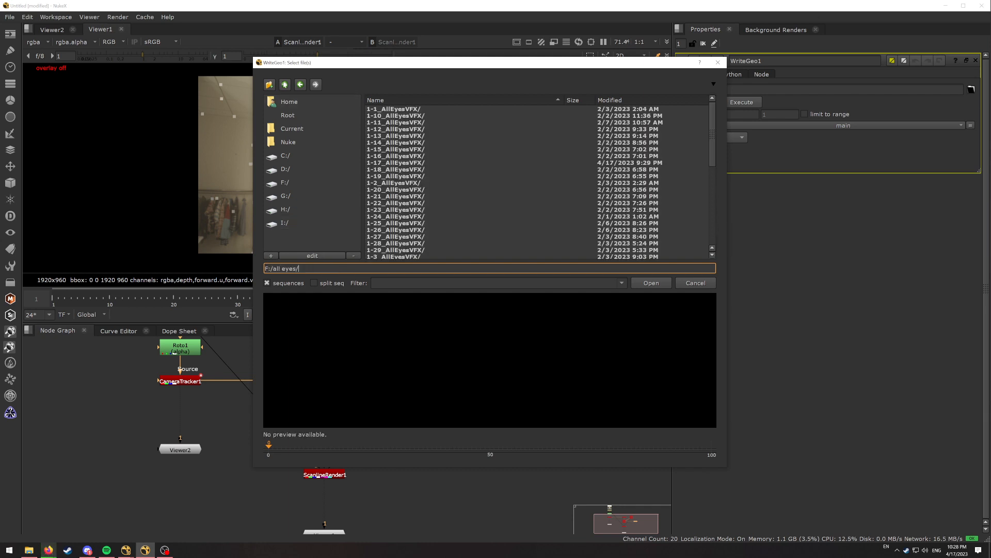
scroll(432, 235, "down", 9)
double_click(406, 230)
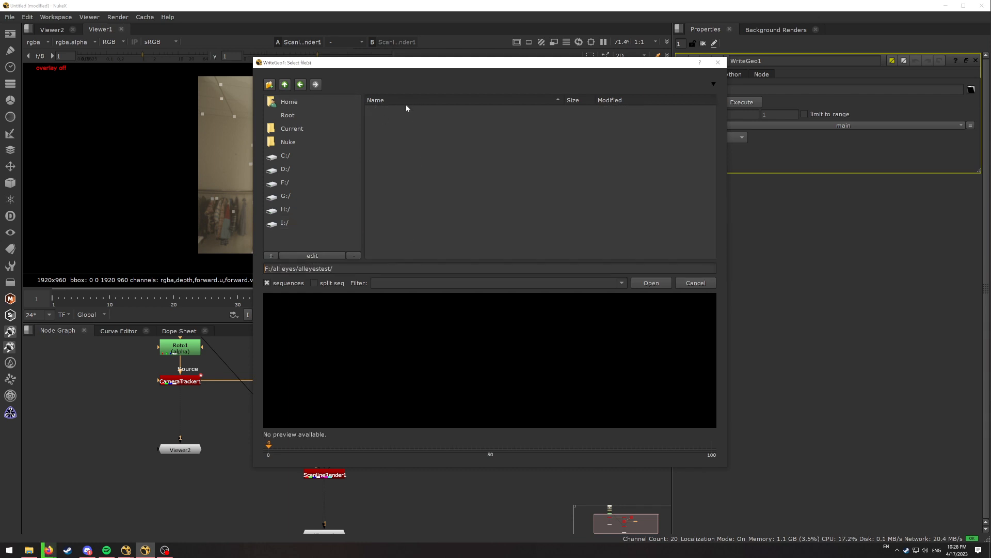
left_click(334, 269)
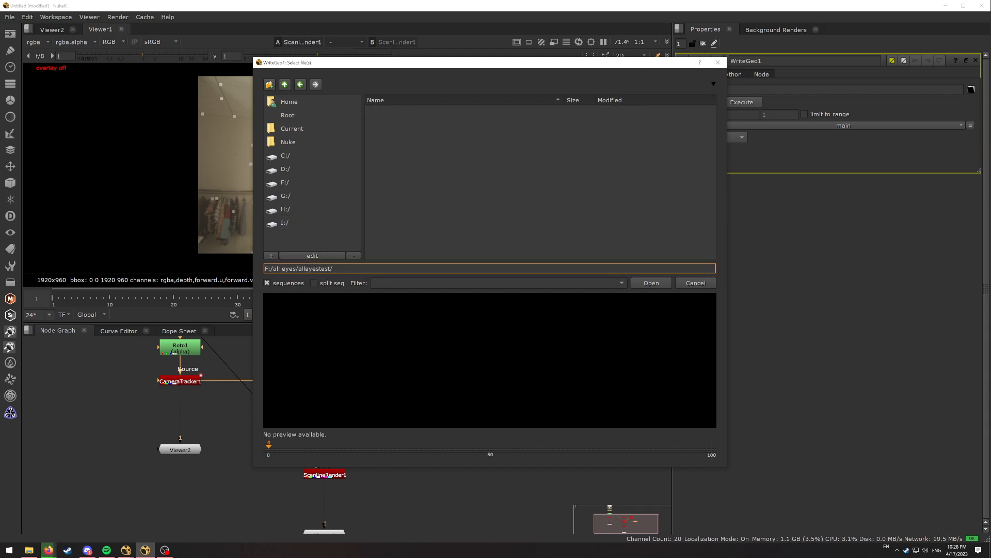
type("alleyestest")
left_click_drag(376, 268, 333, 269)
left_click(652, 284)
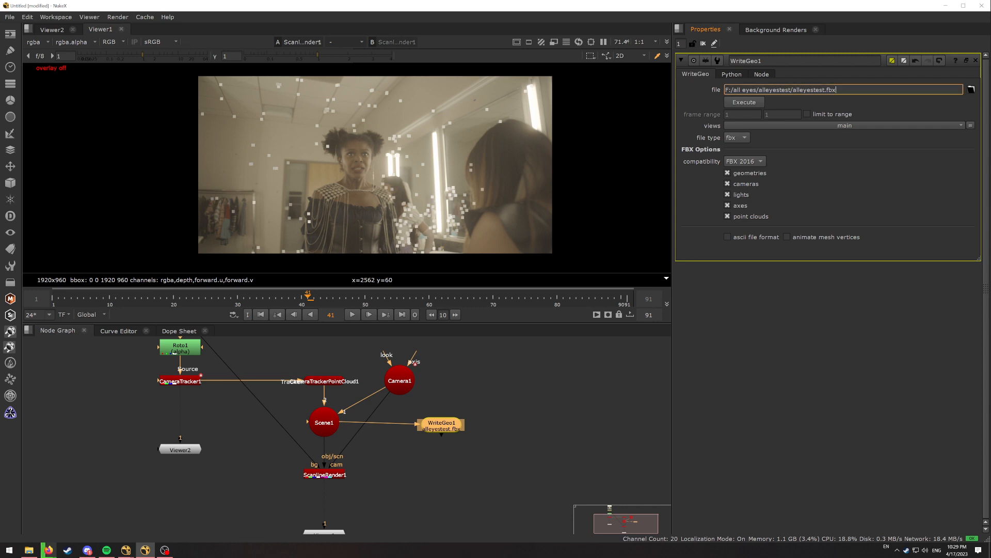
key("shift+Left")
key("shift+Left")
key("shift+Left")
left_click(818, 173)
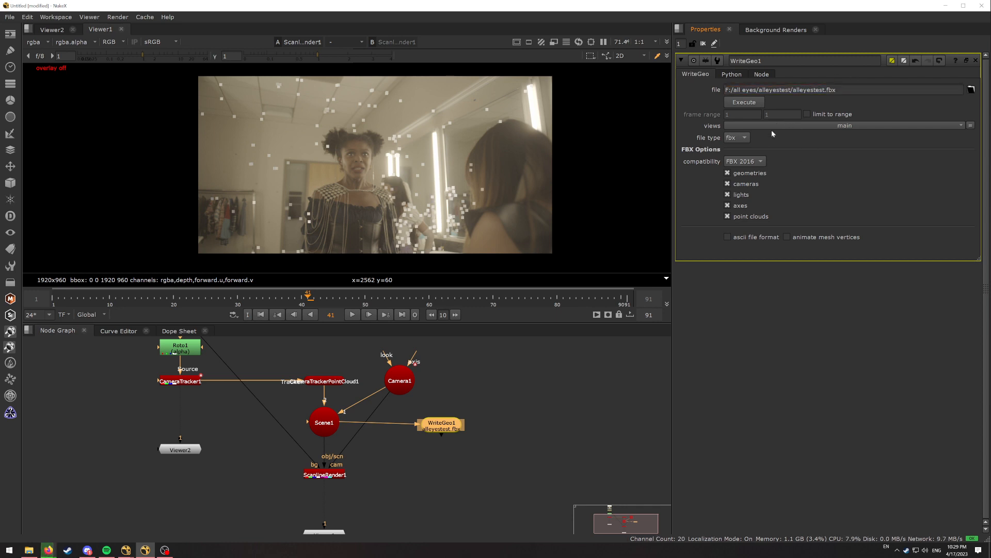
Review the WriteGeo node's available file types and FBX compatibility versions
left_click(738, 138)
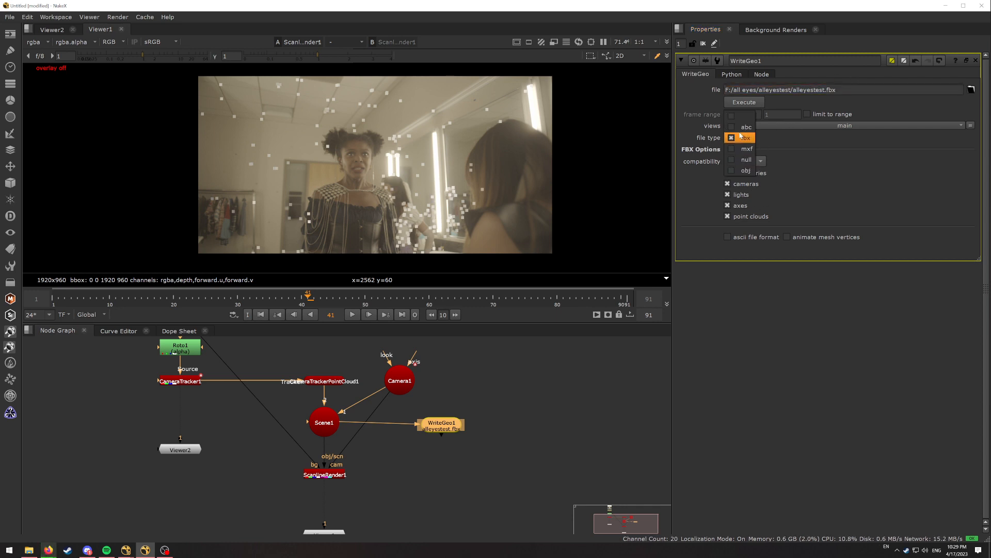
left_click(741, 137)
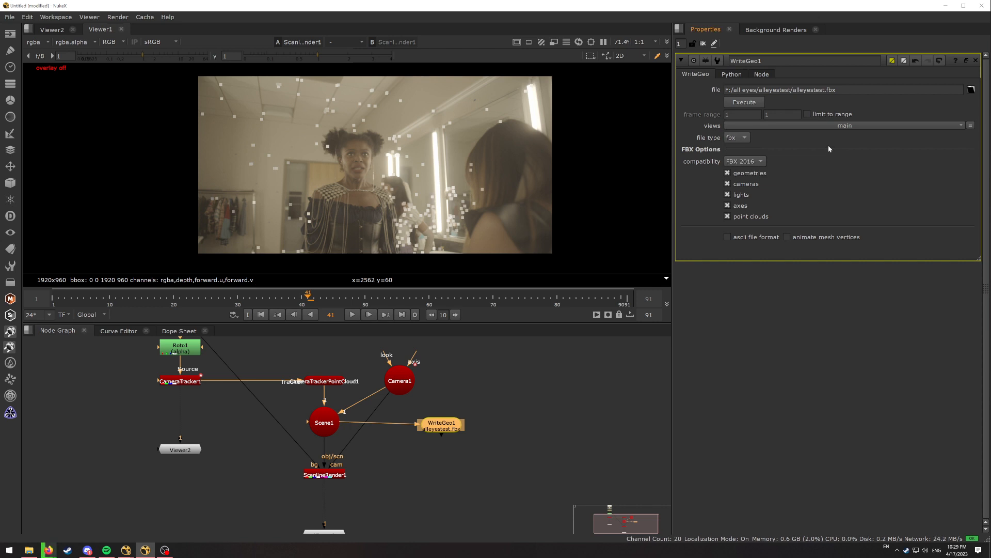
left_click(742, 161)
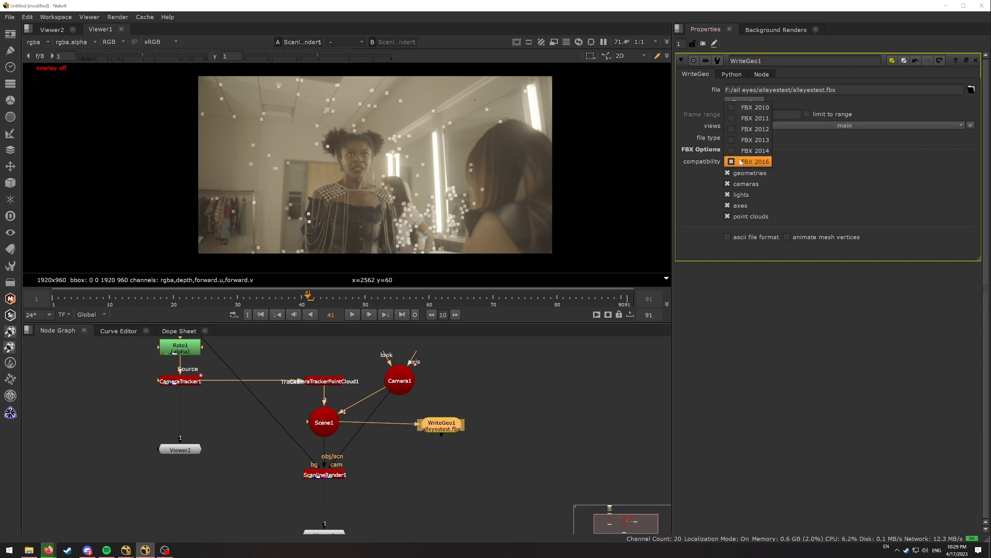
left_click(815, 164)
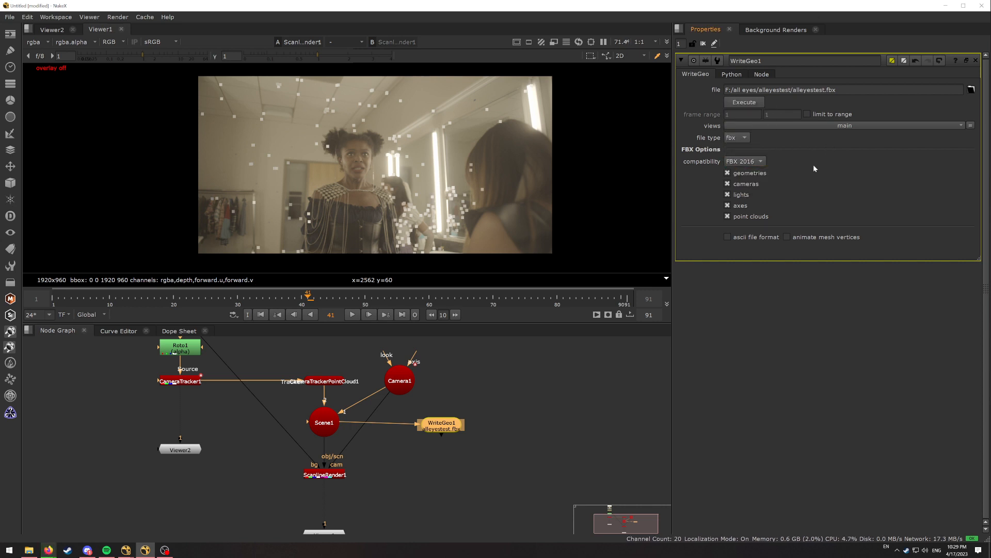
Exclude geometries and lights from the FBX export
left_click(744, 175)
left_click(742, 197)
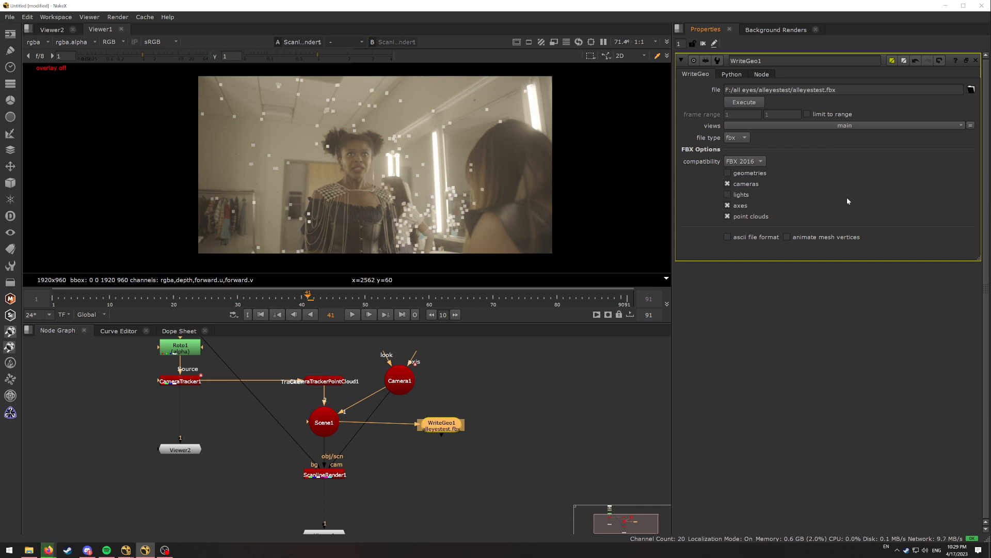
left_click(747, 206)
left_click(742, 217)
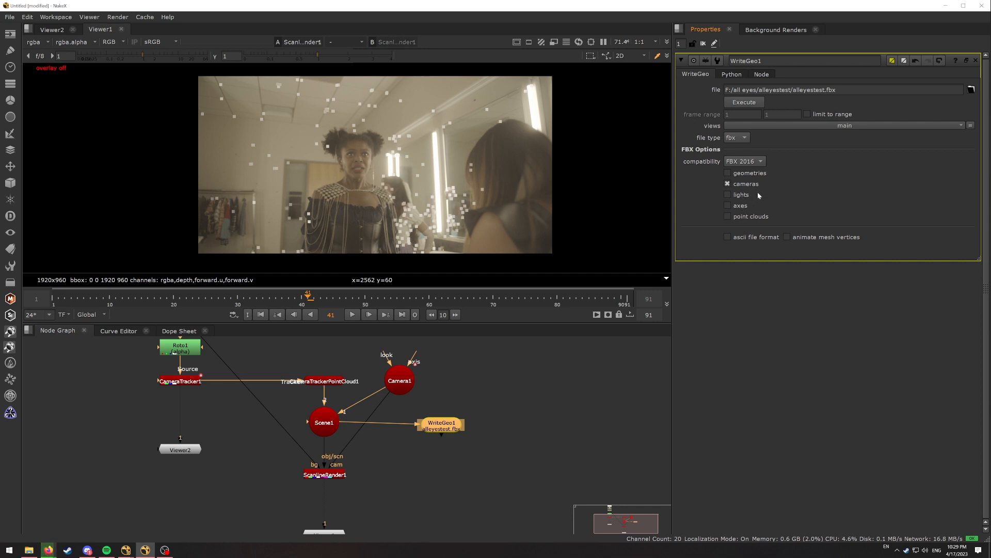
left_click(746, 216)
left_click(742, 208)
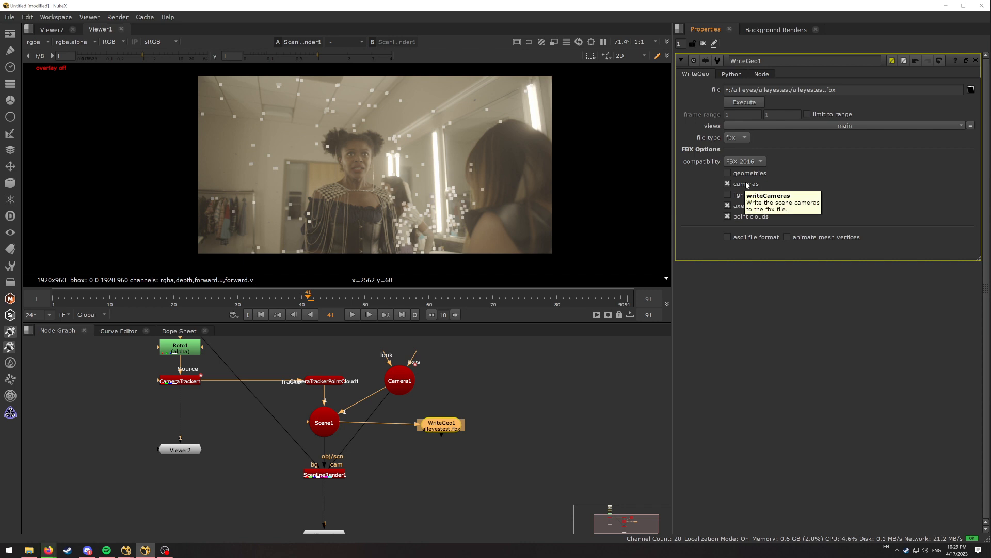
left_click(748, 217)
left_click(742, 207)
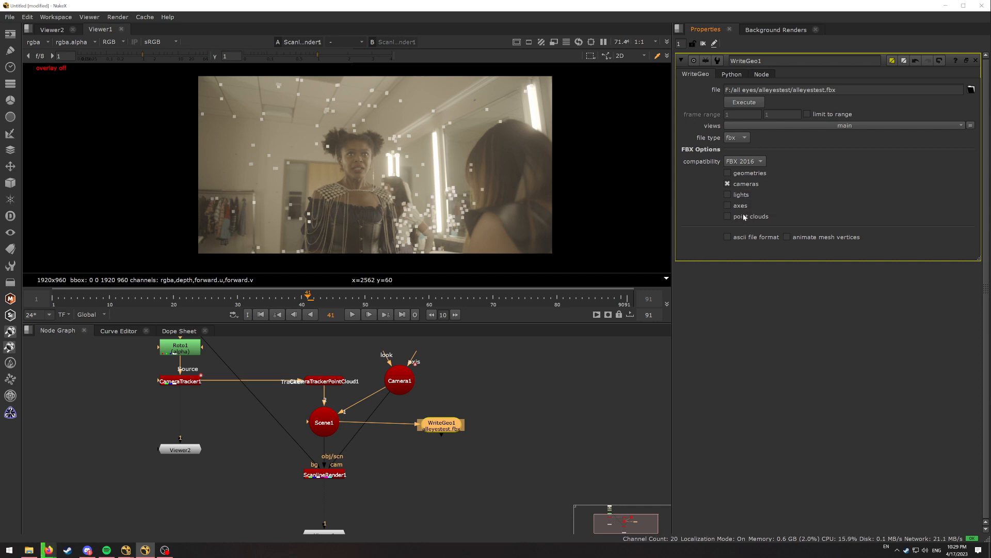
left_click(742, 206)
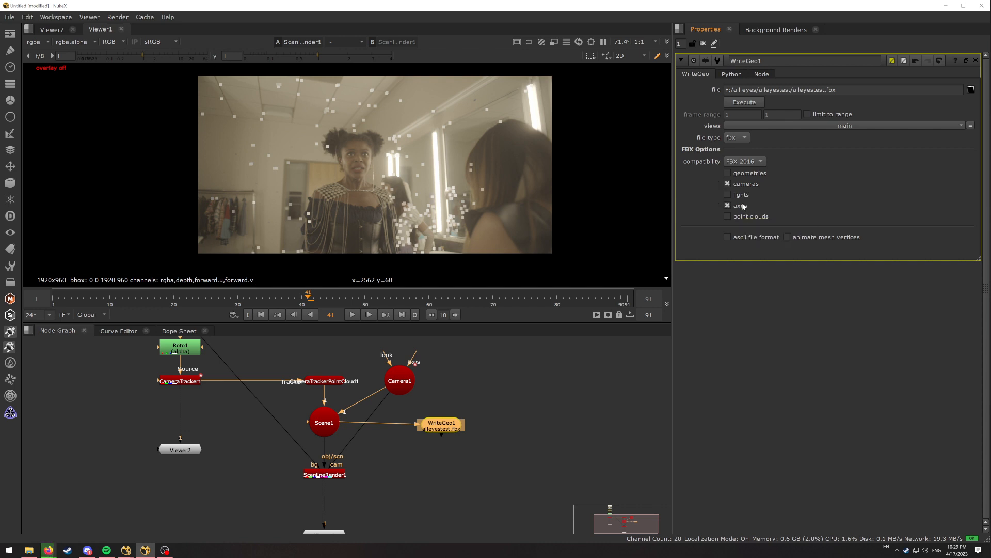
left_click(748, 216)
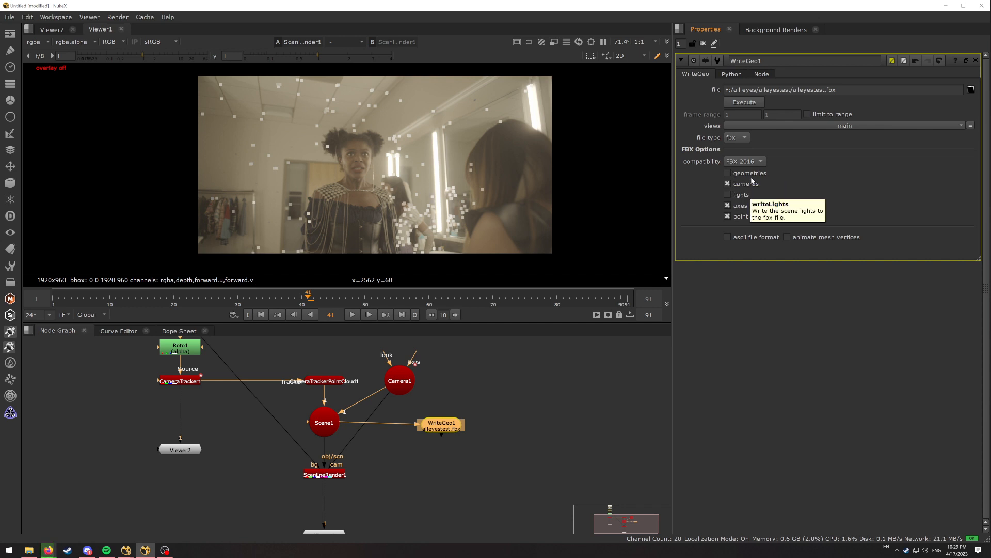
Execute the WriteGeo export over the global frame range 1-91
left_click(752, 104)
left_click(484, 250)
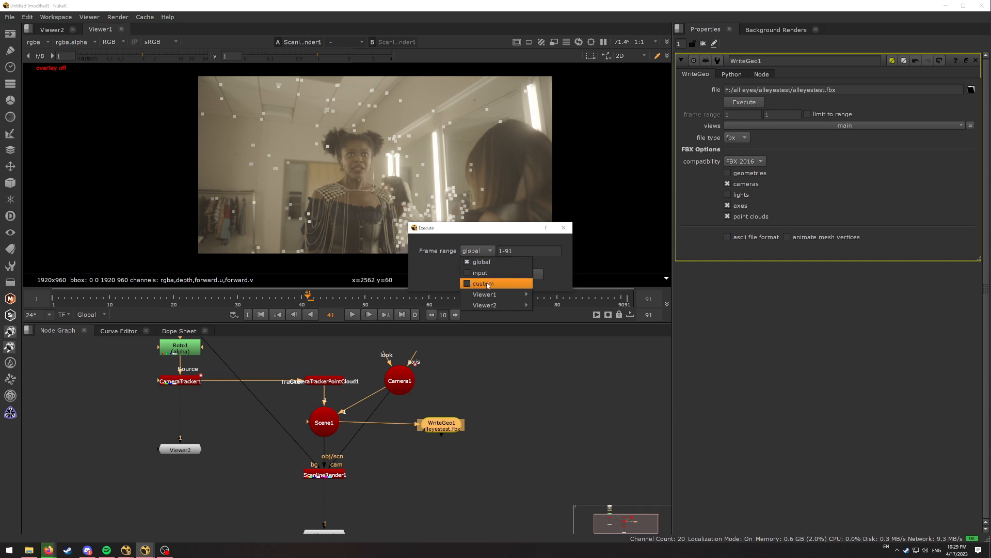
left_click(556, 258)
key("Tab")
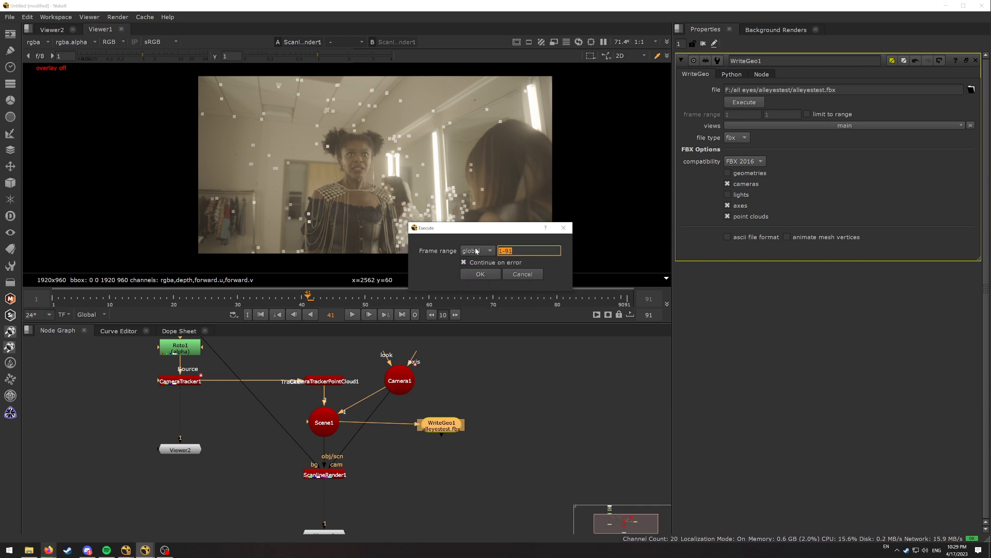
type("4")
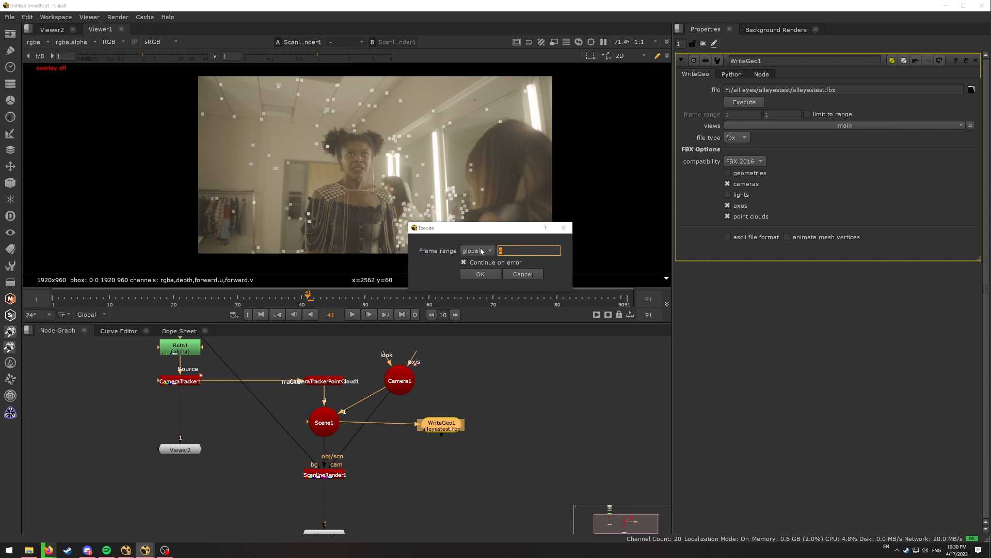
key("BackSpace")
type("20")
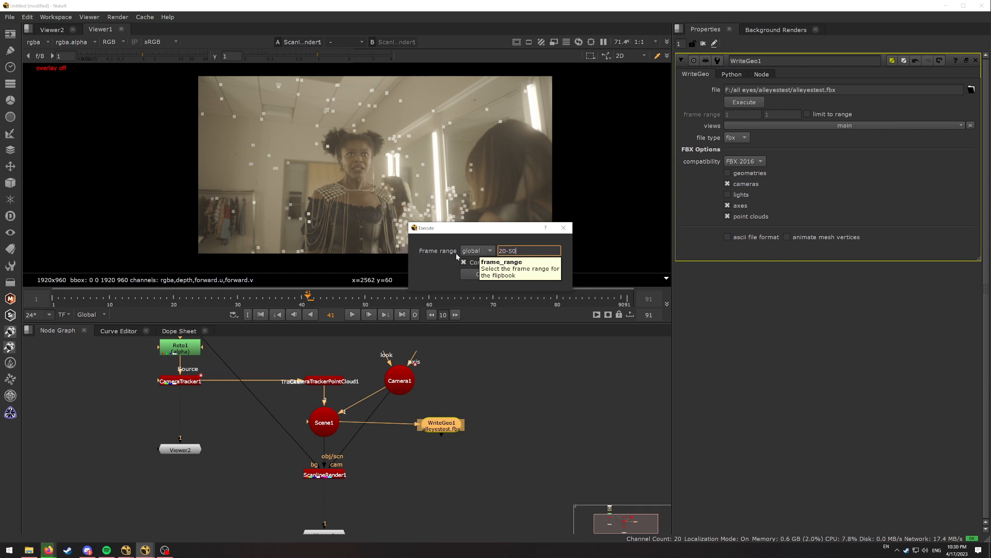
type("-50")
left_click(476, 251)
left_click(475, 259)
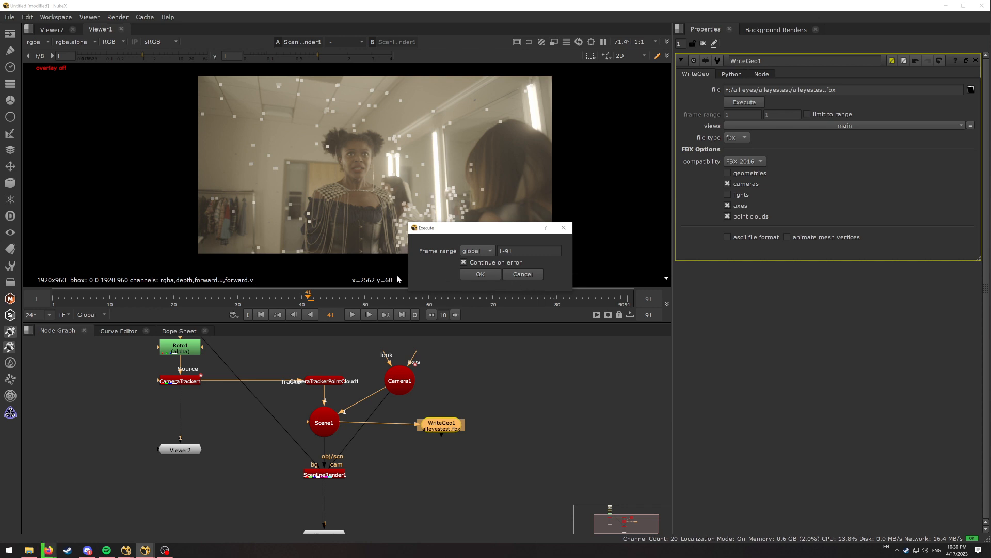
left_click(486, 274)
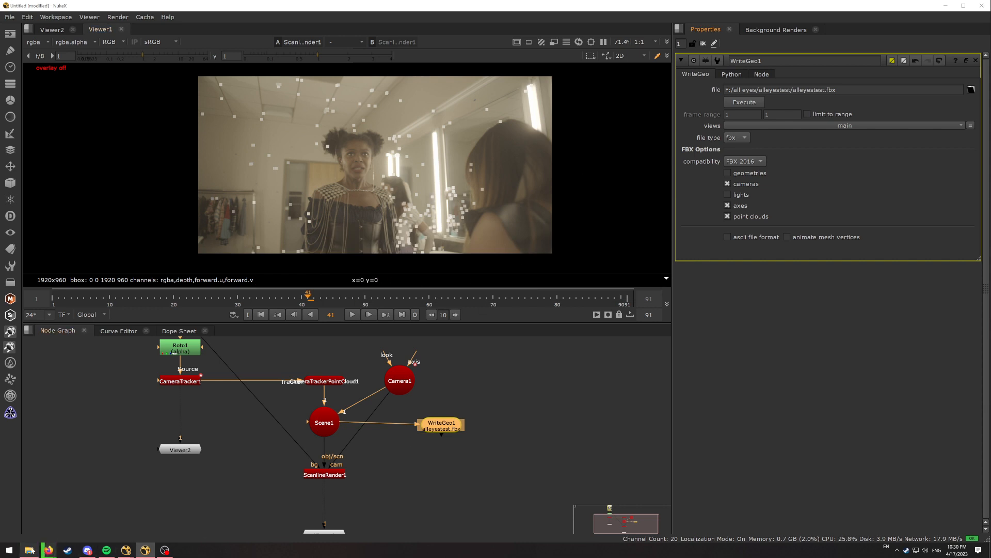
In a new File Explorer window, browse to F:\all eyes\alleyestest and check the name and extension of the exported alleyestest.fbx
mouse_move(29, 550)
left_click(35, 515)
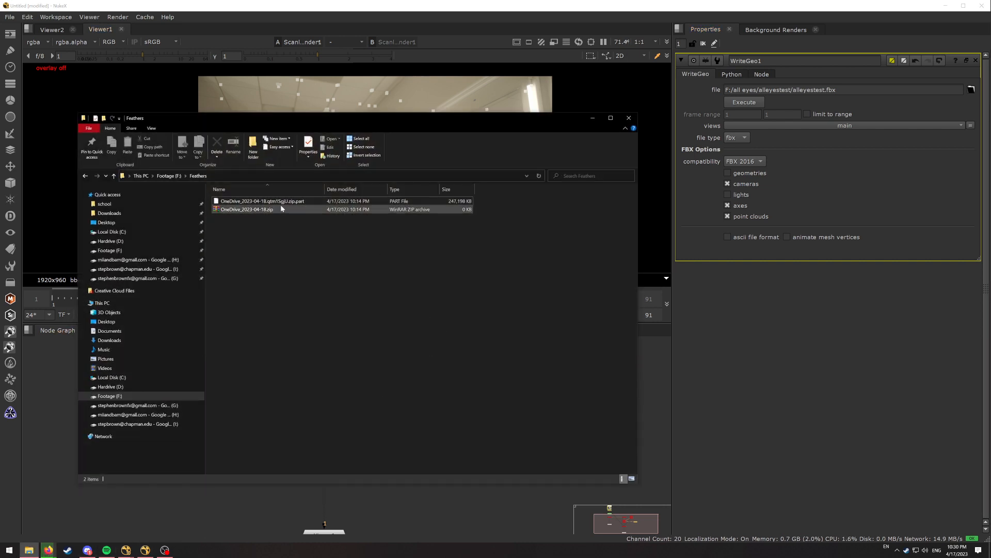
key("ctrl+n")
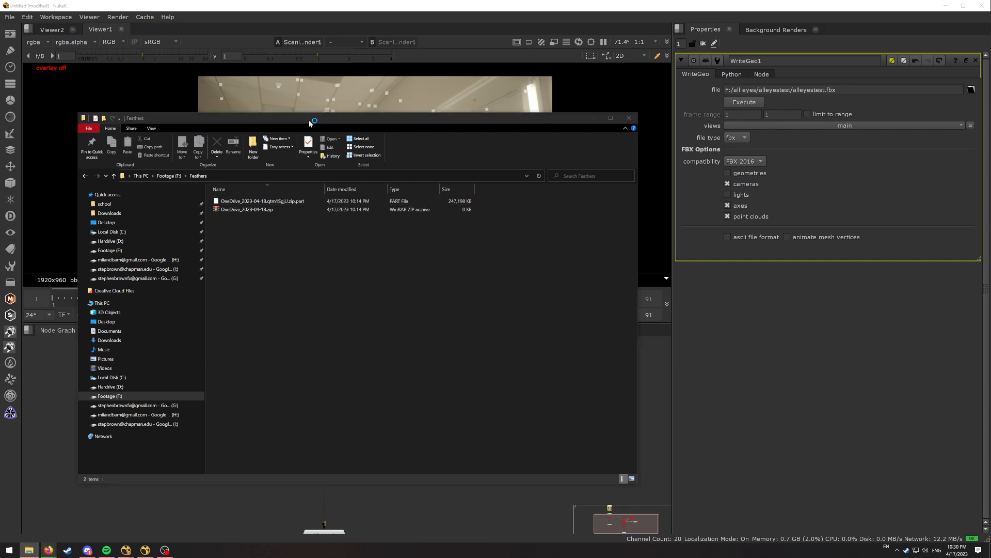
left_click_drag(283, 129, 315, 92)
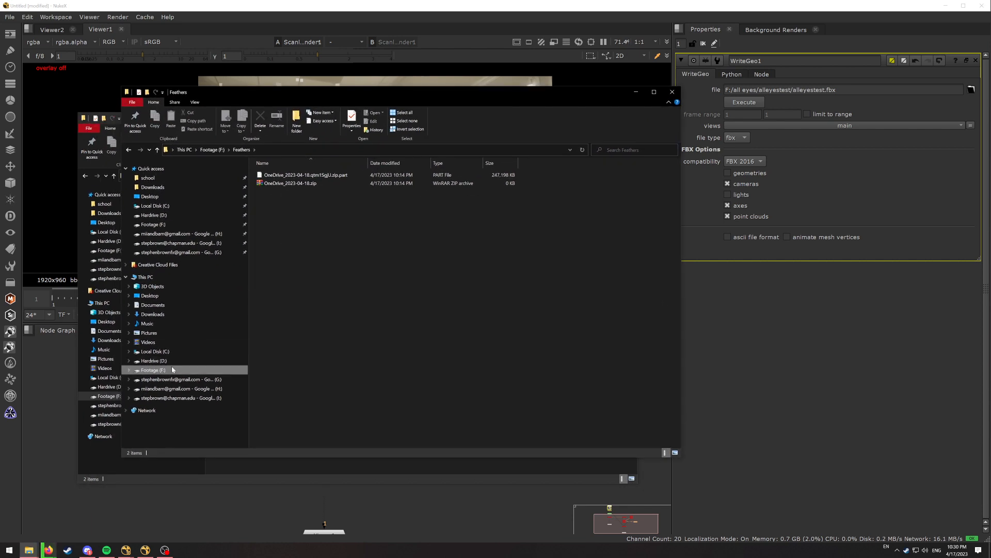
left_click(212, 149)
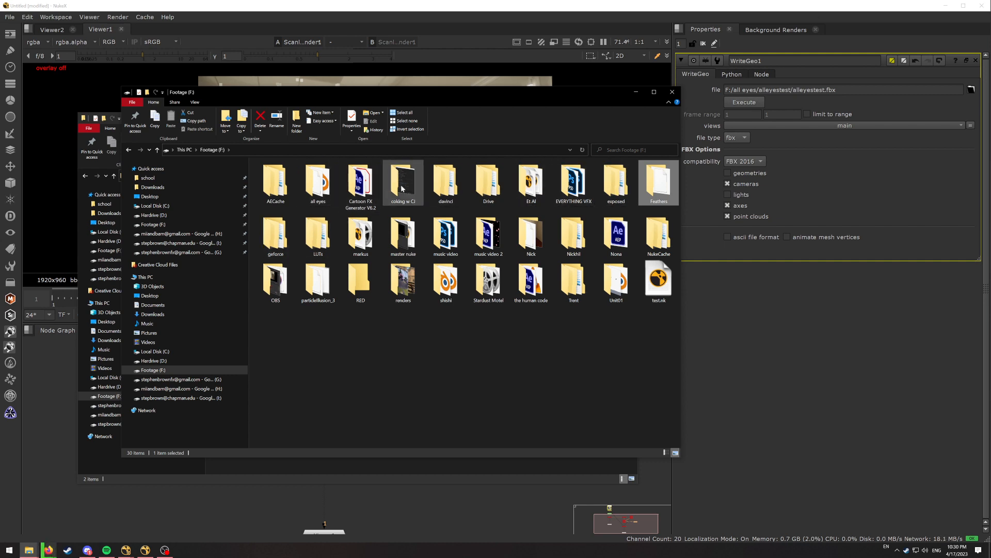
double_click(318, 184)
scroll(310, 362, "down", 5)
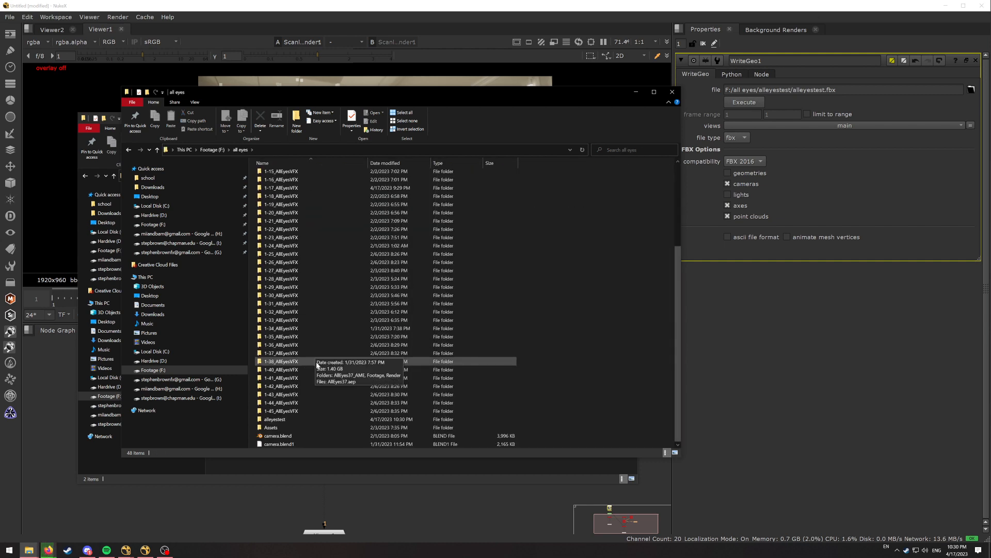
double_click(284, 419)
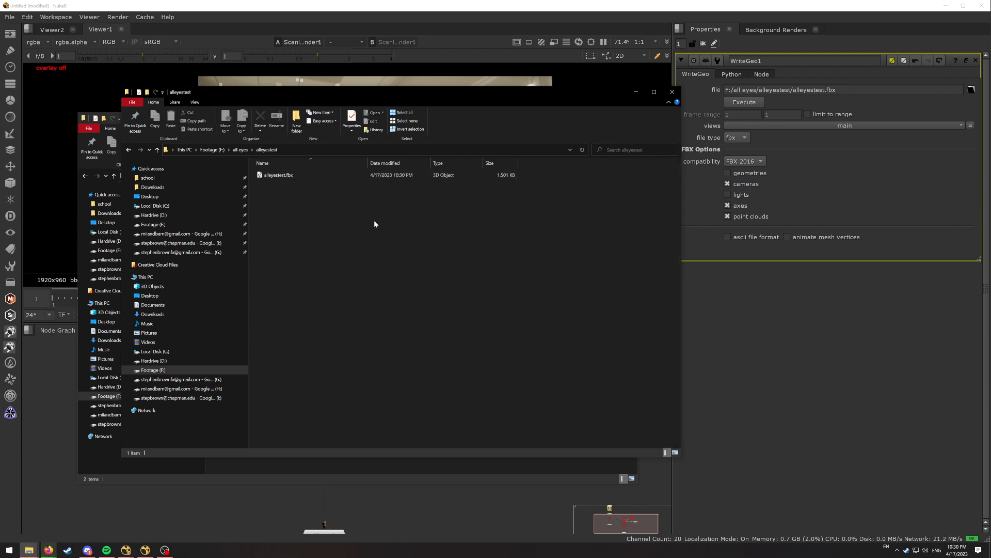
left_click_drag(374, 220, 328, 176)
left_click_drag(383, 210, 339, 175)
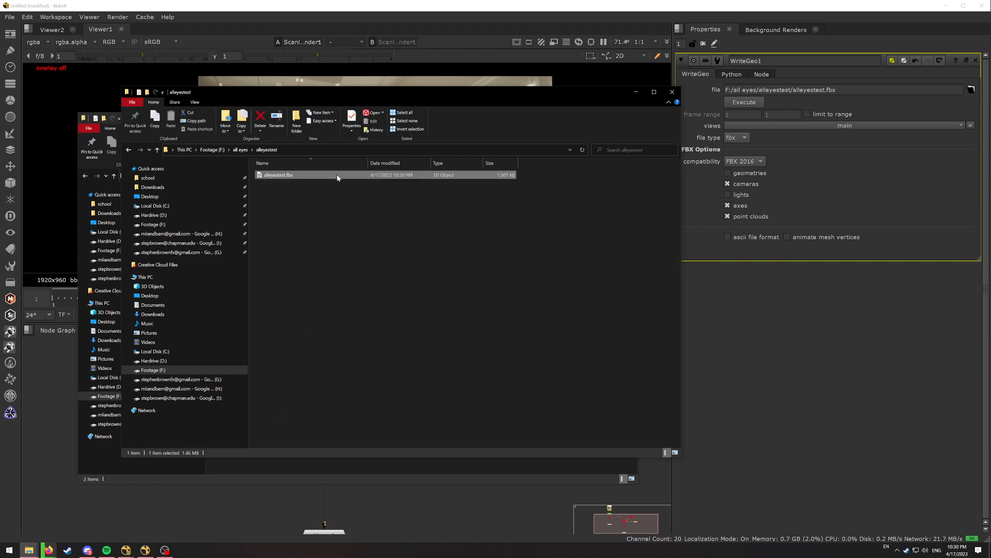
key("F2")
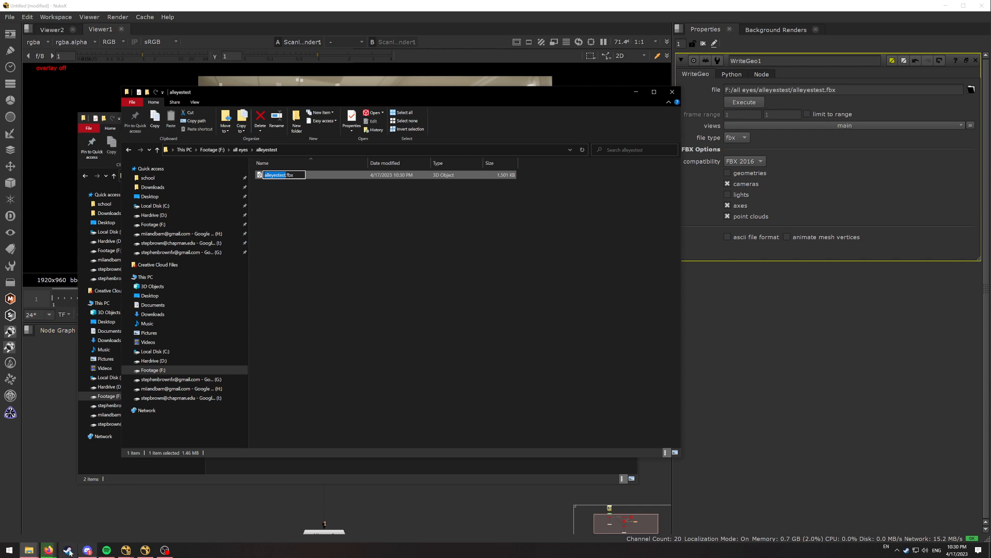
Switch to the Steam library, launch Blender from it, and close the Steam window
left_click(68, 550)
left_click(83, 20)
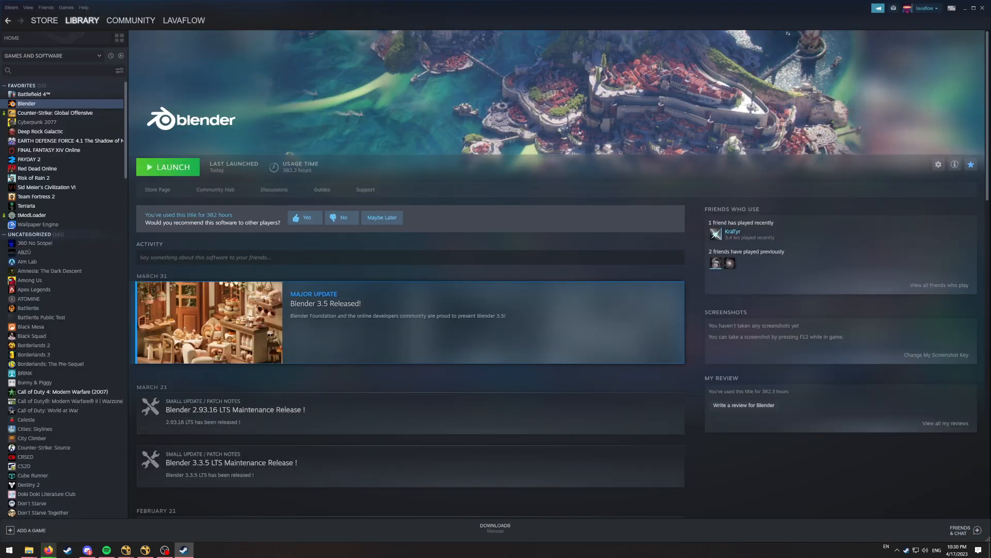
left_click(189, 166)
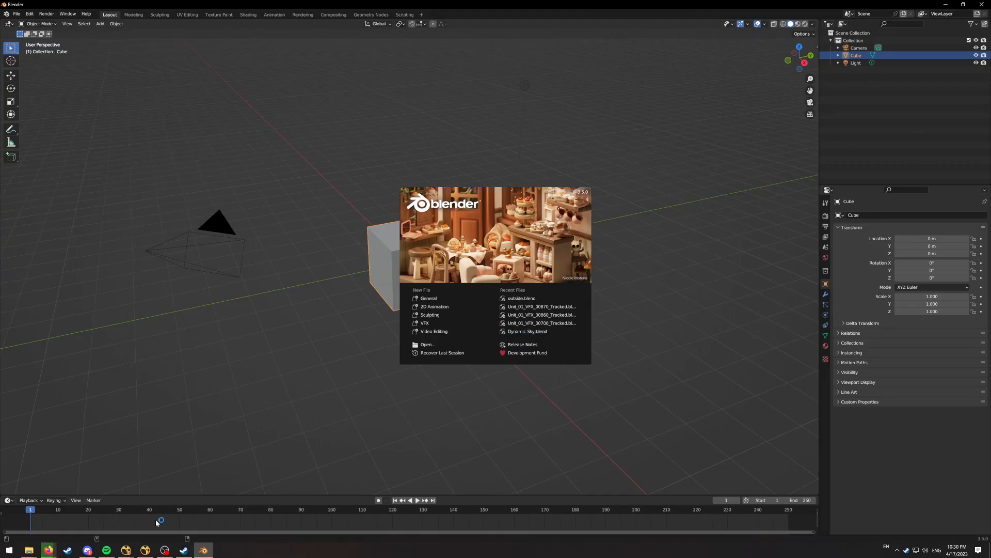
right_click(184, 549)
left_click(187, 535)
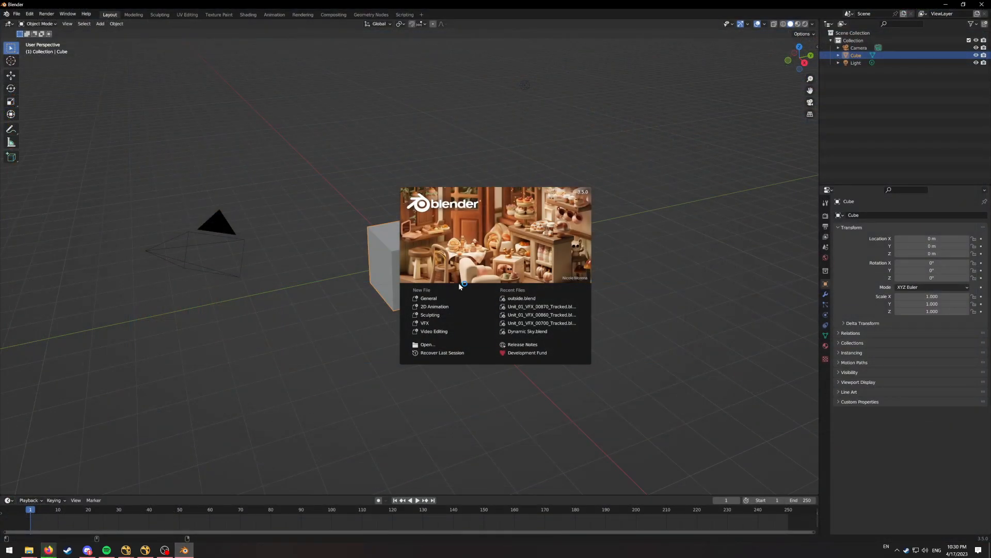
Start a new General file and delete the default camera, cube and light
left_click(436, 297)
left_click_drag(604, 54, 118, 349)
key("Delete")
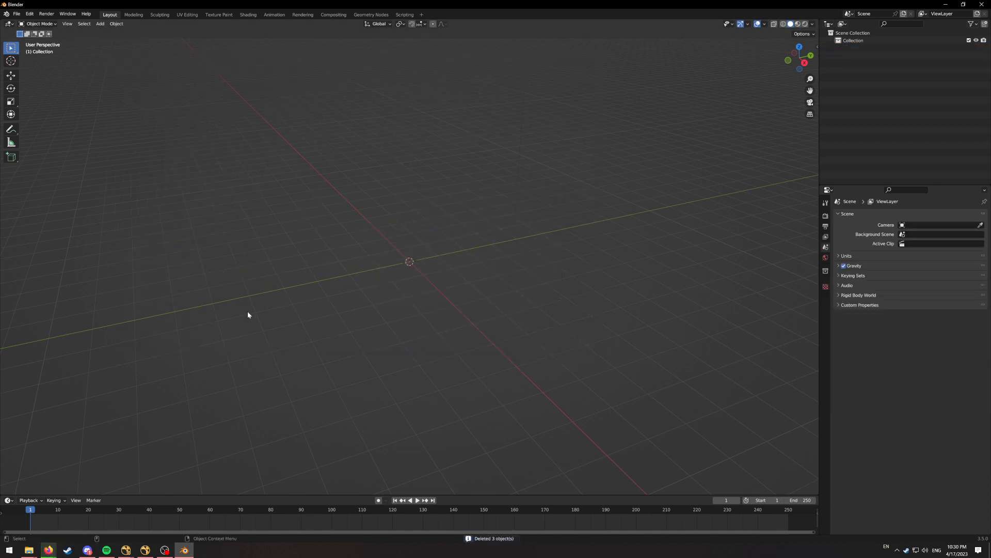
Import alleyestest.fbx from F:\all eyes\alleyestest as FBX with a scale of 1.00
middle_click_drag(508, 320, 408, 298)
left_click(16, 14)
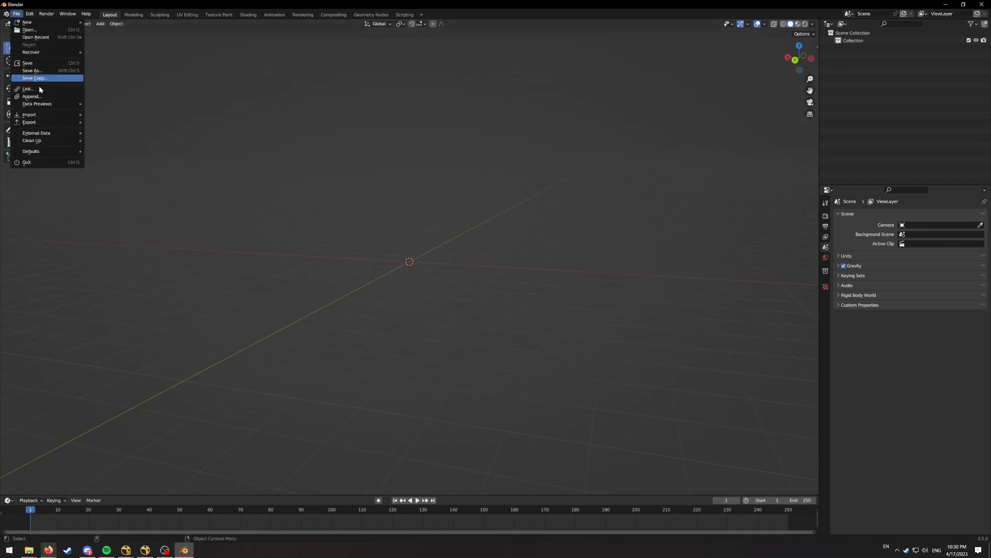
mouse_move(50, 117)
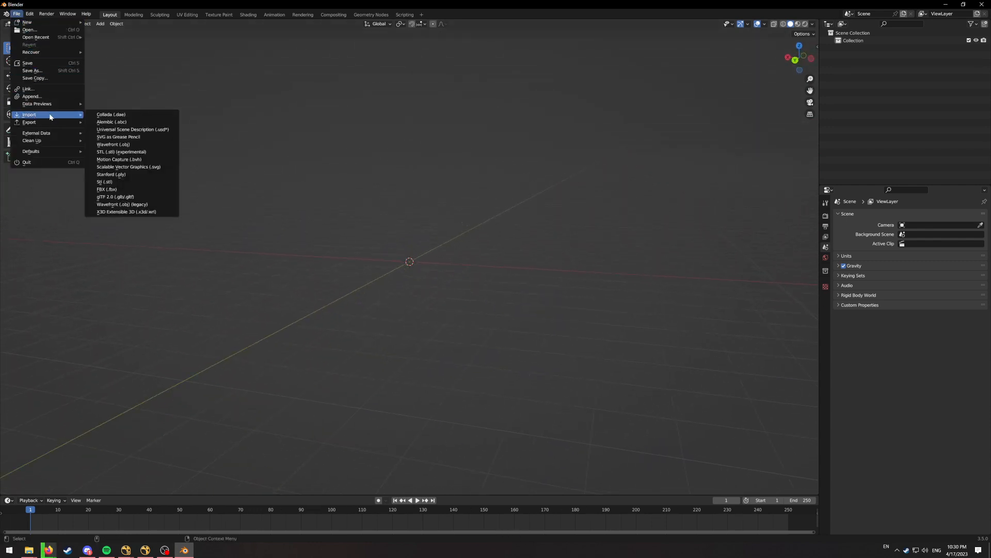
left_click(129, 190)
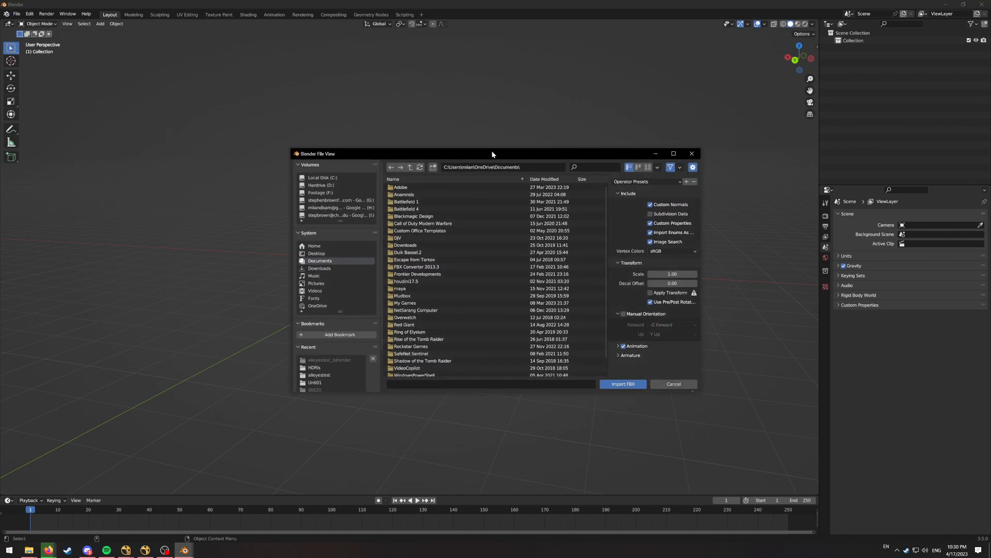
left_click_drag(493, 151, 492, 115)
left_click(328, 340)
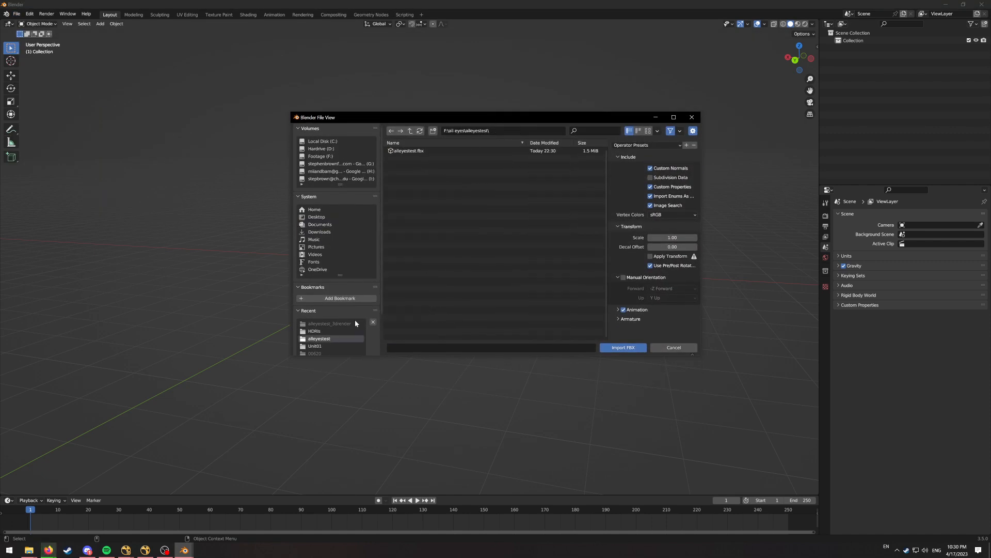
left_click(444, 150)
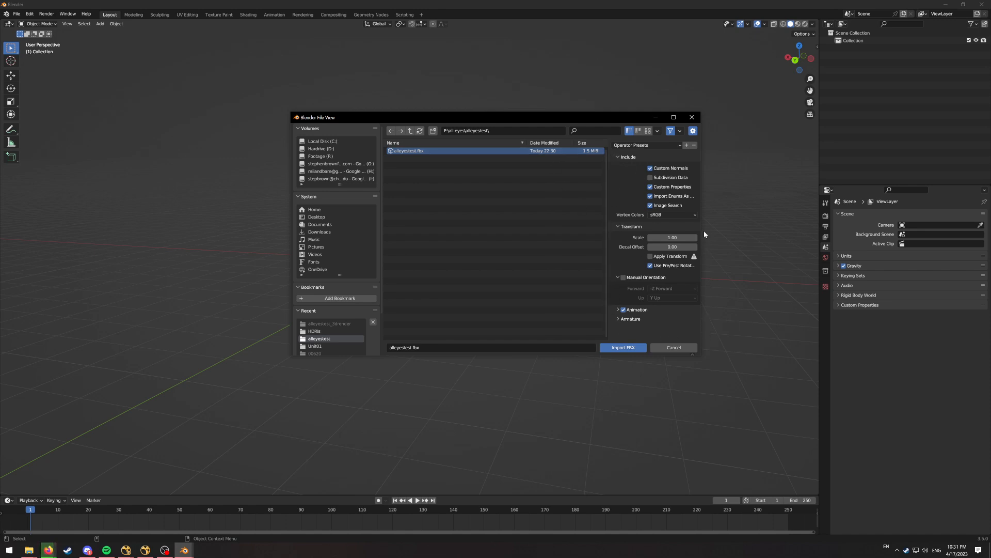
left_click(672, 237)
left_click(623, 347)
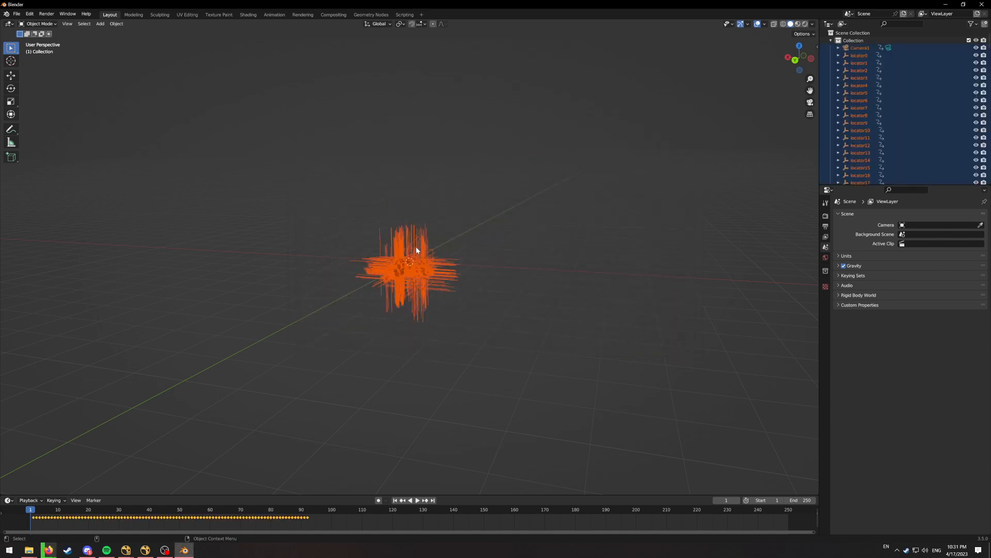
Compare the imported locators with Nuke's point clouds export option, and select locator0 through locator195 in Blender without the camera
middle_click_drag(487, 246, 465, 233)
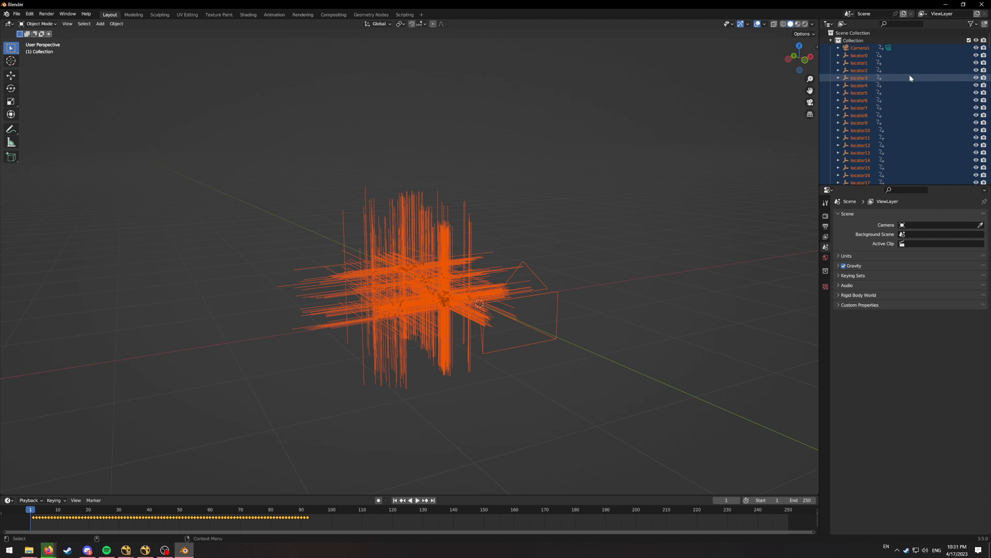
left_click(864, 57)
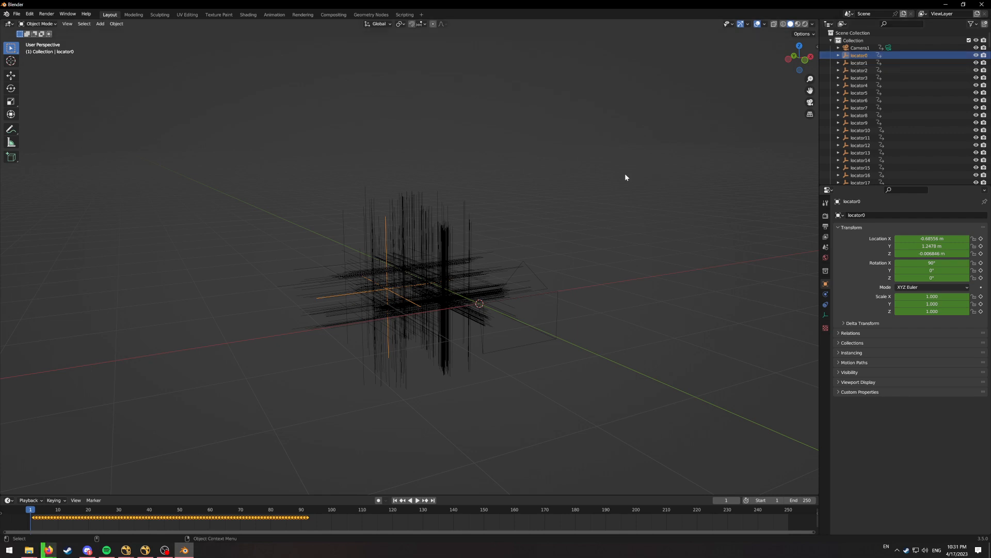
key("alt+Tab")
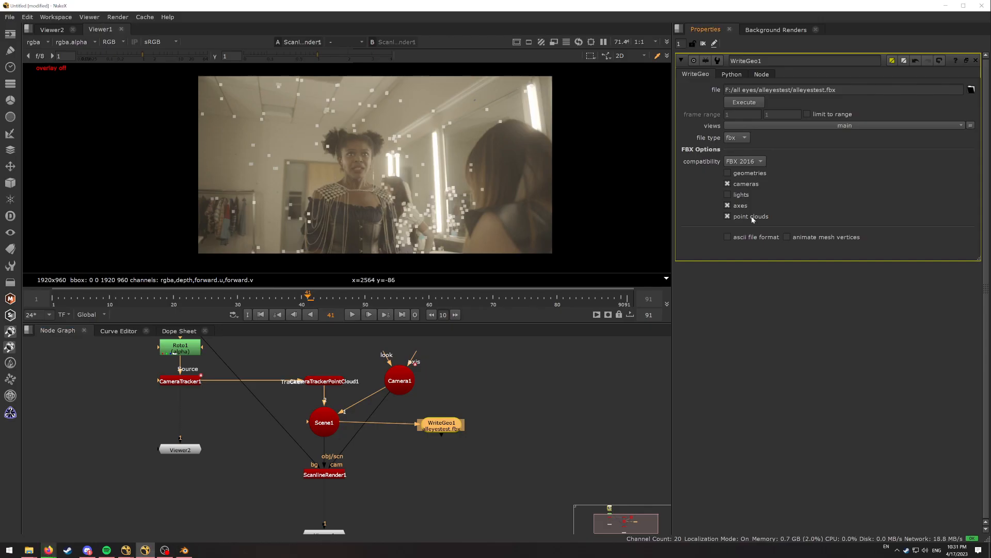
left_click(184, 550)
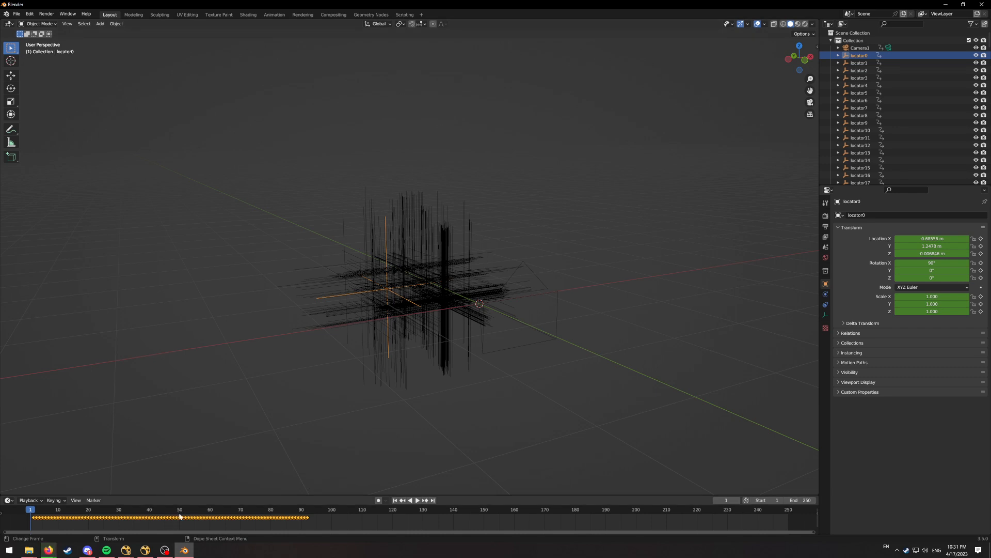
left_click_drag(989, 39, 989, 178)
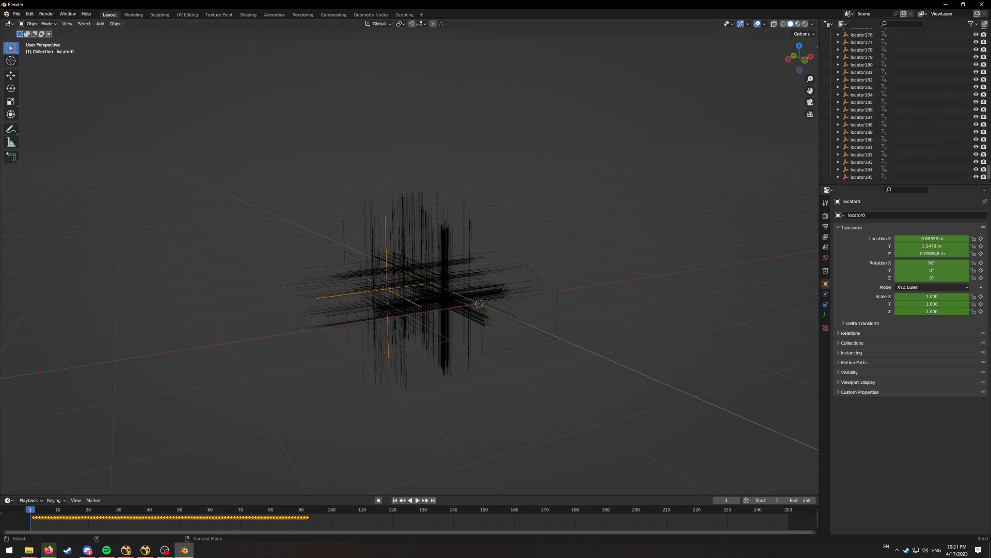
left_click(870, 177, "shift")
middle_click_drag(522, 243, 513, 219)
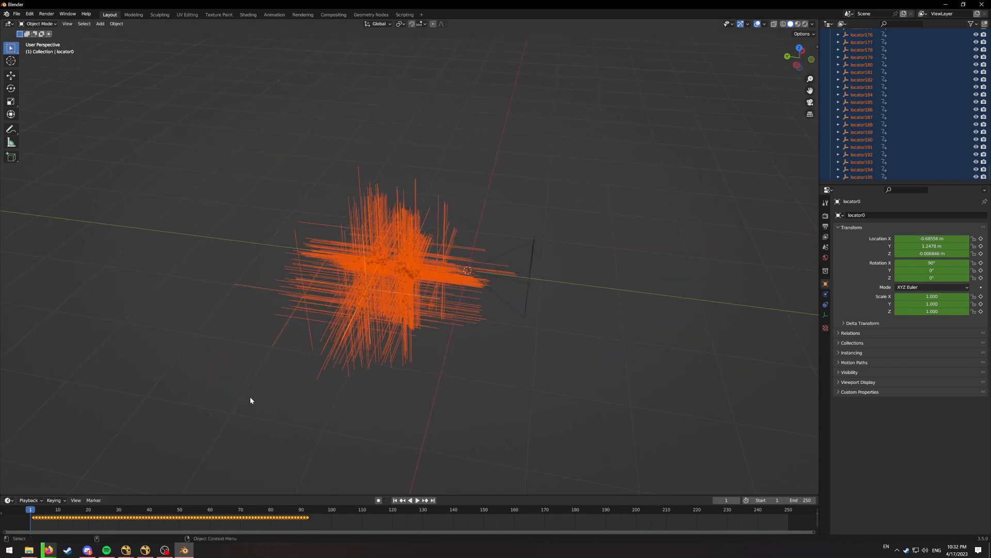
middle_click_drag(401, 294, 428, 275)
scroll(432, 288, "up", 4)
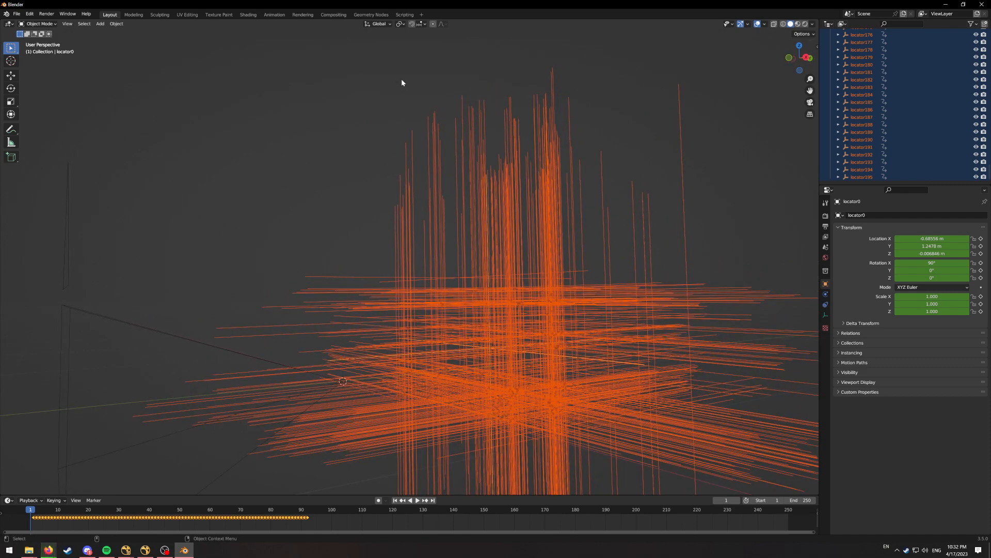
Activate the Scale tool for the point cloud locators
key("r")
key("r")
key("r")
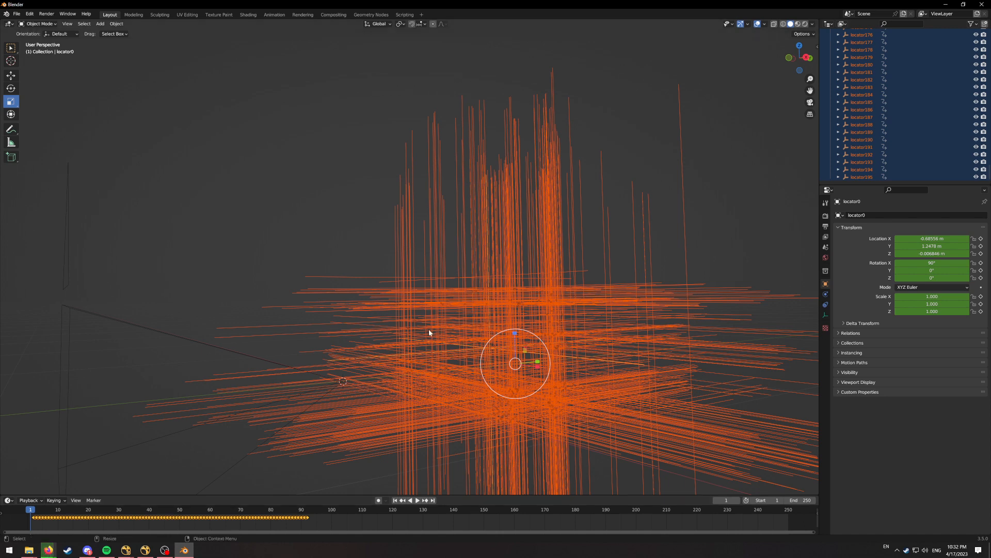
left_click(378, 221)
left_click(539, 302)
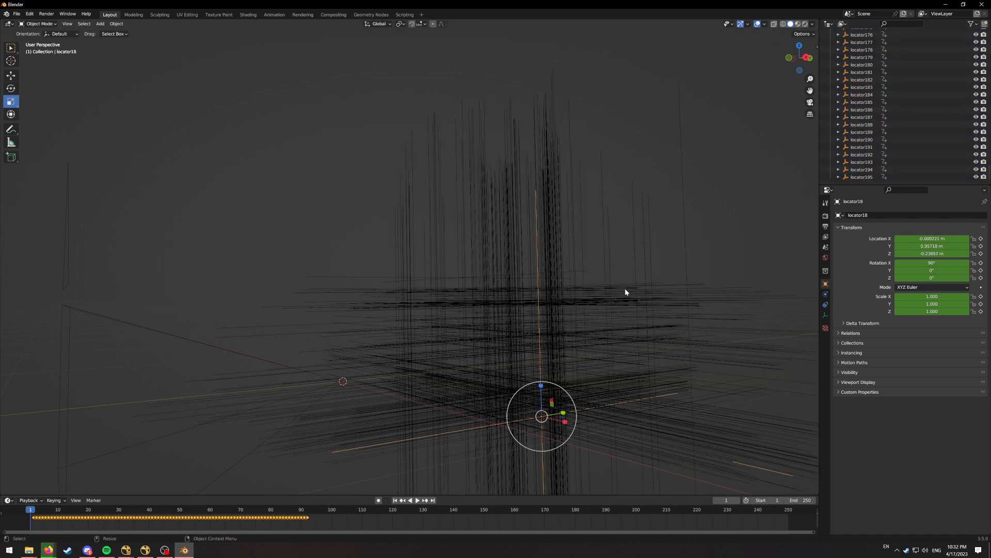
Reselect every locator from locator195 back to locator0, leaving Camera1 out of the selection
left_click(868, 177)
scroll(878, 149, "up", 5)
scroll(884, 133, "up", 20)
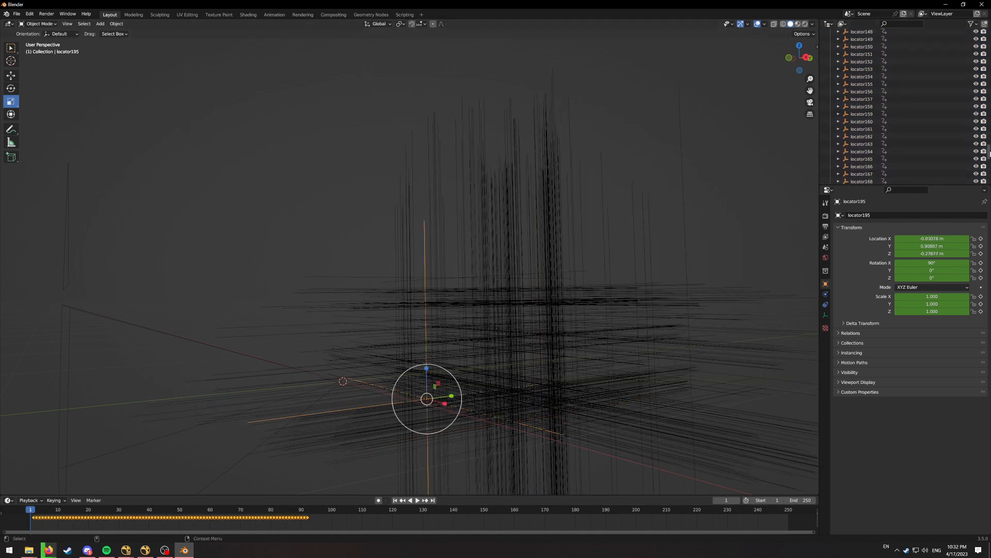
key("a")
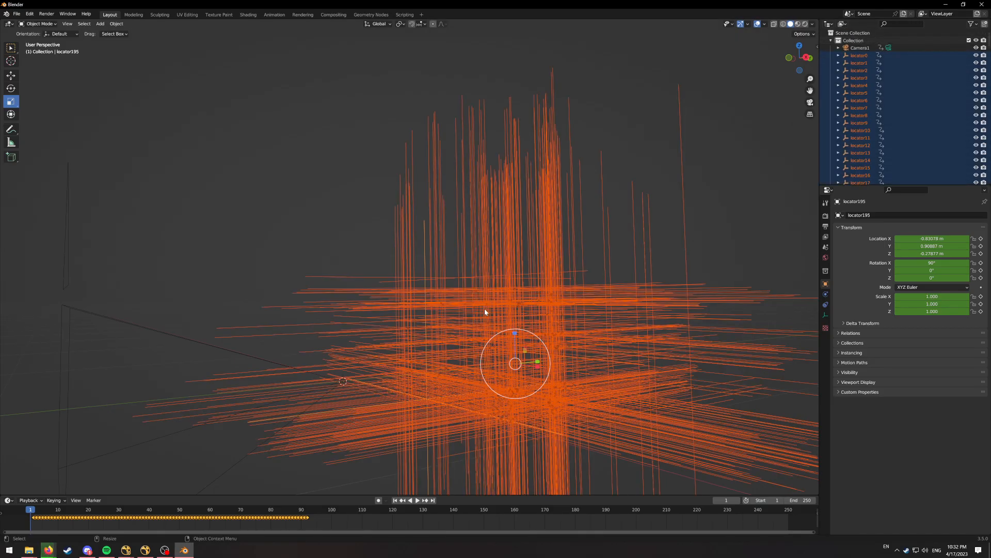
Set the transform pivot point to Individual Origins and shrink all selected locators to a scale of about -0.009 on every axis
key("s")
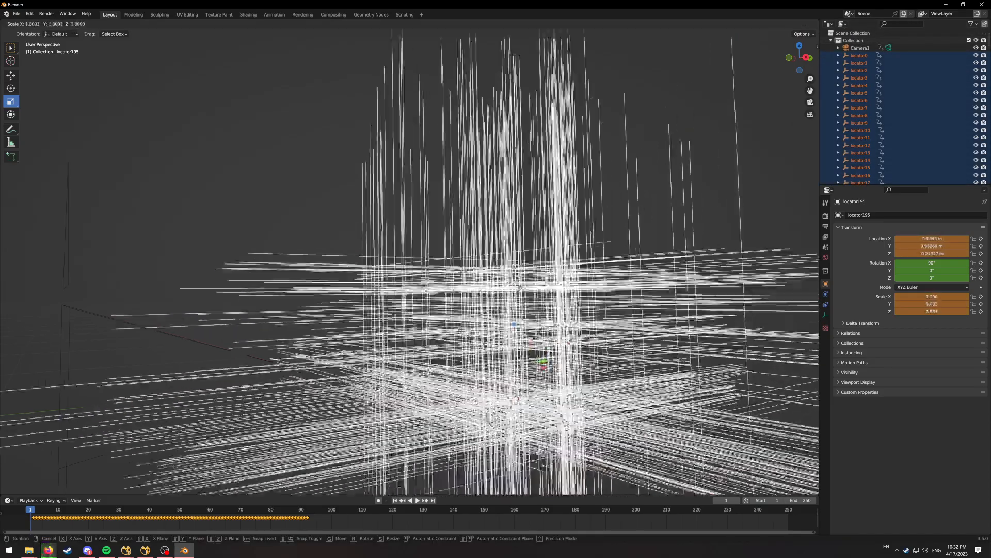
key("Escape")
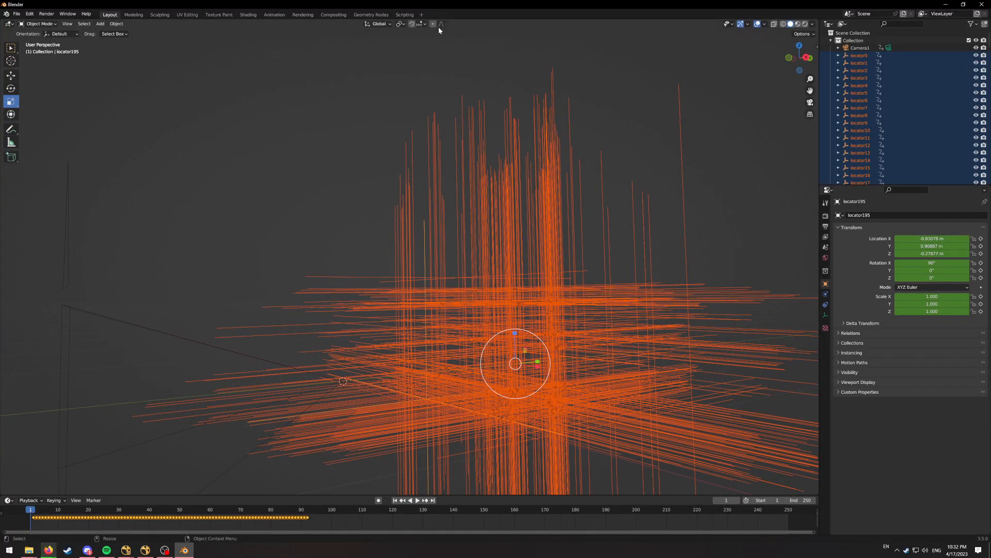
left_click(401, 24)
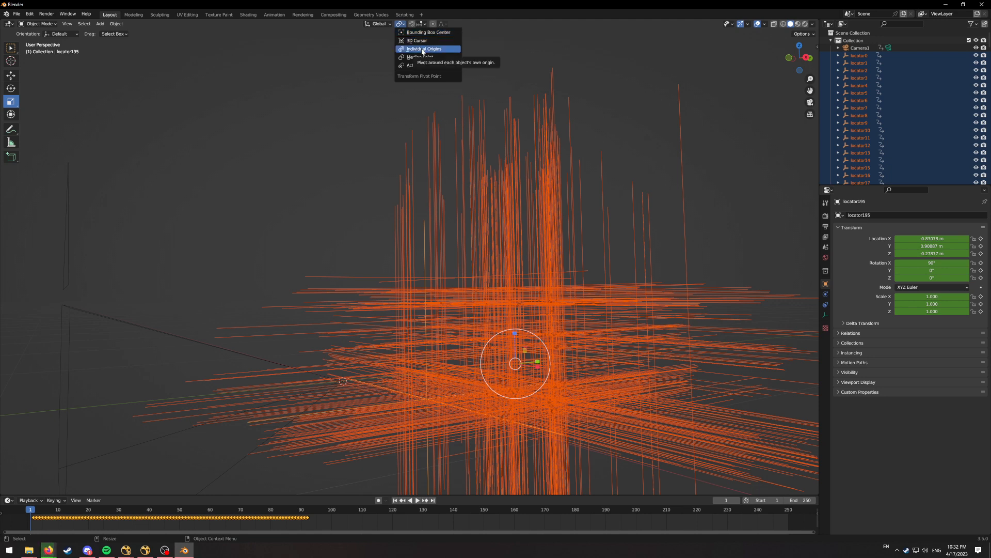
left_click(422, 50)
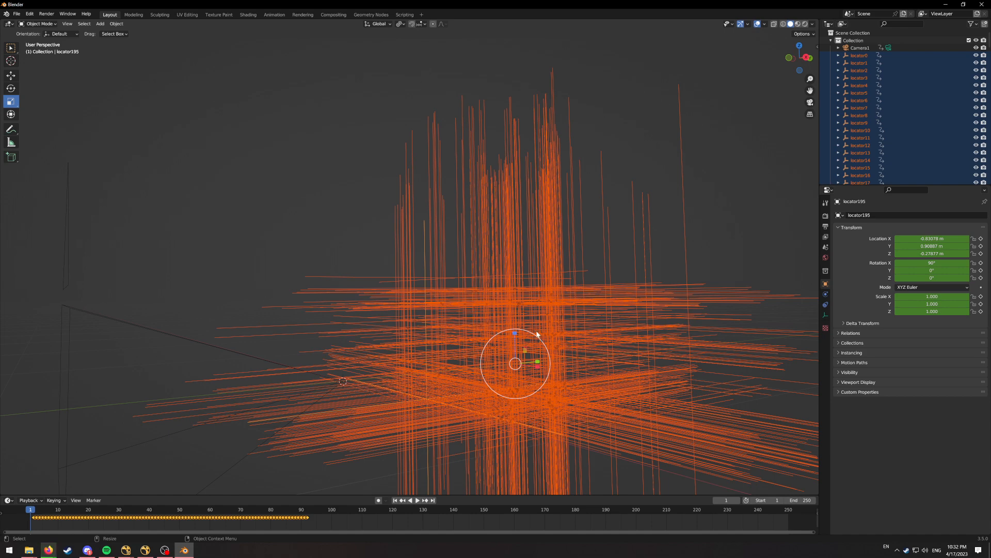
left_click_drag(536, 341, 510, 361)
middle_click_drag(485, 306, 527, 327)
left_click_drag(527, 328, 545, 317)
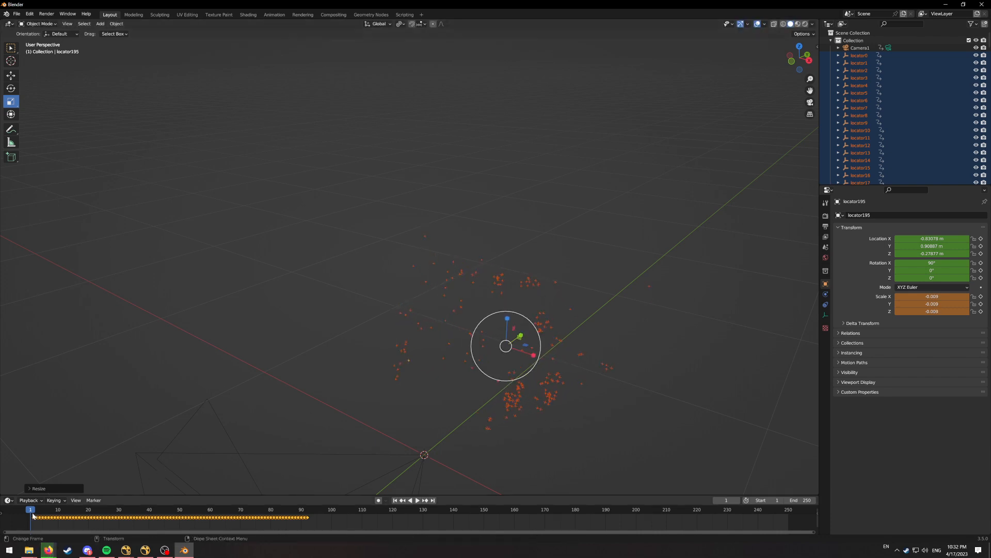
Move the timeline to frame 2 to check how the locators' keyframes affect their scale
mouse_move(32, 512)
left_mouse_down()
mouse_move(46, 514)
mouse_move(17, 514)
mouse_move(195, 514)
mouse_move(33, 515)
left_mouse_up()
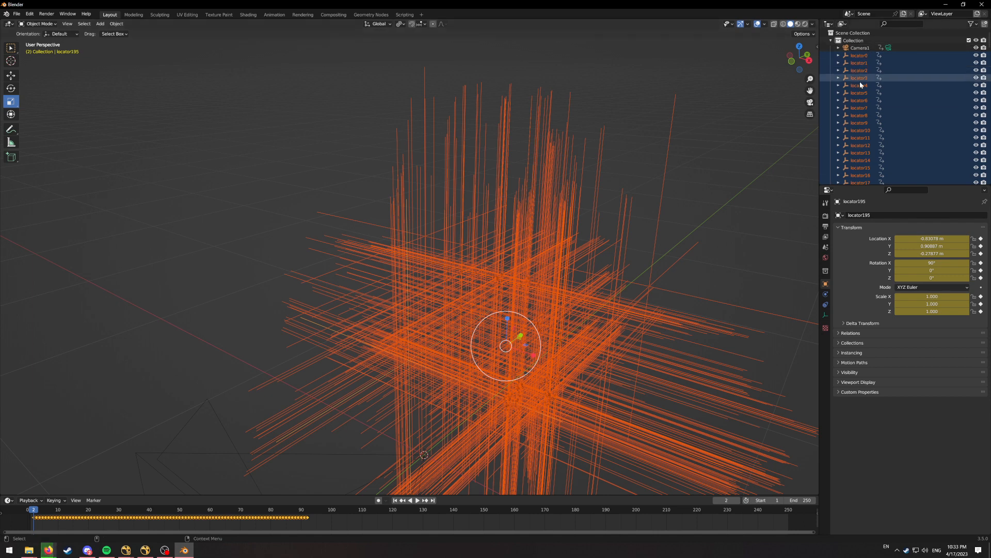
Delete all keyframes of the selected locators and scale the locators down to small crosses around their own origins
right_click(139, 520)
left_click(131, 517)
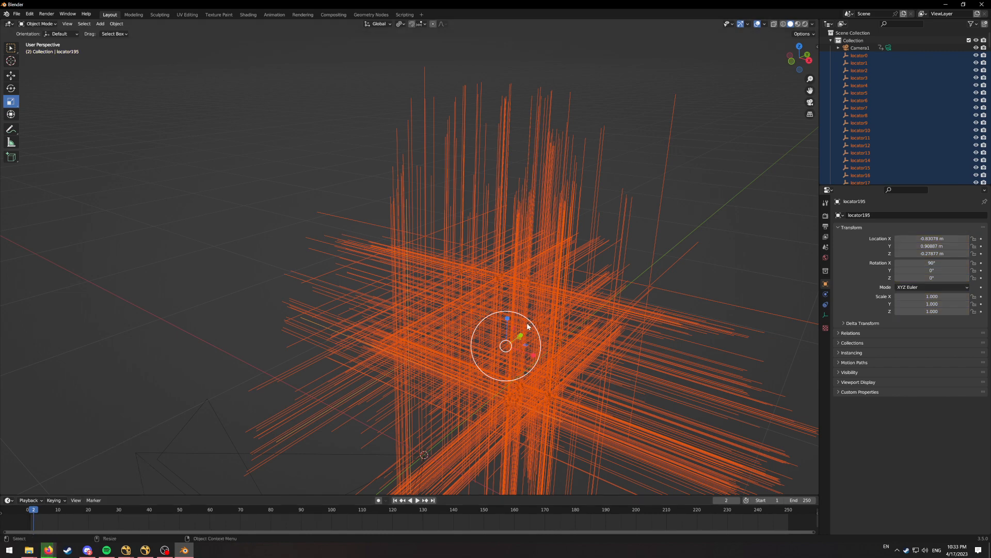
key("s")
key("Return")
key("s")
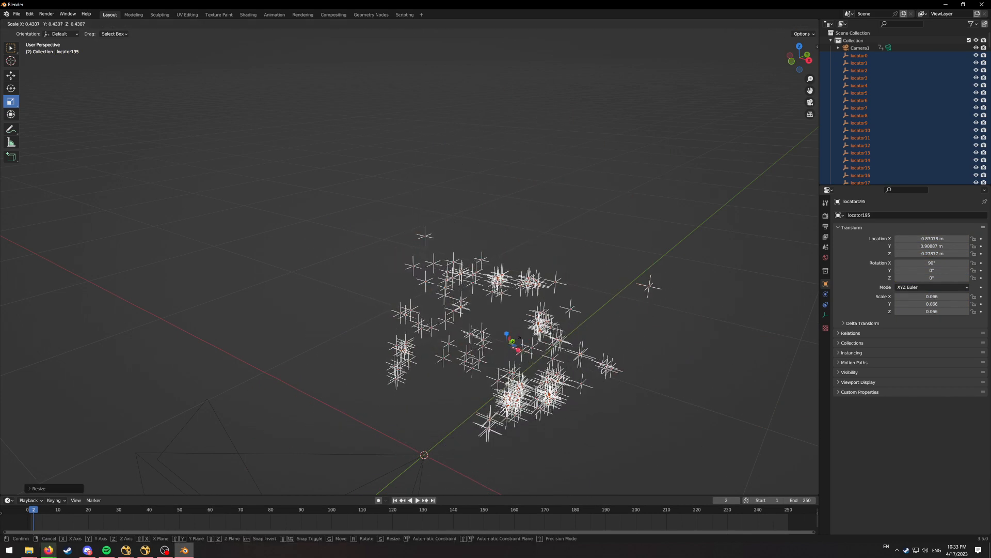
left_click(510, 346)
mouse_move(45, 511)
left_mouse_down()
mouse_move(391, 511)
mouse_move(33, 510)
left_mouse_up()
Select Camera1, play its animation and scrub back from frame 92 to frame 1 to check its motion
left_click(251, 347)
middle_click_drag(251, 347, 396, 329)
left_click(403, 293)
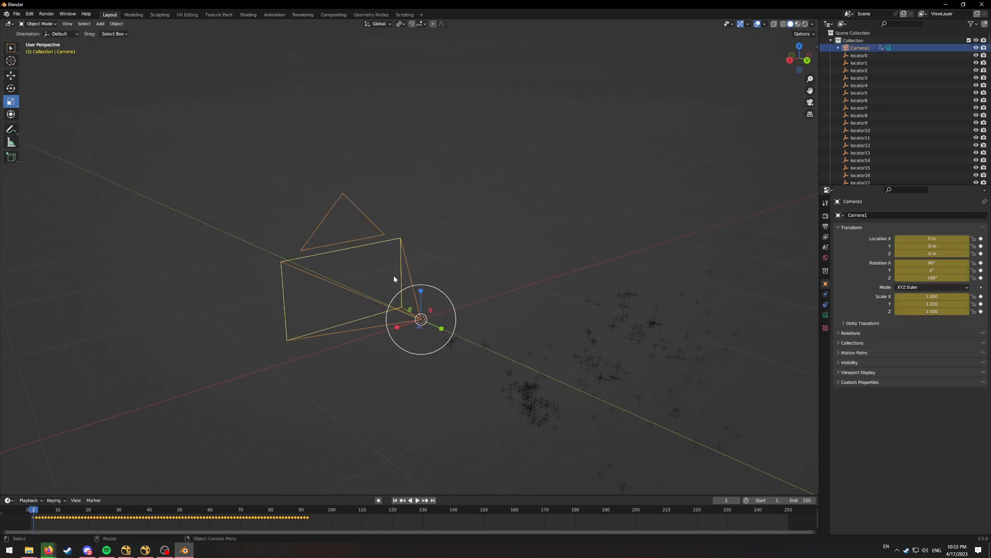
key("space")
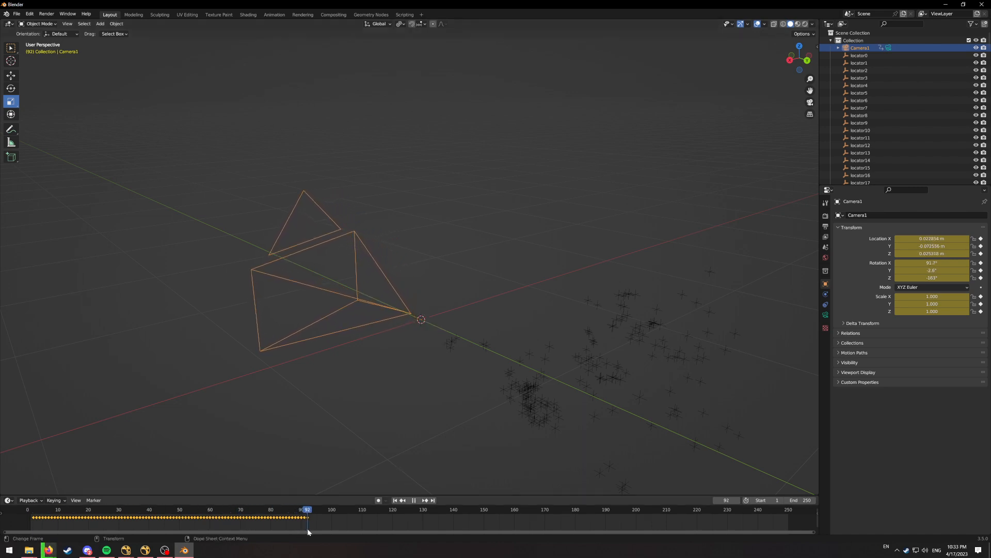
left_click_drag(307, 530, 32, 512)
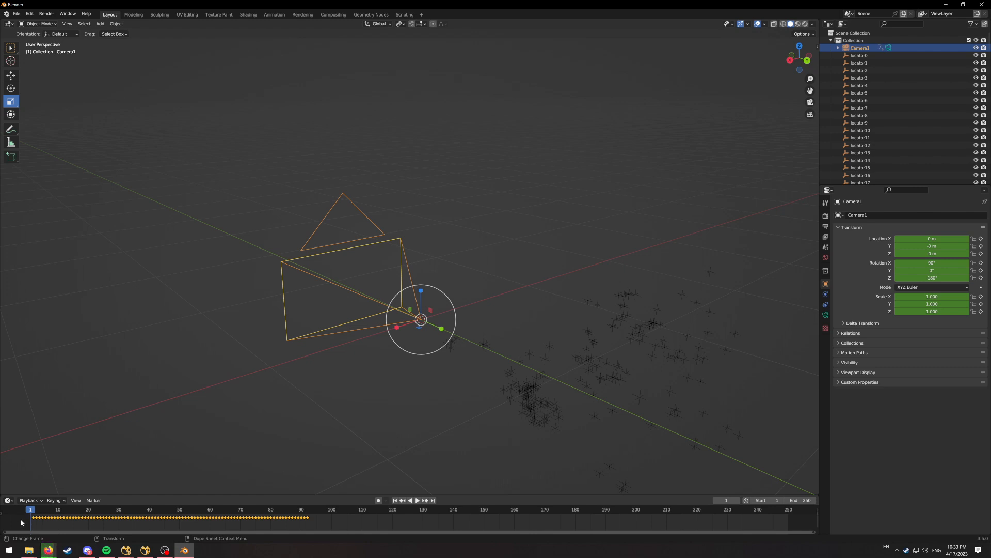
left_click_drag(28, 514, 31, 514)
middle_click_drag(159, 430, 377, 361)
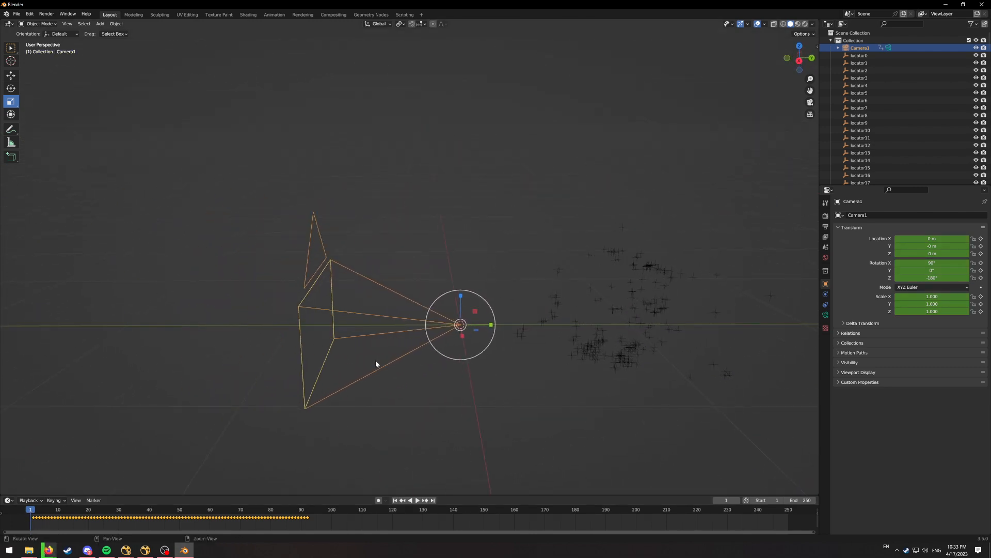
Switch to Nuke and enter a custom frame range of 200-250 for executing the WriteGeo1 FBX export
left_click(146, 550)
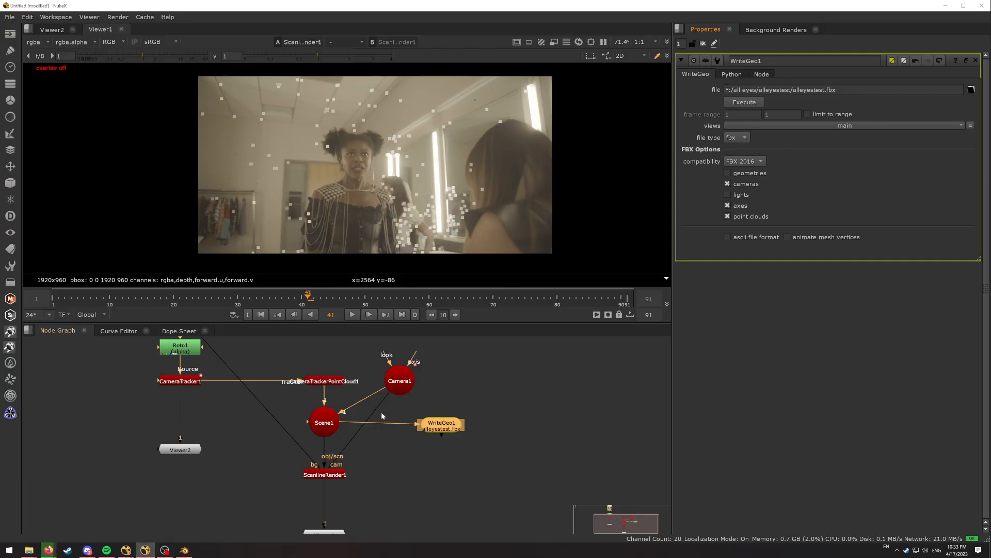
left_click(405, 411)
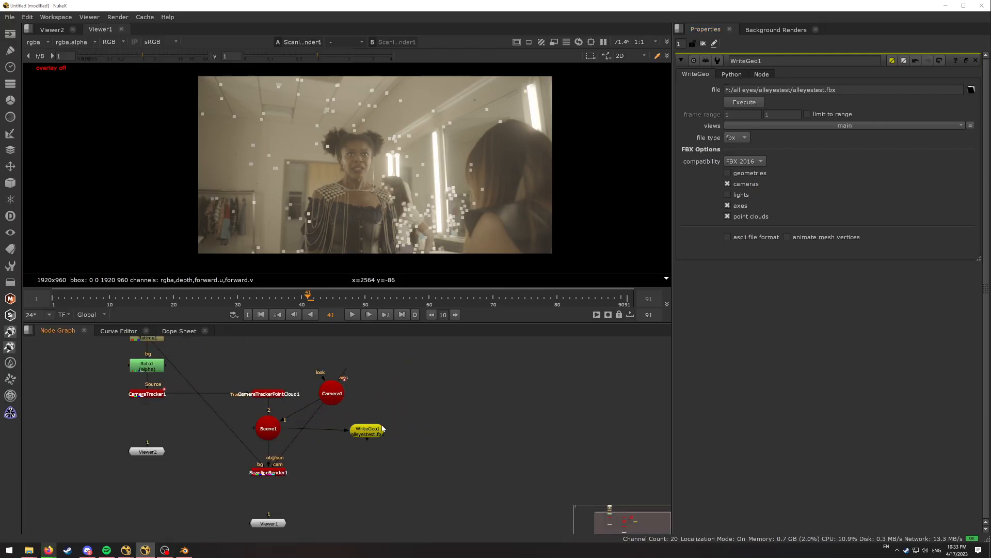
left_click(733, 105)
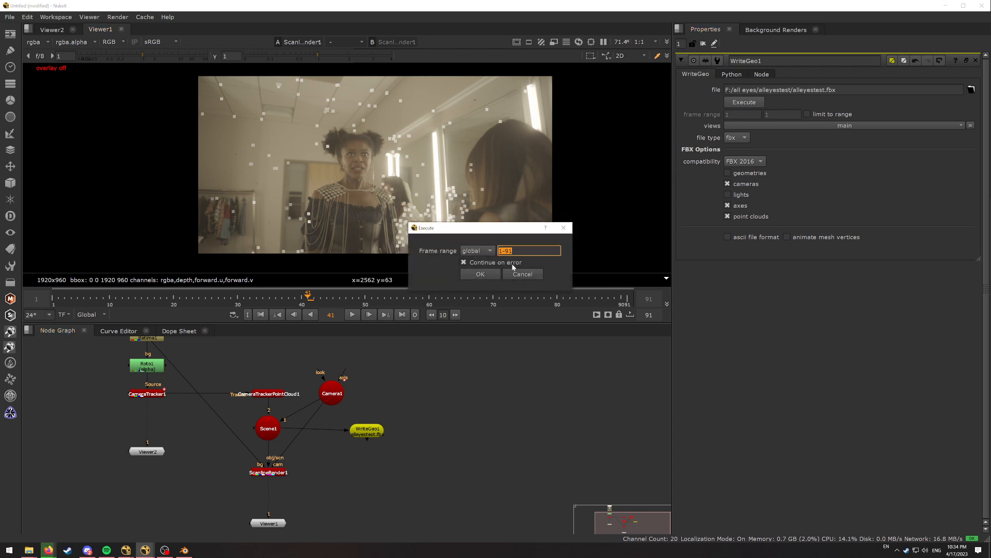
type("200-")
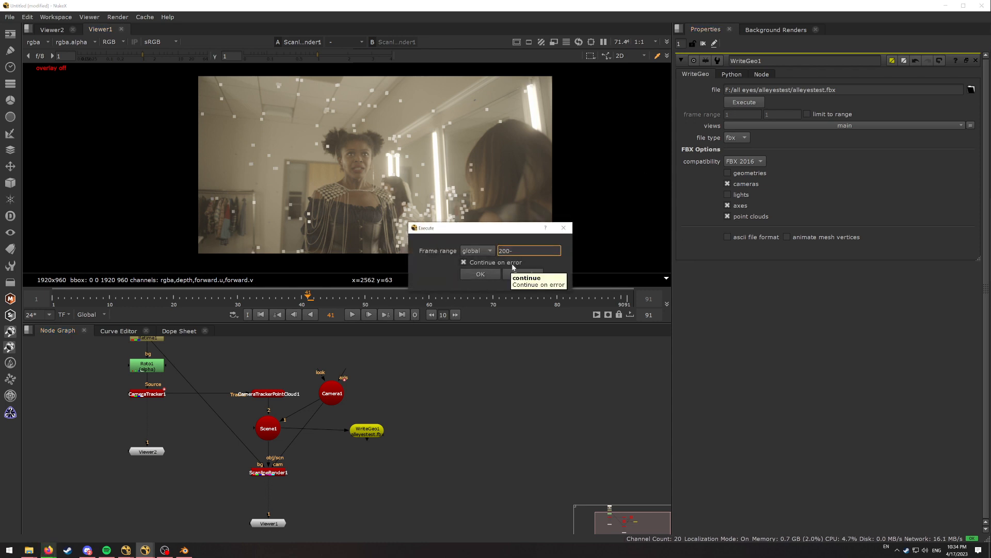
type("200")
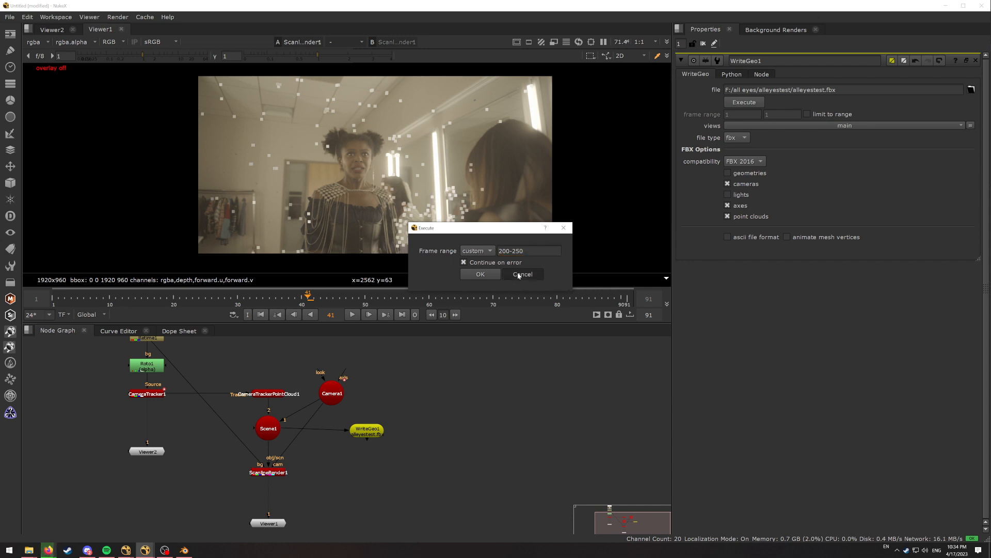
left_click(480, 274)
Scrub the Blender timeline, and switch to Nuke to scrub the shot from frame 1 to 91 for comparison
left_click(184, 550)
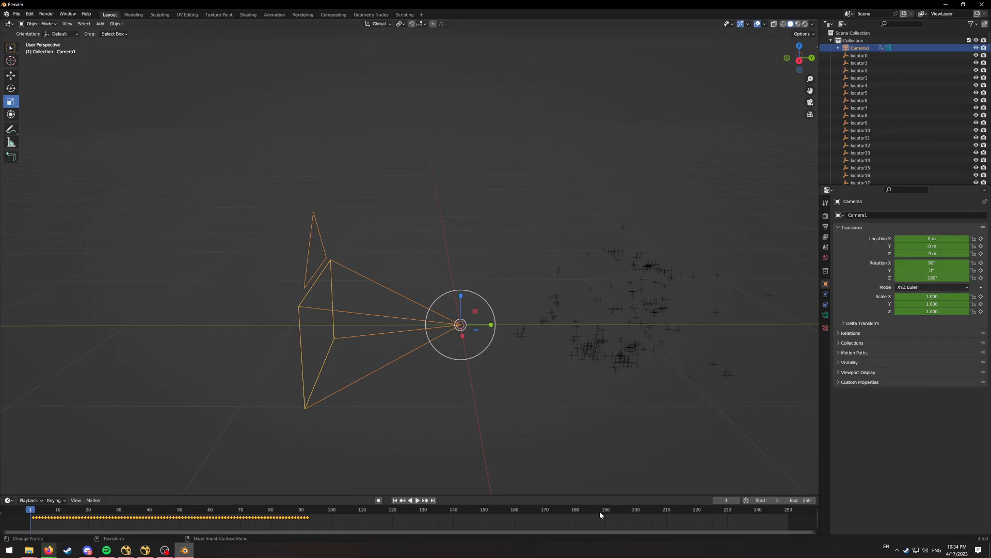
left_click_drag(634, 510, 32, 522)
left_click(145, 550)
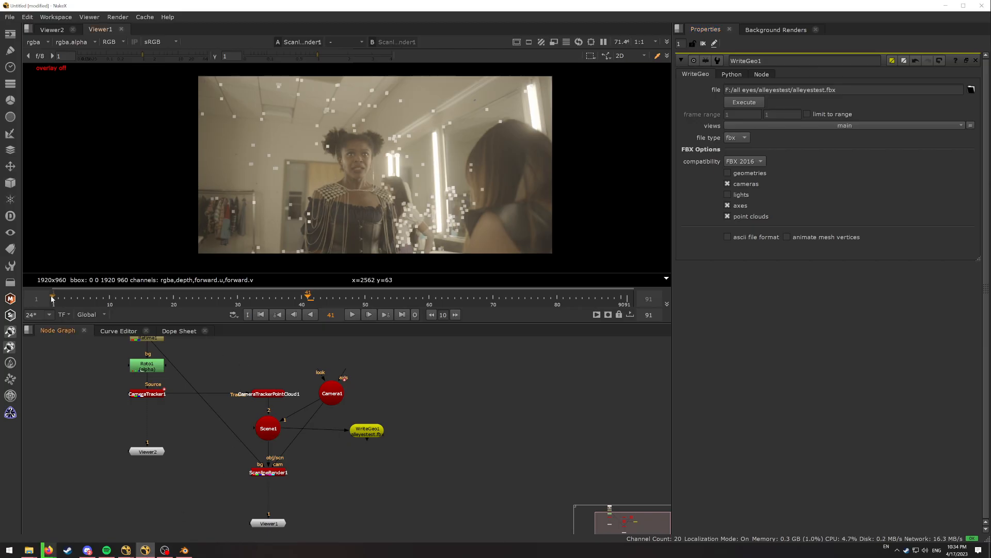
left_click_drag(52, 298, 625, 305)
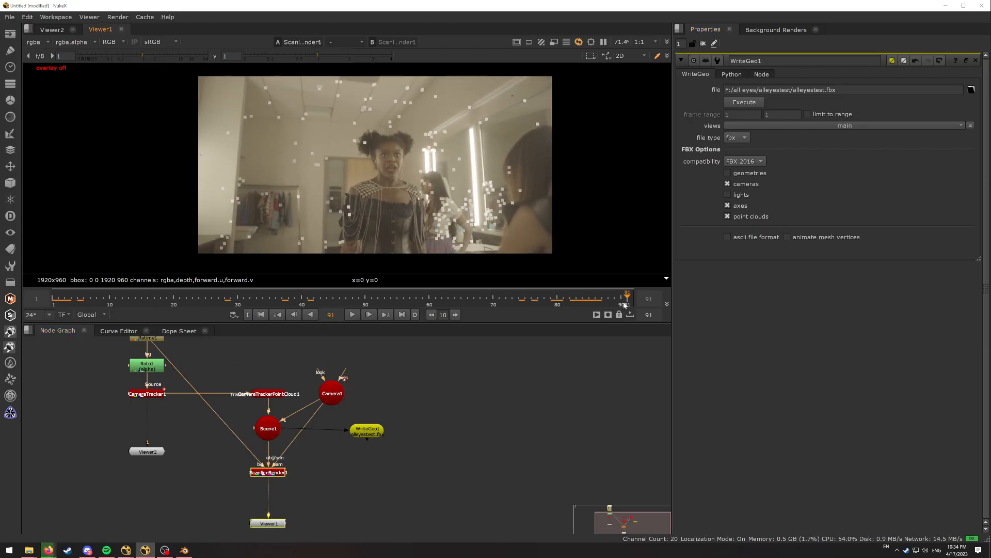
Switch back to Blender, play the camera animation from frame 2 and return the timeline to frame 1
left_click(184, 550)
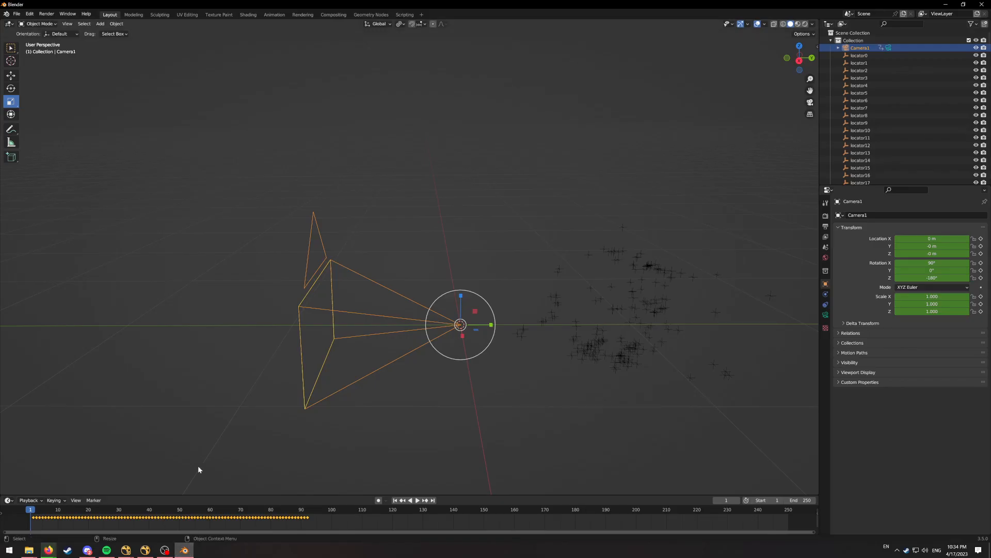
left_click(35, 511)
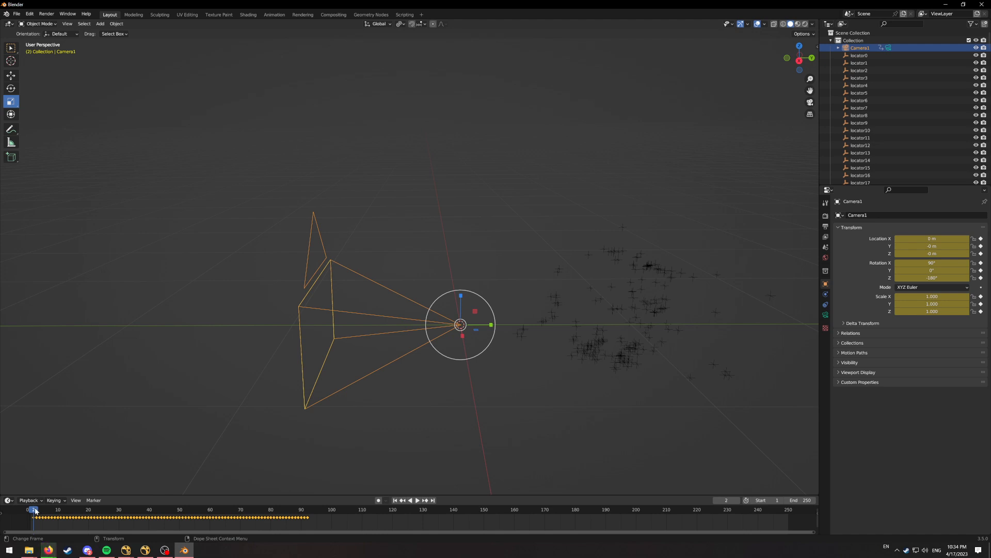
key("space")
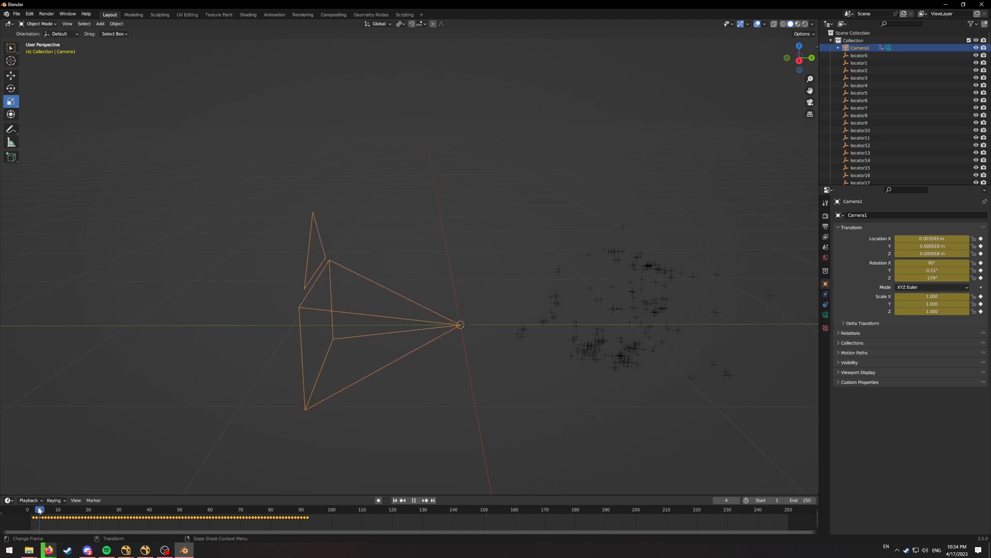
left_click(31, 509)
key("space")
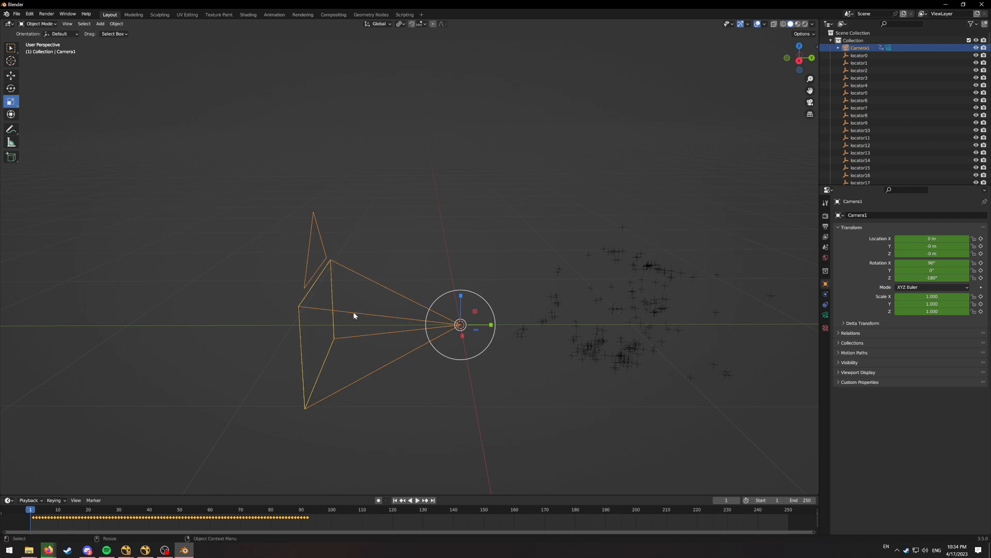
Try to duplicate Camera1 without moving the copy
key("shift+d")
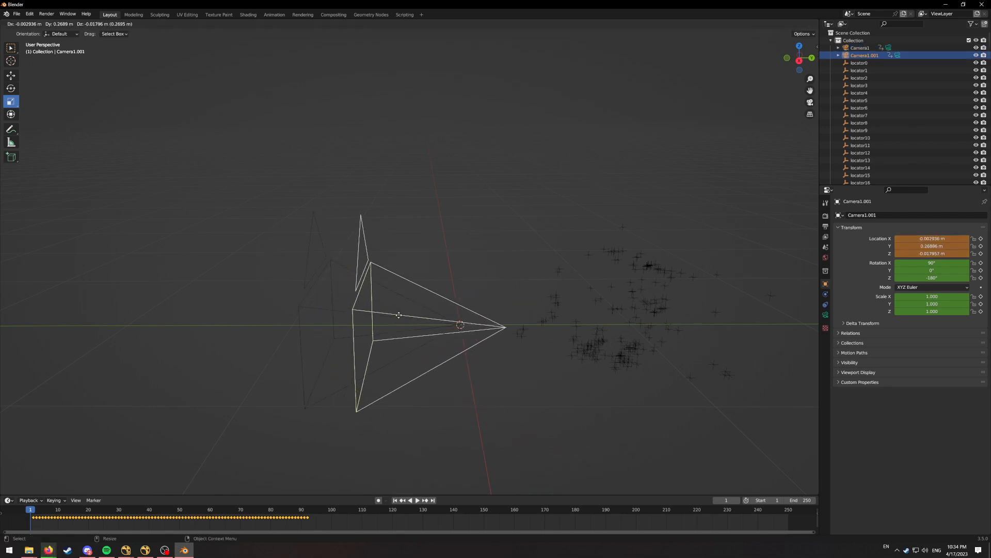
right_click(399, 315)
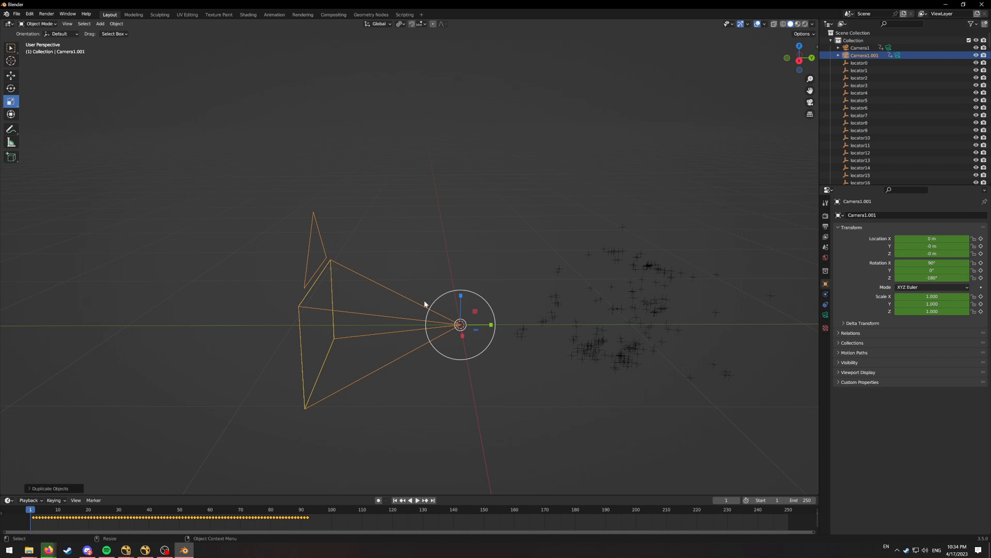
key("ctrl+z")
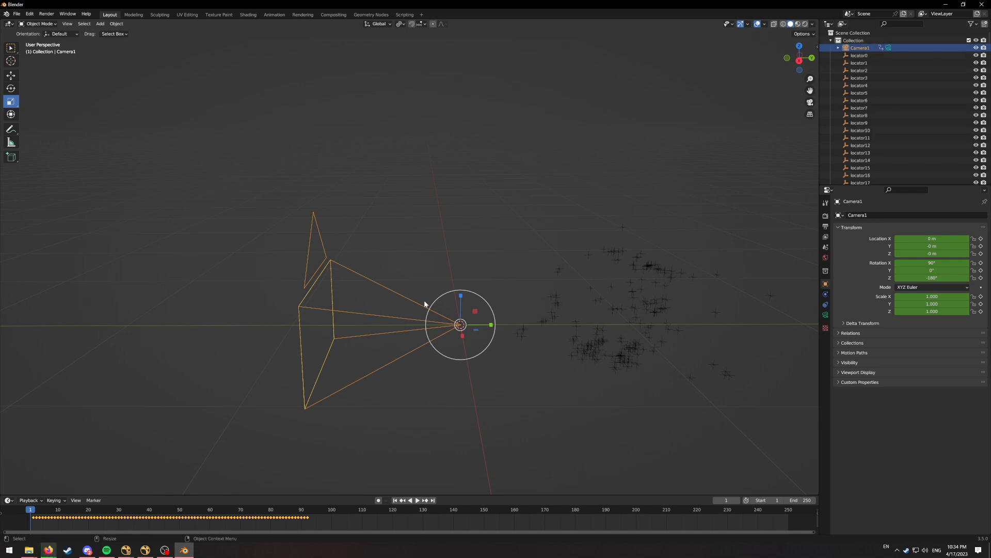
left_click(411, 236)
left_click(357, 306)
Check the available keymap presets in Blender Preferences and keep Industry Compatible chosen
left_click(29, 14)
left_click(54, 123)
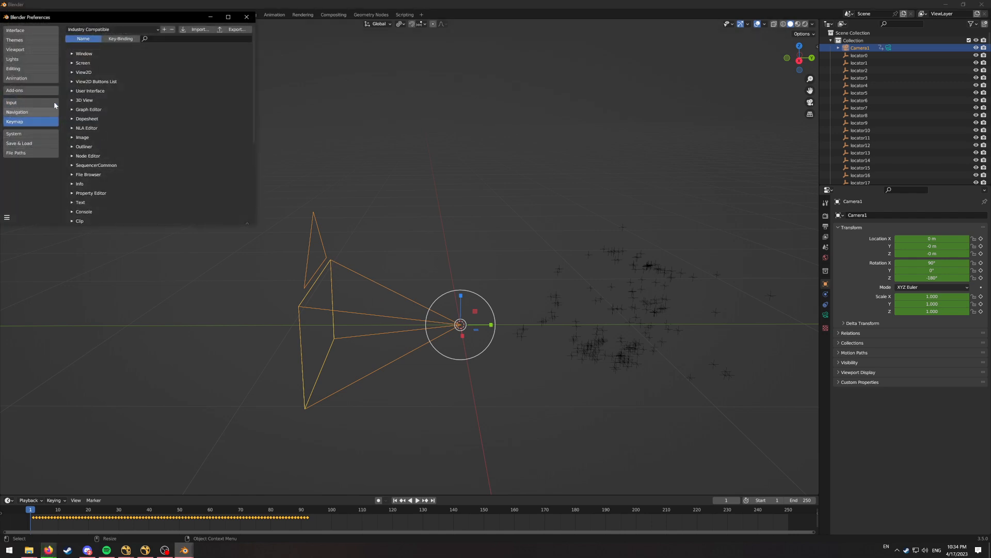
left_click(247, 17)
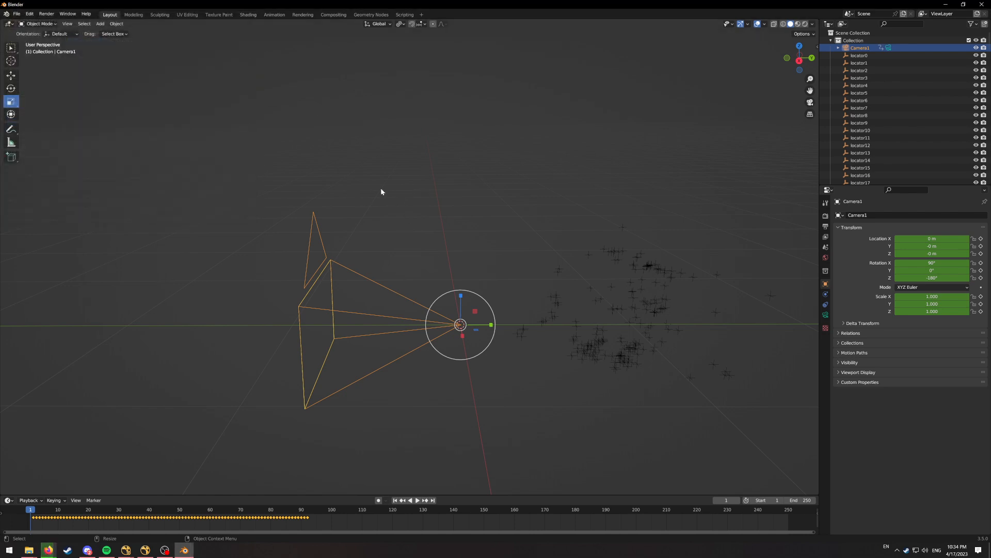
left_click(29, 14)
left_click(86, 120)
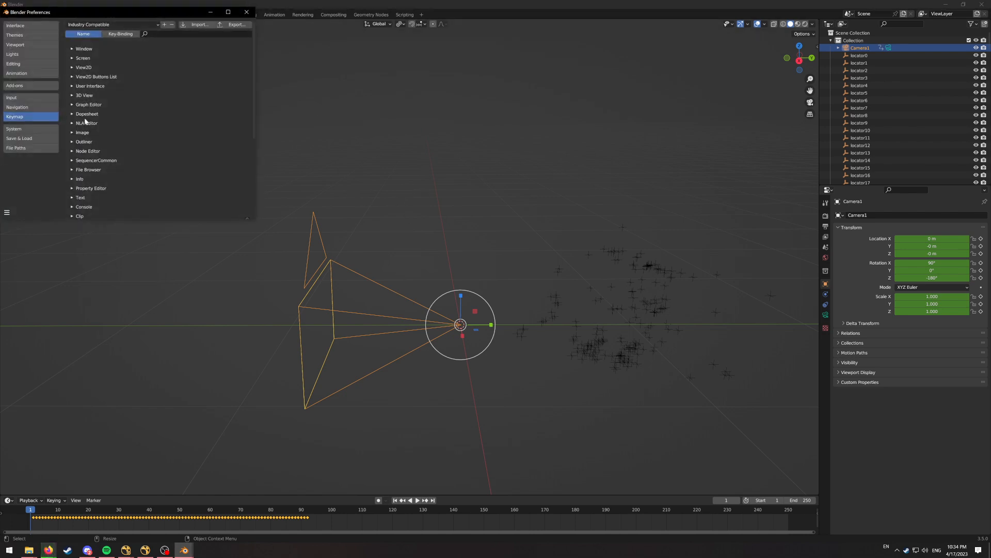
left_click_drag(42, 13, 188, 45)
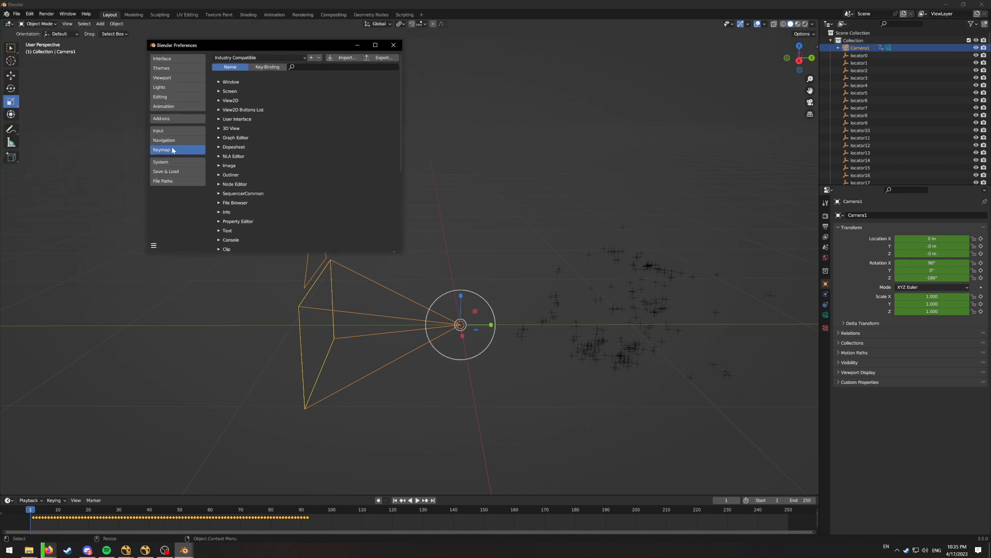
left_click(259, 57)
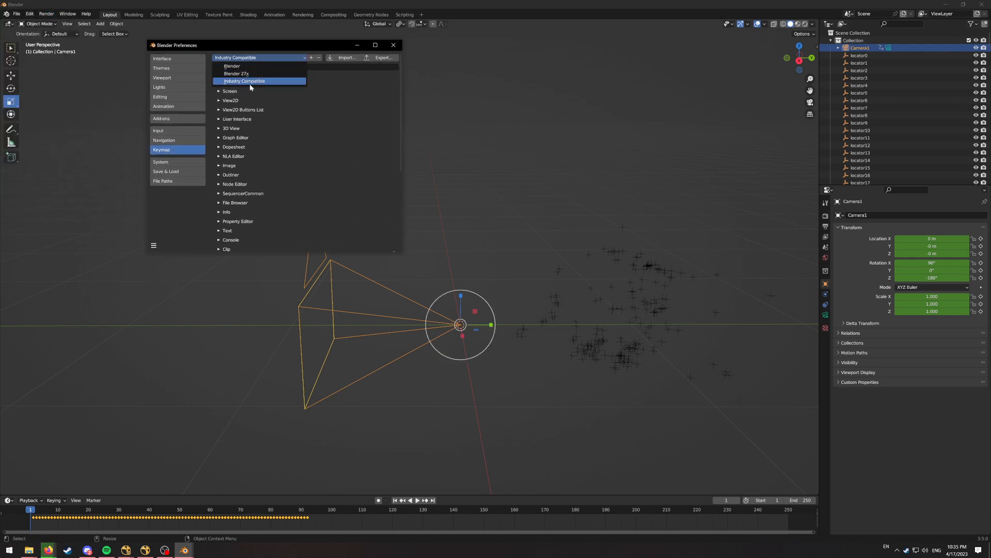
left_click(250, 82)
left_click(393, 45)
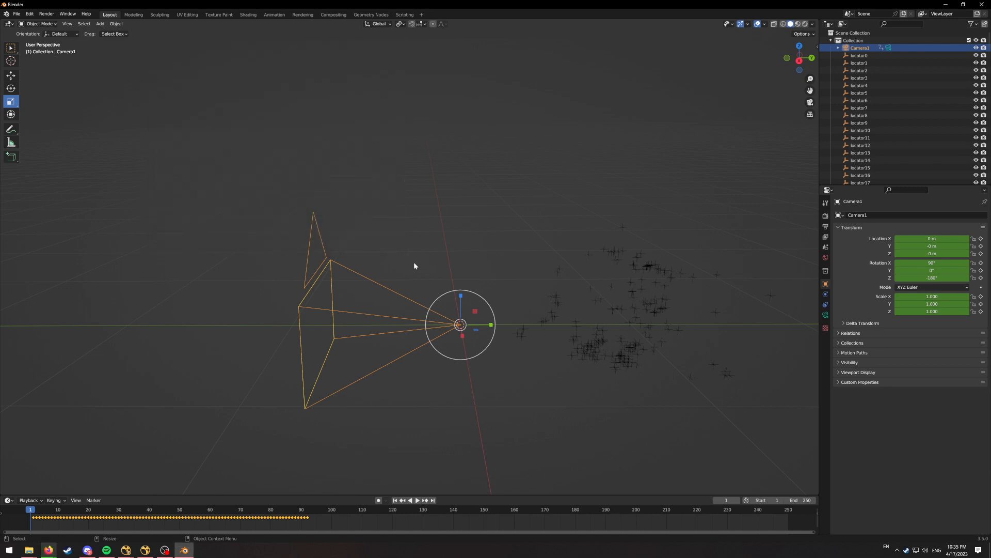
Search for the Duplicate Objects command and duplicate Camera1, leaving the copy in place
key("Tab")
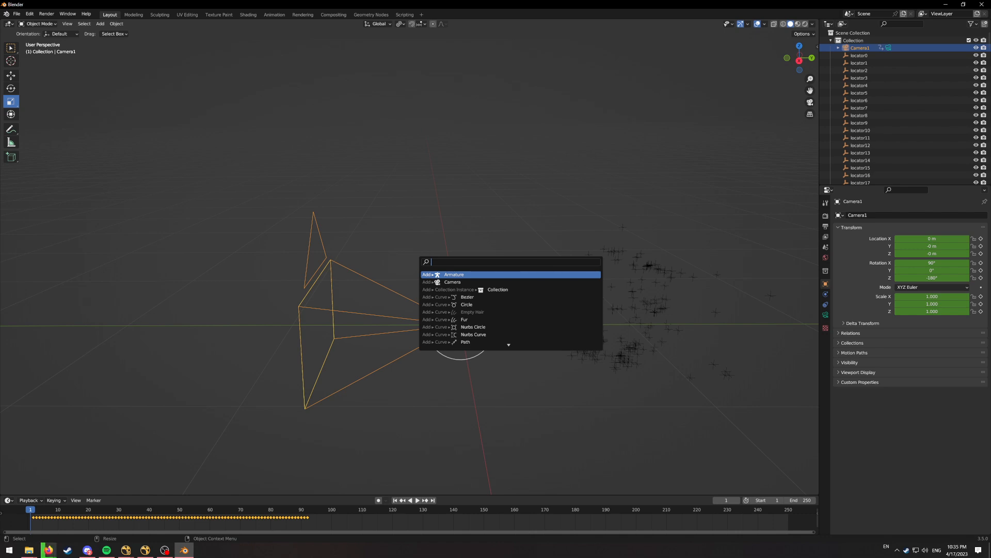
type("duplic")
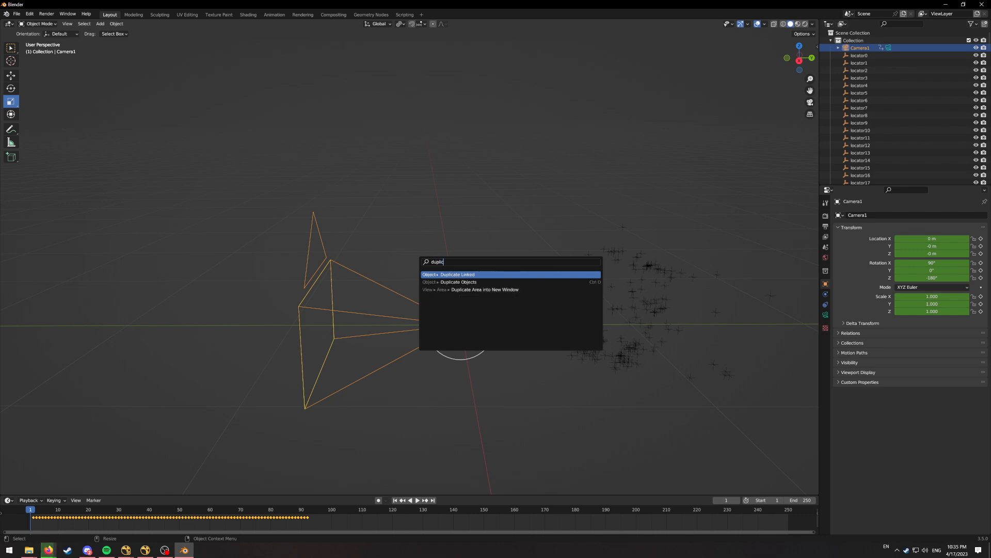
left_click(460, 282)
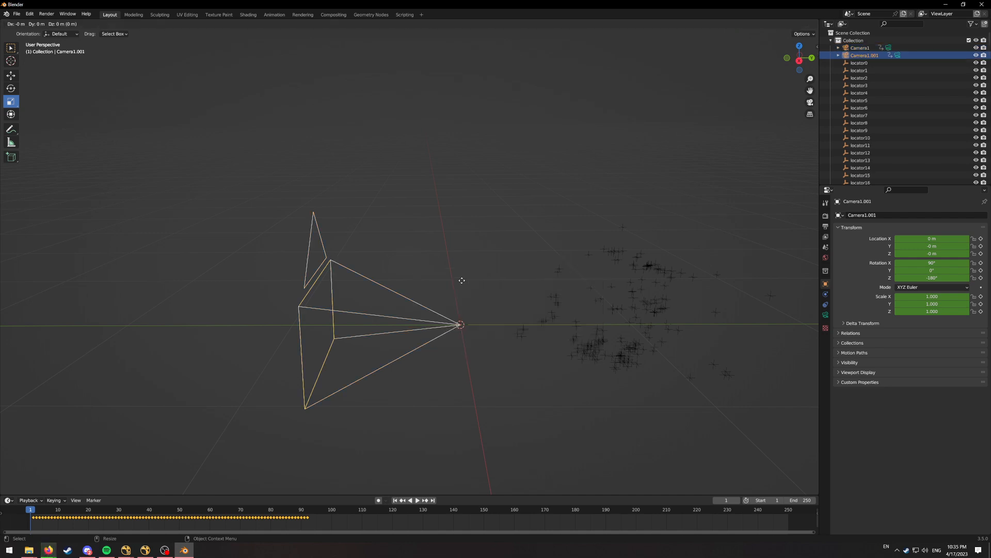
key("Escape")
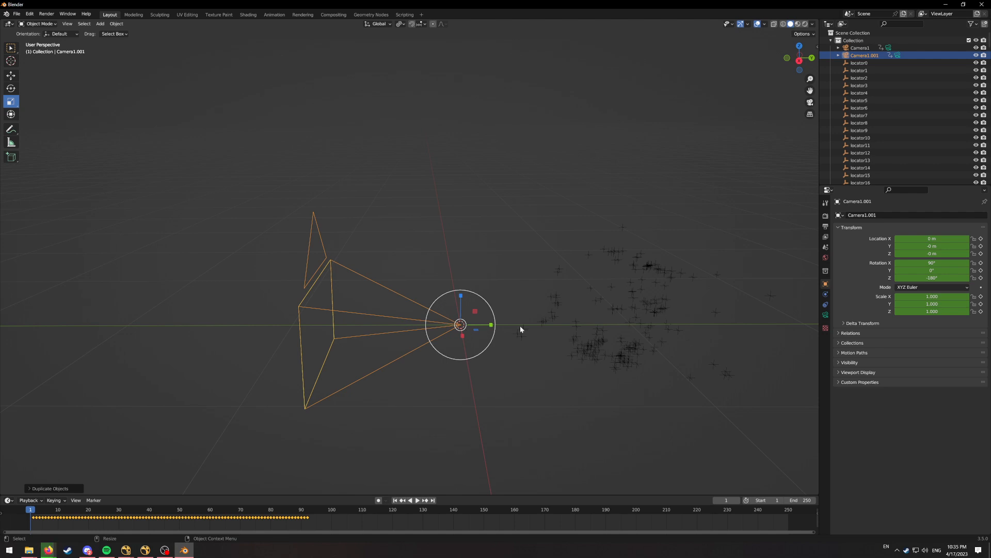
Rename Camera1 as Original Camera and select the duplicate Camera1.001
middle_click_drag(519, 326, 488, 307)
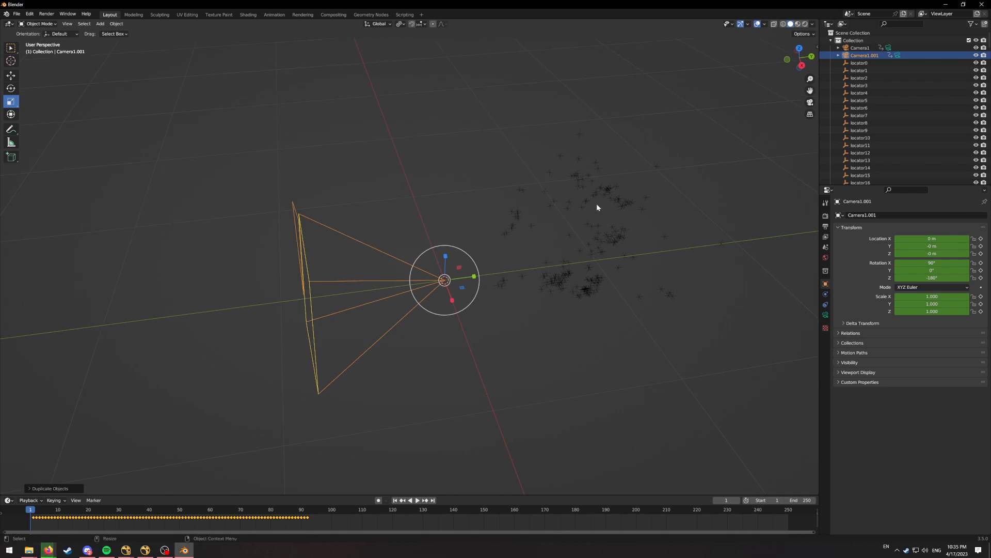
left_click(862, 48)
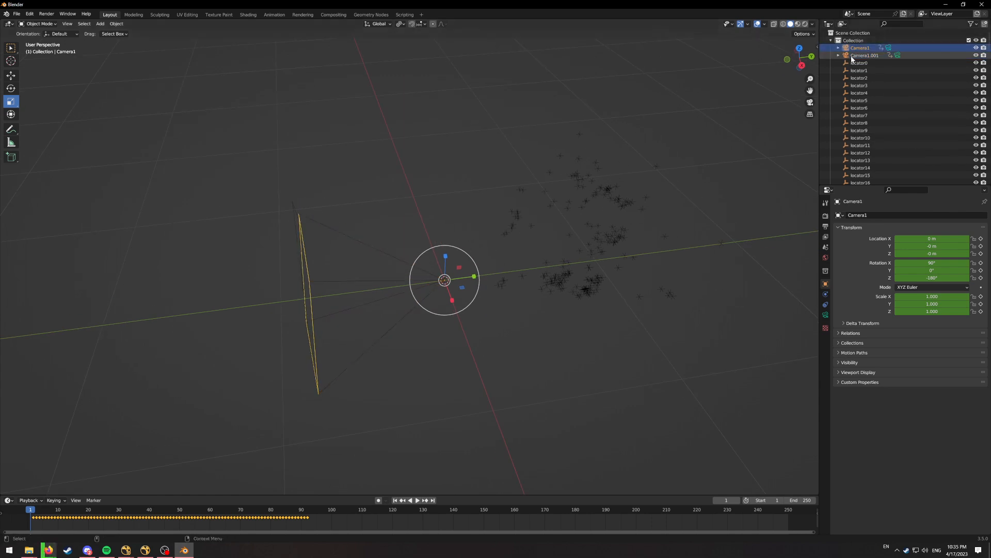
double_click(861, 48)
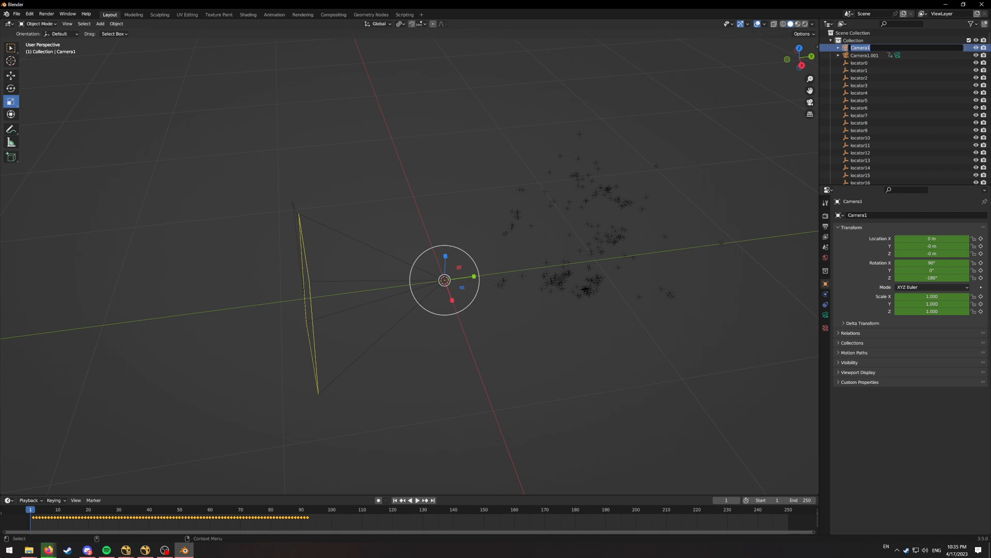
type("Original Camera")
key("Return")
left_click(872, 48)
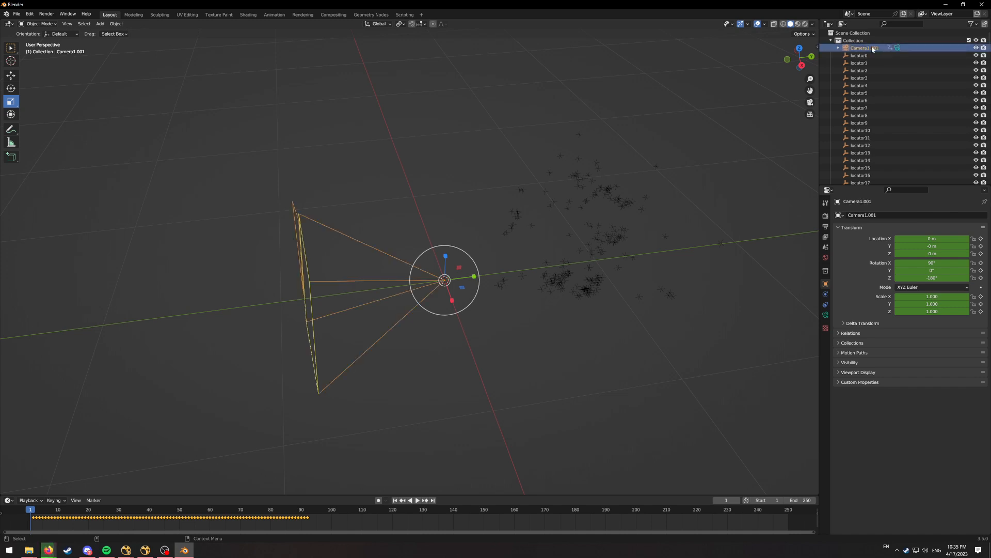
Rename the duplicated camera Camera1.001 as ShotCamera
double_click(873, 48)
type("Shot")
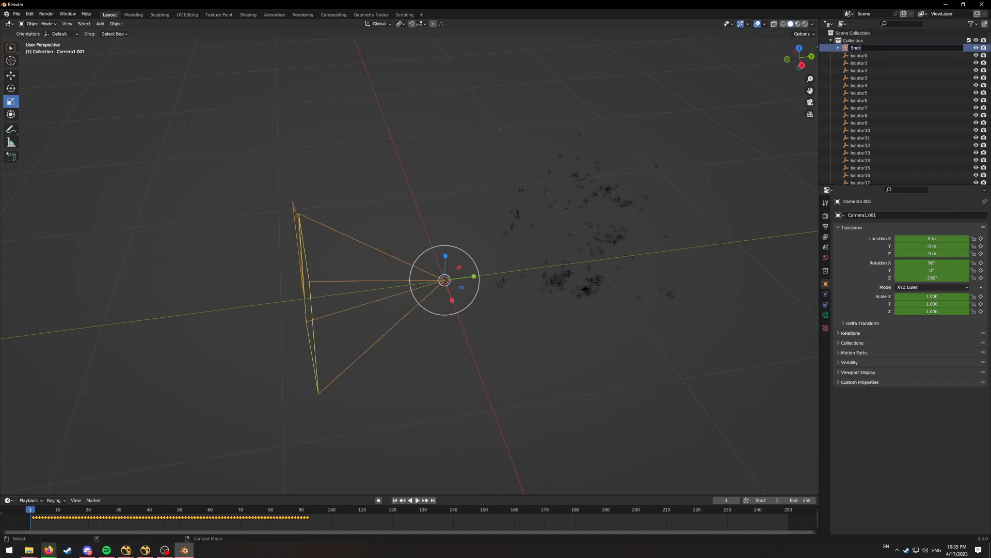
type("Camera")
key("Return")
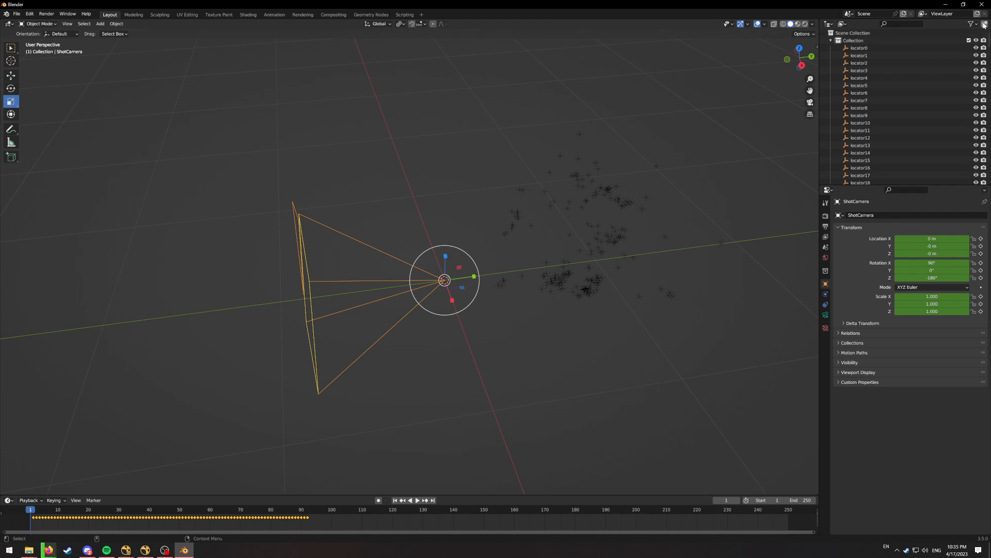
Move all locators, from locator0 to locator195, into Collection 2 and collapse that collection
left_click(988, 48)
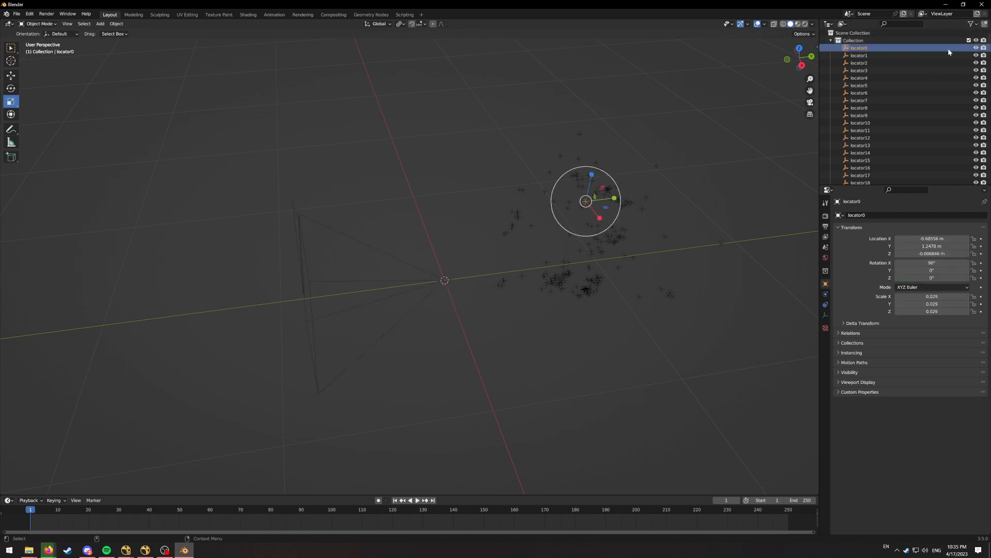
left_click_drag(990, 39, 990, 178)
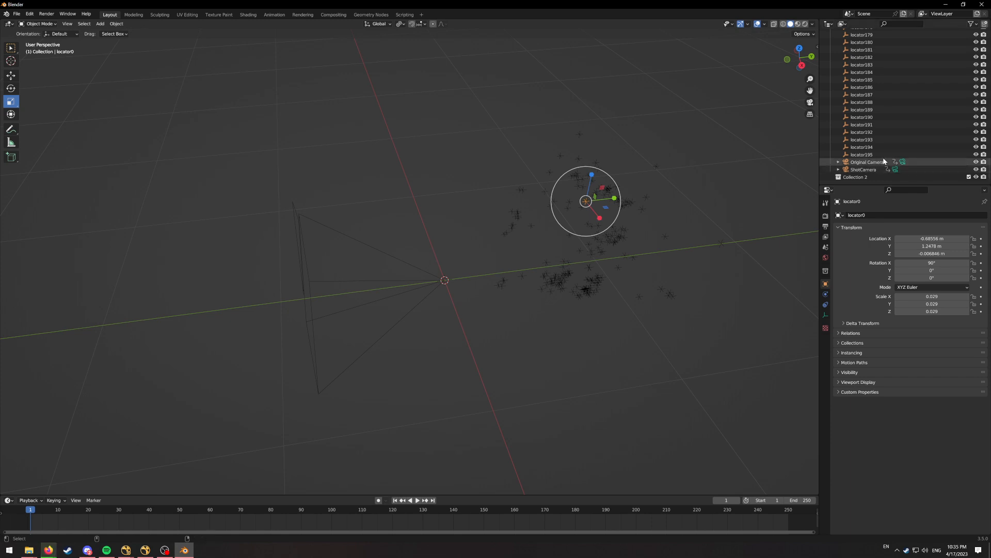
left_click(857, 154, "shift")
left_click_drag(857, 157, 853, 178)
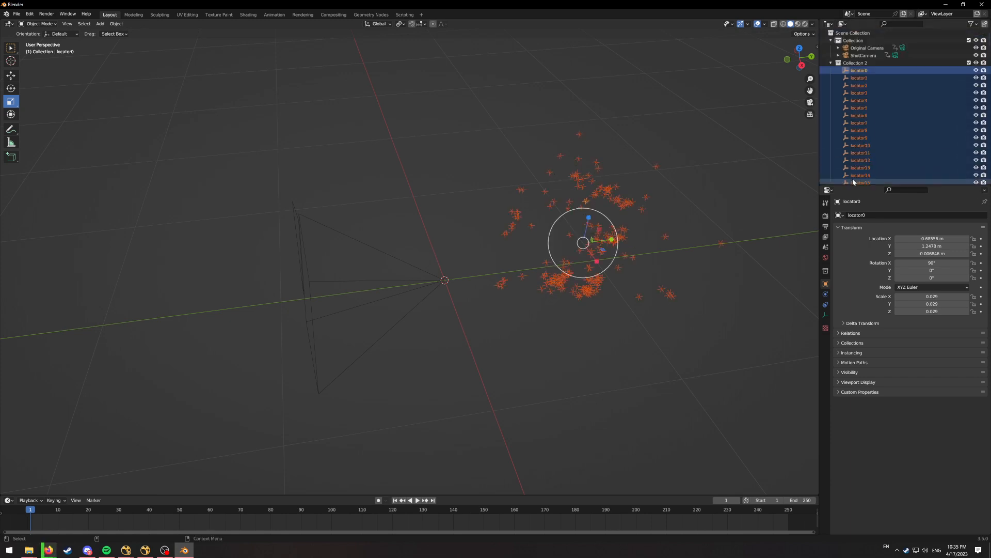
left_click(831, 63)
left_click(851, 99)
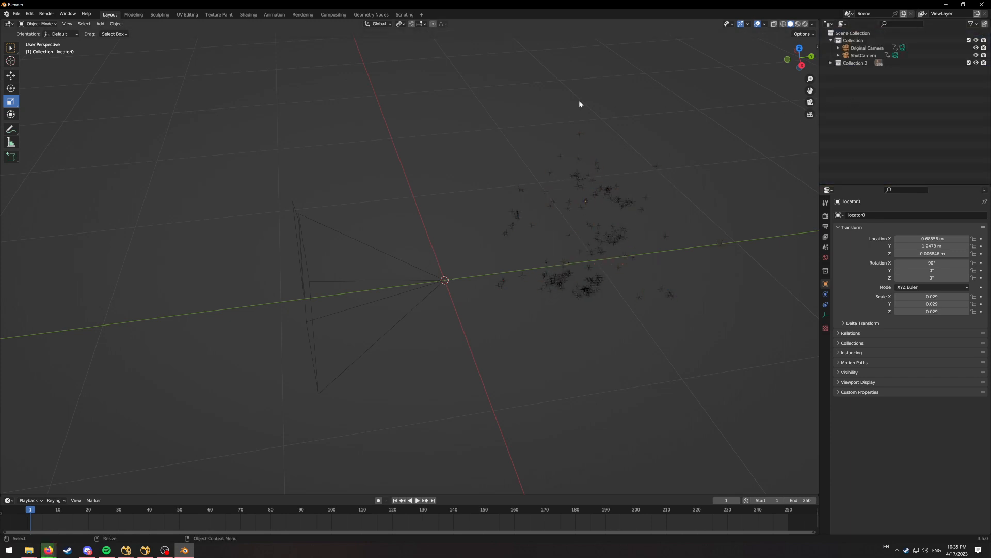
left_click_drag(885, 104, 852, 60)
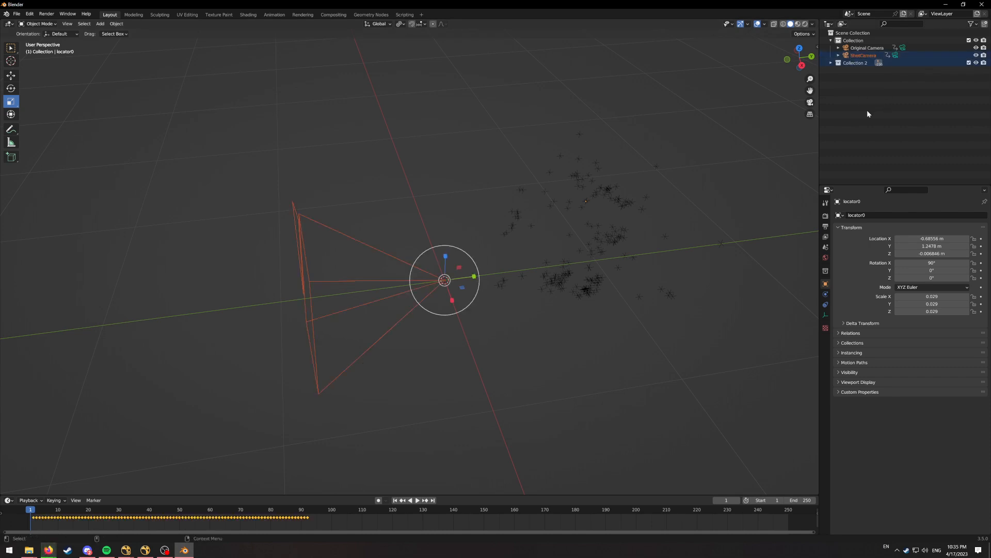
left_click(867, 110)
scroll(513, 191, "up", 3)
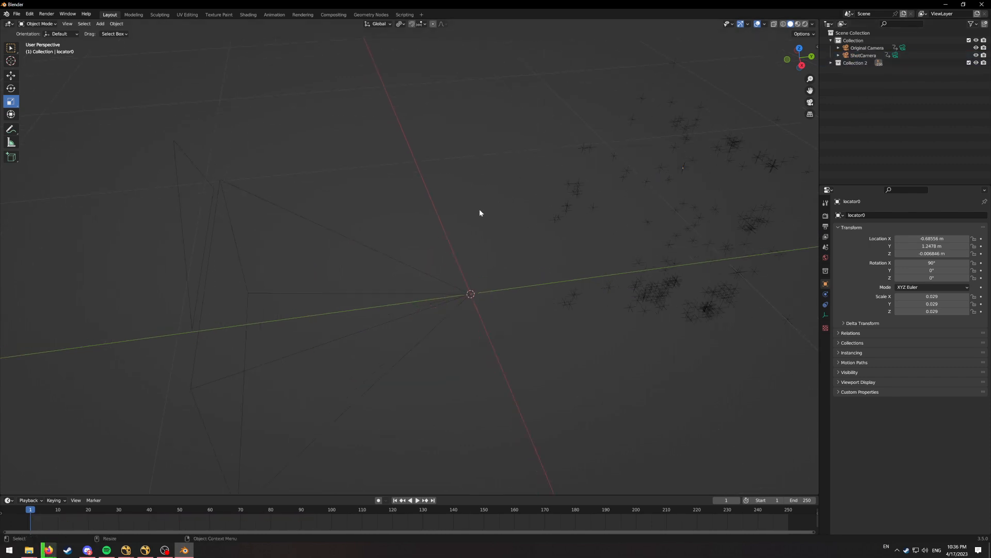
Select ShotCamera and play back its tracked animation, returning to frame 1
left_click(868, 47)
left_click(863, 55)
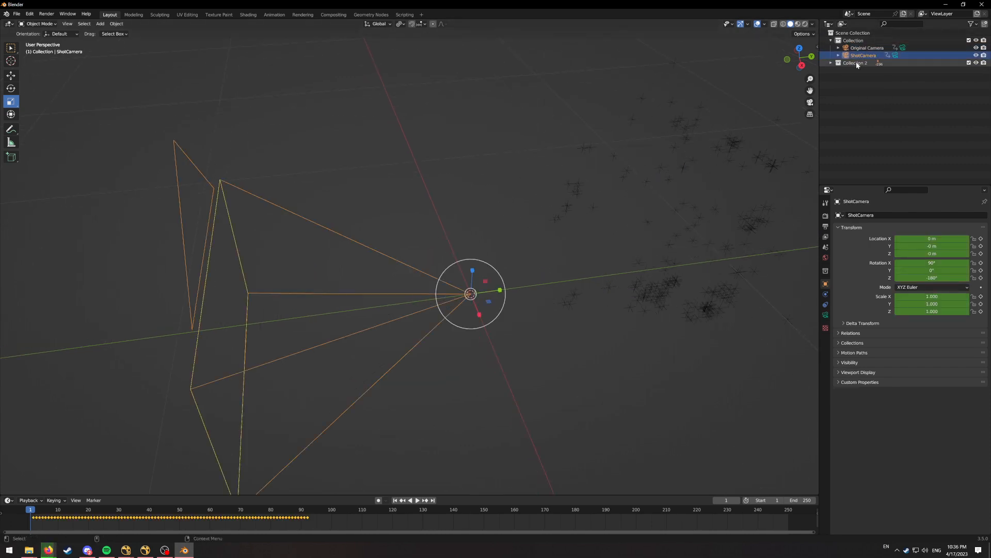
left_click(504, 134)
left_click(864, 56)
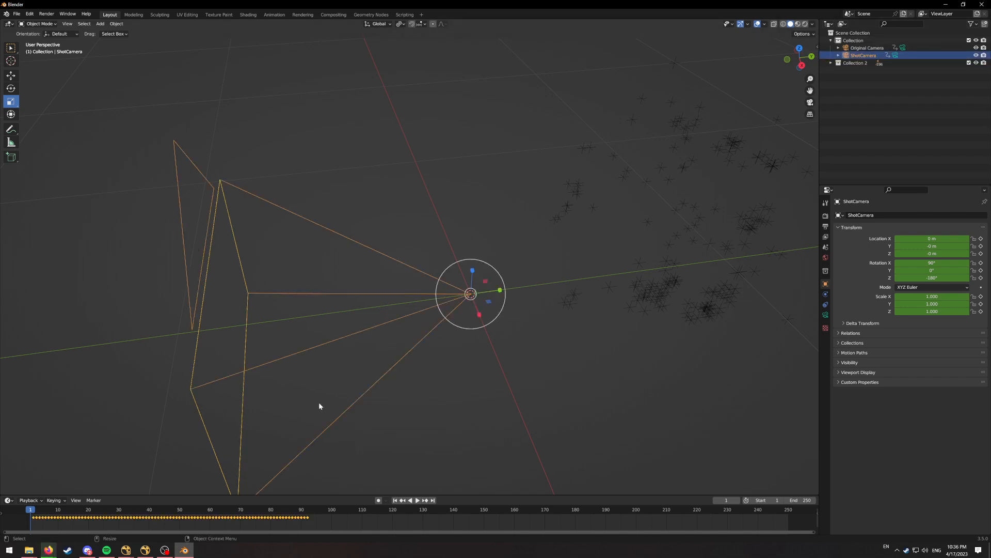
key("space")
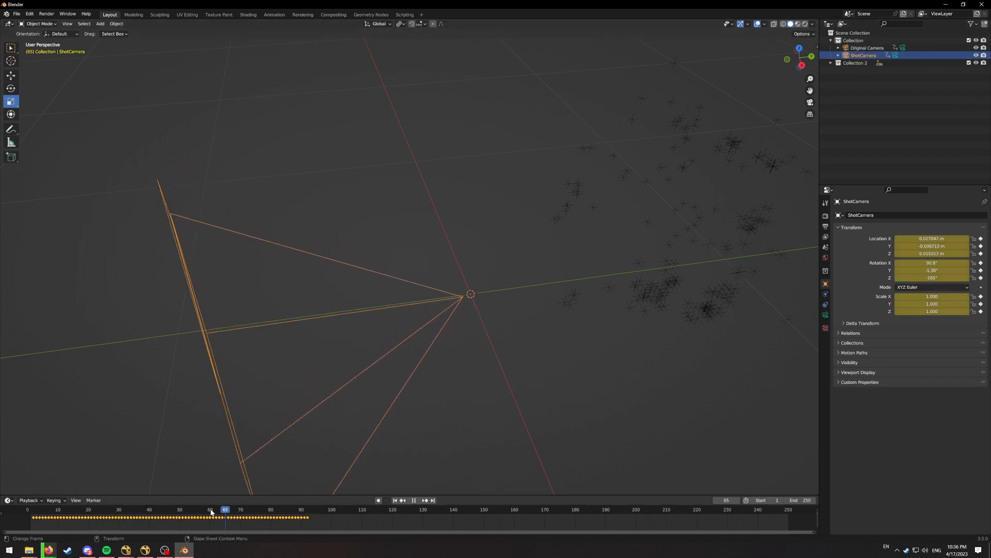
left_click(26, 513)
left_click_drag(25, 513, 30, 513)
key("space")
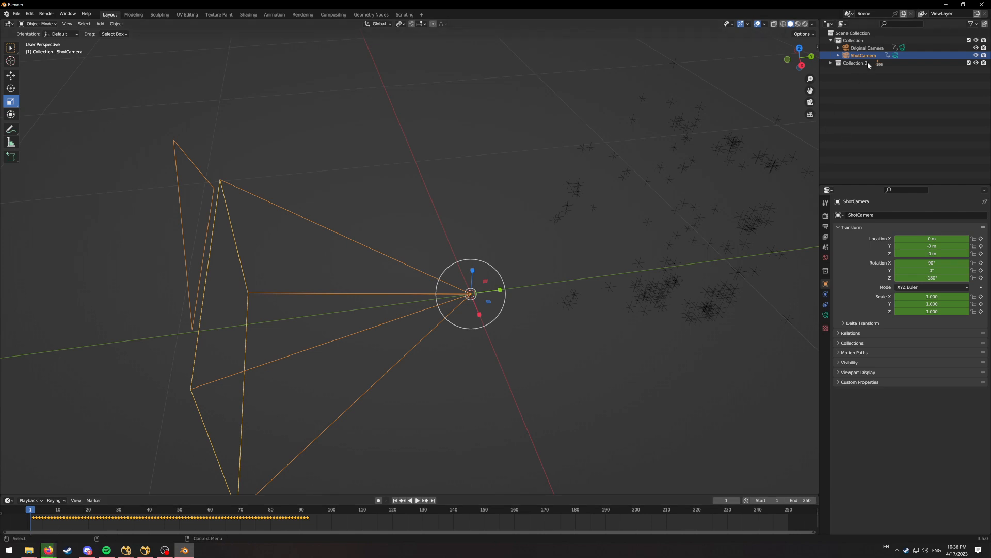
Remove the keyframed animation from ShotCamera, leaving it at its frame 1 pose
right_click(241, 517)
left_click(230, 516)
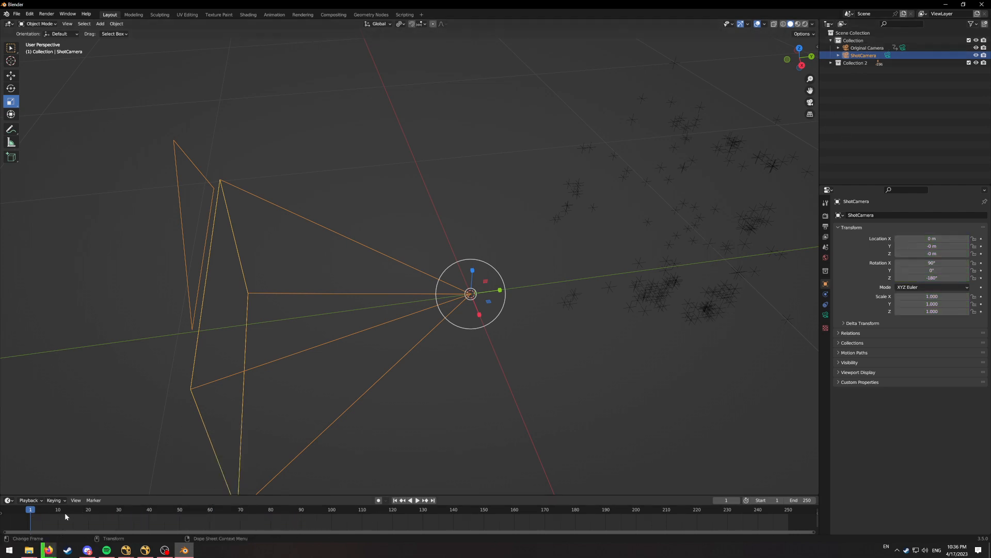
mouse_move(31, 514)
left_mouse_down()
mouse_move(361, 513)
mouse_move(30, 511)
left_mouse_up()
Try to rotate ShotCamera around the global Z axis with the Rotate tool, and undo the rotation
middle_click_drag(678, 156, 457, 194)
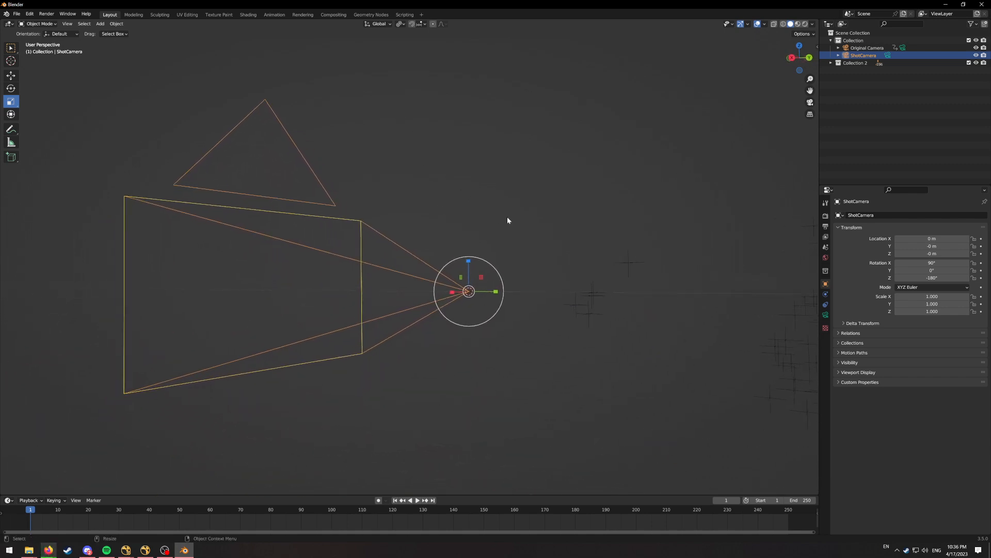
middle_click_drag(418, 292, 435, 255)
key("shift+space")
key("r")
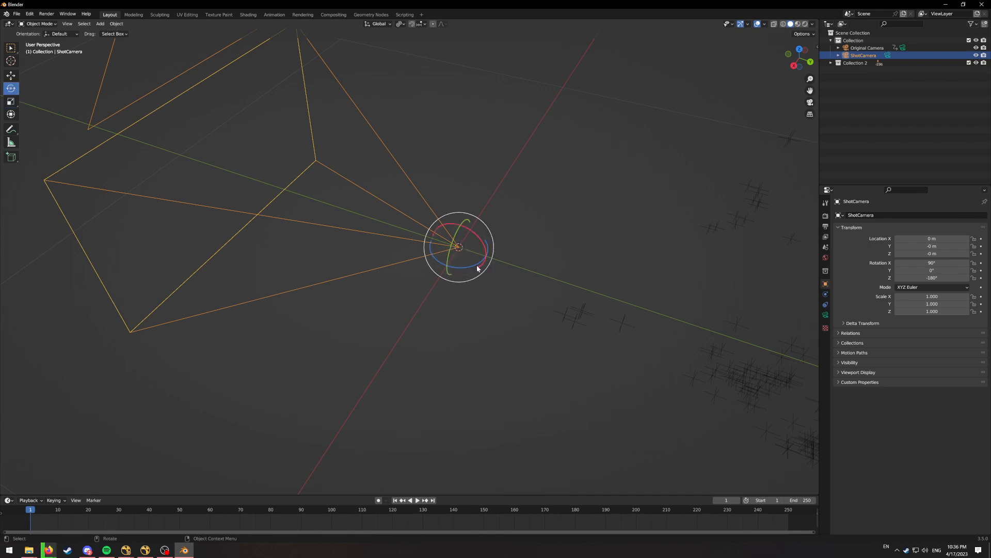
left_click_drag(479, 267, 455, 227)
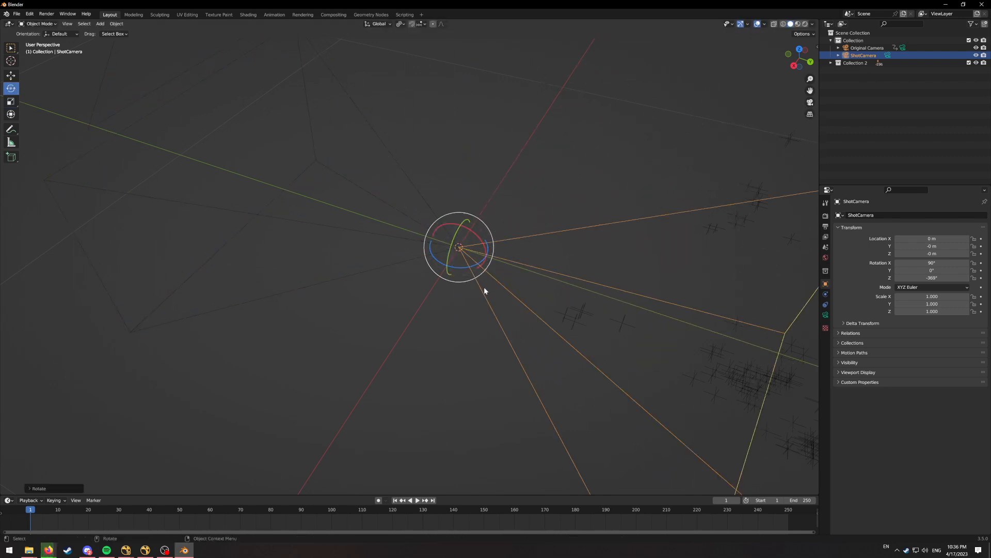
scroll(484, 287, "down", 5)
middle_click_drag(484, 288, 518, 272)
key("ctrl+z")
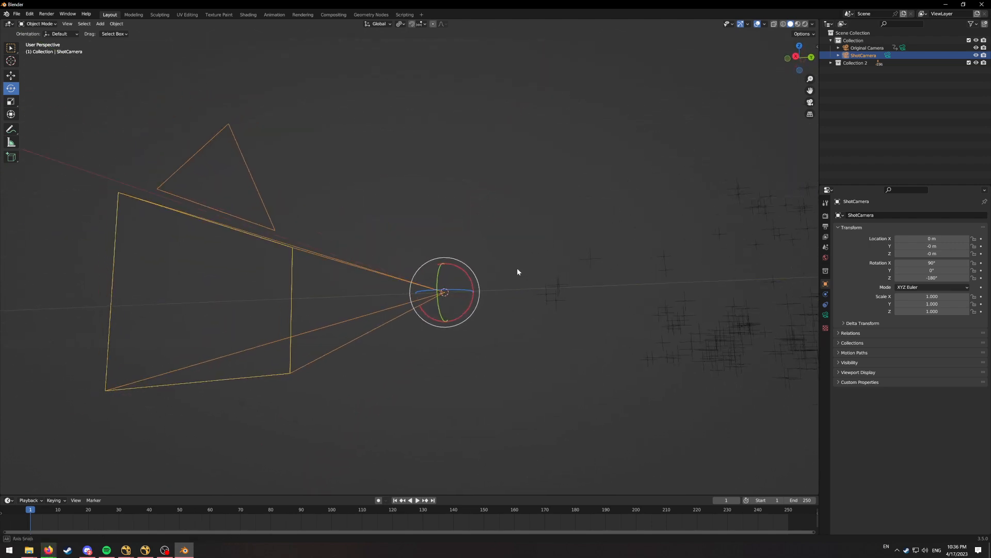
Compare the rotation gizmo under the Global and Normal transform orientations, ending on Global
left_click(379, 24)
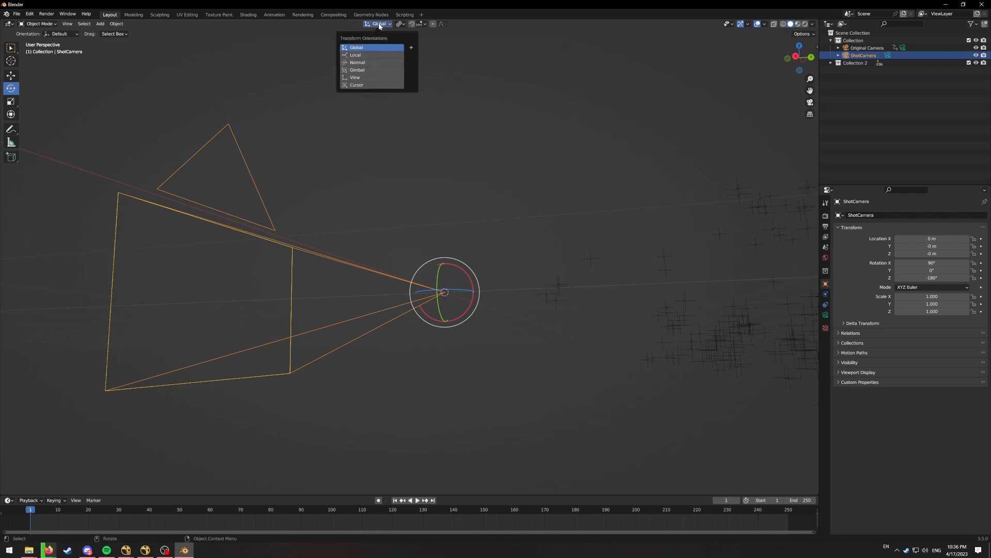
left_click(369, 63)
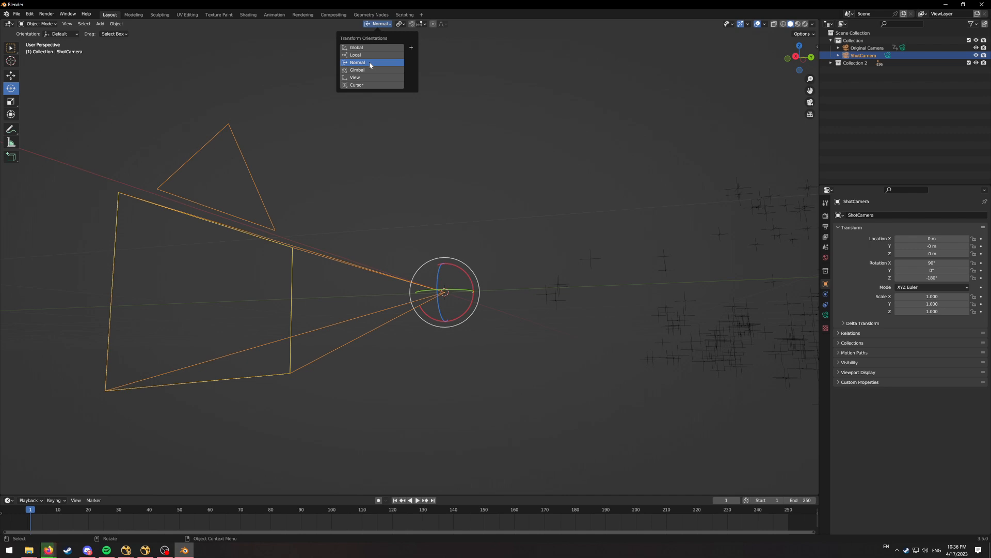
left_click(371, 47)
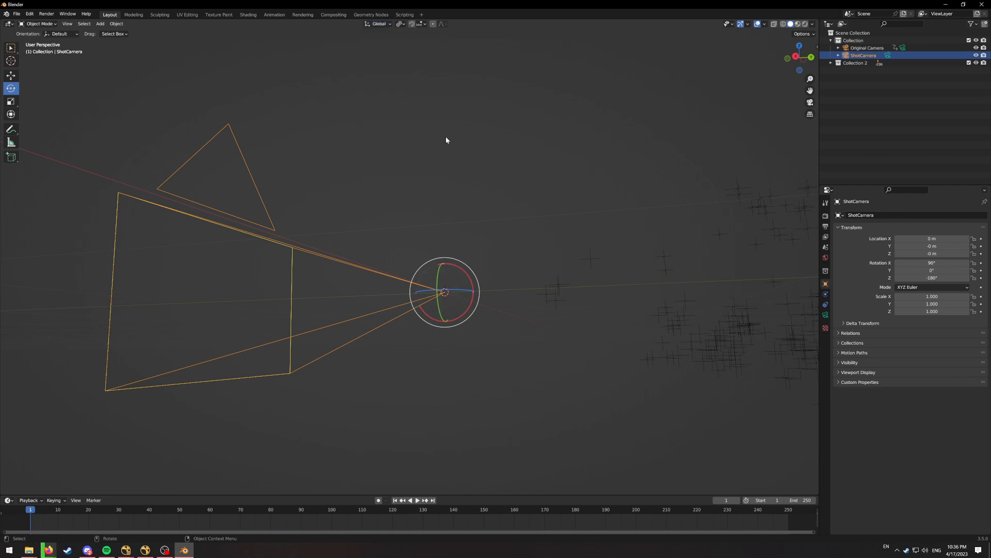
middle_click_drag(447, 131, 449, 162)
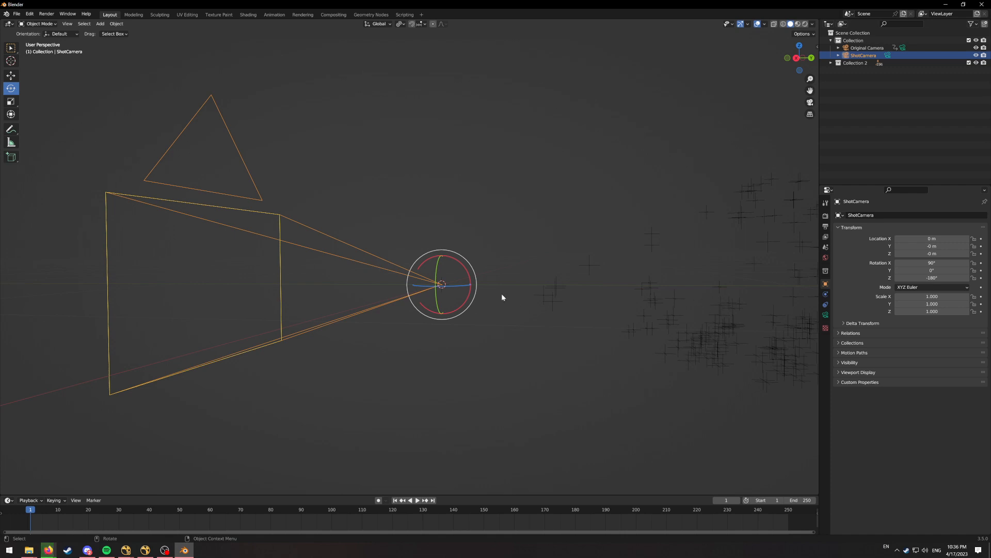
left_click(379, 25)
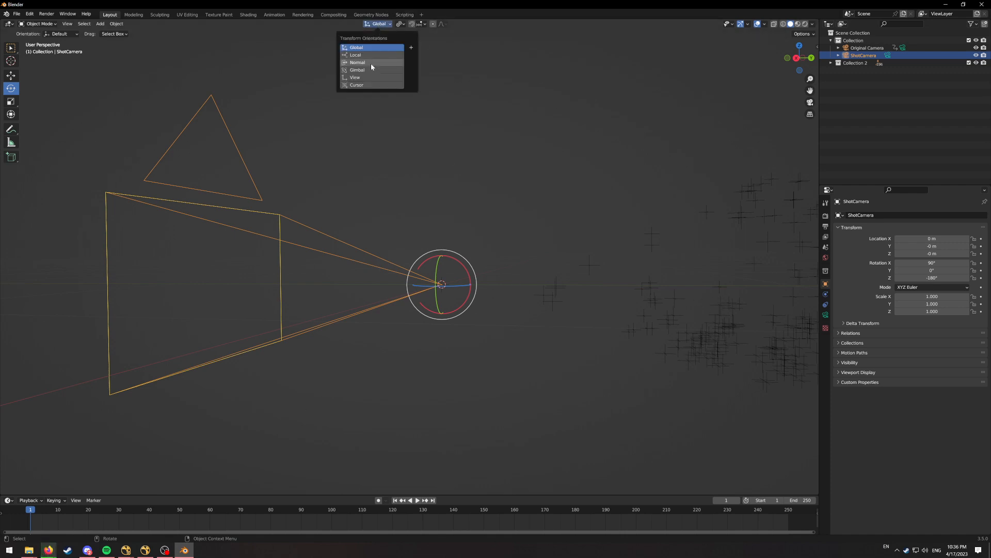
left_click(371, 62)
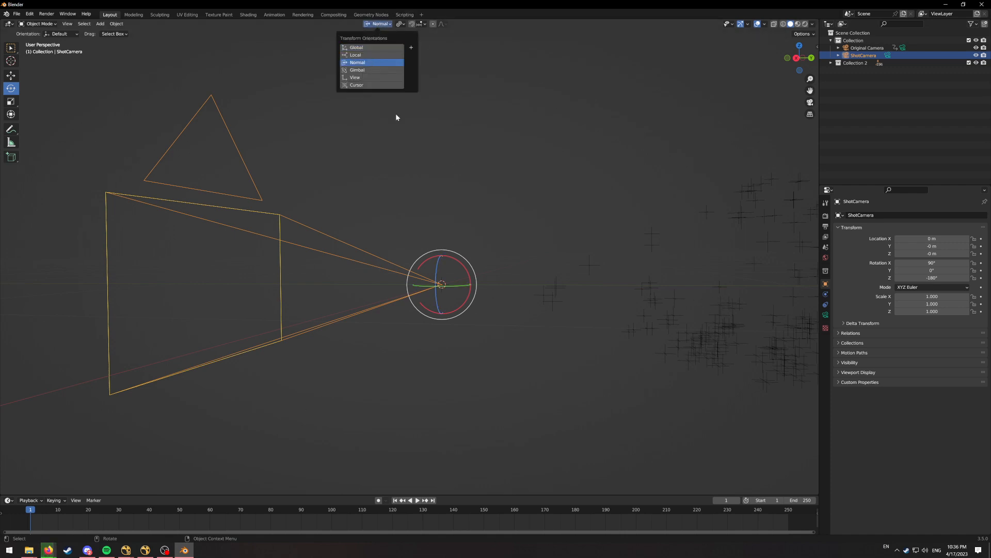
left_click(469, 166)
scroll(467, 164, "down", 6)
middle_click_drag(460, 157, 450, 193)
left_click(379, 24)
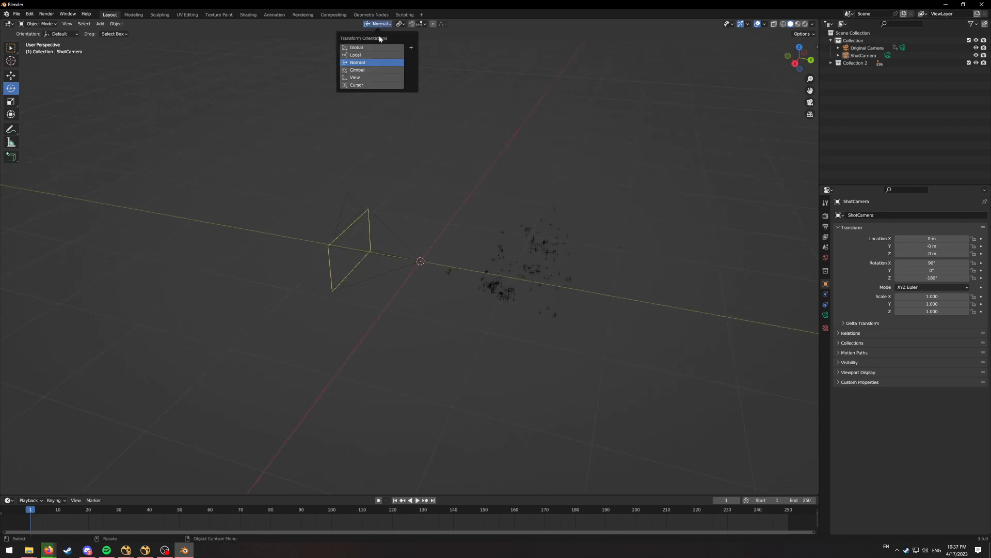
Add a mesh cube and raise it along Z to about 4.86 m above the origin
left_click(100, 24)
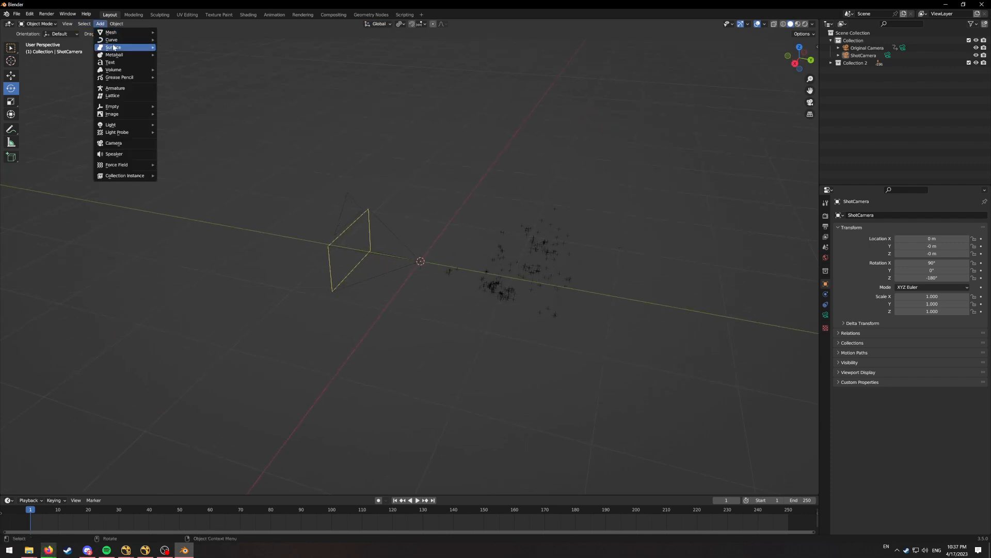
mouse_move(117, 35)
left_click(189, 41)
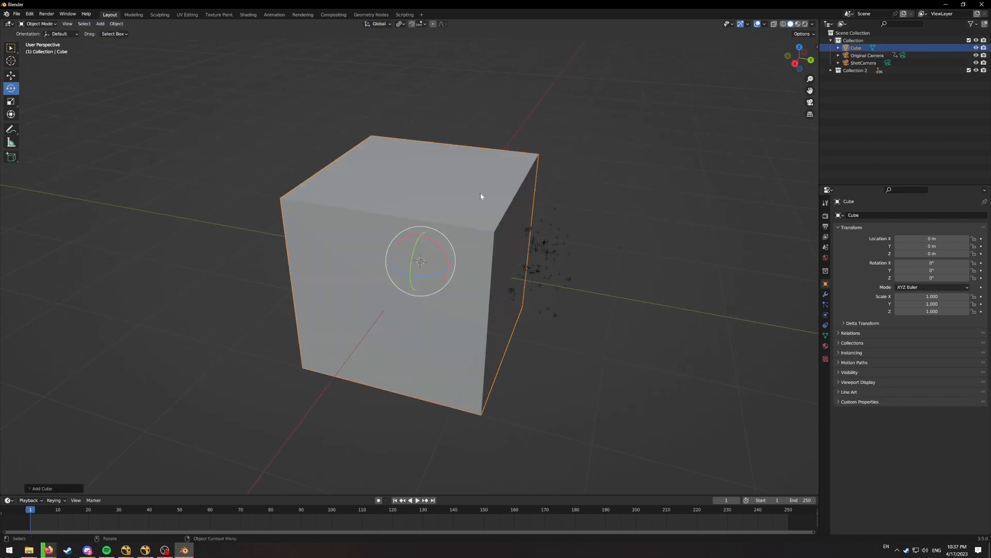
key("w")
left_click_drag(421, 233, 422, 129)
scroll(439, 166, "down", 7)
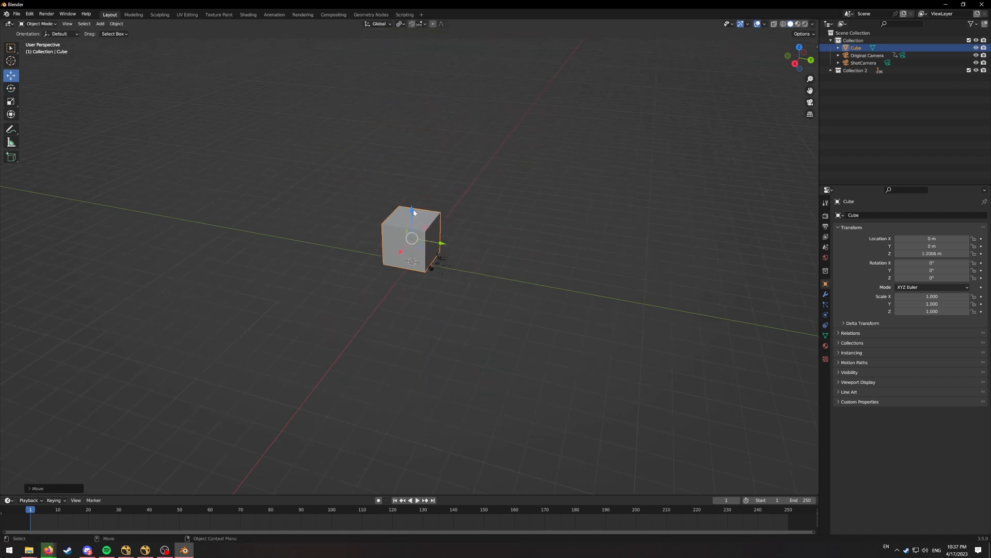
left_click_drag(413, 209, 416, 131)
mouse_move(502, 134)
middle_mouse_down()
mouse_move(448, 141)
mouse_move(441, 163)
mouse_move(509, 151)
middle_mouse_up()
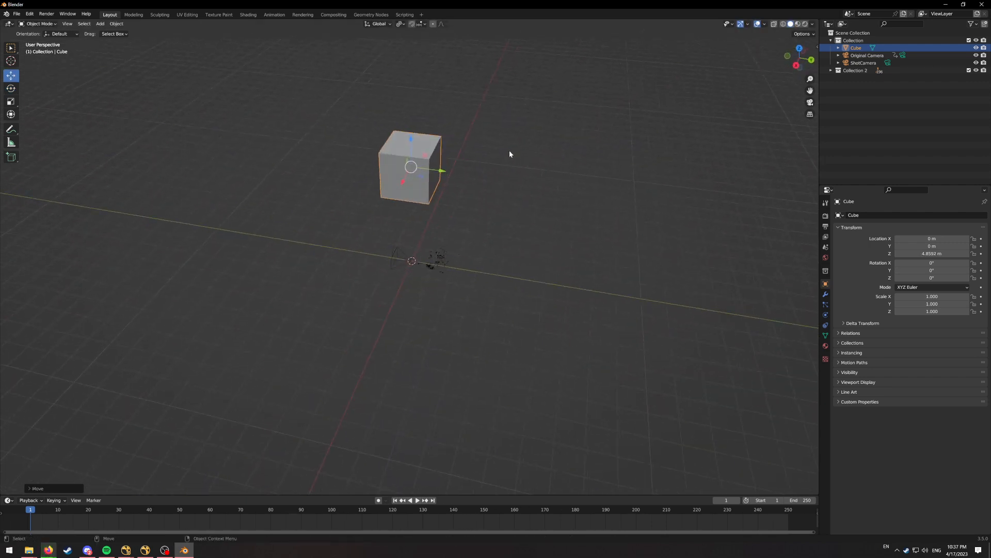
Tilt the cube freely to a rotation of about -12.1°, 35.5° and -3.31° on X, Y and Z
key("r")
left_click_drag(432, 148, 425, 171)
key("ctrl+z")
key("e")
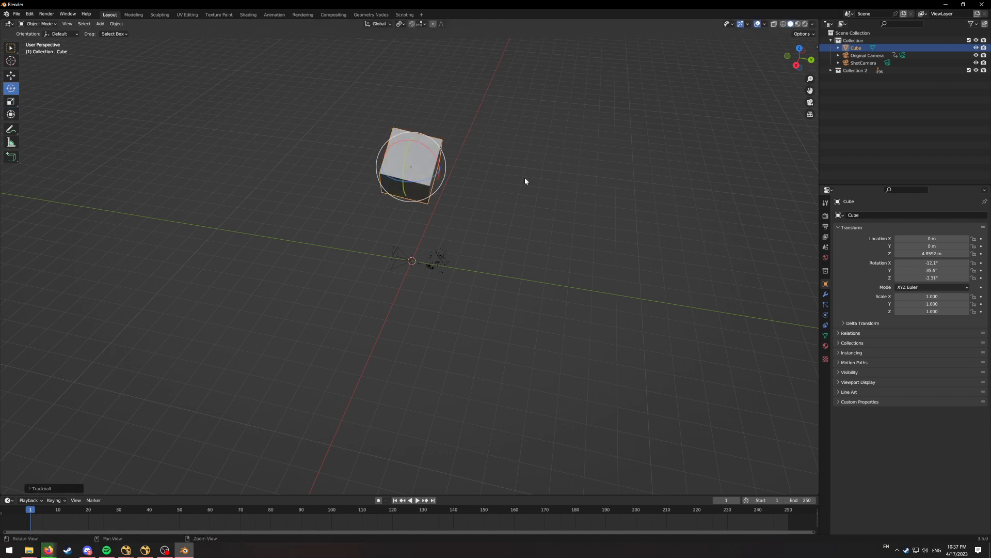
middle_click_drag(525, 182, 444, 279)
Try to rotate the tilted cube with the Global transform orientation and cancel the rotation
left_click(377, 24)
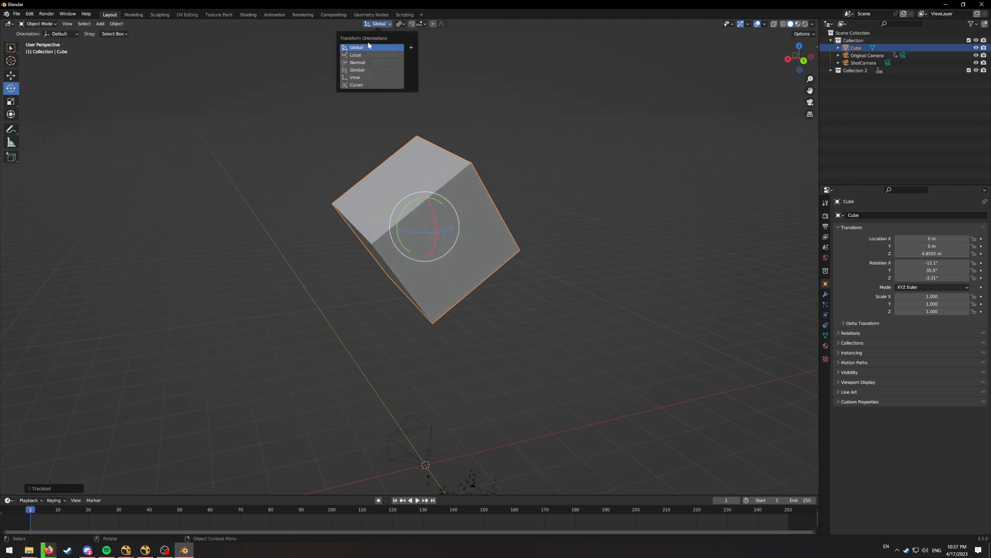
left_click(528, 108)
middle_click_drag(528, 108, 458, 146)
left_click(448, 181)
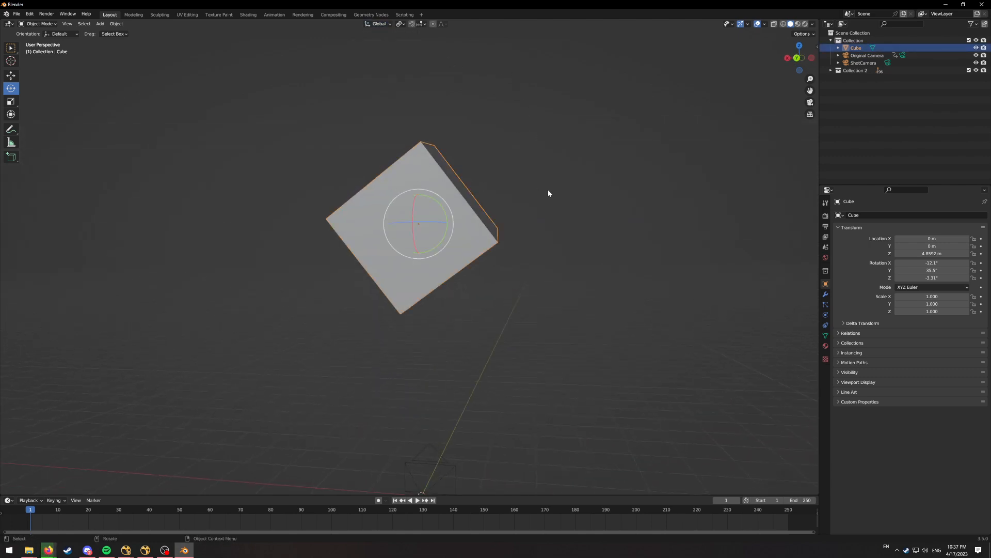
middle_click_drag(548, 190, 472, 184)
left_click_drag(398, 195, 403, 162)
right_click(403, 161)
middle_click_drag(380, 139, 465, 160)
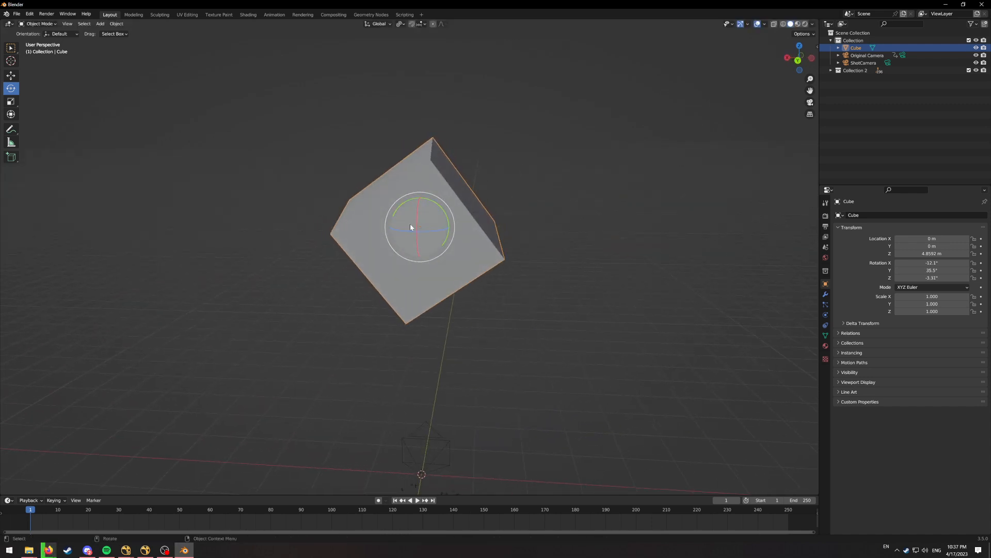
Set the transform orientation to Normal and try rotating the cube around its own X axis, cancelling the rotation
left_click(377, 24)
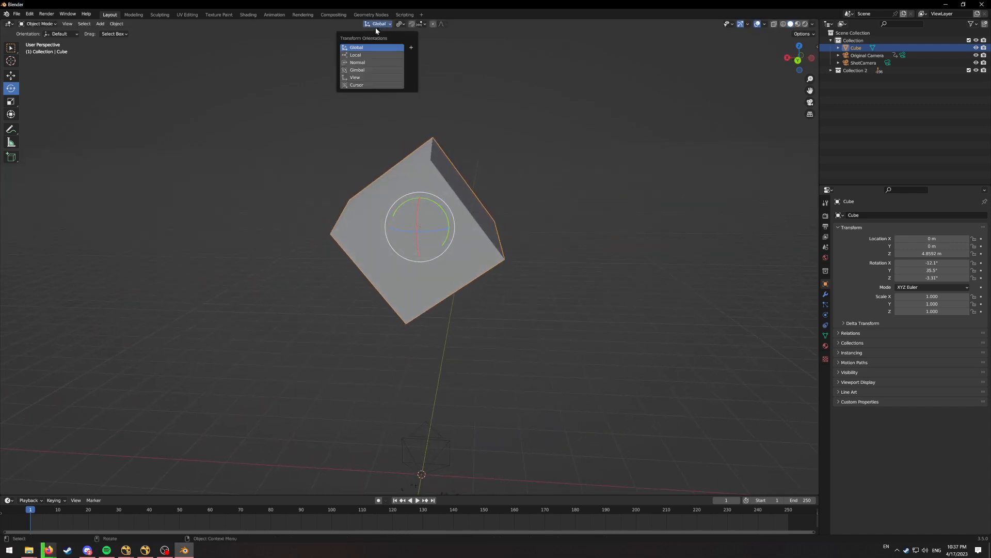
left_click(368, 61)
middle_click_drag(476, 141, 563, 160)
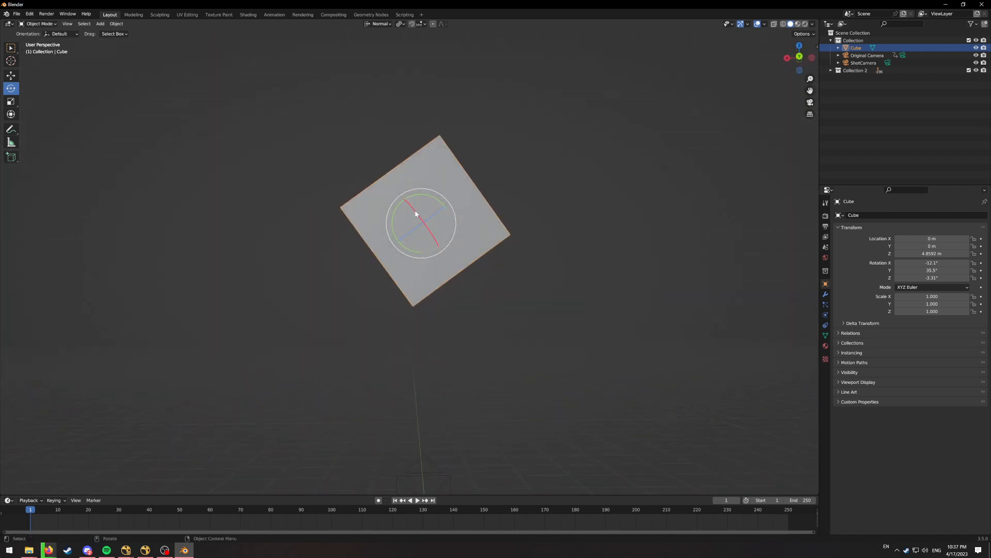
left_click_drag(415, 212, 402, 197)
right_click(403, 197)
Delete the test cube
key("Delete")
scroll(491, 271, "down", 4)
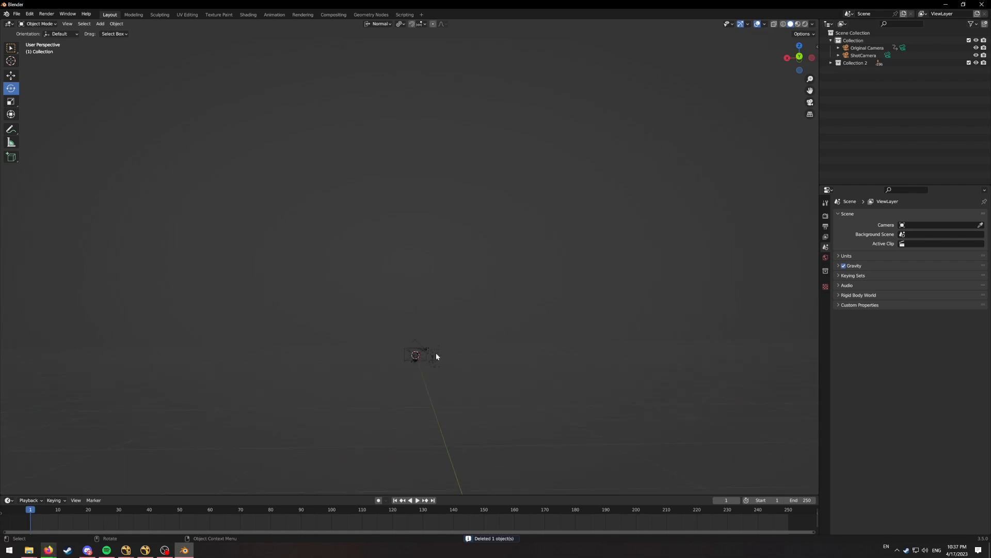
Rotate ShotCamera 180° around its own Y axis using the Normal transform orientation
scroll(433, 355, "up", 3)
left_click(422, 436)
key("KP_Decimal")
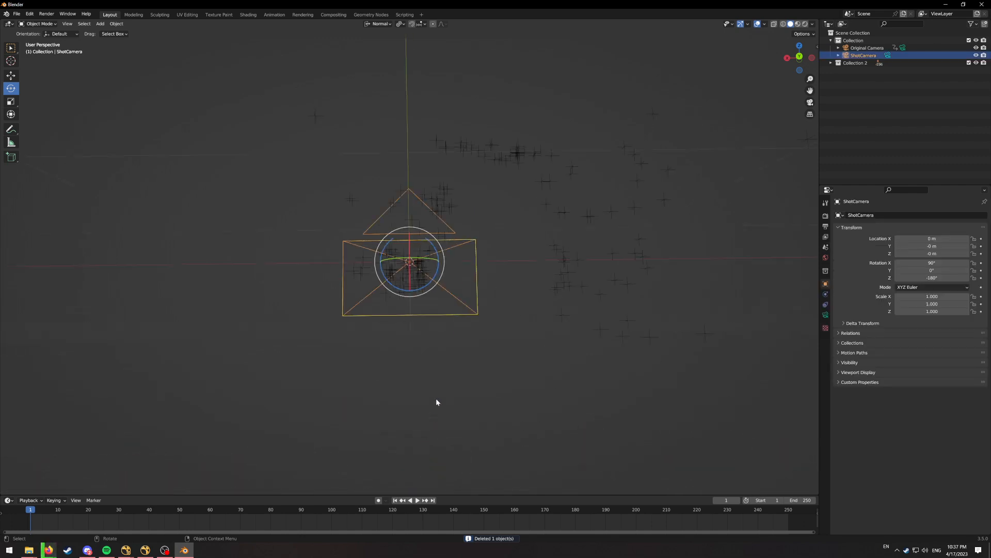
middle_click_drag(436, 402, 489, 350)
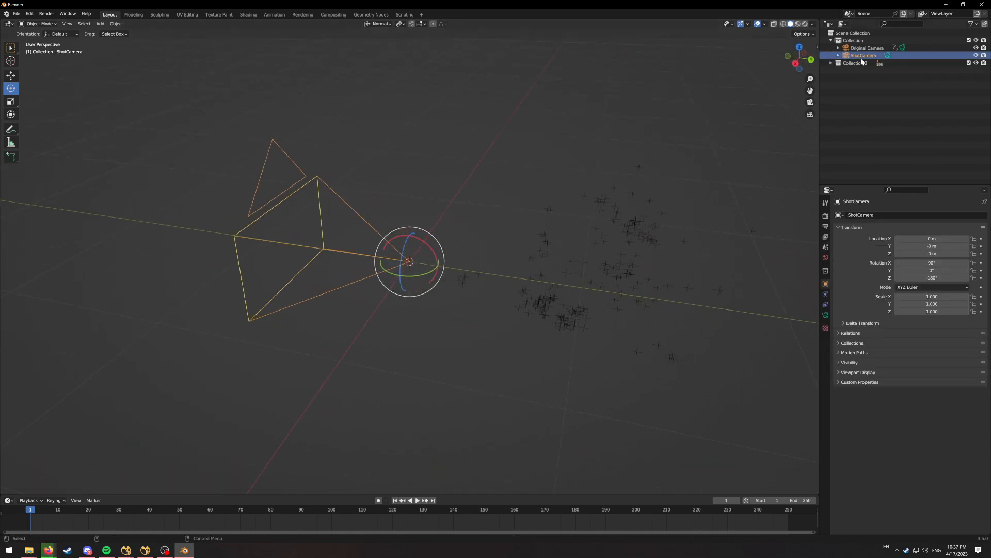
scroll(396, 275, "up", 3)
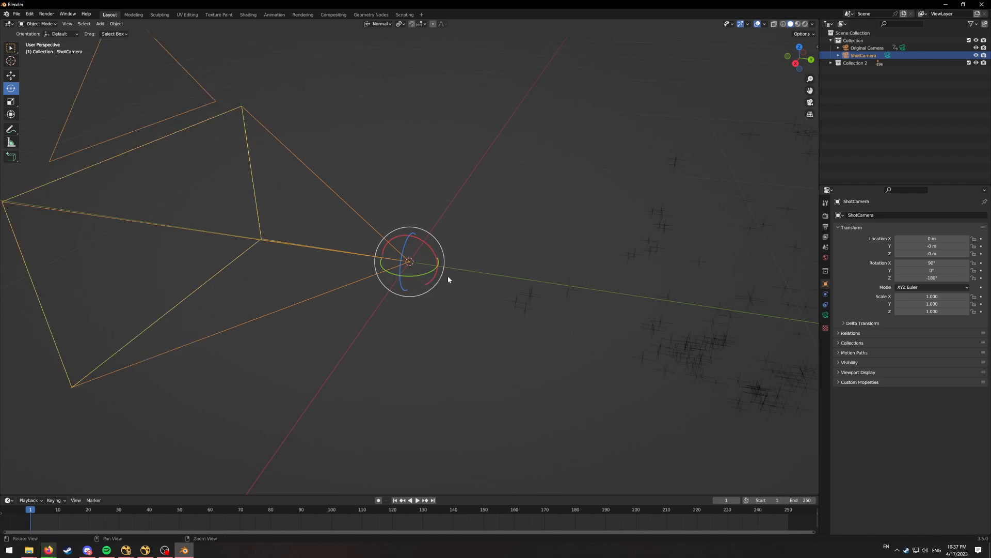
middle_click_drag(447, 279, 423, 268)
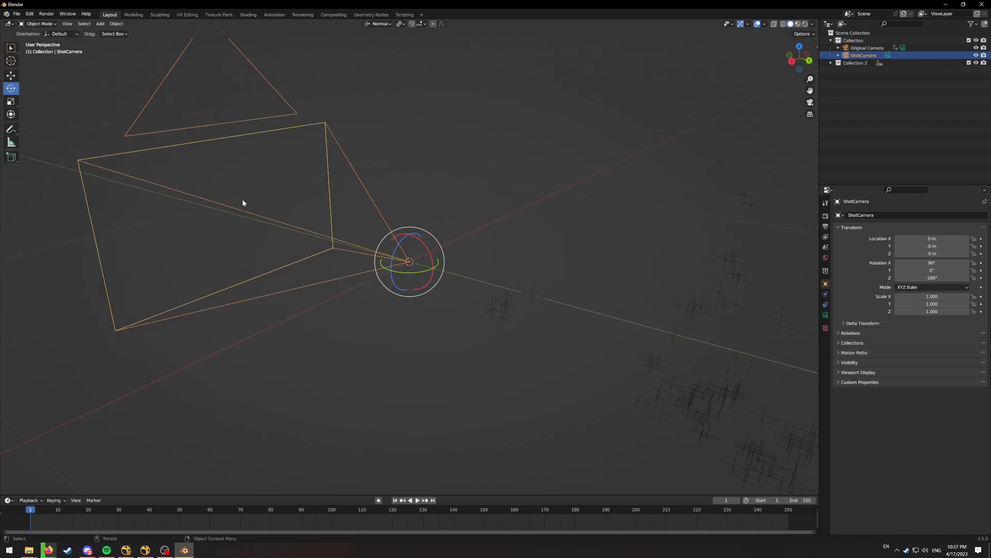
left_click(378, 25)
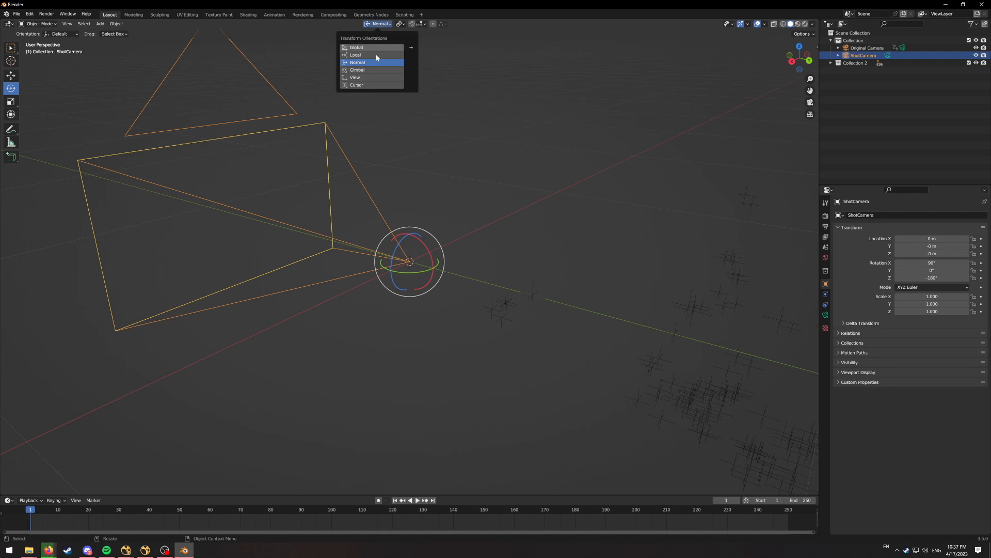
left_click(429, 295)
left_click(409, 262)
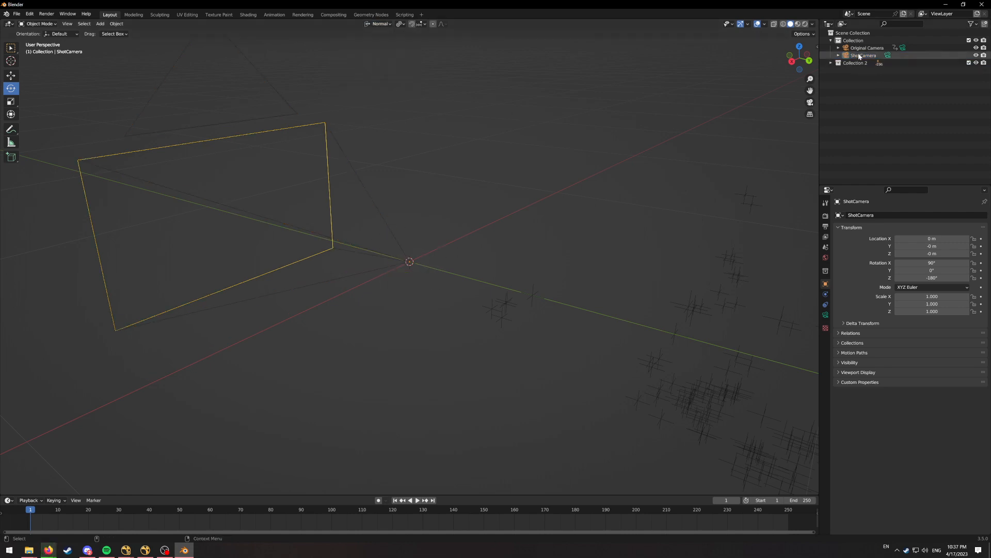
left_click_drag(410, 271, 370, 260)
type("180")
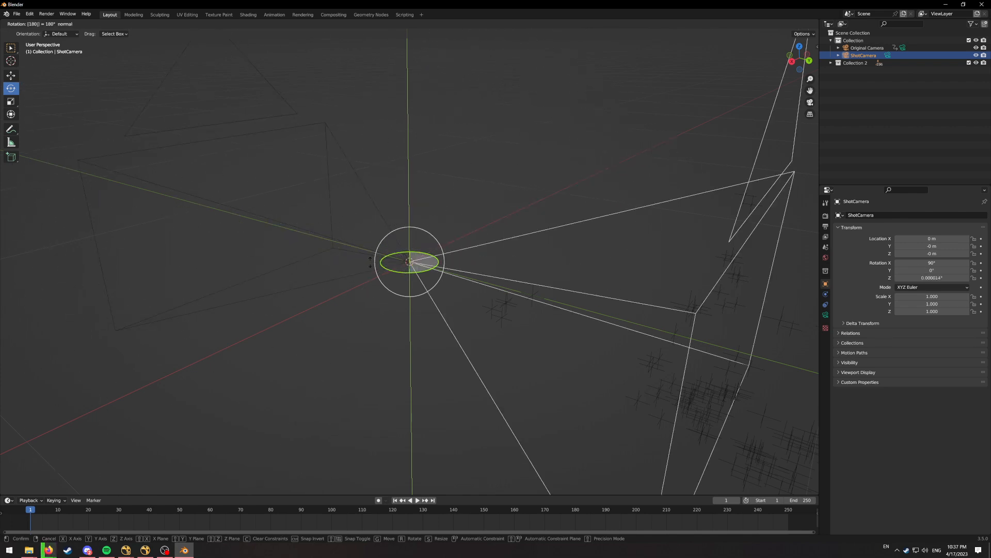
key("Return")
middle_click_drag(525, 188, 225, 219)
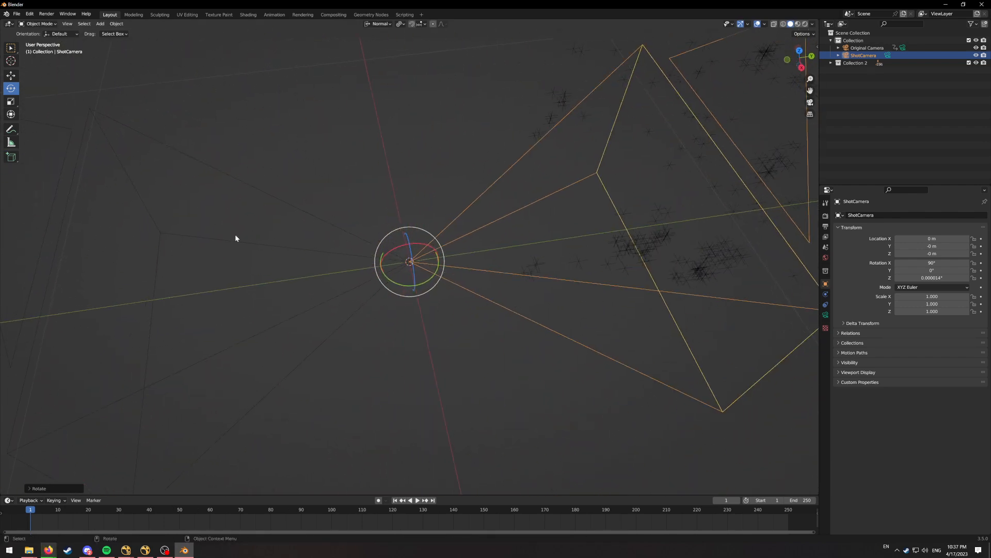
Play and scrub the animation to compare the motion of both cameras, and return to frame 1
left_click(241, 220)
scroll(439, 232, "down", 5)
middle_click_drag(522, 269, 531, 247)
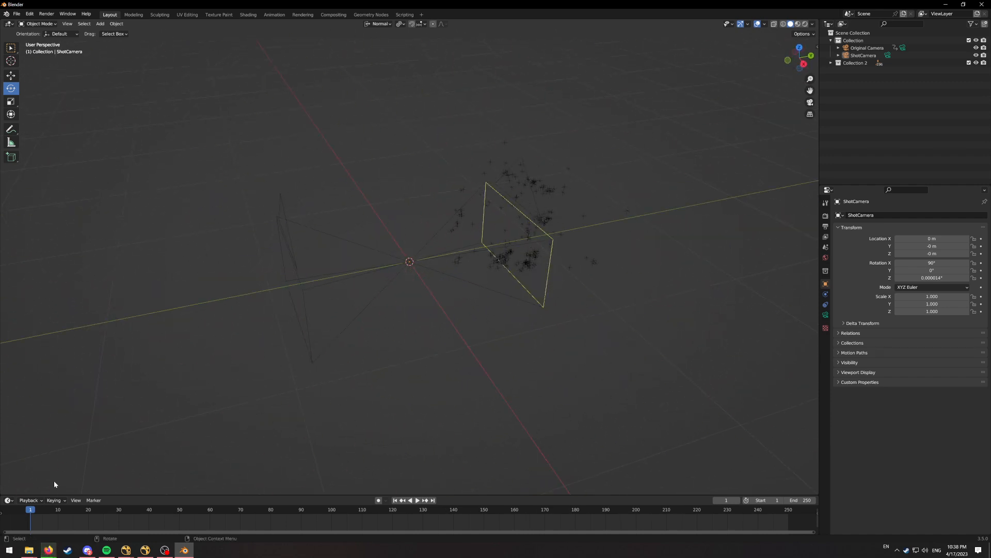
key("space")
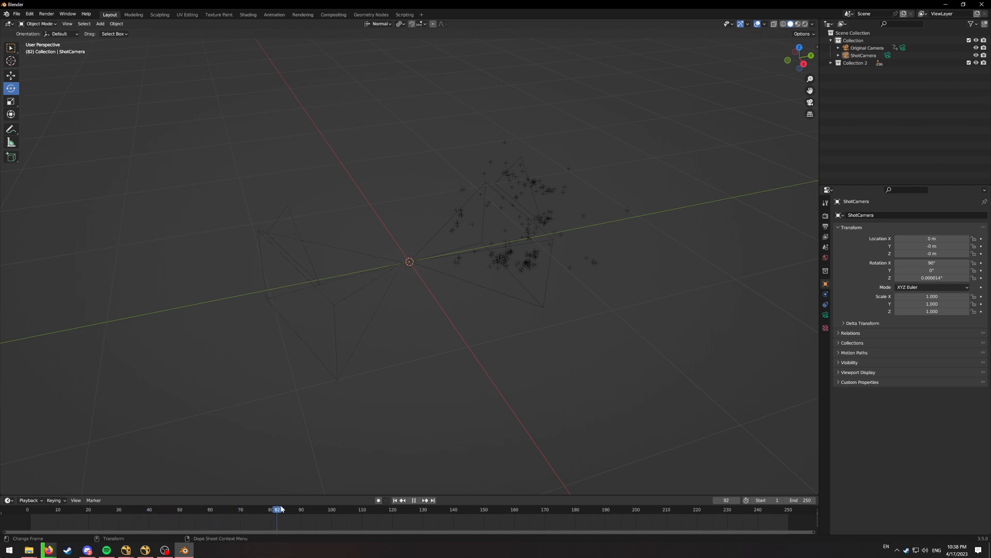
left_click(183, 508)
left_click_drag(173, 506, 30, 496)
key("space")
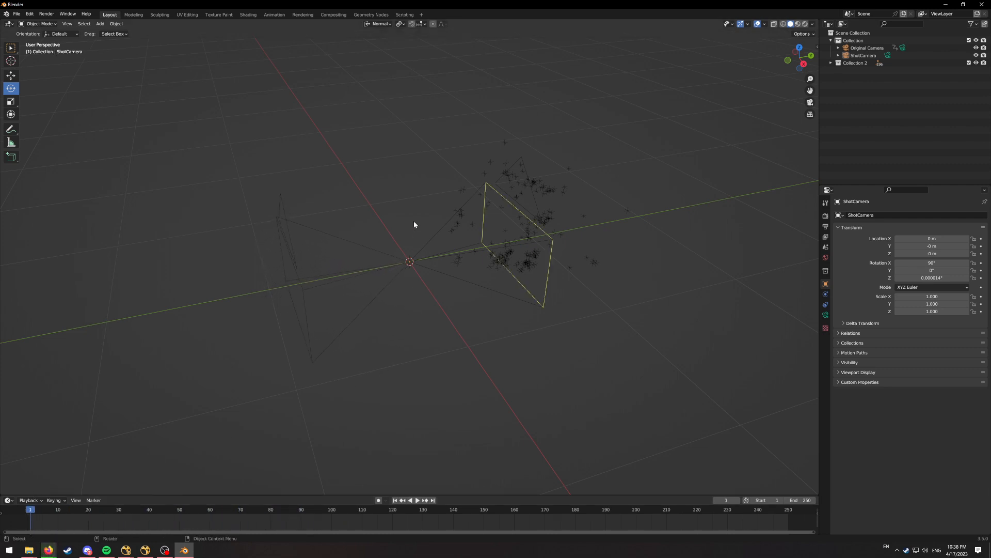
Try to parent the original camera to ShotCamera with the Object (Keep Transform) option
left_click(435, 266)
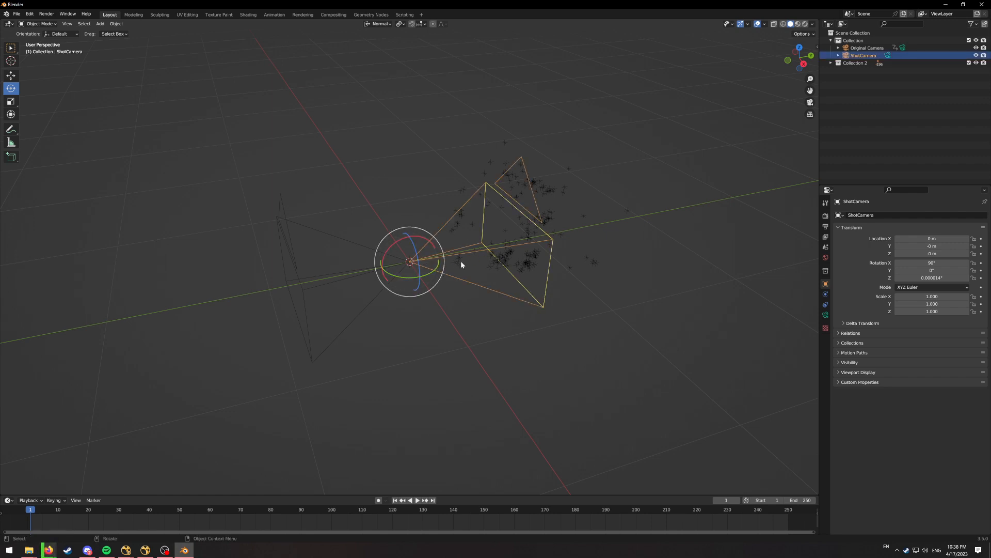
middle_click_drag(462, 265, 437, 257)
left_click_drag(373, 196, 288, 235, "shift")
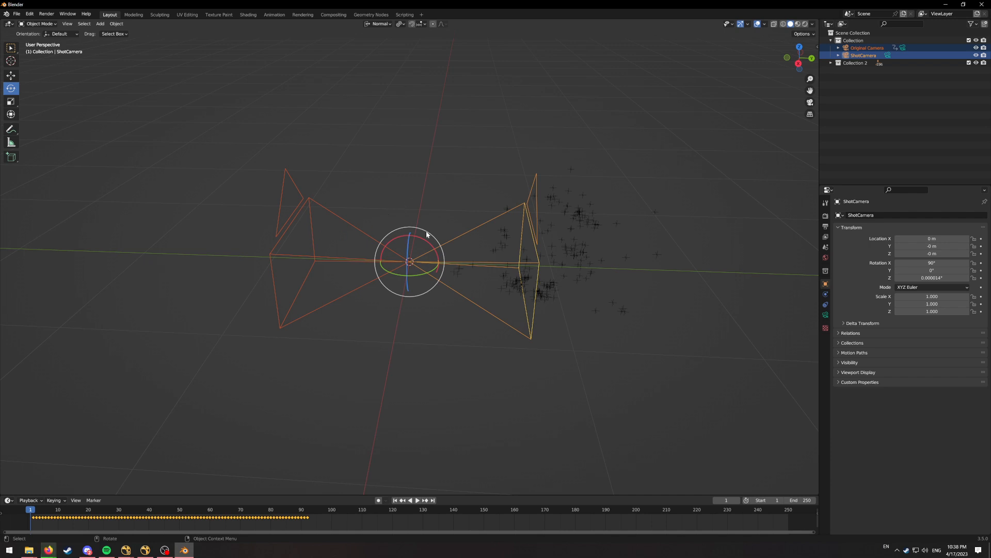
left_click(443, 183)
left_click(436, 247)
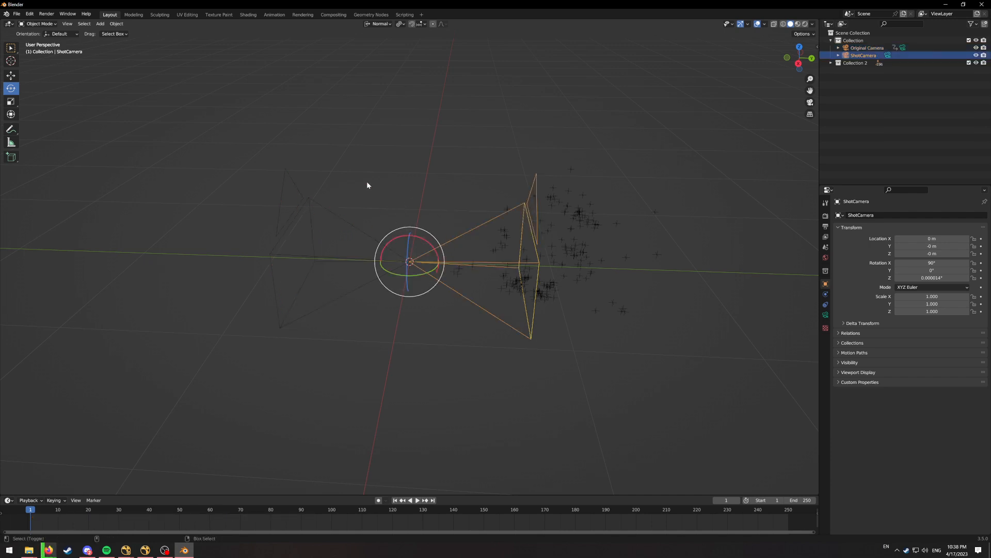
left_click_drag(366, 181, 304, 222, "shift")
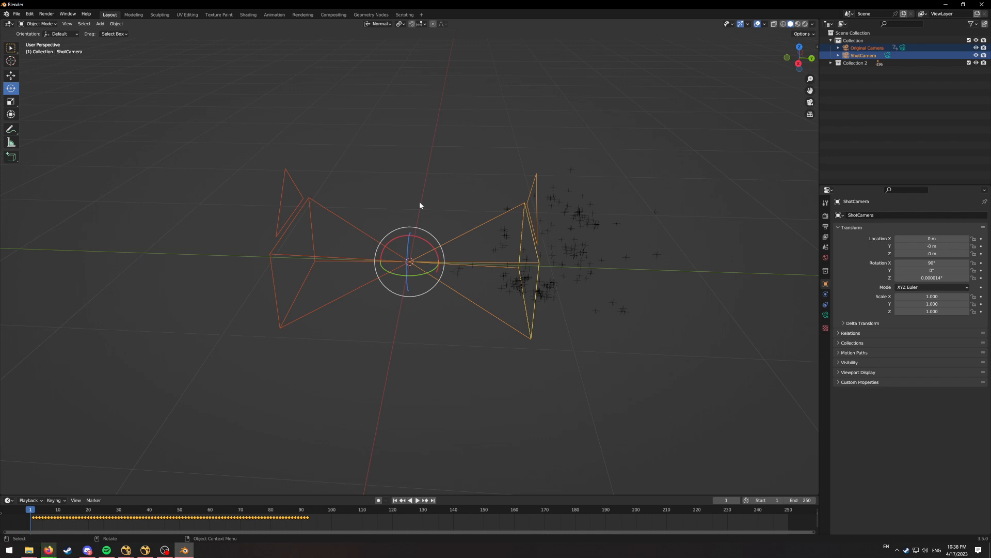
key("ctrl+p")
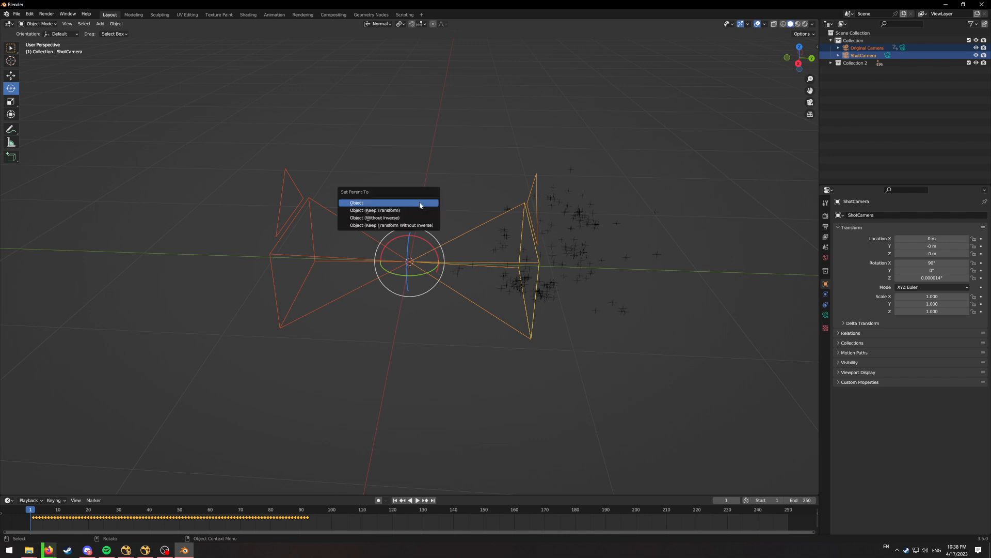
left_click(392, 210)
key("alt+a")
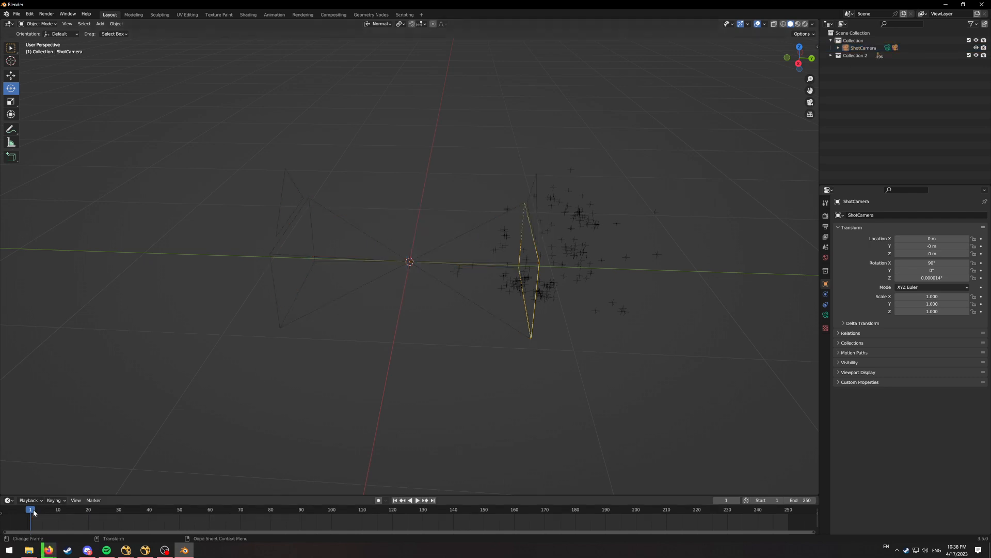
mouse_move(33, 509)
left_mouse_down()
mouse_move(275, 514)
mouse_move(30, 511)
left_mouse_up()
key("a")
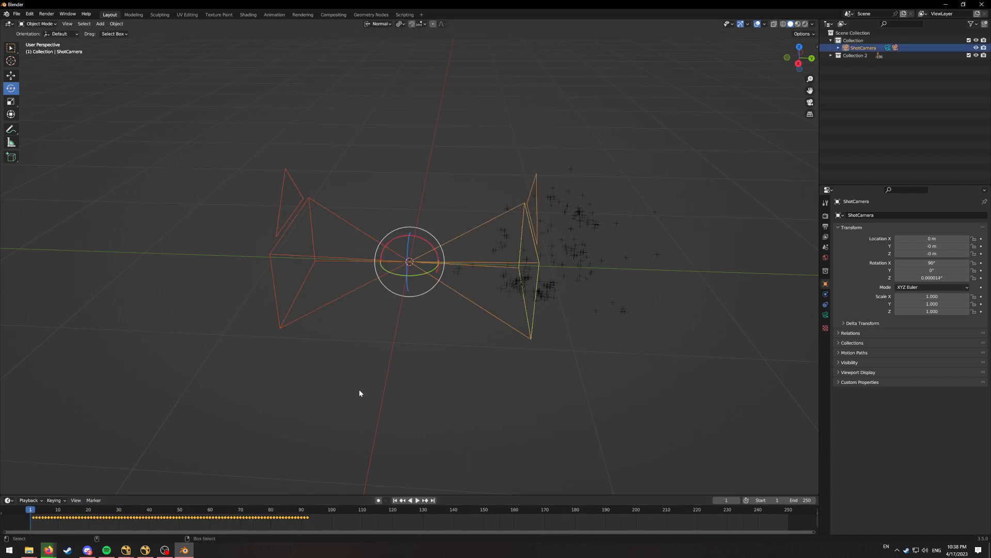
Undo the parenting and try it again with the original camera selected first and ShotCamera selected last as parent
left_click(383, 343)
left_click(384, 254)
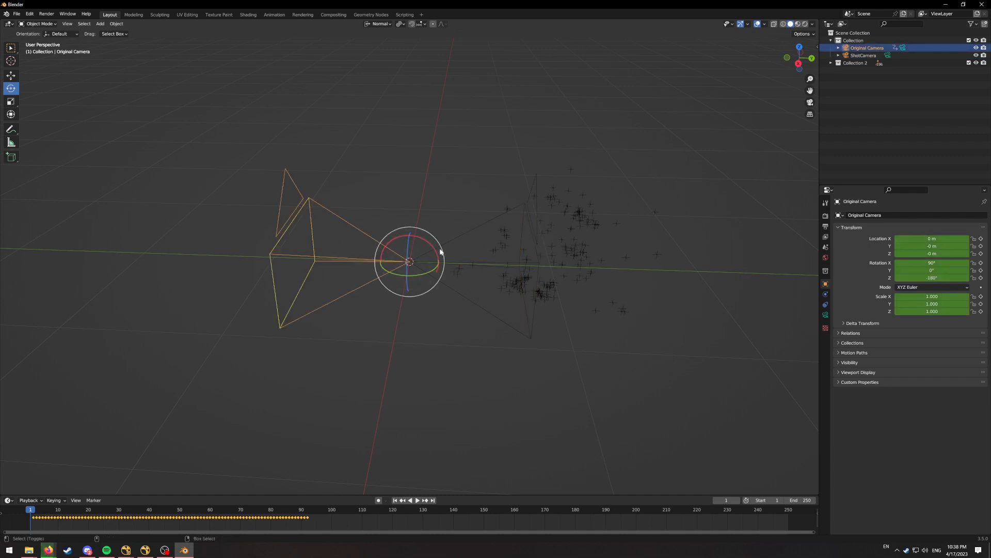
left_click(447, 243, "shift")
key("ctrl+p")
left_click(438, 243)
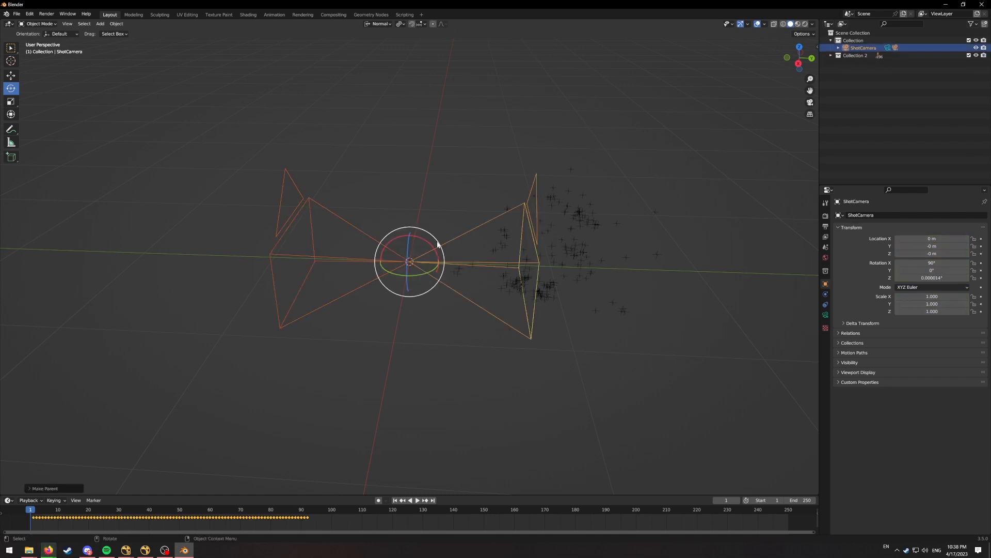
left_click(454, 203)
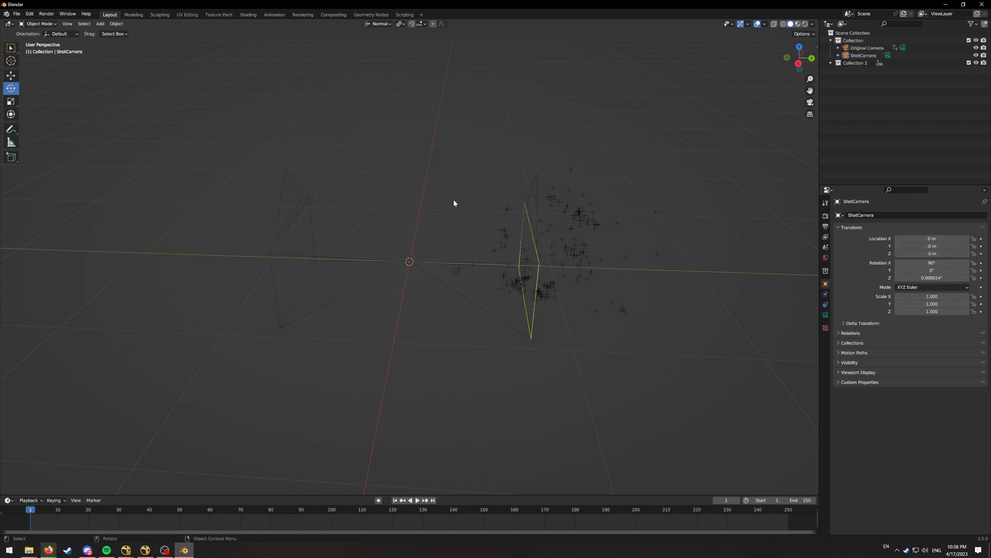
Parent ShotCamera to the original camera with the Object (Keep Transform) option
left_click(455, 238)
left_click(365, 233, "shift")
key("ctrl+p")
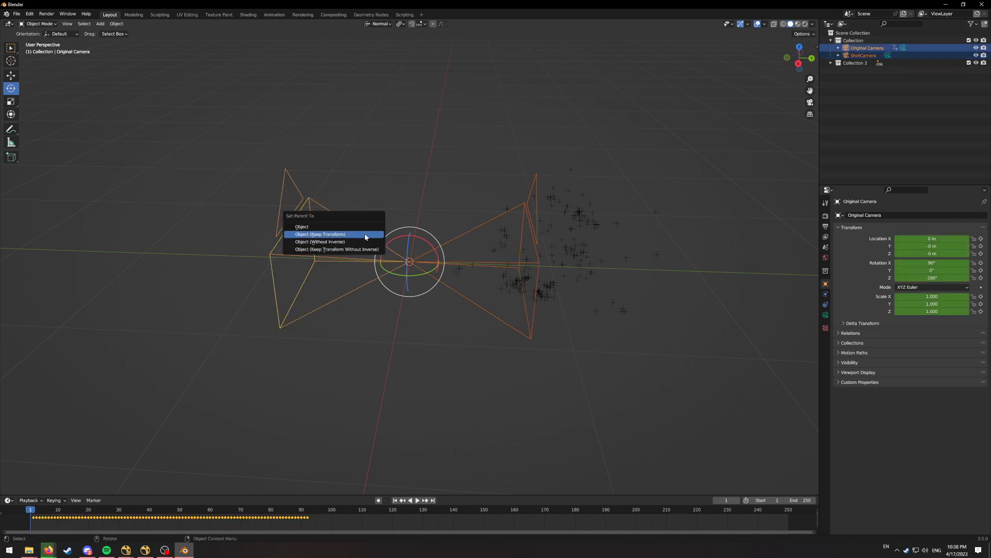
left_click(364, 233)
left_click(396, 332)
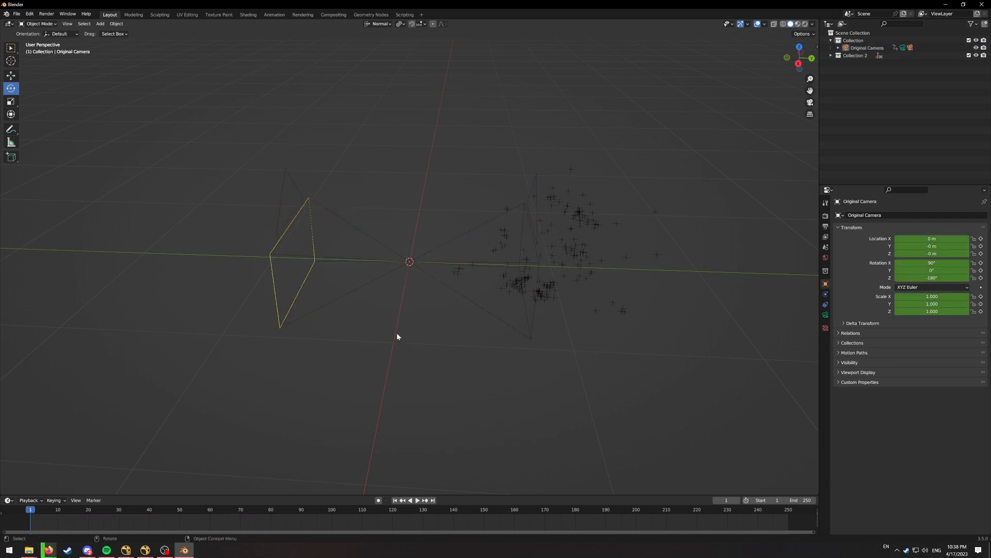
Play back the animation to check whether ShotCamera follows the original camera, and return to frame 1
left_click(448, 251)
left_click_drag(402, 175, 317, 228)
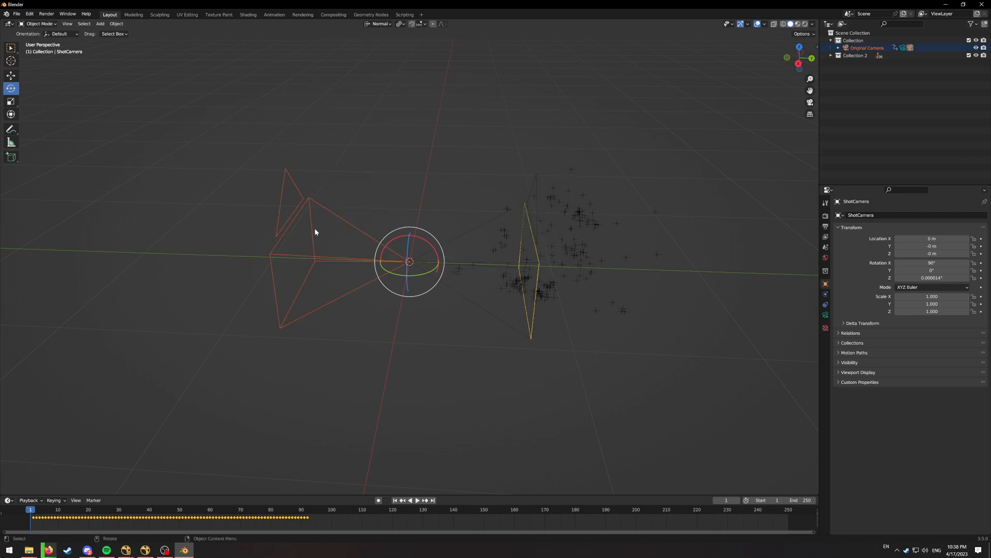
left_click(407, 178)
key("space")
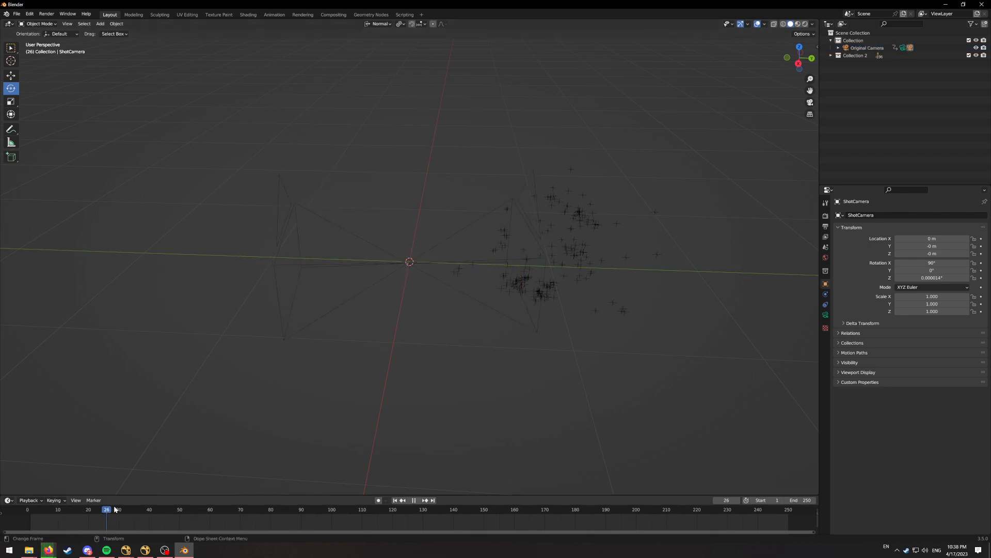
left_click_drag(281, 509, 31, 509)
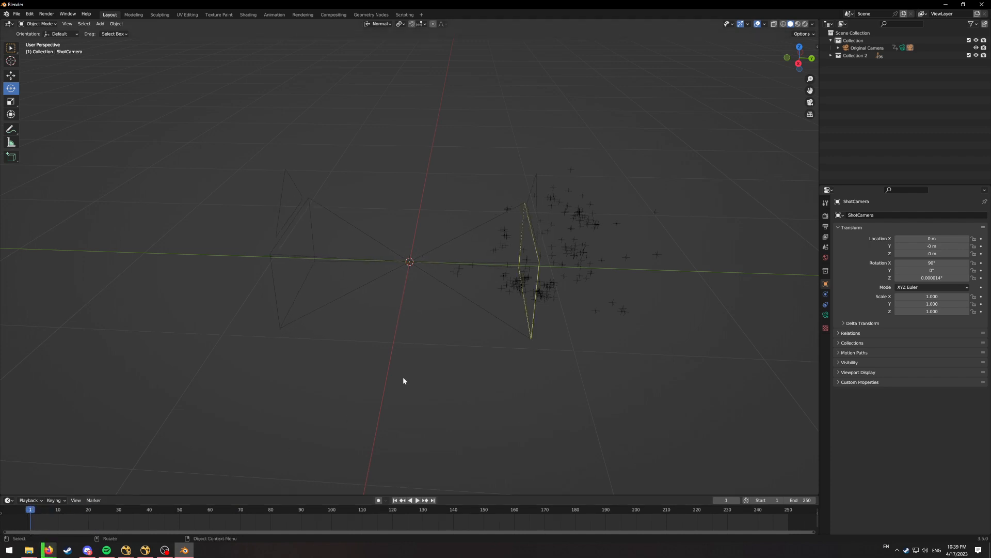
middle_click_drag(396, 295, 493, 289)
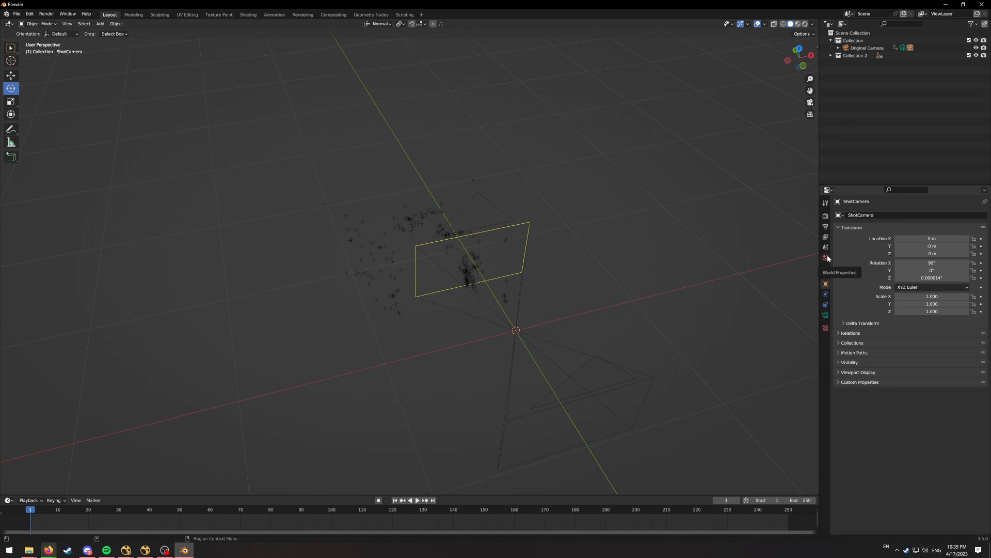
Set the render engine to Cycles with GPU Compute as the device
left_click(826, 217)
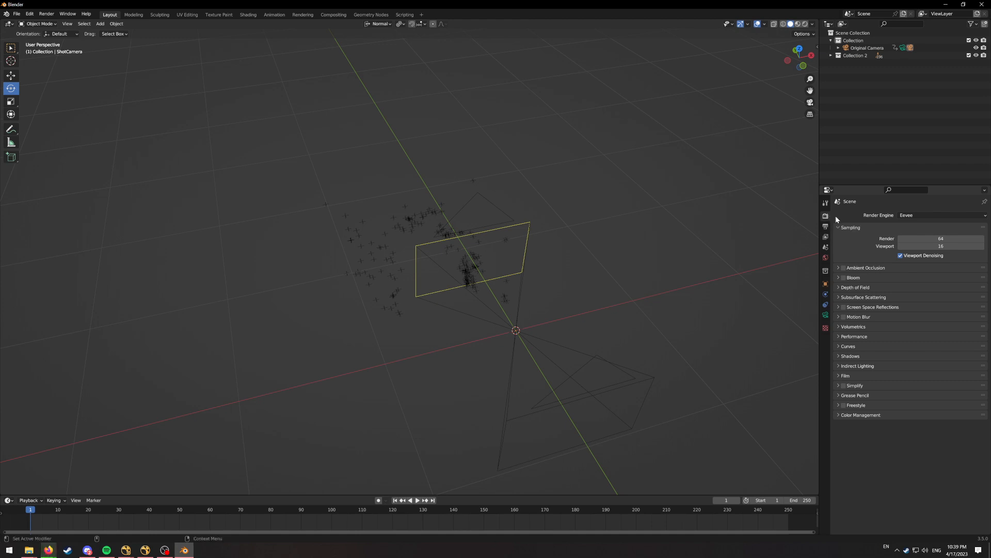
left_click(902, 216)
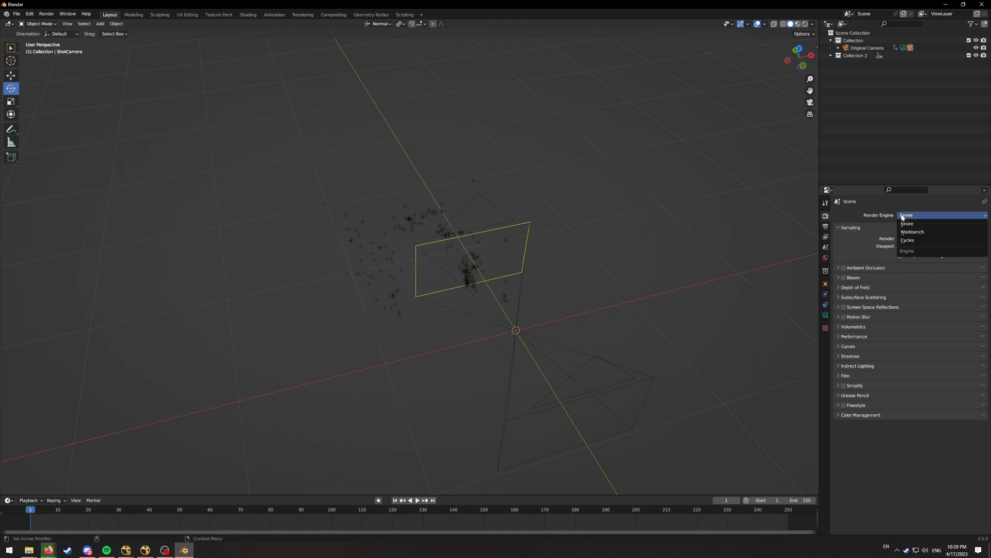
left_click(907, 241)
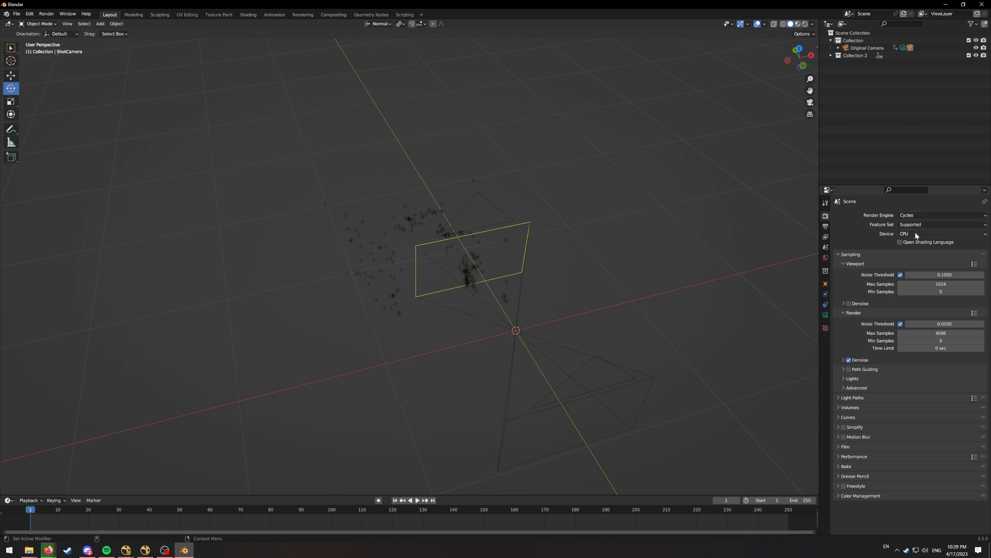
left_click(918, 234)
left_click(918, 250)
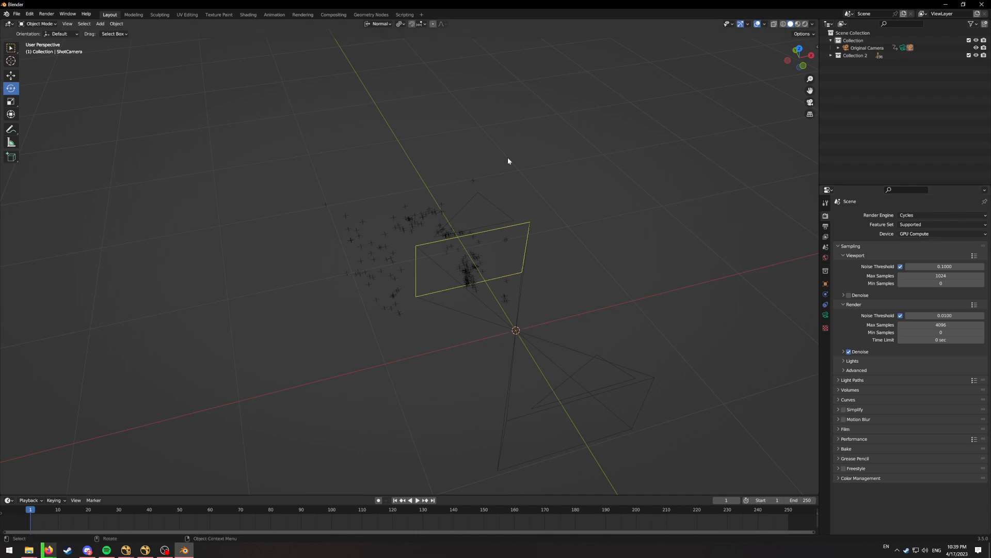
left_click(921, 236)
left_click(915, 234)
Open the System preferences and examine the Cycles render devices for CUDA
left_click(31, 14)
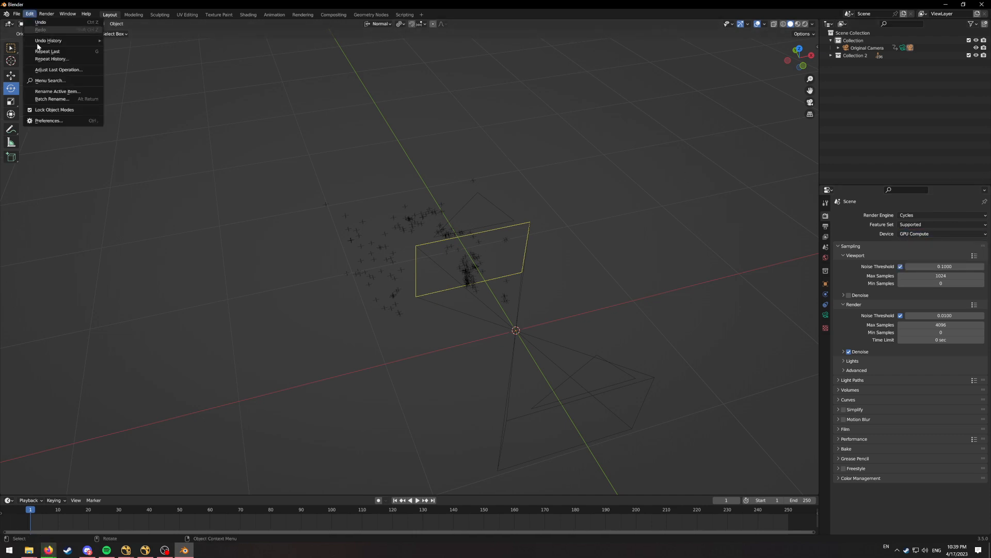
left_click(77, 122)
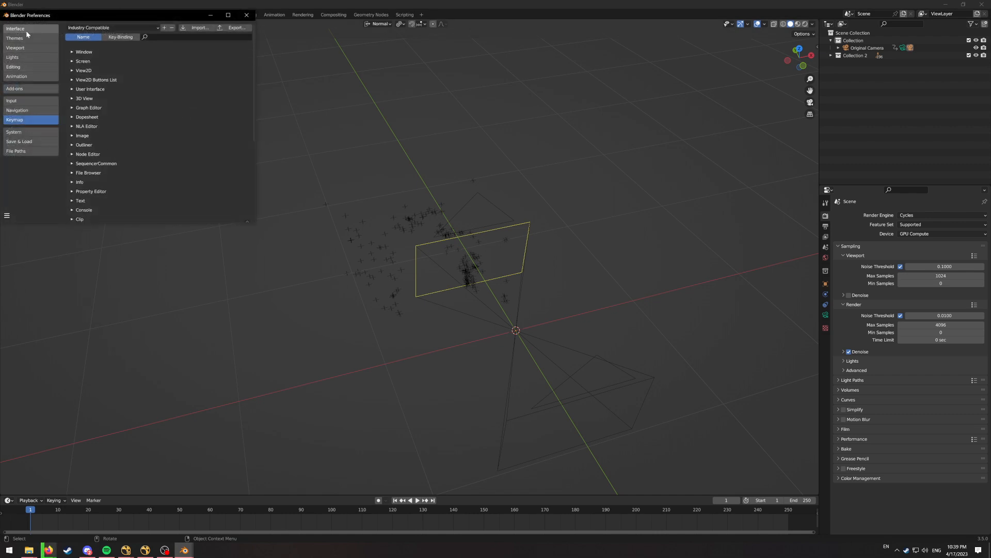
left_click(25, 132)
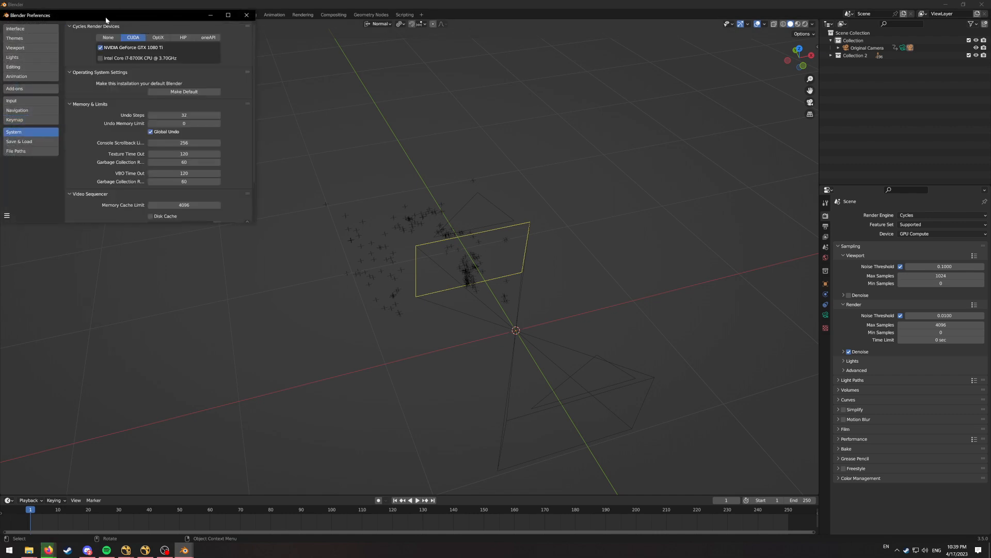
left_click(99, 9)
left_click_drag(42, 5, 182, 39)
left_click(202, 17)
double_click(313, 12)
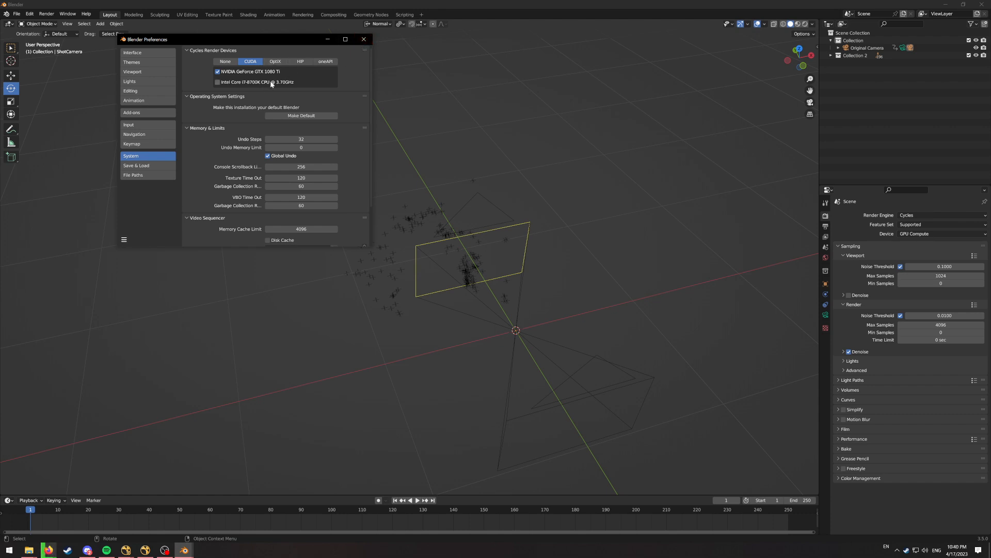
Close the preferences and set the render Max Samples to 100
left_click(365, 40)
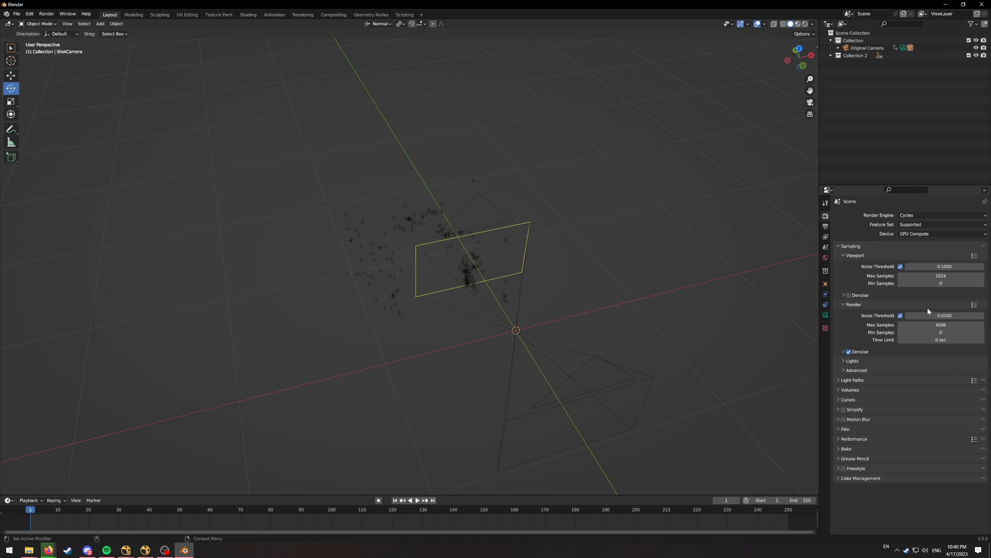
left_click(934, 325)
key("Return")
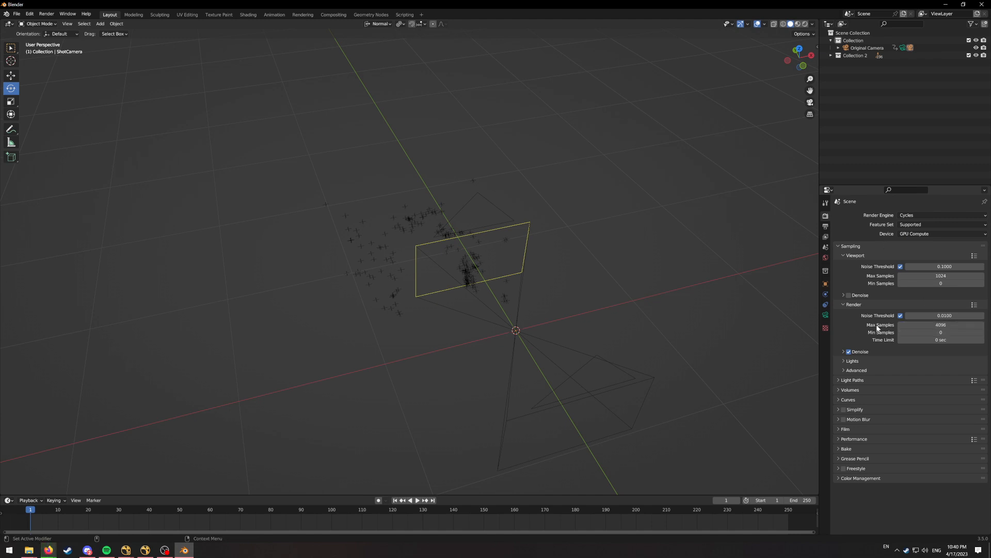
left_click(945, 324)
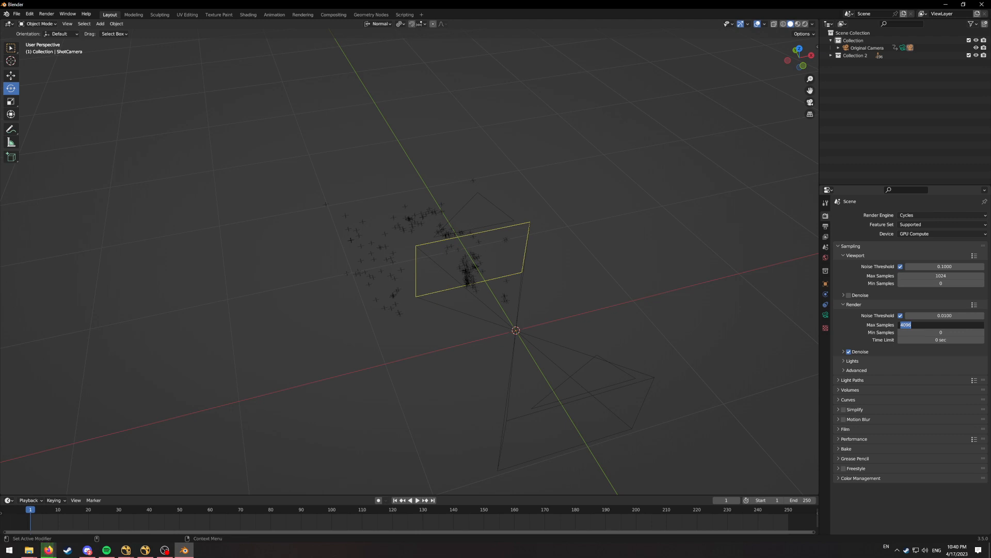
type("100")
key("Return")
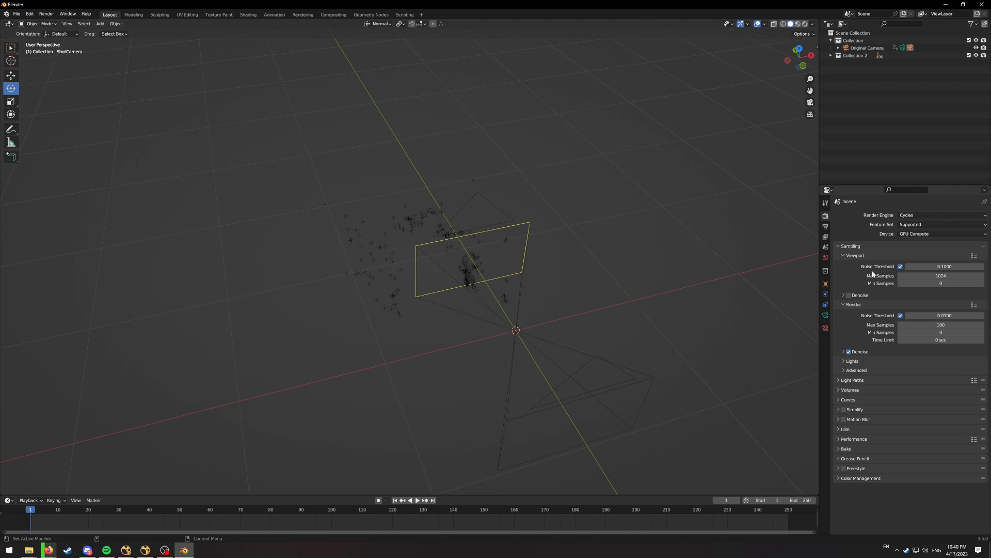
Raise the render Max Samples to 512
left_click(937, 325)
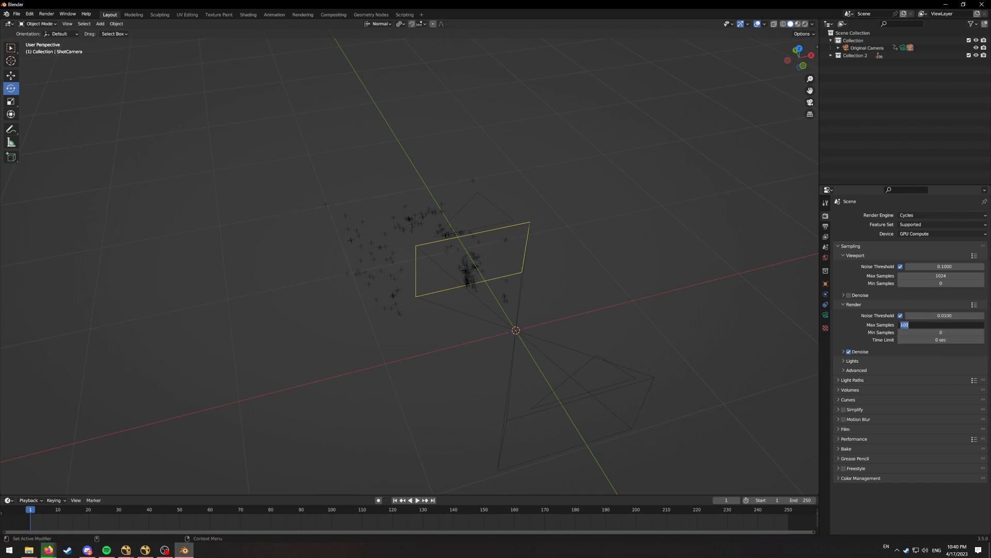
type("512")
key("Return")
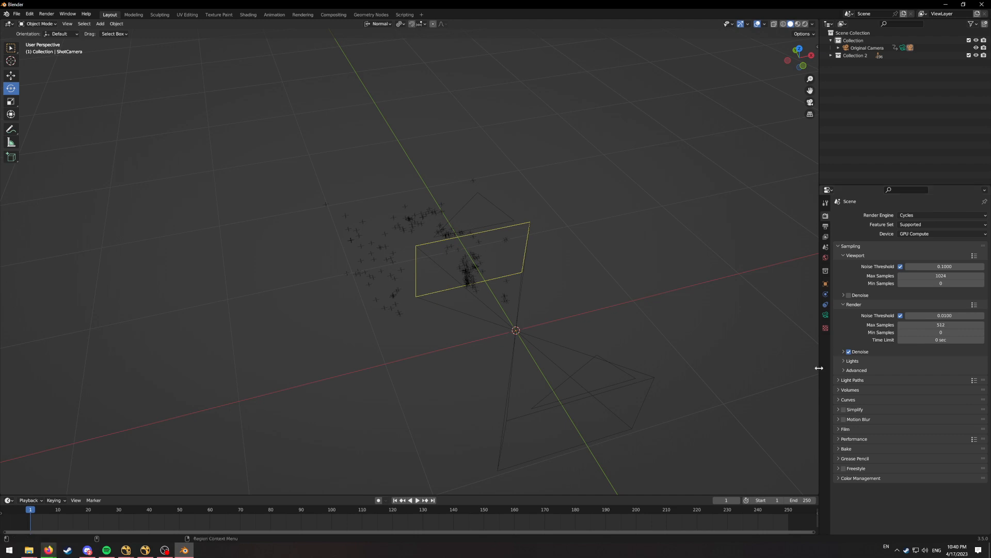
Open the scene's output settings, and switch to NukeX to check the full size format in the project settings
left_click(826, 227)
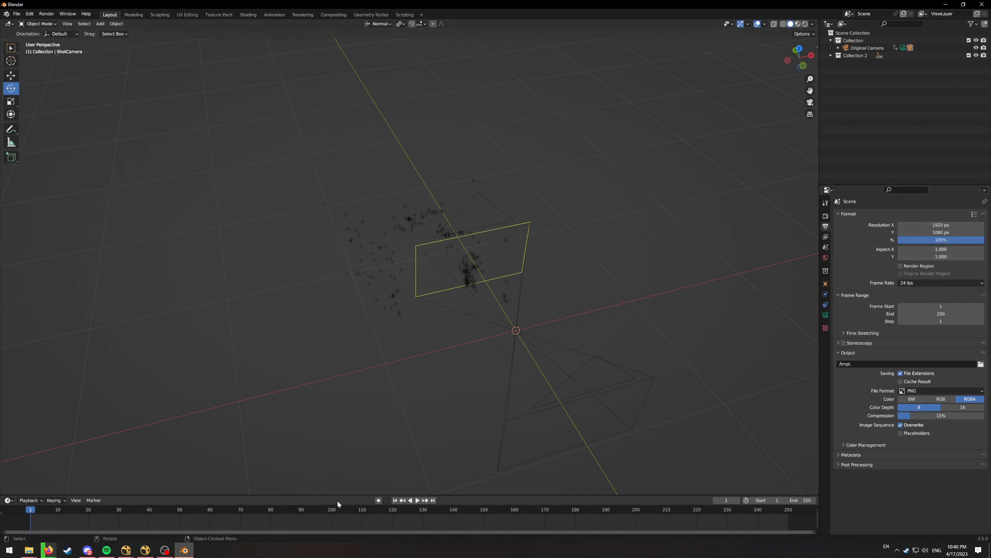
left_click(145, 550)
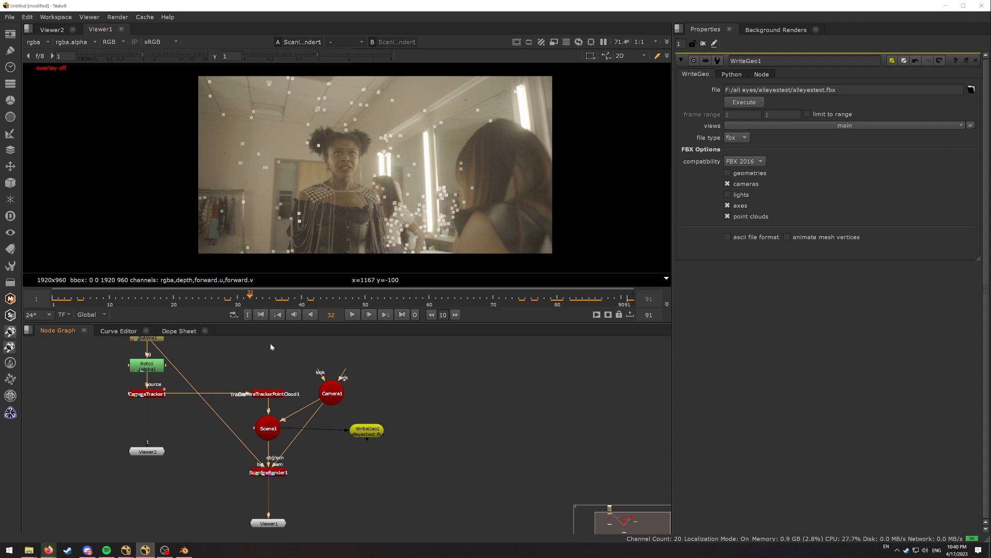
middle_click_drag(271, 346, 304, 396)
key("s")
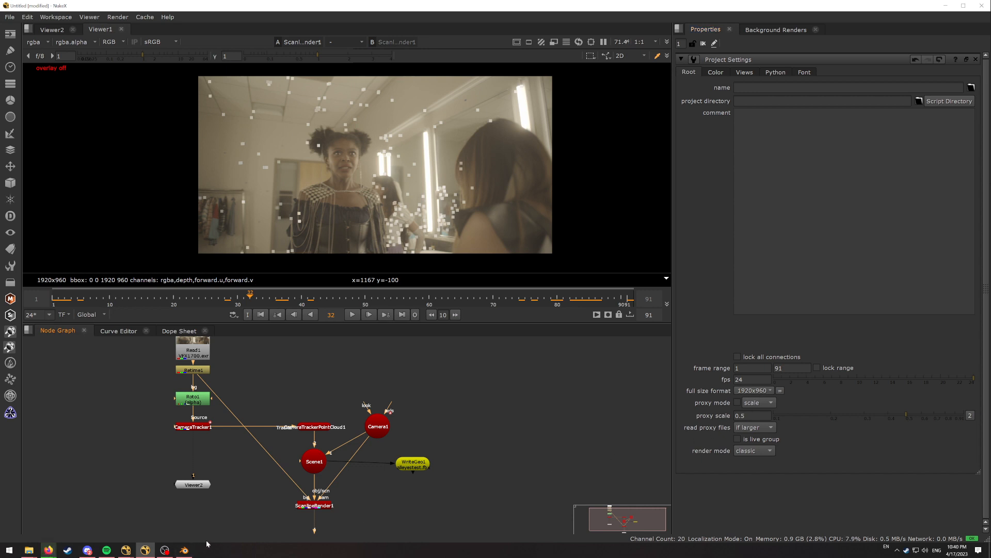
Switch back to Blender and set the output Resolution Y to 960 px
left_click(184, 550)
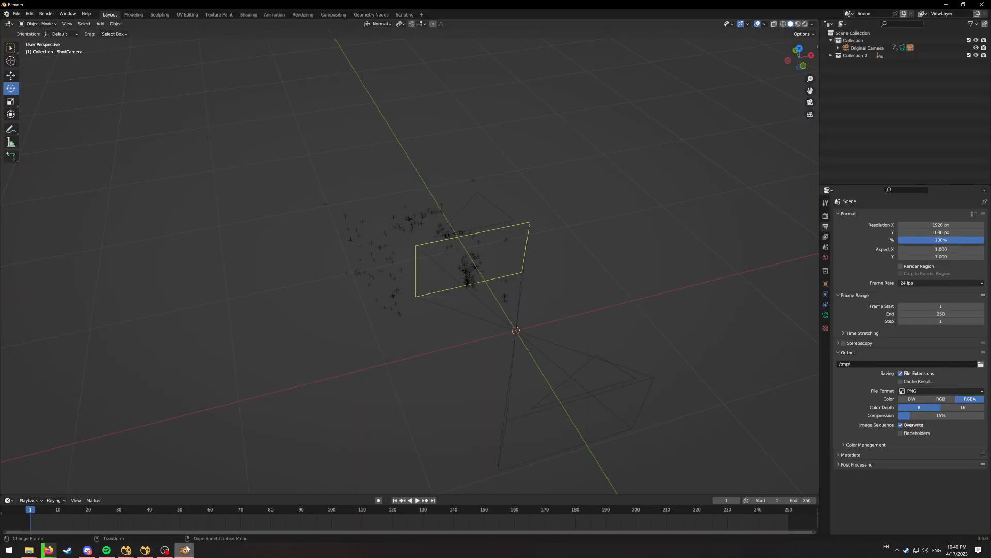
left_click(941, 232)
type("9")
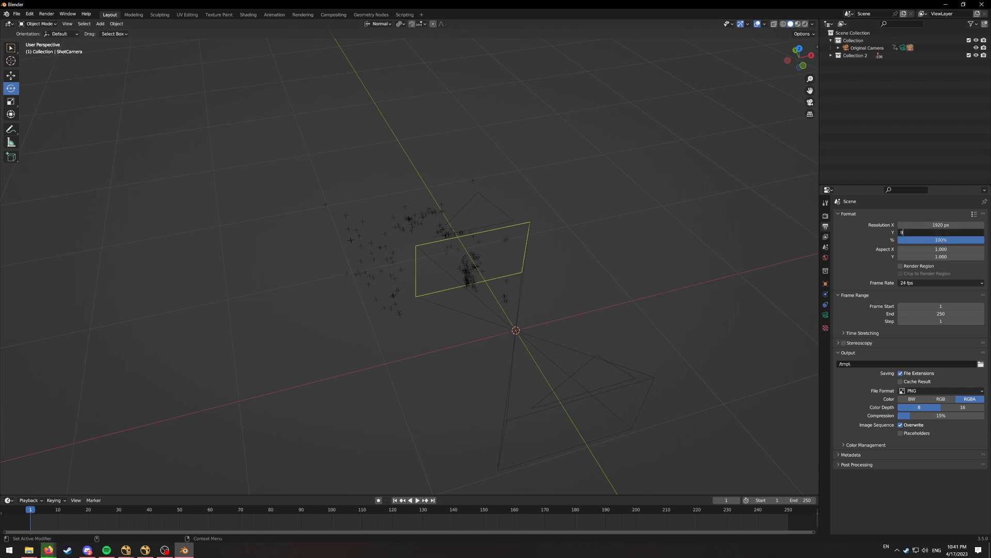
type("60")
key("Return")
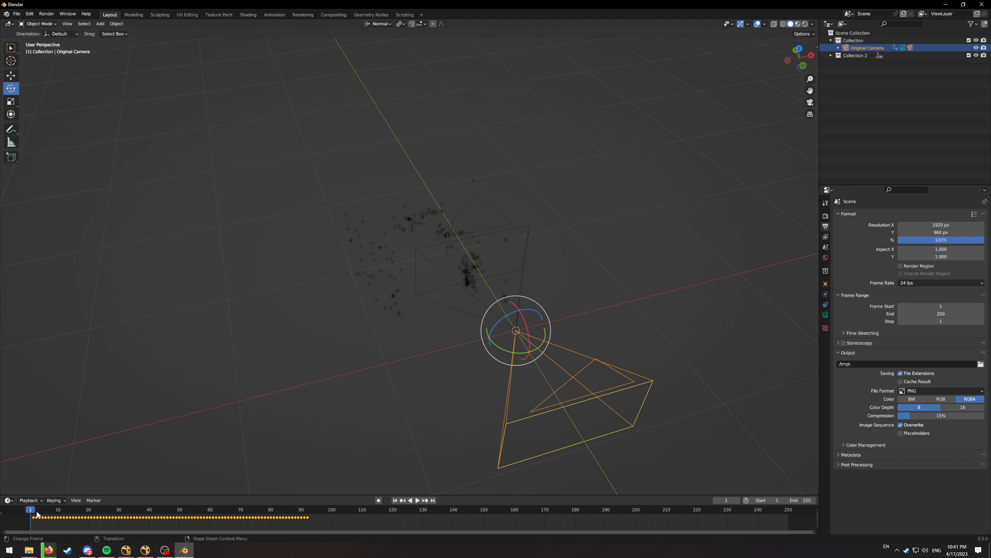
Check the original camera's first keyframes and set the scene's frame range to start at 2 and end at 92
key("space")
mouse_move(34, 514)
left_mouse_down()
mouse_move(308, 528)
mouse_move(37, 525)
left_mouse_up()
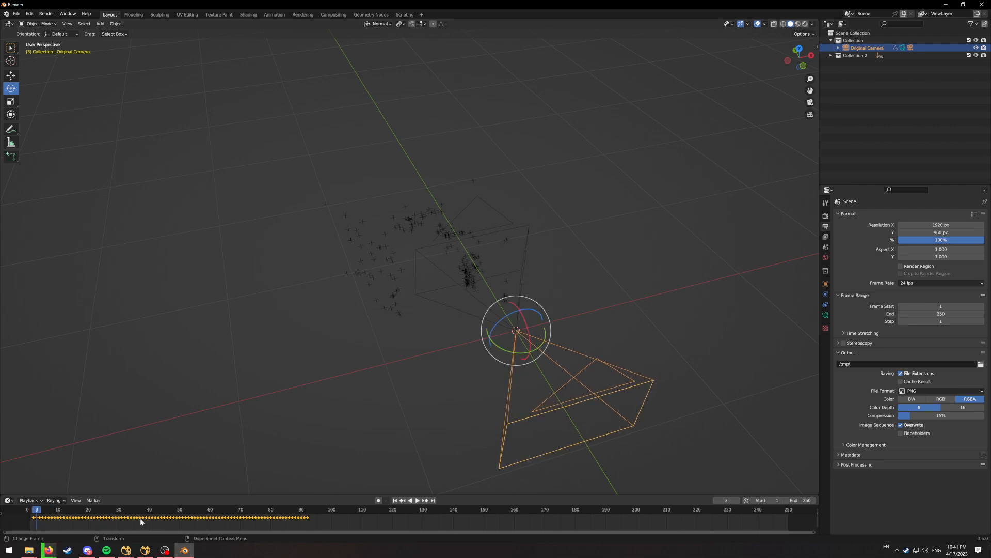
double_click(941, 306)
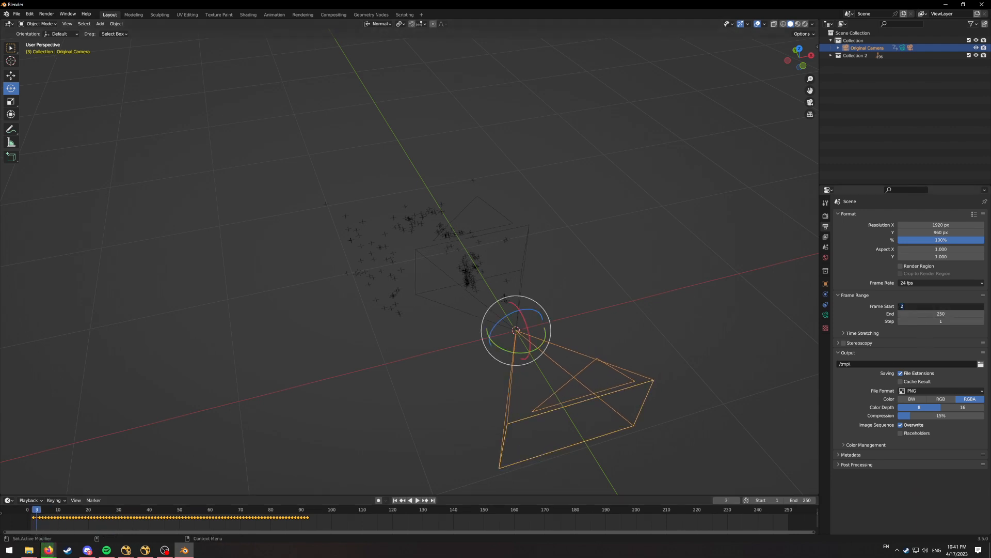
type("2")
key("Tab")
type("92")
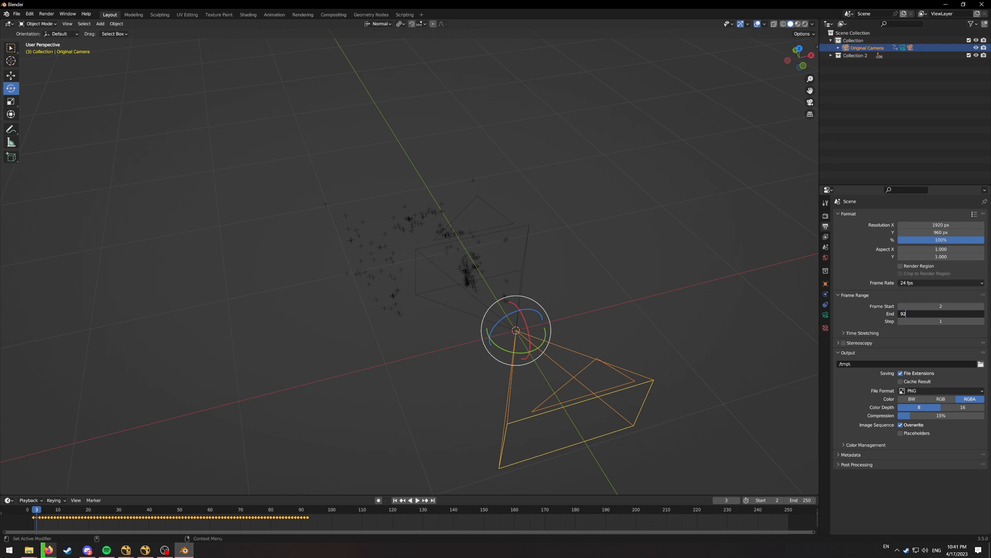
key("Return")
Fit the timeline view to the keyframes and play back the camera animation, stopping at frame 60
left_click_drag(68, 511, 222, 517)
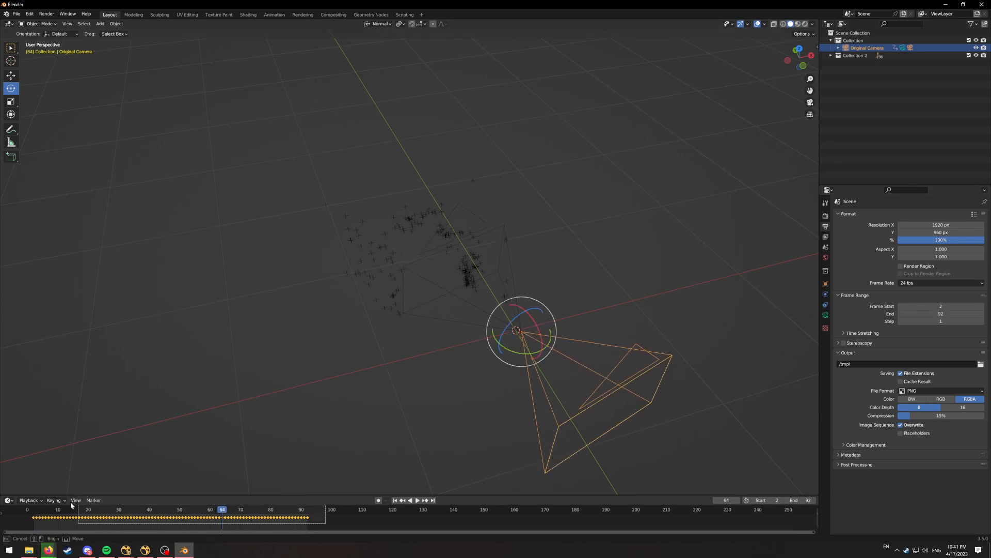
key("Home")
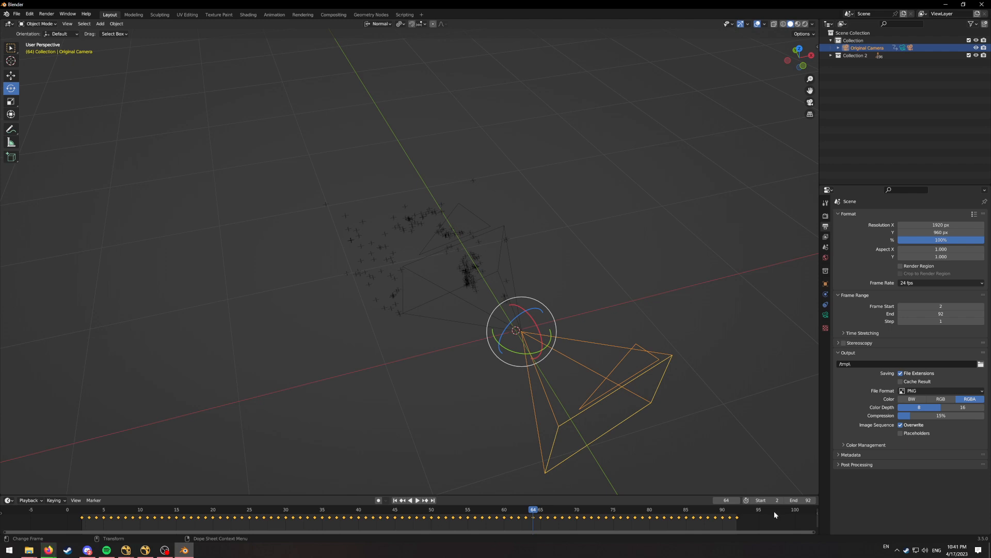
key("space")
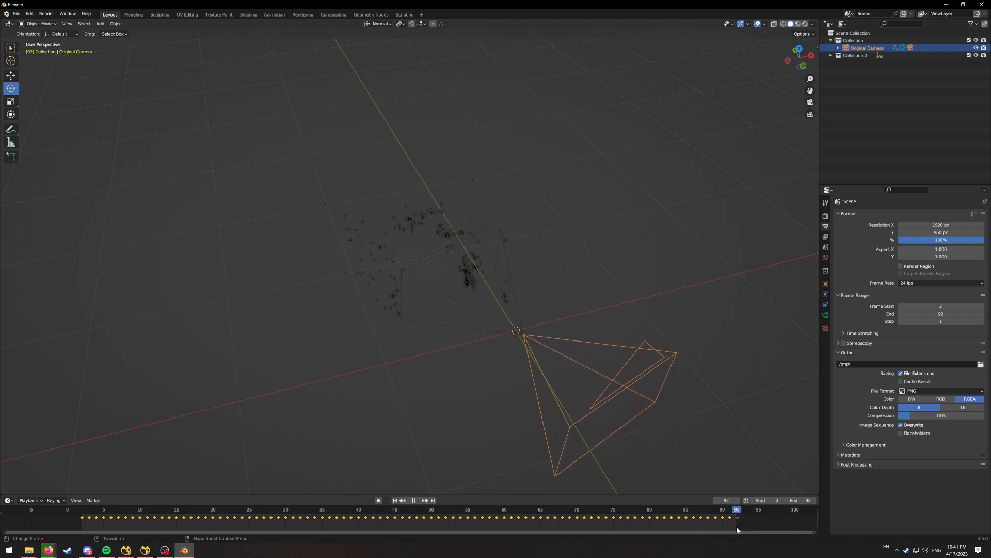
left_click_drag(736, 527, 505, 521)
key("space")
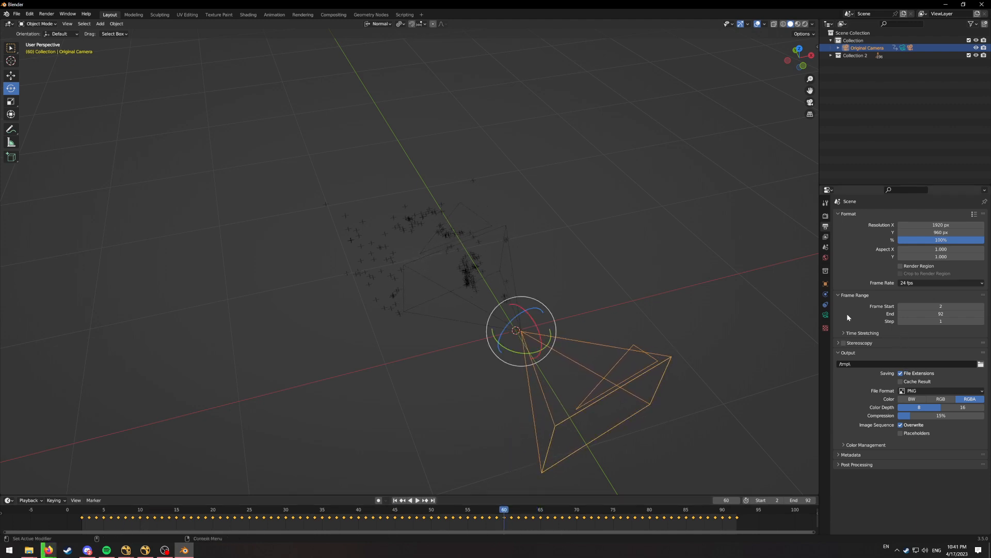
Set the output file format to OpenEXR with the ZIP (lossless) codec
left_click(915, 391)
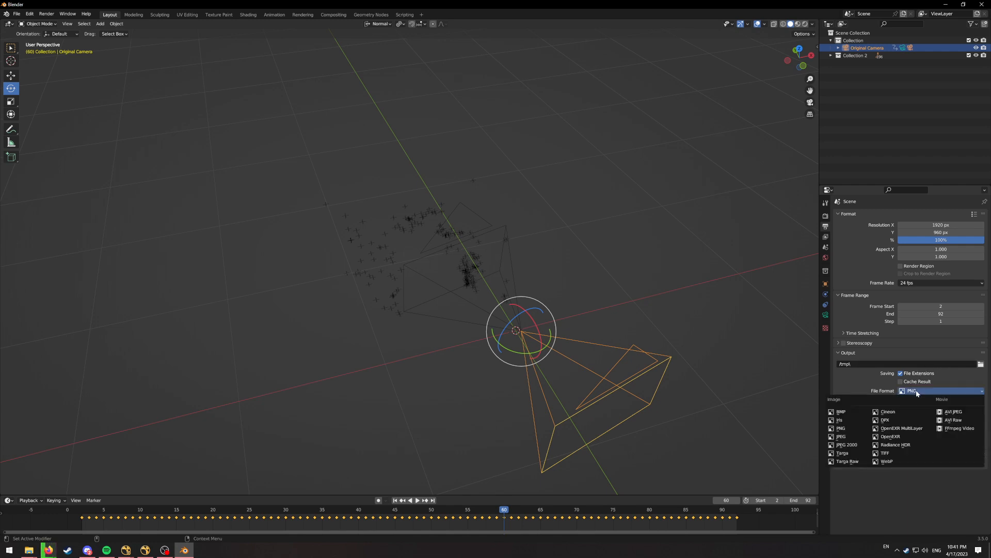
left_click(891, 437)
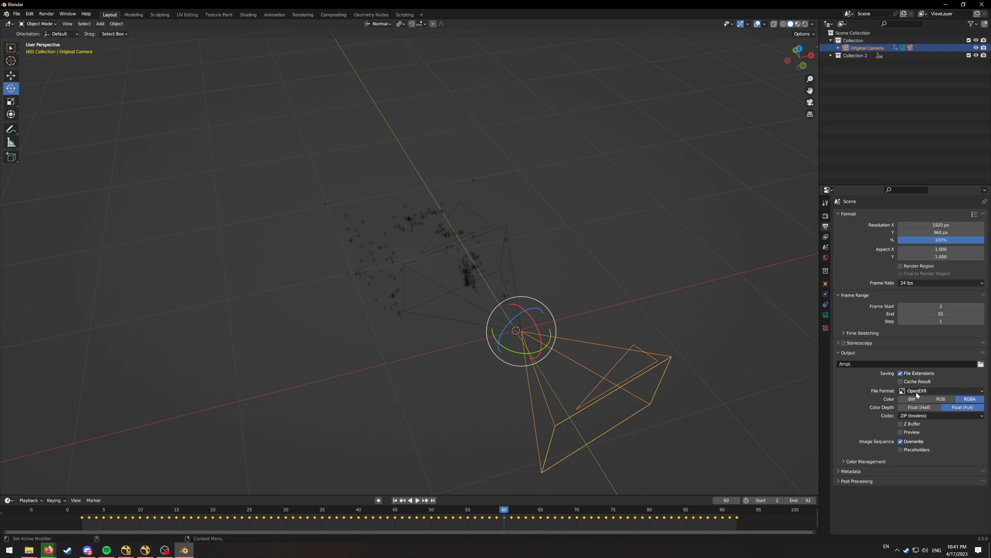
left_click(914, 391)
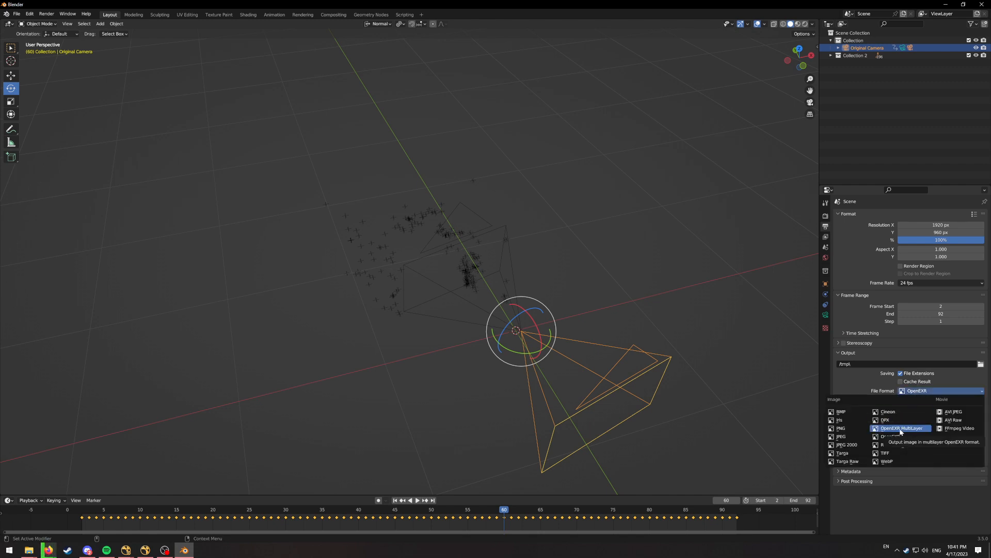
left_click(855, 385)
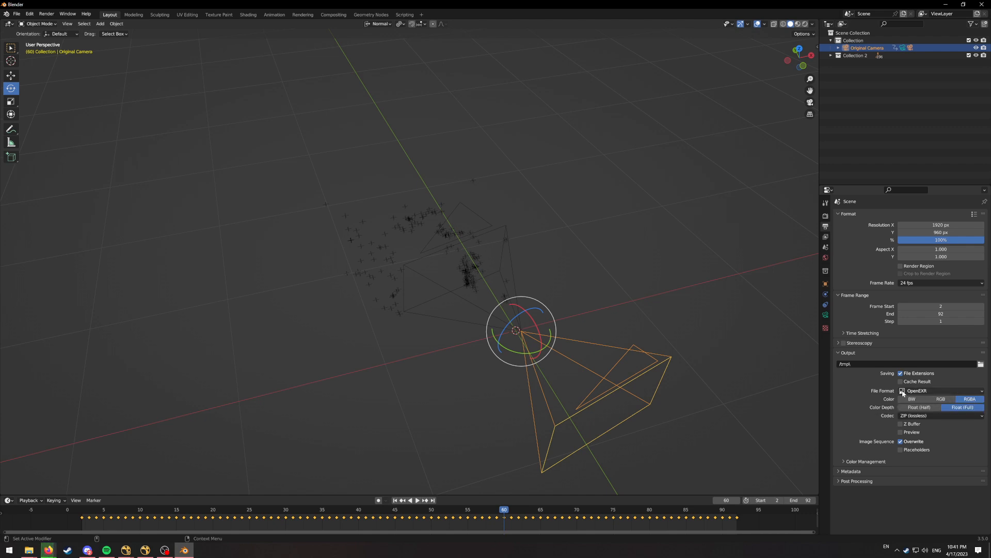
left_click(944, 415)
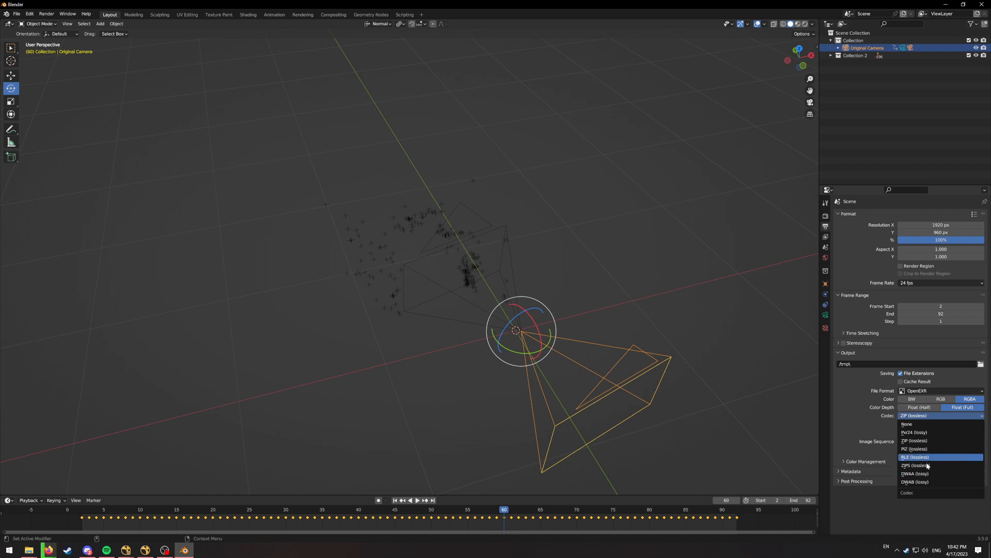
left_click(916, 418)
left_click(917, 419)
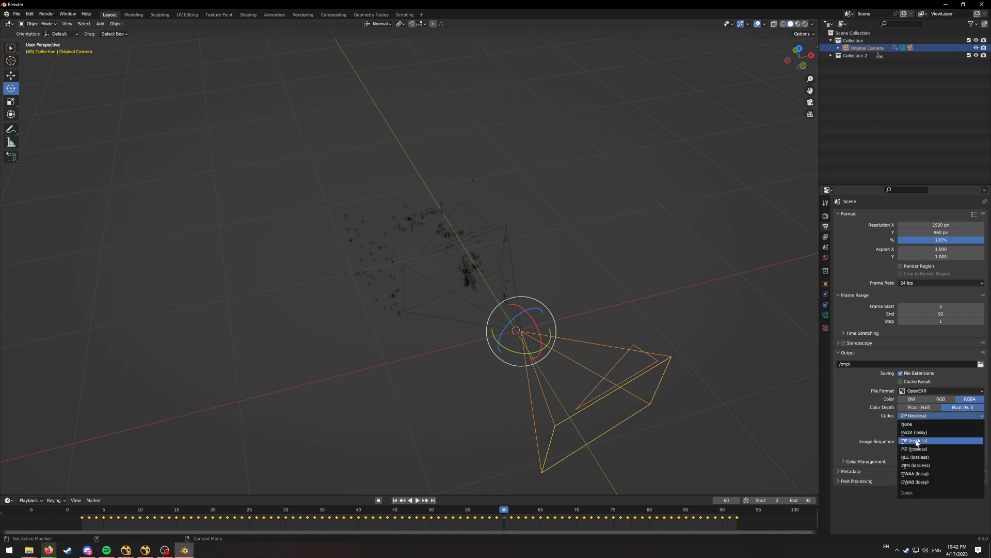
left_click(916, 441)
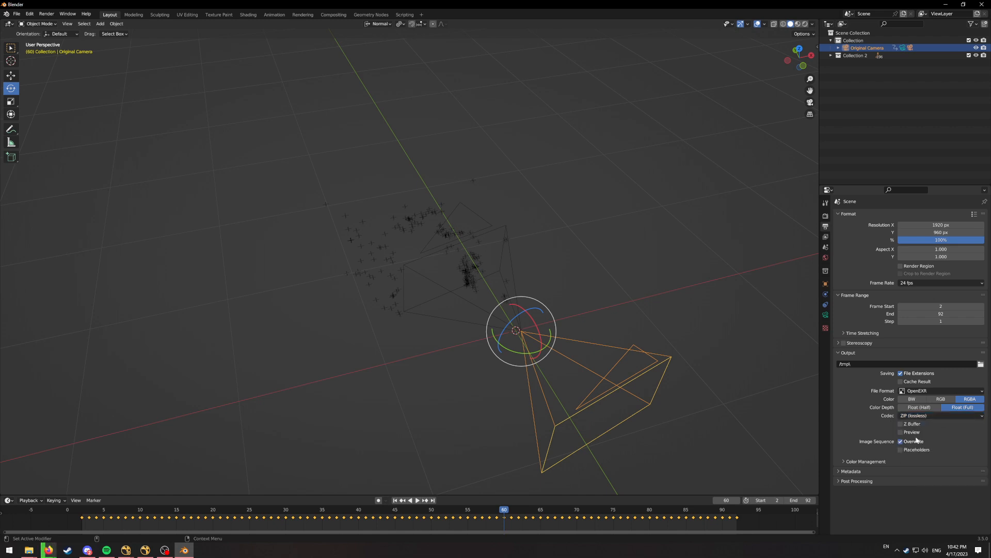
Browse for the output path, create a folder named alleyestest_3drender inside the alleyestest folder, and open it
left_click(980, 365)
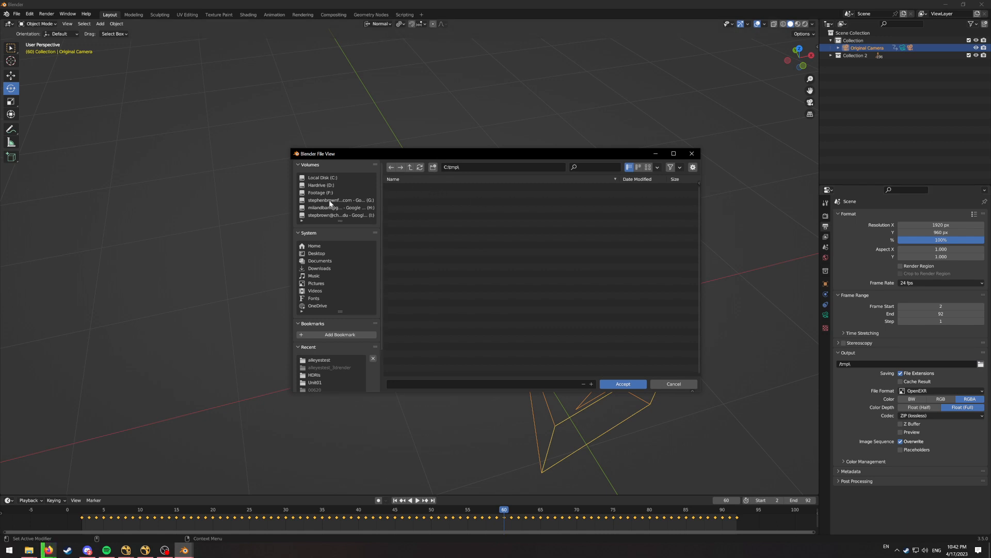
left_click(339, 359)
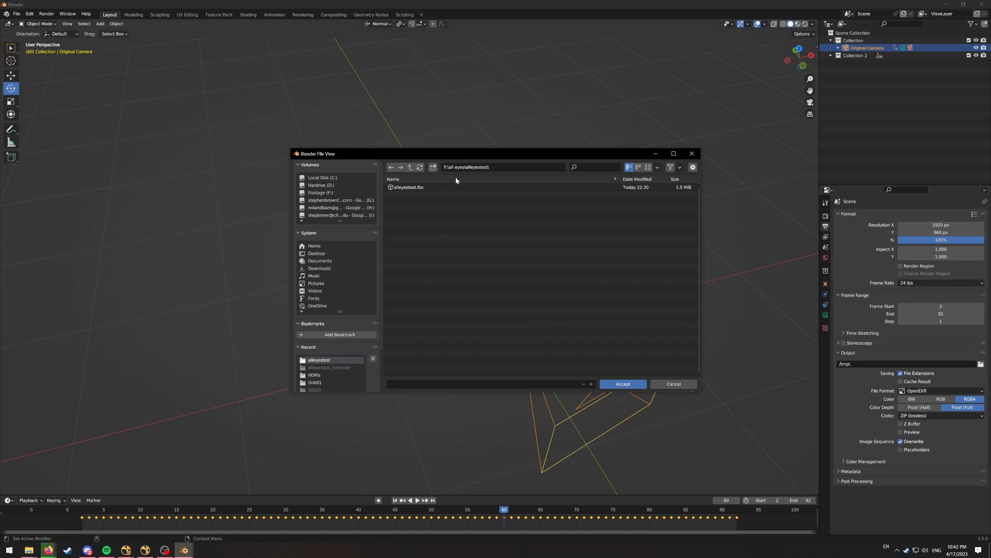
left_click(433, 167)
type("a")
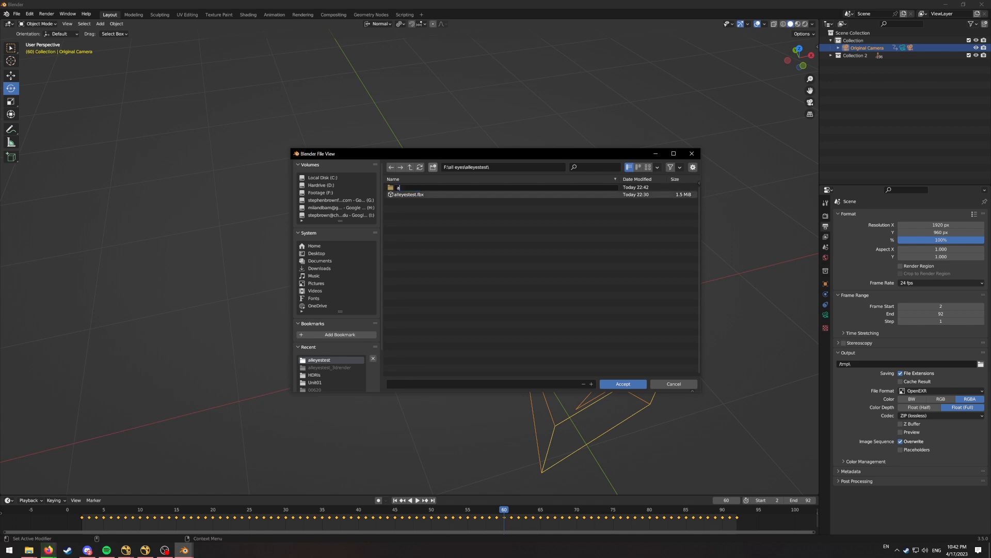
type("lleyestest_3drender")
key("Return")
double_click(429, 189)
Name the output file alleyestest_3drender with a trailing underscore and the .exr extension, and accept the output path
left_click(414, 384)
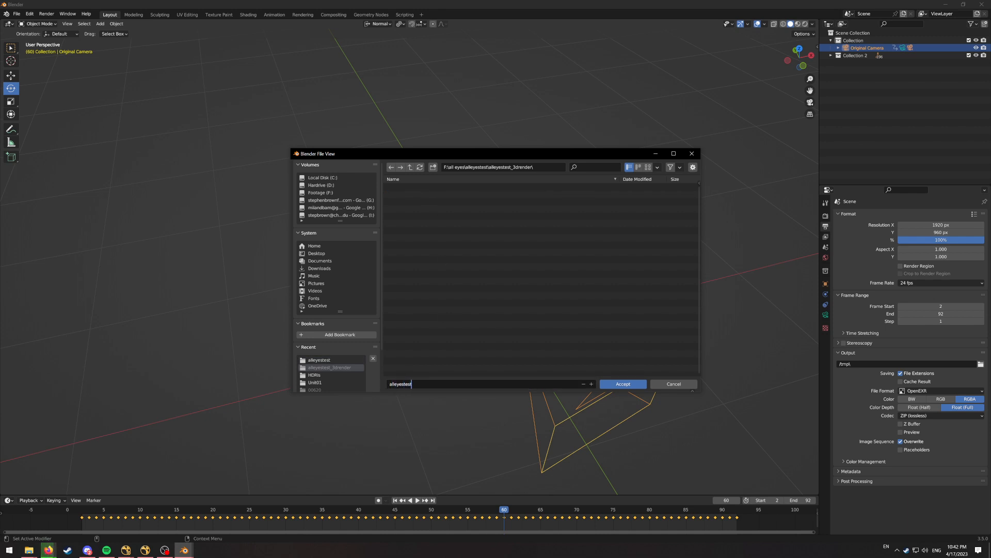
type("alleyestest_3drende")
key("Left")
type("00")
key("BackSpace")
key("BackSpace")
mouse_move(444, 384)
left_mouse_down()
mouse_move(384, 385)
mouse_move(430, 384)
left_mouse_up()
left_click(435, 384)
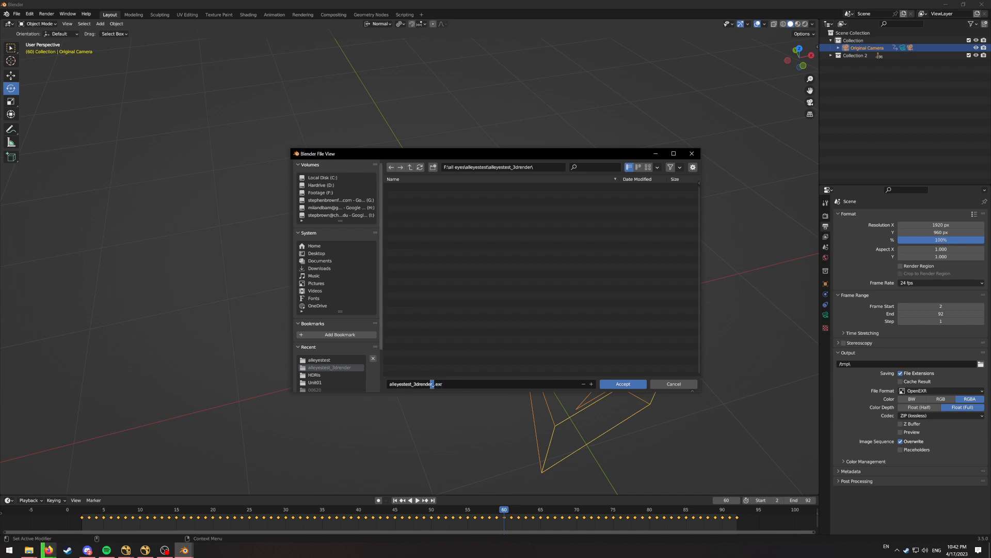
left_click(432, 384)
left_click(623, 384)
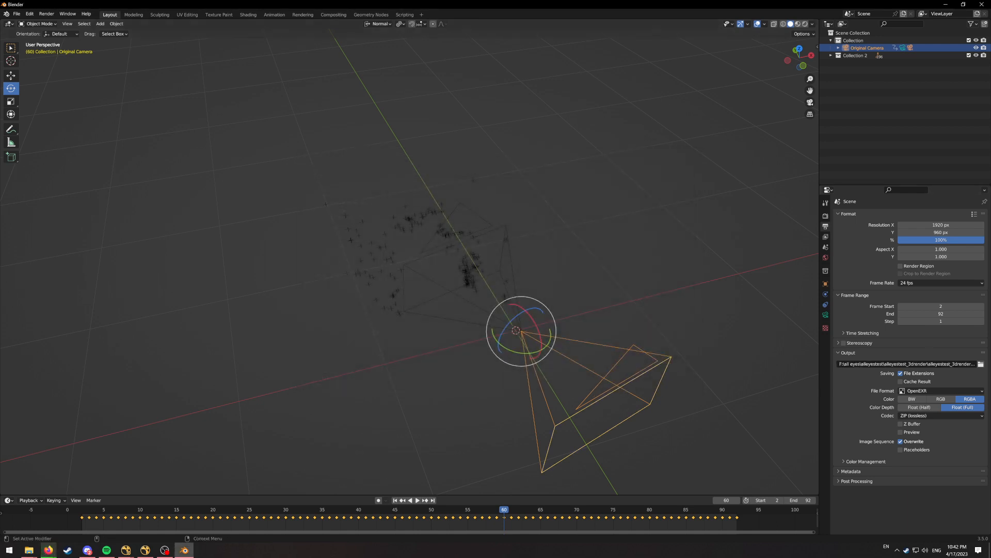
Select ShotCamera in the viewport, enable Background Images in its camera settings, and add an empty background image slot
left_click(628, 223)
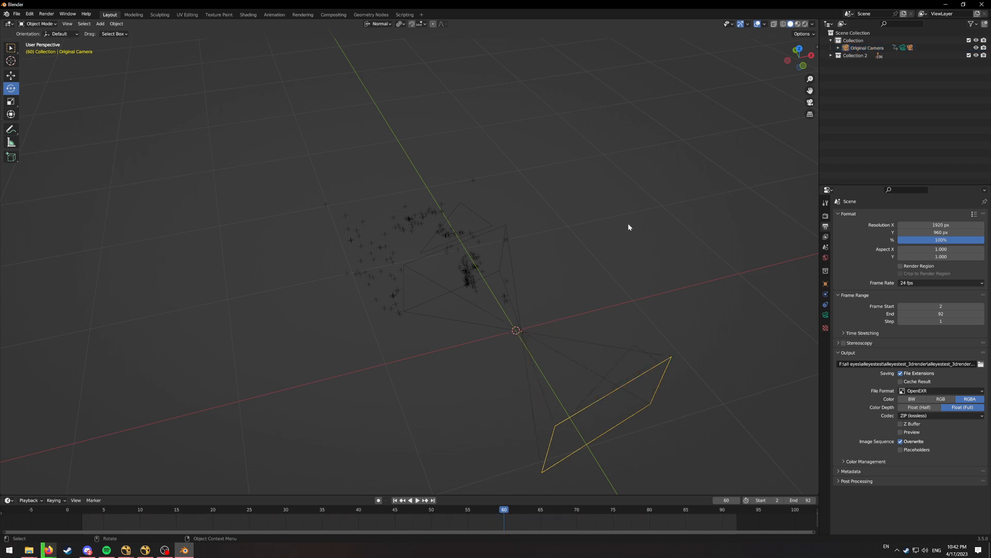
middle_click_drag(615, 232, 476, 287)
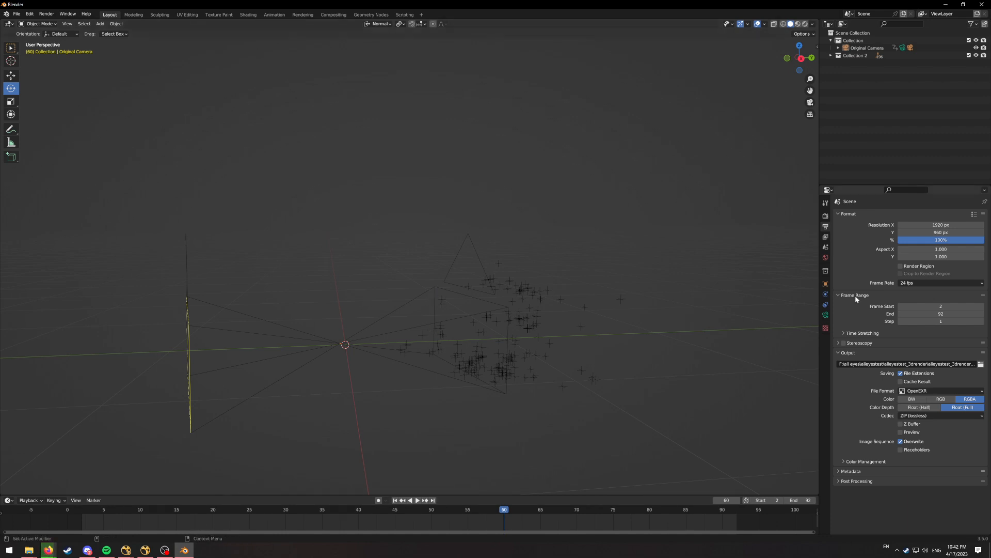
left_click(398, 306)
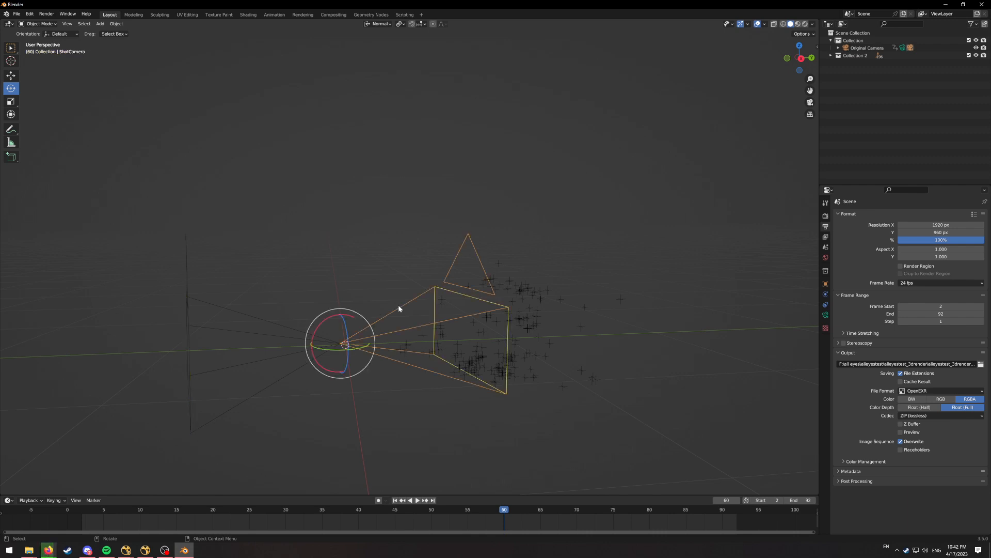
left_click(826, 317)
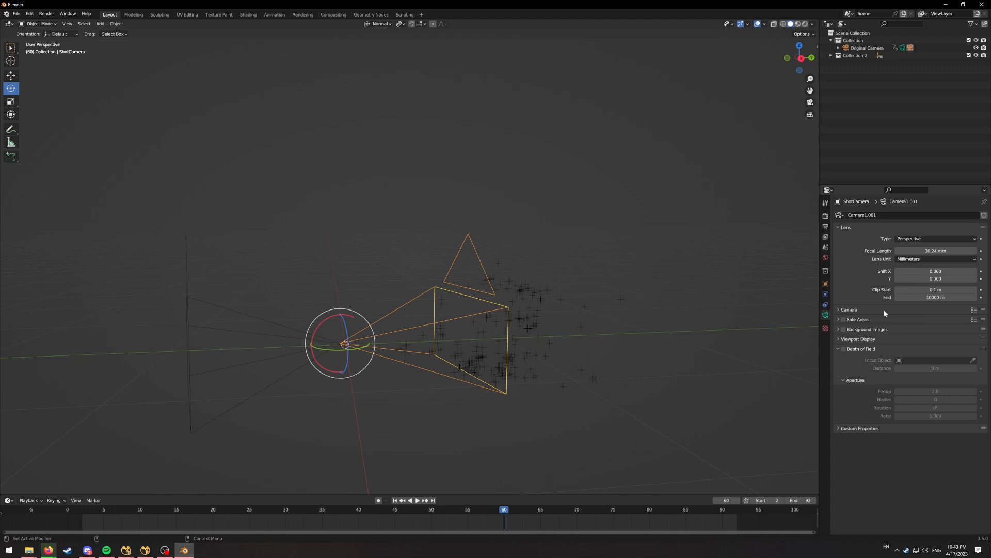
left_click(844, 330)
left_click(839, 329)
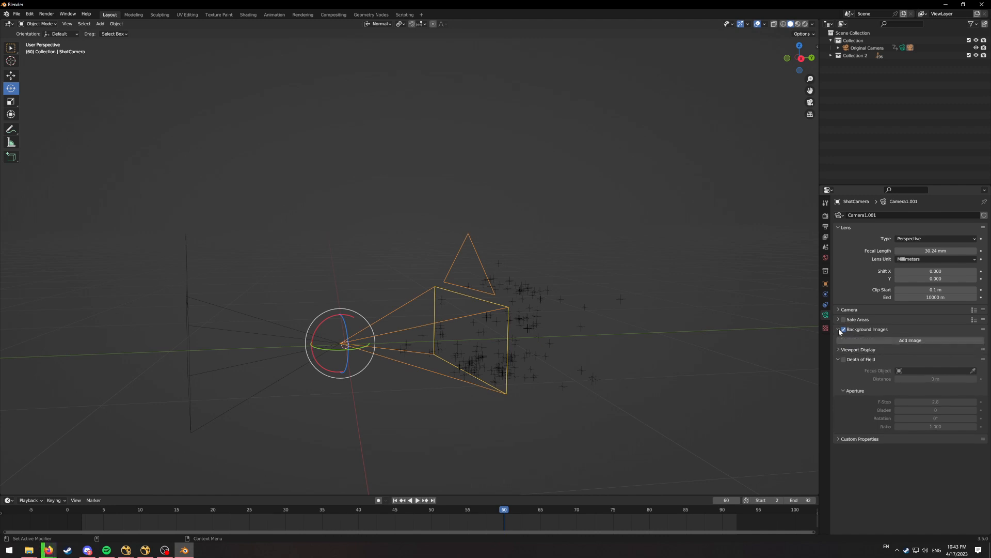
left_click(886, 341)
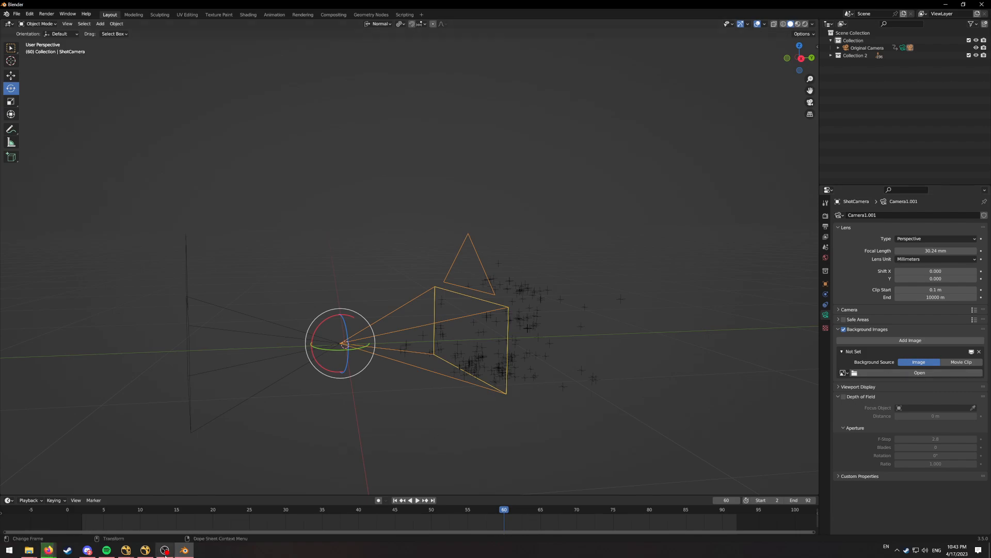
Switch to Nuke and examine the tracking node tree from Read1 to Scene1, also checking the alleyestest folder on disk
left_click(138, 555)
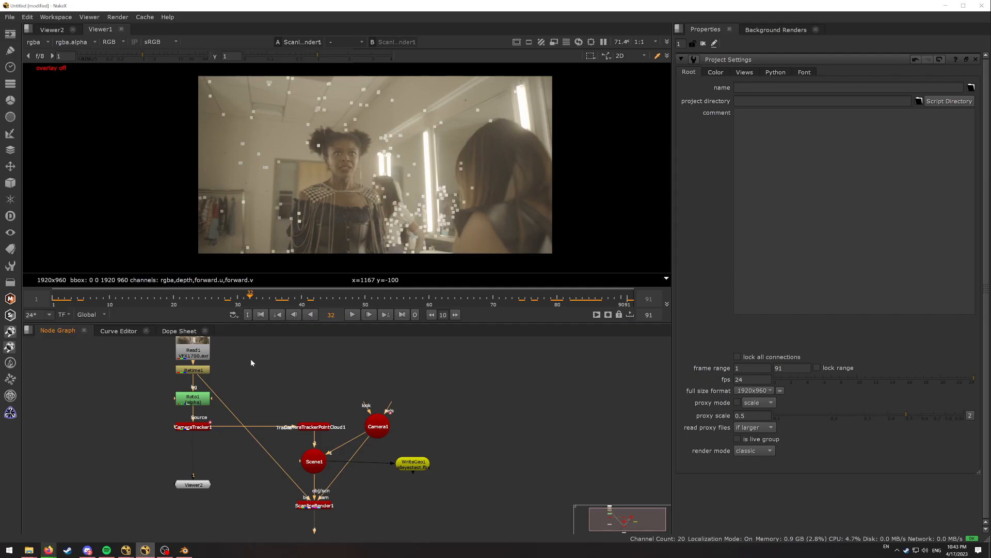
middle_click_drag(250, 358, 275, 372)
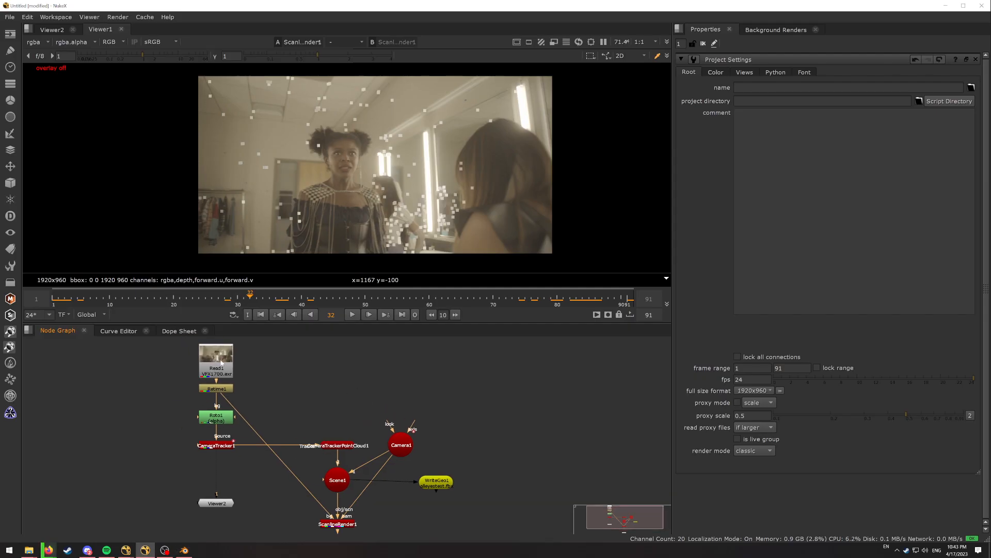
scroll(274, 359, "down", 3)
left_click_drag(197, 341, 433, 508)
left_click(420, 472)
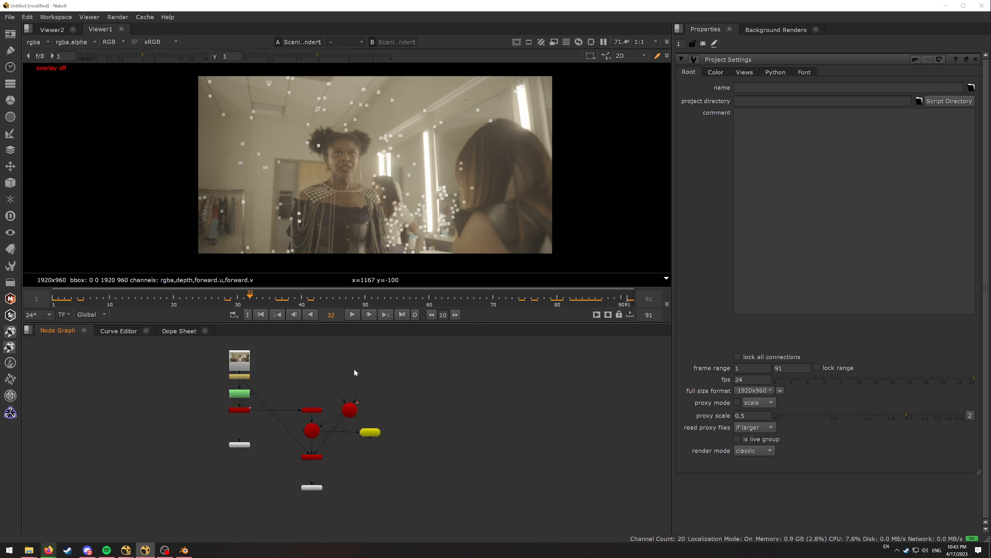
middle_click_drag(355, 368, 367, 389)
scroll(336, 393, "up", 3)
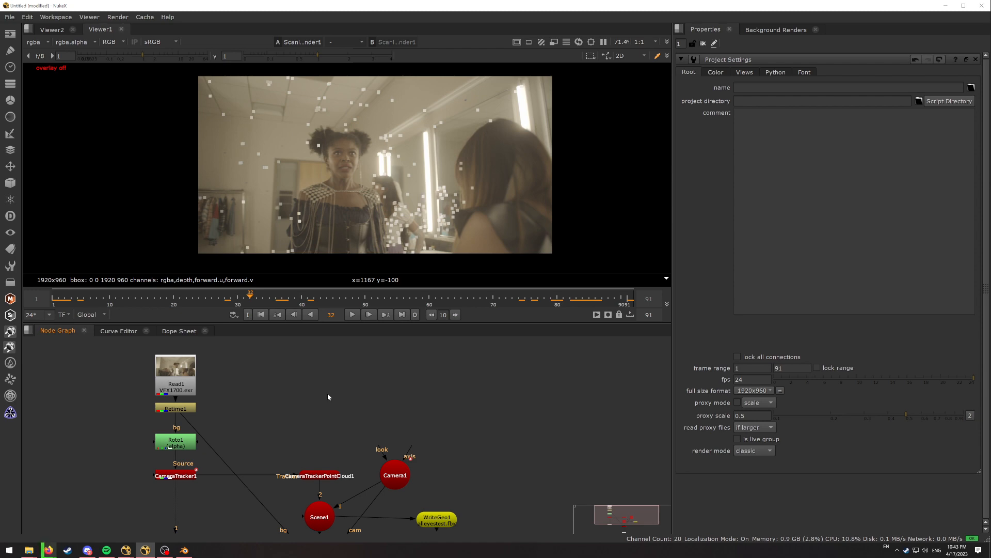
mouse_move(29, 550)
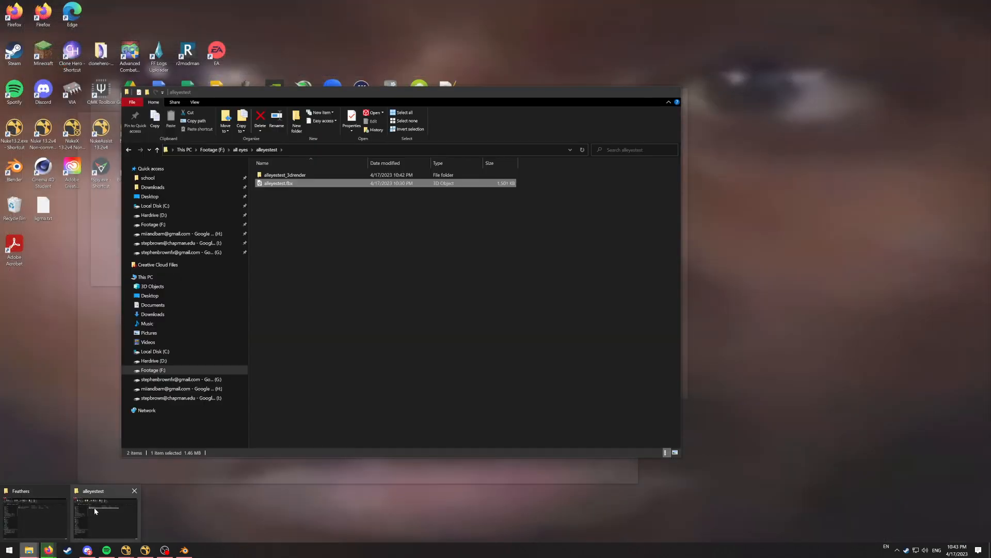
left_click(95, 508)
left_click(64, 421)
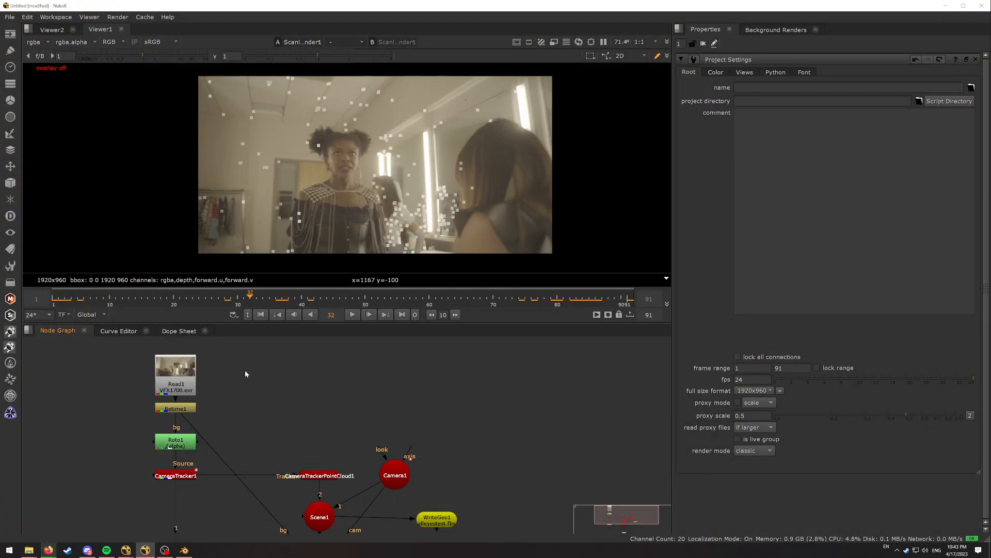
scroll(262, 397, "up", 3)
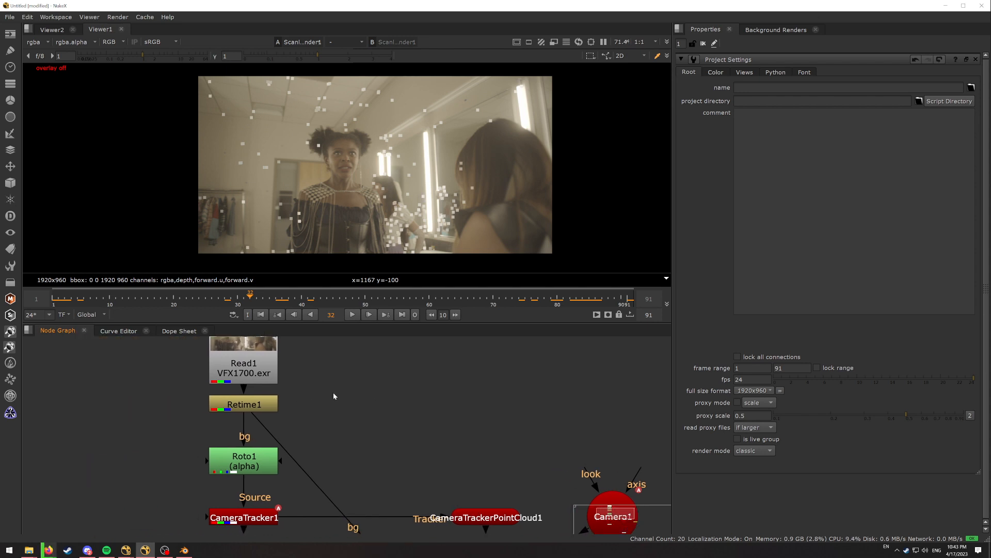
scroll(396, 380, "down", 2)
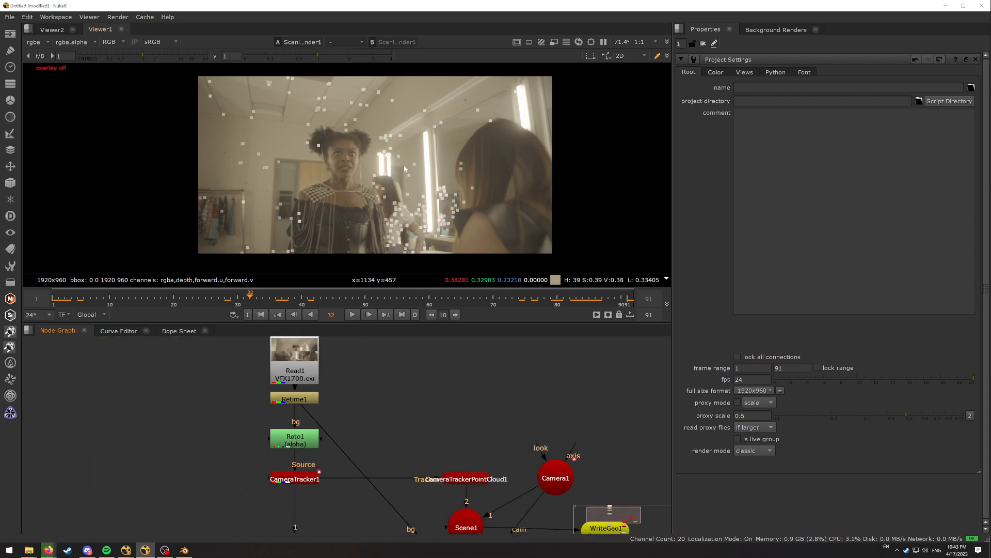
middle_click_drag(359, 355, 321, 395)
scroll(295, 384, "up", 3)
scroll(293, 384, "down", 3)
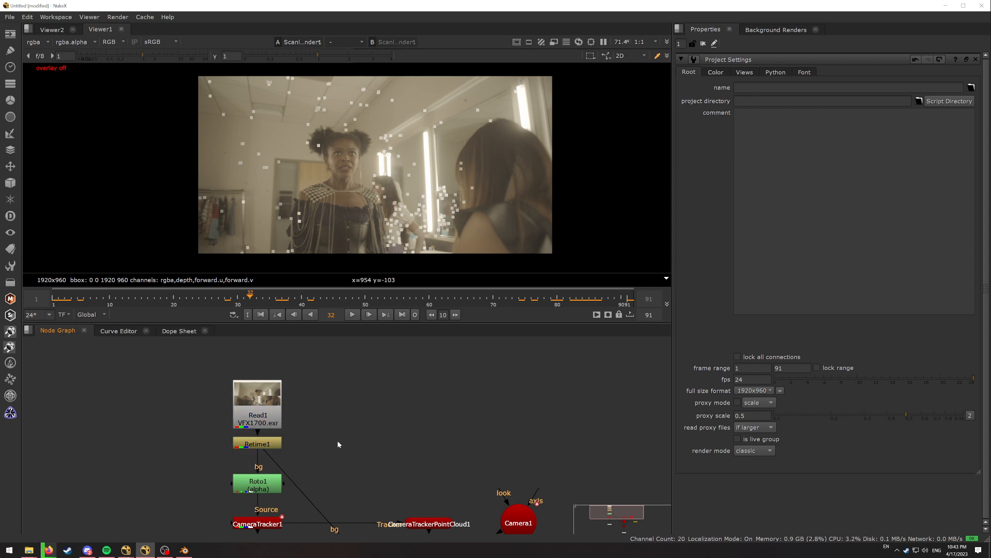
Add a Write node beside Retime1 and connect its input to Retime1
key("w")
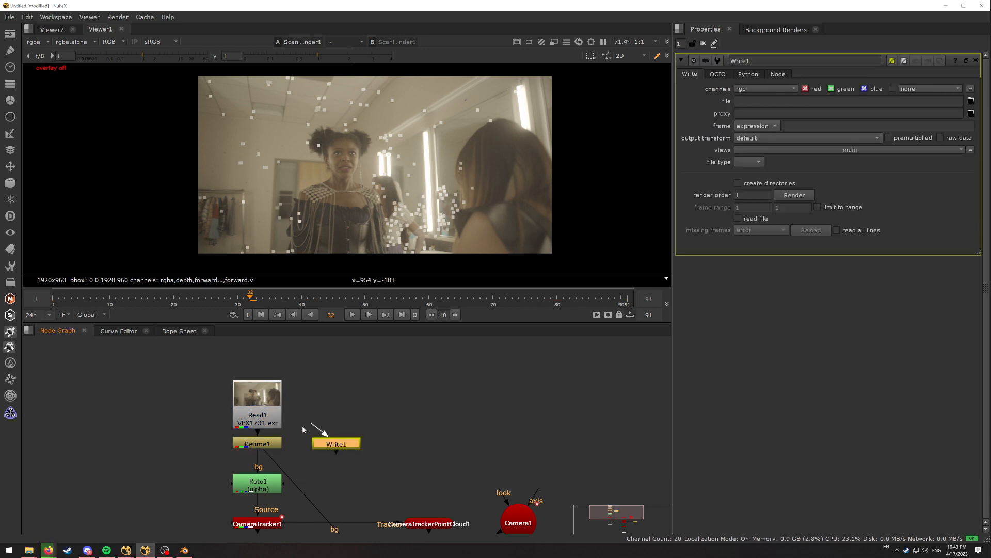
left_click_drag(310, 425, 265, 444)
left_click_drag(335, 450, 338, 451)
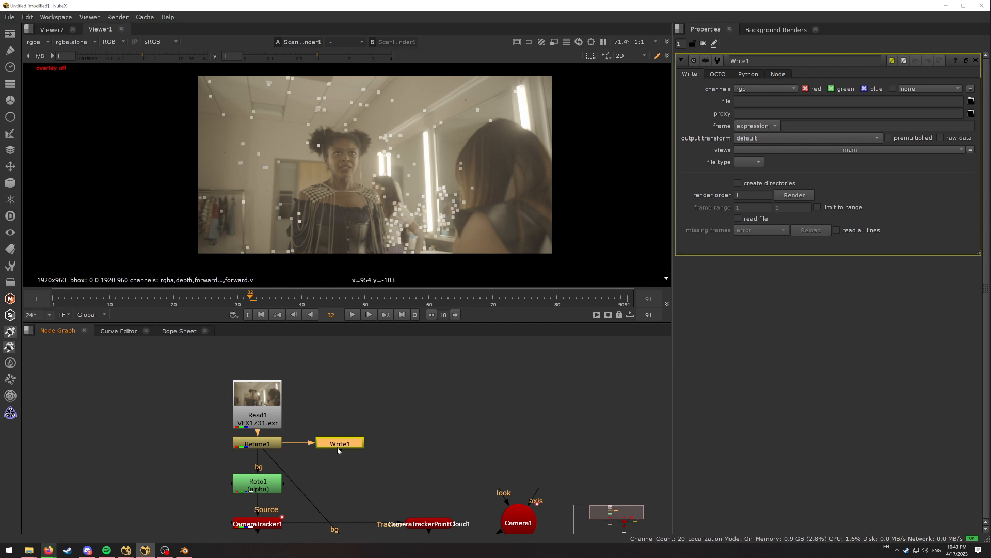
Set the Write node's output file to alleyestest.mp4 in the F:/all eyes/alleyestest folder
left_click(971, 100)
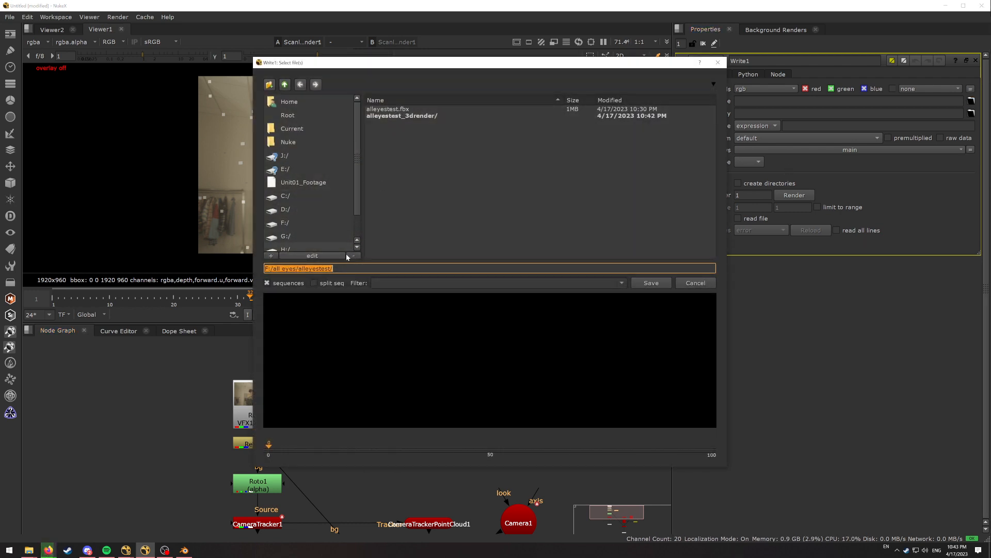
left_click(346, 269)
type("alleyest")
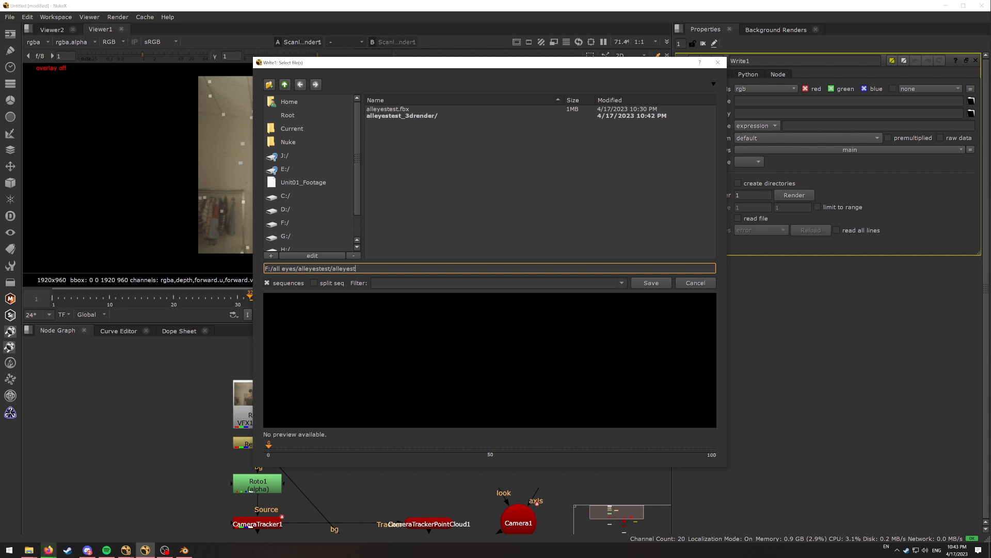
type("est.mp4")
key("Return")
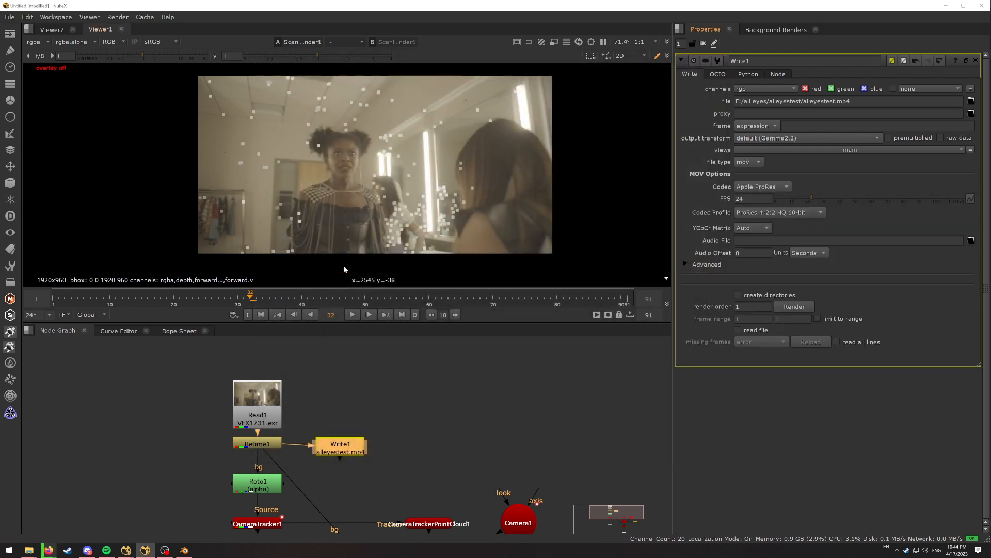
Set the Write node's codec to H.264 and render the clip
left_click(781, 213)
left_click(780, 223)
left_click(768, 186)
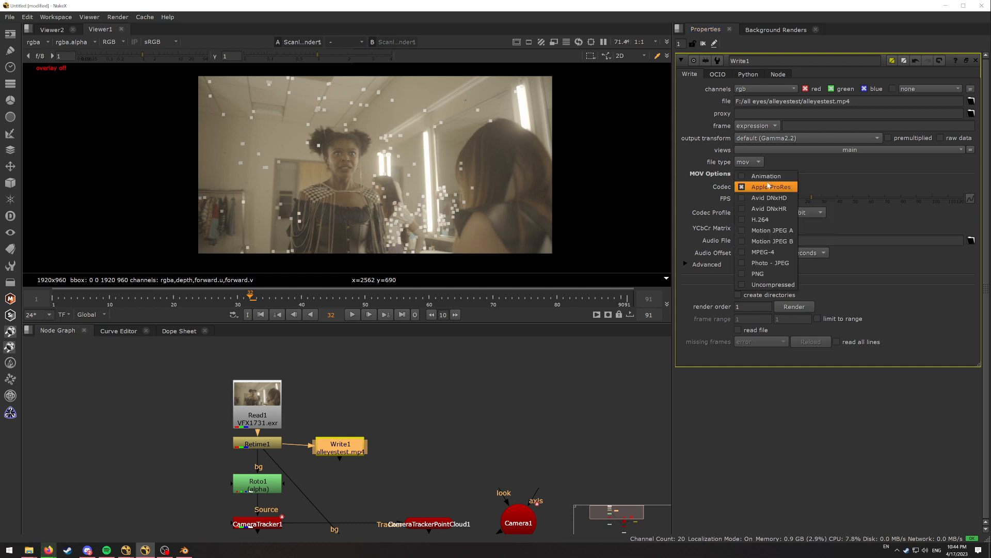
left_click(771, 220)
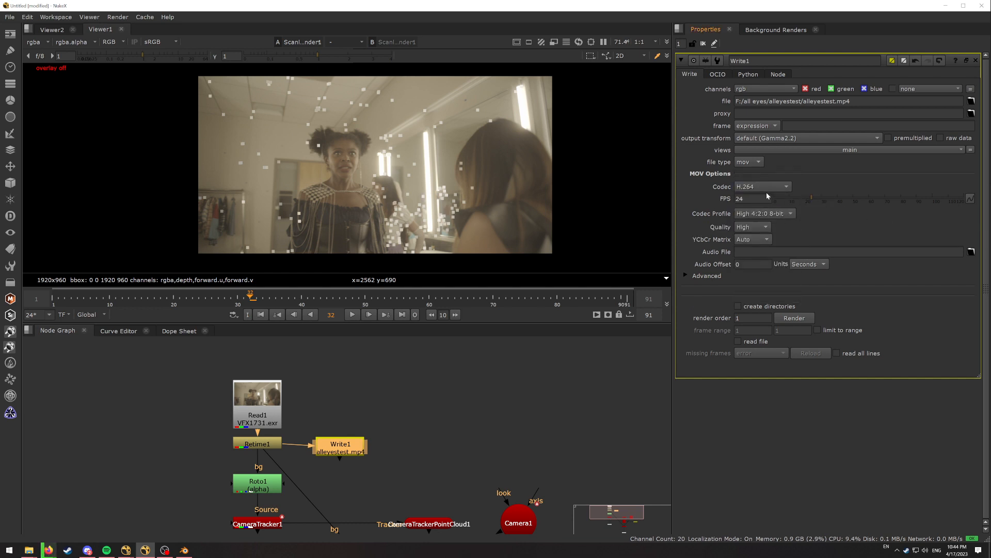
left_click(794, 318)
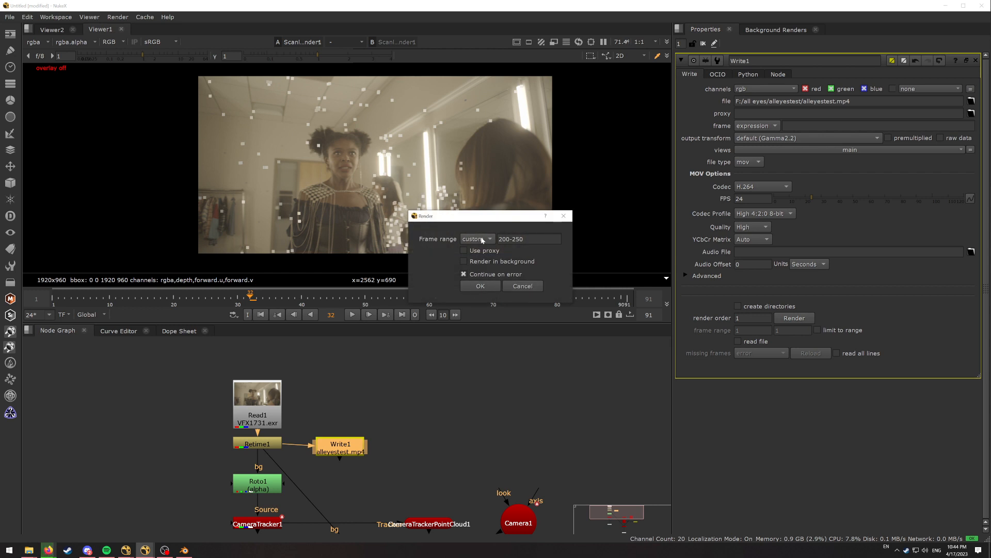
left_click(480, 286)
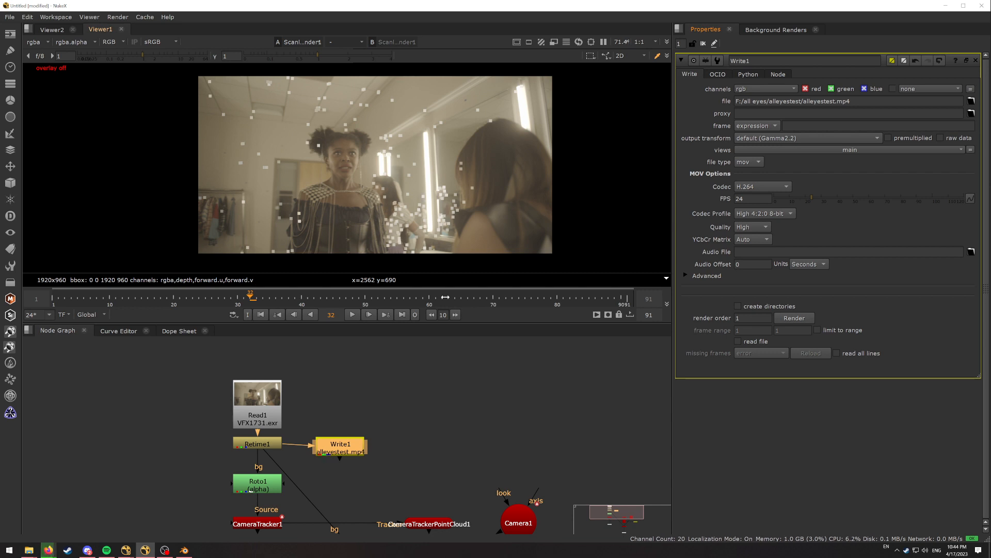
Return to Blender and load alleyestest.mp4 as ShotCamera's background image
left_click(184, 551)
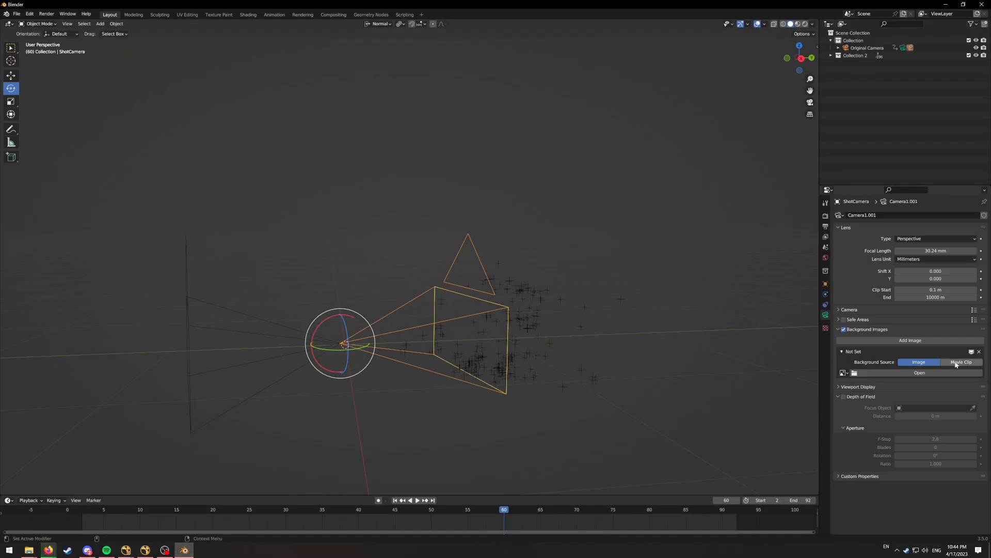
left_click(906, 372)
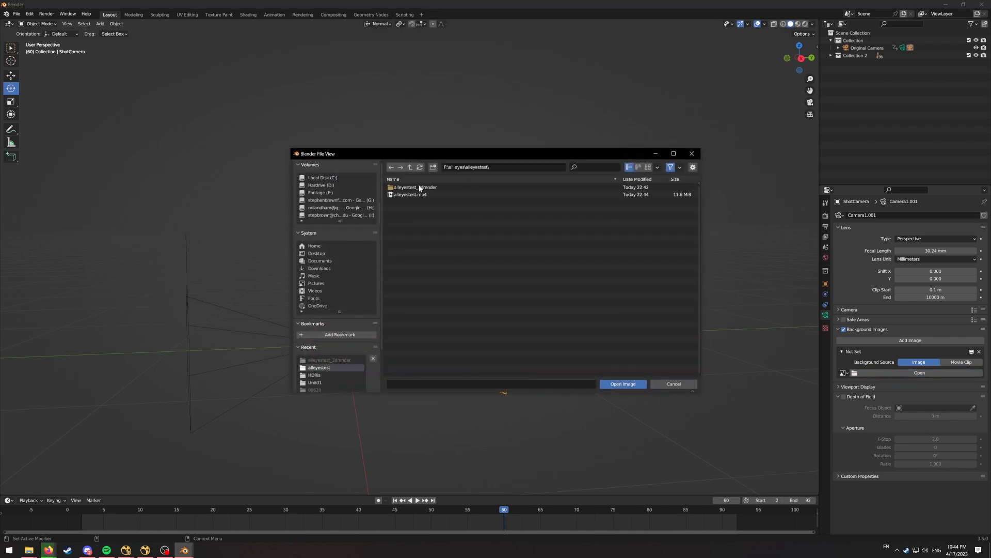
left_click(428, 194)
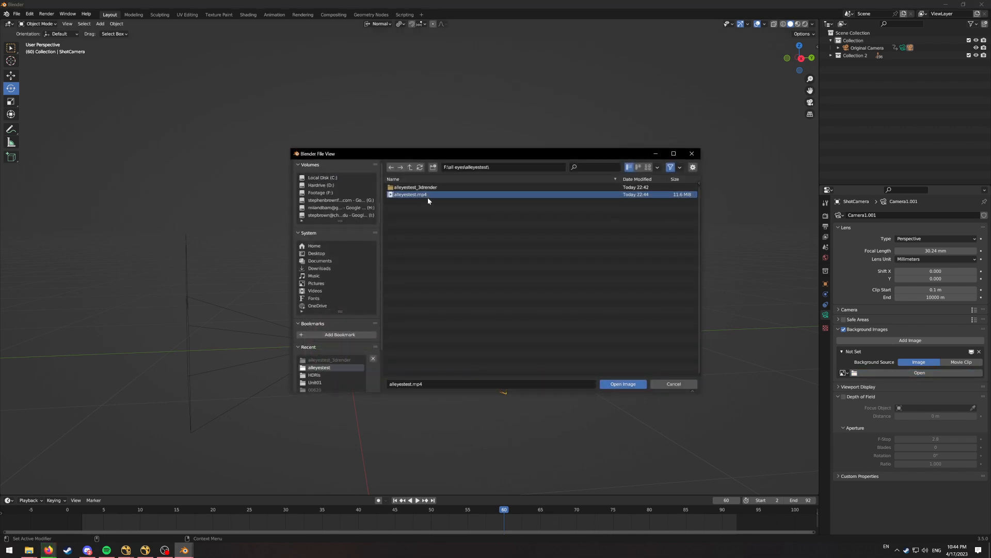
left_click(624, 384)
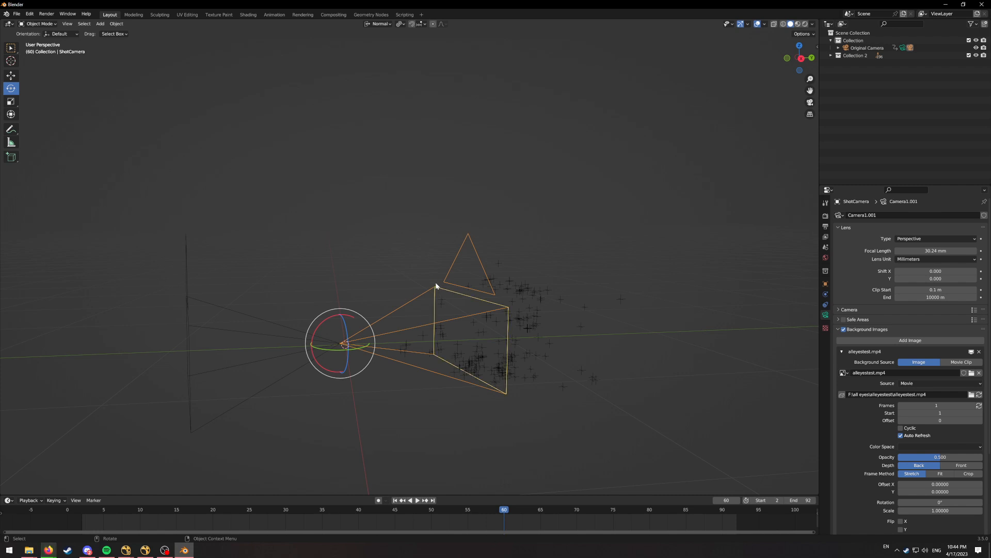
Make ShotCamera the active camera, look through it, and move the timeline back to frame 2
right_click(451, 294)
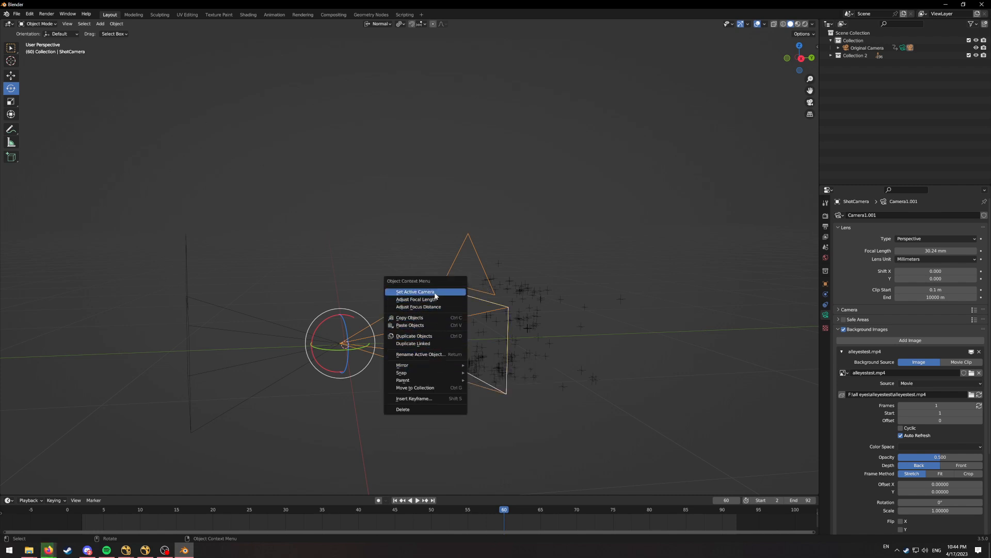
left_click(435, 293)
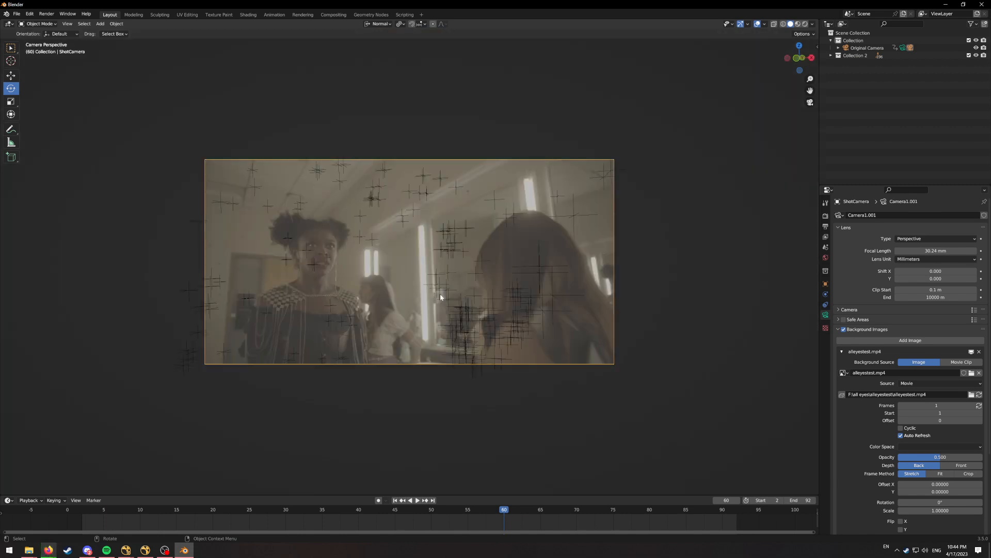
scroll(469, 312, "down", 2)
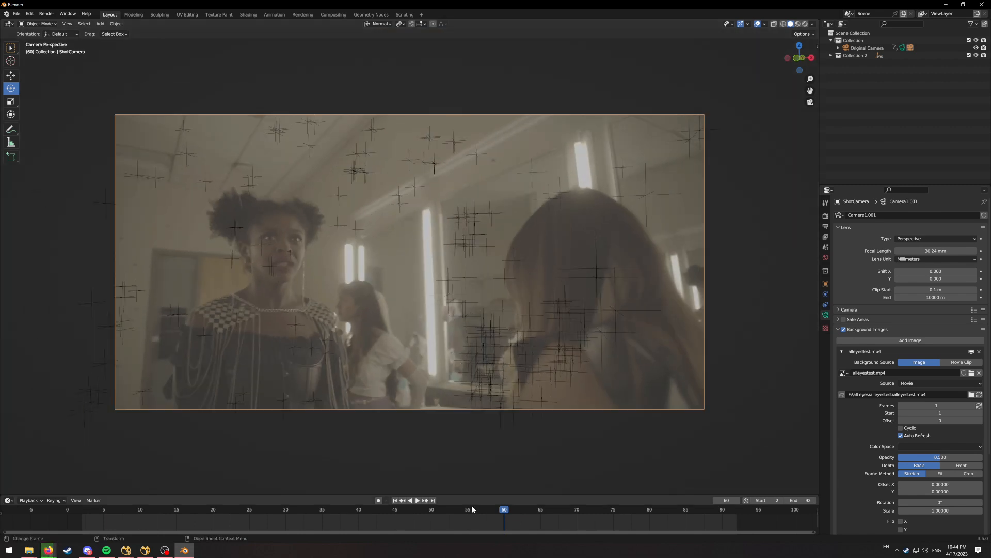
left_click_drag(503, 509, 83, 500)
key("space")
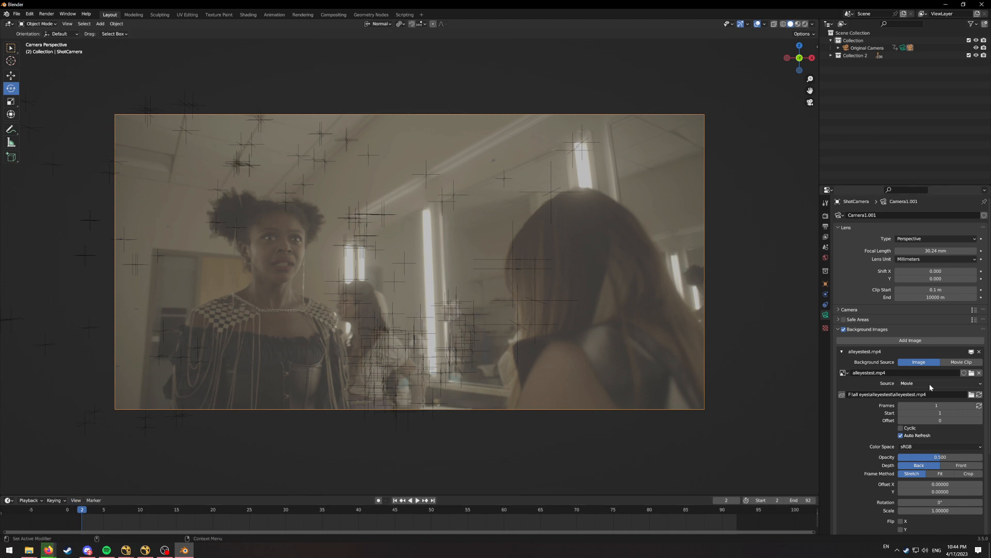
Set the alleyestest.mp4 background clip to start at frame 2 with a length of 1386 frames
left_click(942, 413)
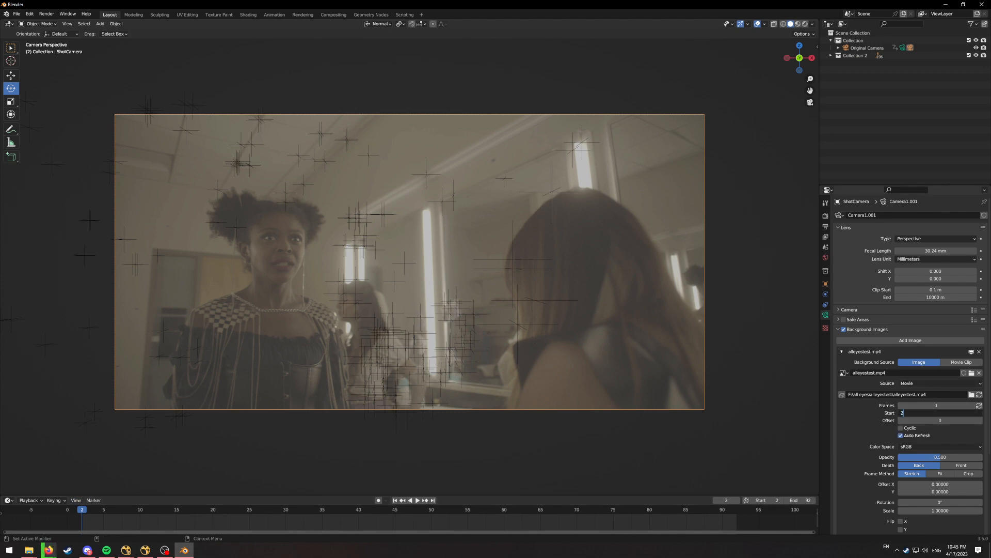
type("2")
key("Return")
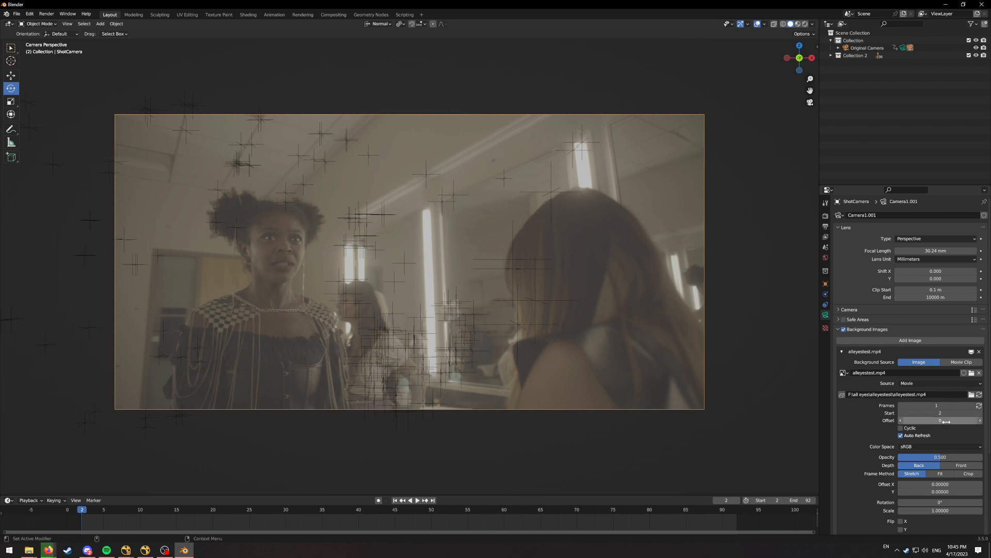
left_click(932, 405)
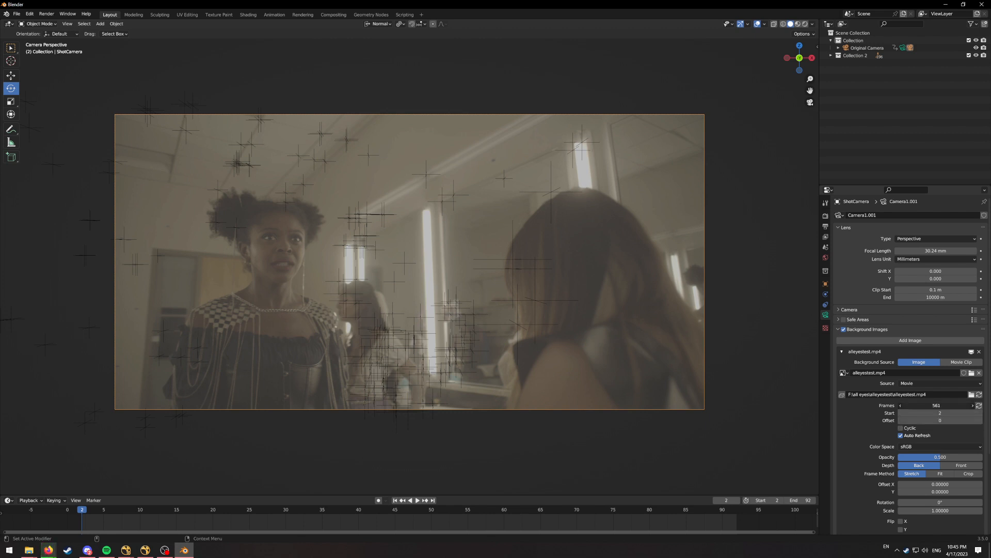
type("1386")
key("Return")
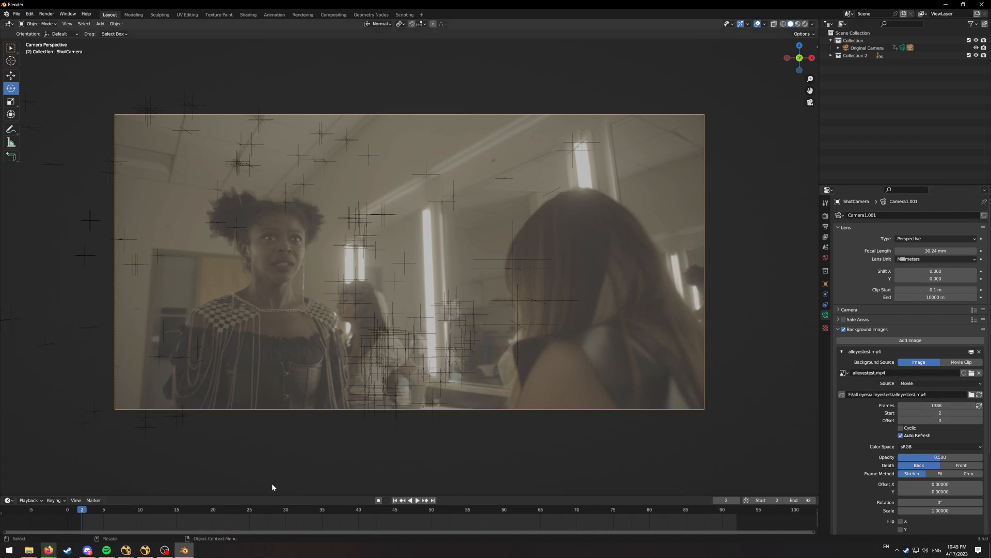
Play and scrub the animation through ShotCamera to check that the tracking points follow the background footage
key("space")
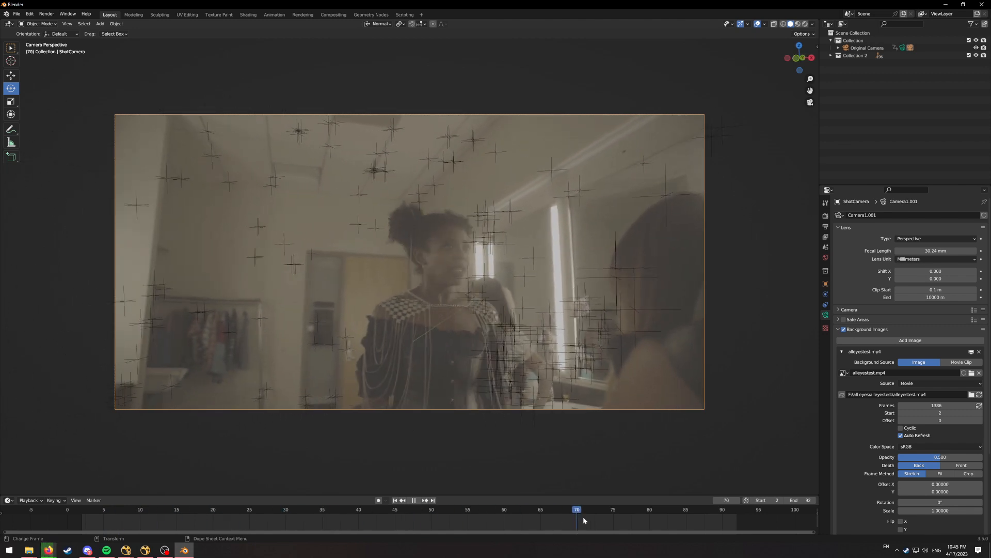
left_click_drag(585, 520, 570, 488)
key("space")
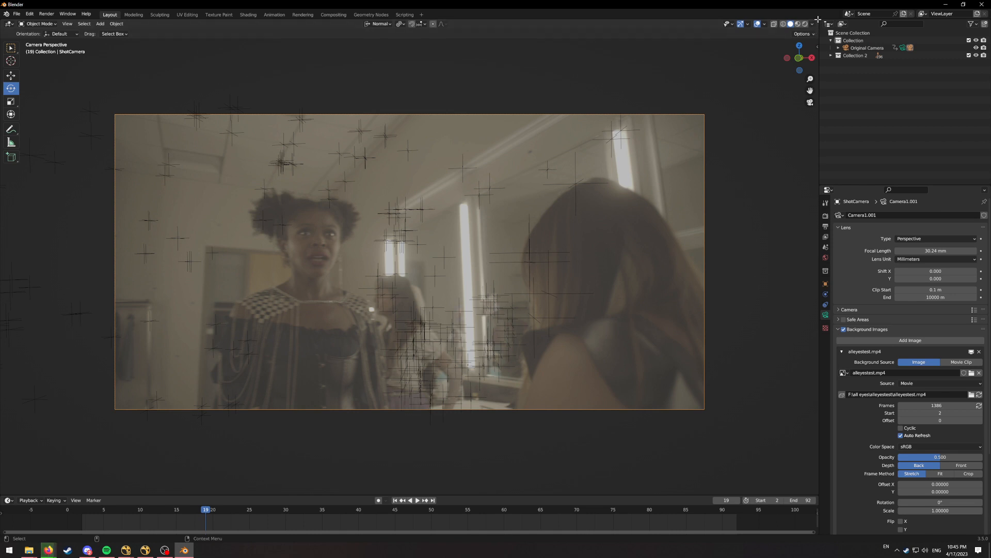
Split the 3D viewport into two side-by-side views, keeping one on ShotCamera and turning the other into a free perspective view
left_click_drag(817, 19, 399, 18)
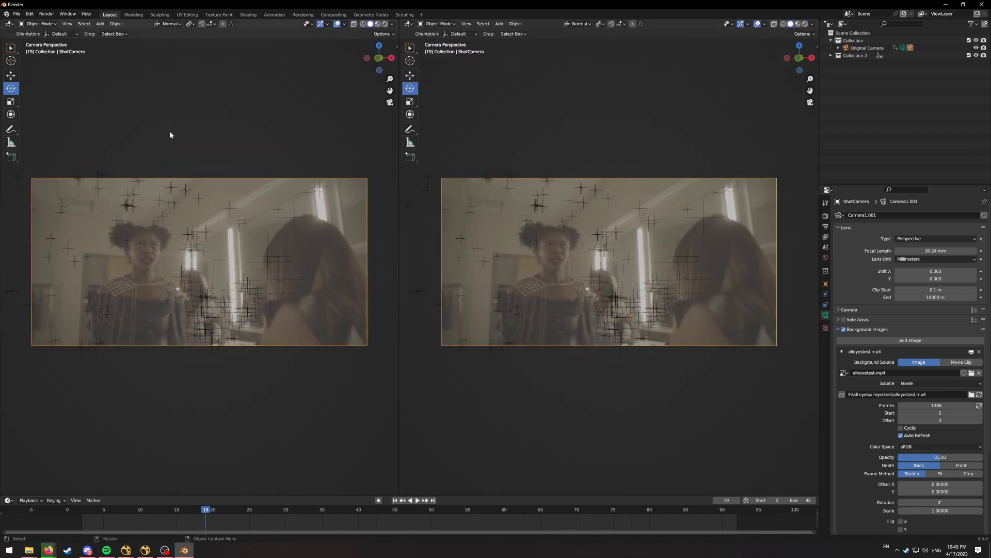
middle_click_drag(152, 121, 201, 171)
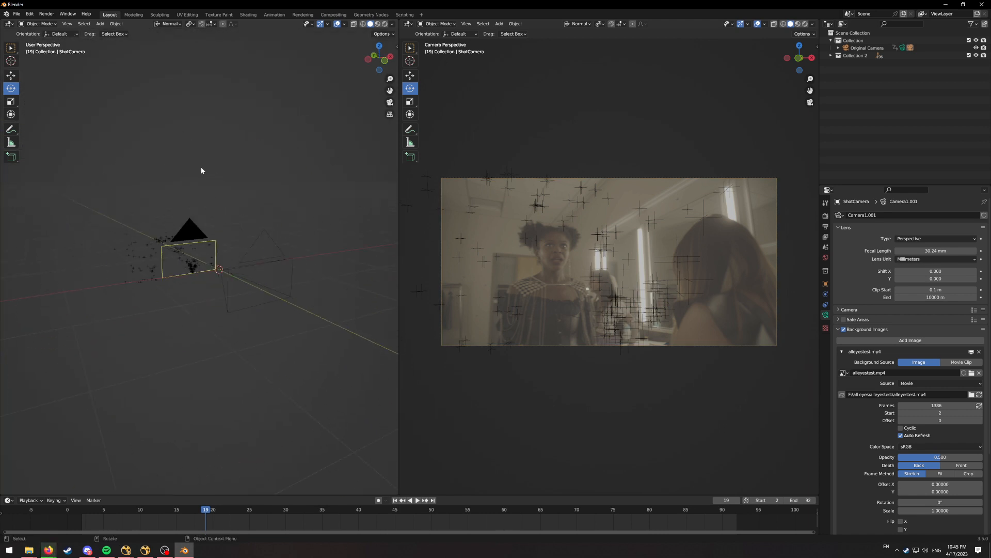
middle_click_drag(237, 211, 227, 191)
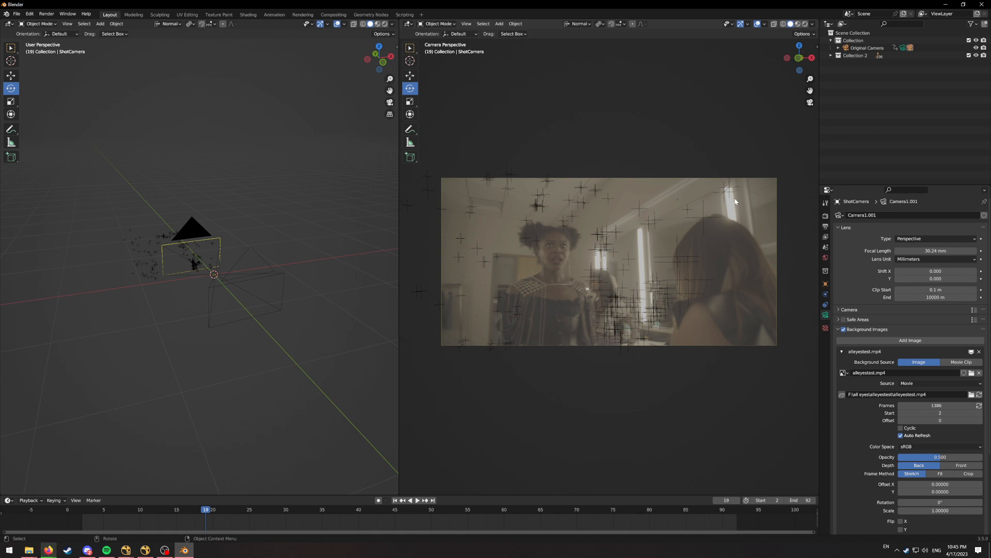
Go to frame 2 and add a Monkey mesh to the scene
left_click_drag(192, 511, 81, 511)
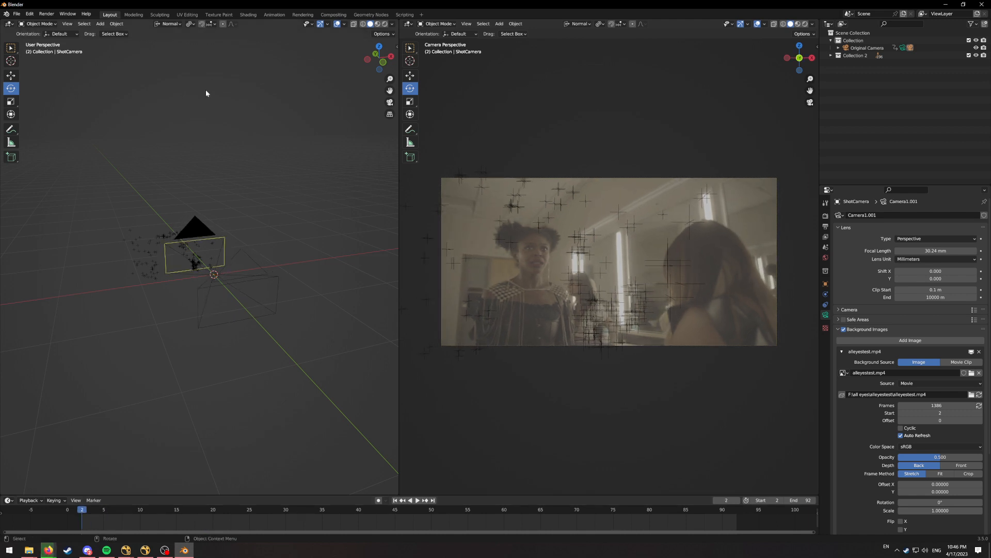
left_click(100, 24)
mouse_move(124, 32)
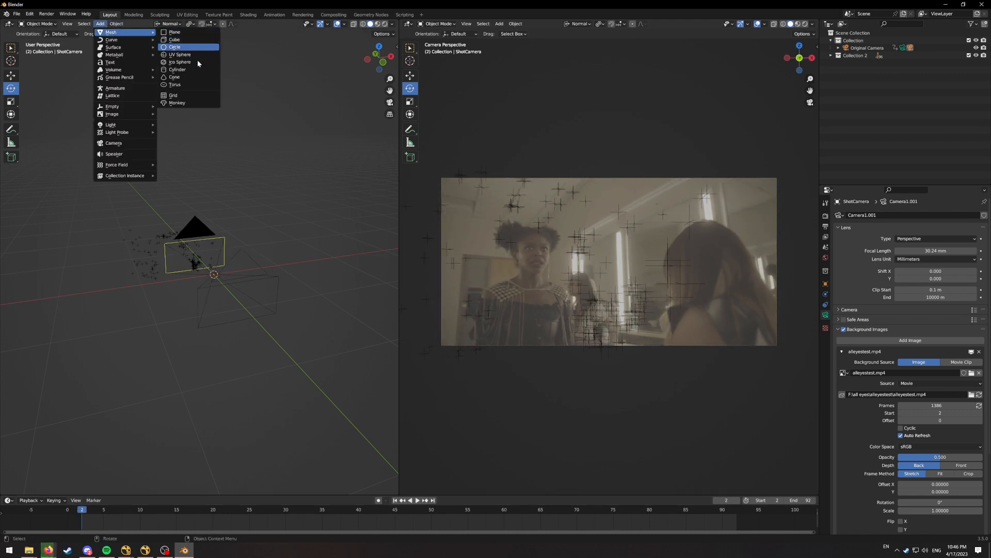
left_click(184, 104)
scroll(303, 277, "down", 3)
Scale the monkey down uniformly so it no longer fills the camera view
key("r")
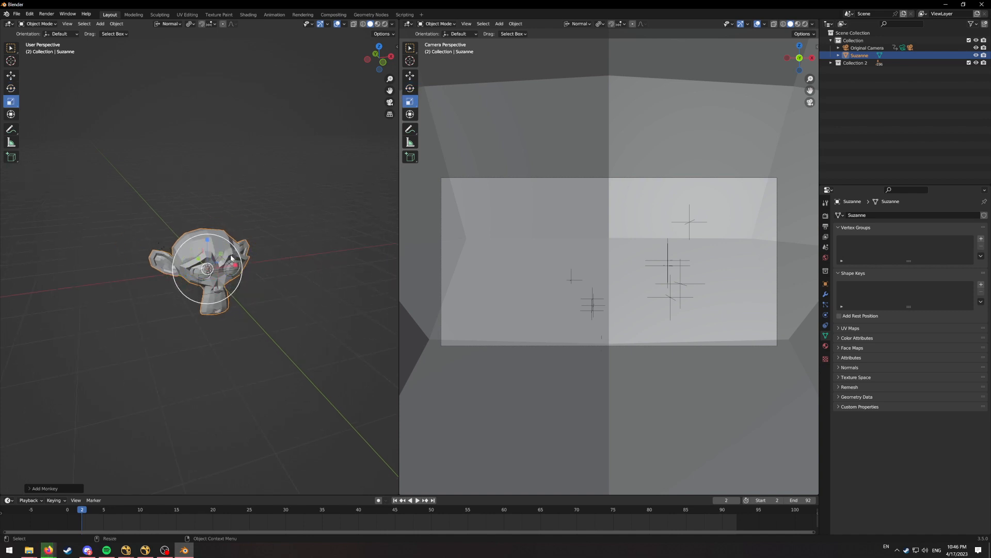
left_click_drag(233, 253, 210, 267)
scroll(199, 262, "up", 8)
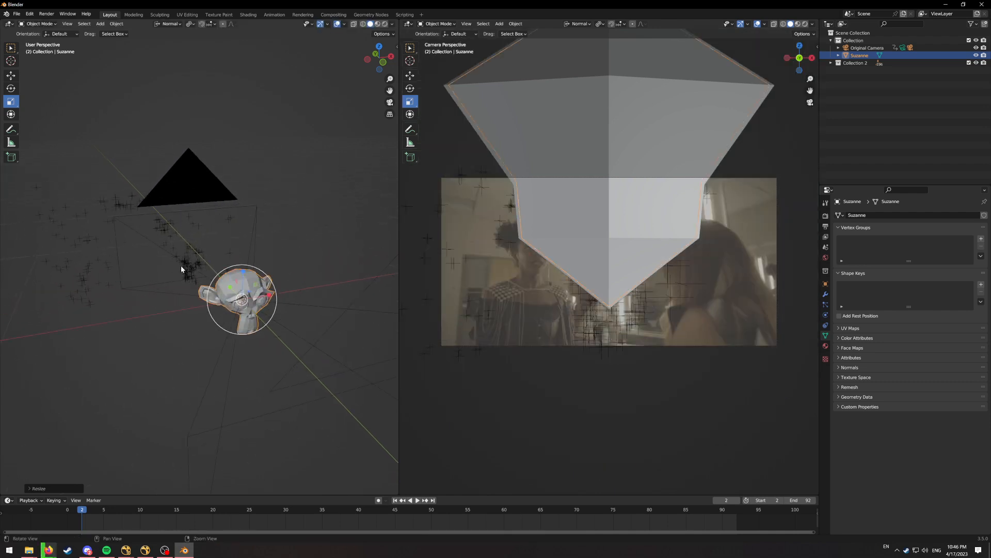
Move the monkey in front of the camera, beside the woman in the footage as framed at frame 90
middle_click_drag(184, 262, 230, 287)
key("w")
left_click_drag(279, 283, 97, 266)
left_click_drag(331, 510, 723, 520)
mouse_move(192, 265)
middle_mouse_down()
mouse_move(159, 293)
mouse_move(204, 266)
middle_mouse_up()
key("g")
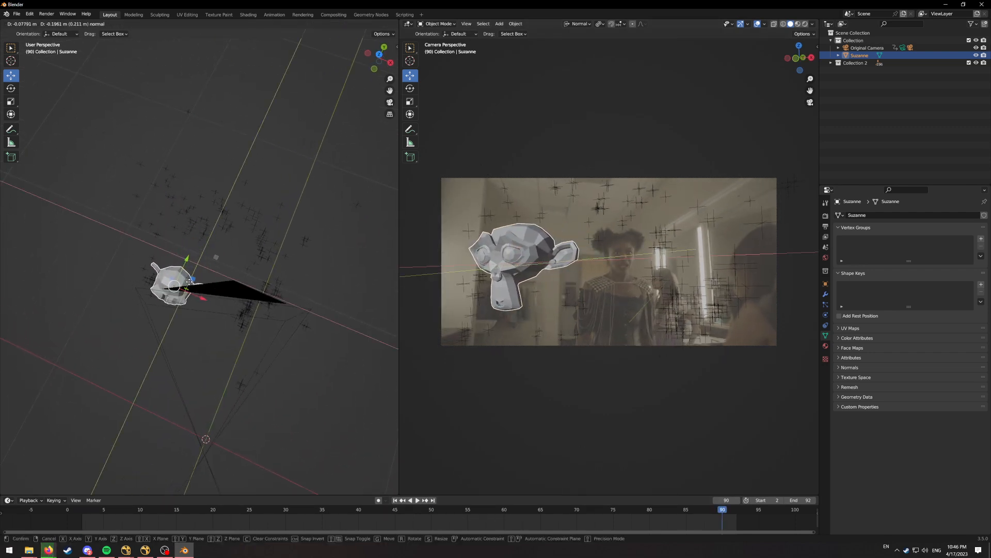
left_click(183, 243)
Rotate the monkey about 37 degrees around Z to face the camera, adjust its tilt slightly, and deselect it
key("r")
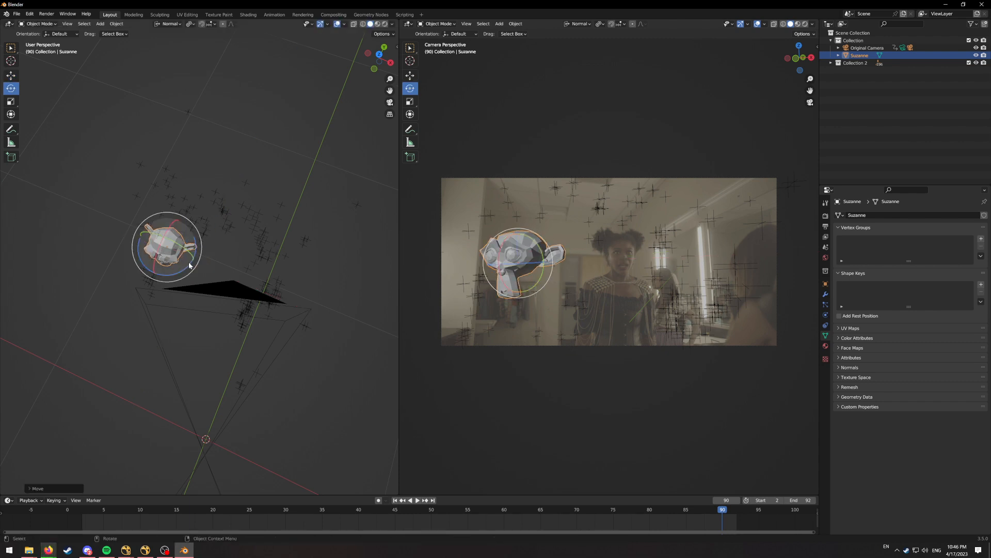
key("z")
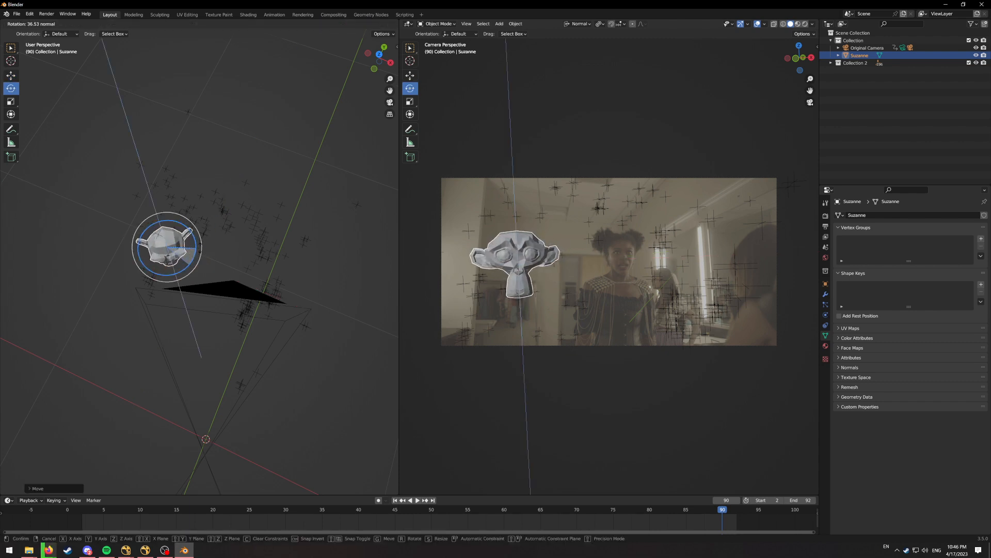
left_click(221, 195)
middle_click_drag(221, 195, 214, 181)
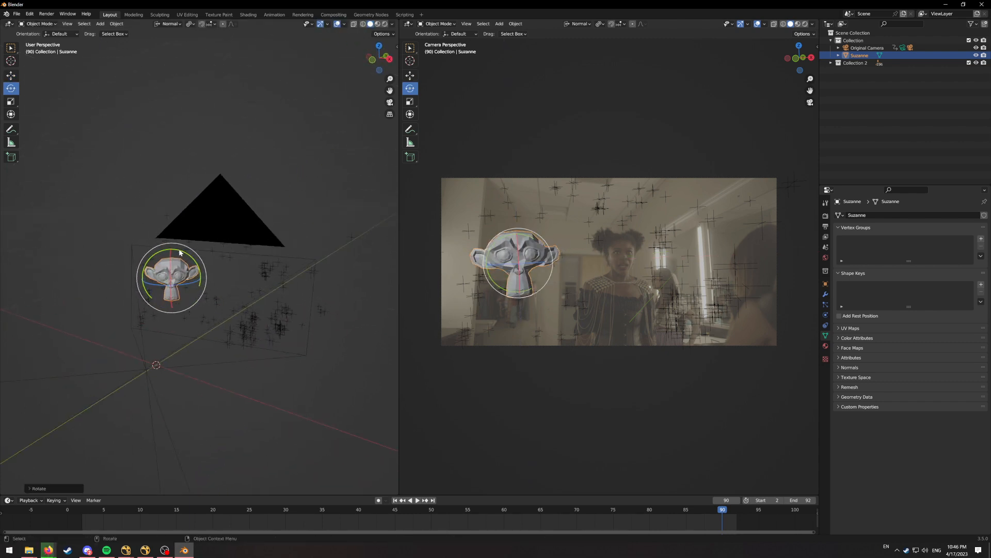
left_click_drag(180, 250, 184, 253)
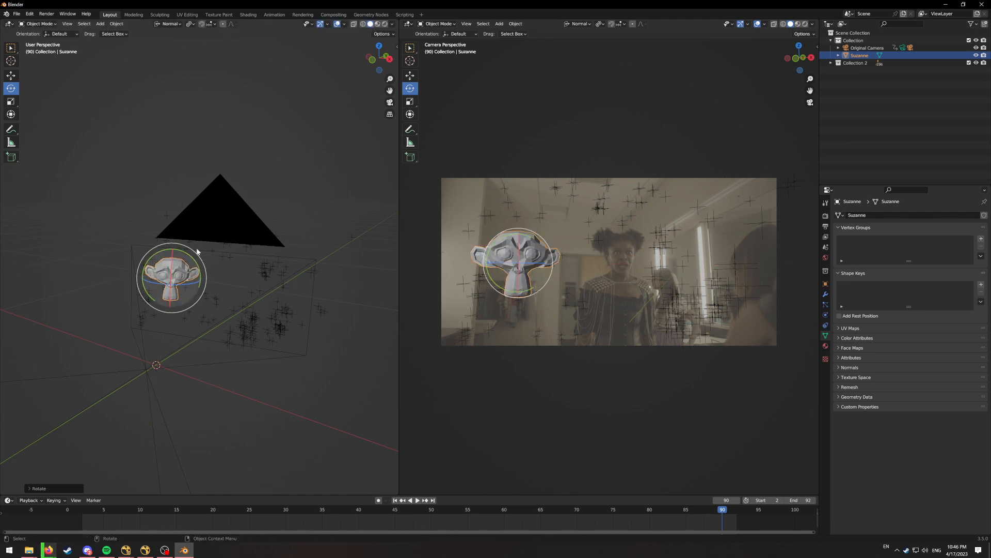
left_click(353, 241)
Play and scrub the shot to check how the monkey tracks with the footage, ending at frame 2
key("space")
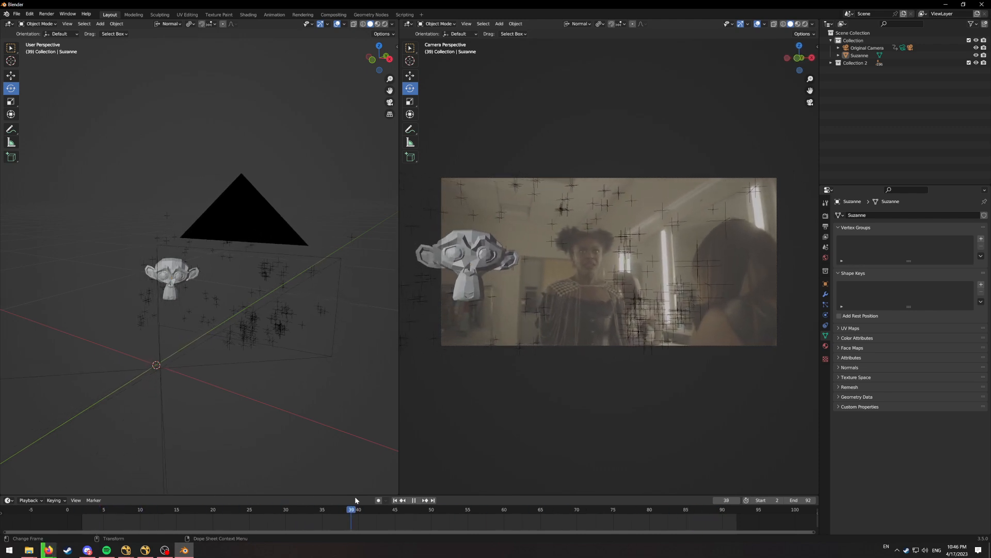
left_click_drag(618, 497, 697, 479)
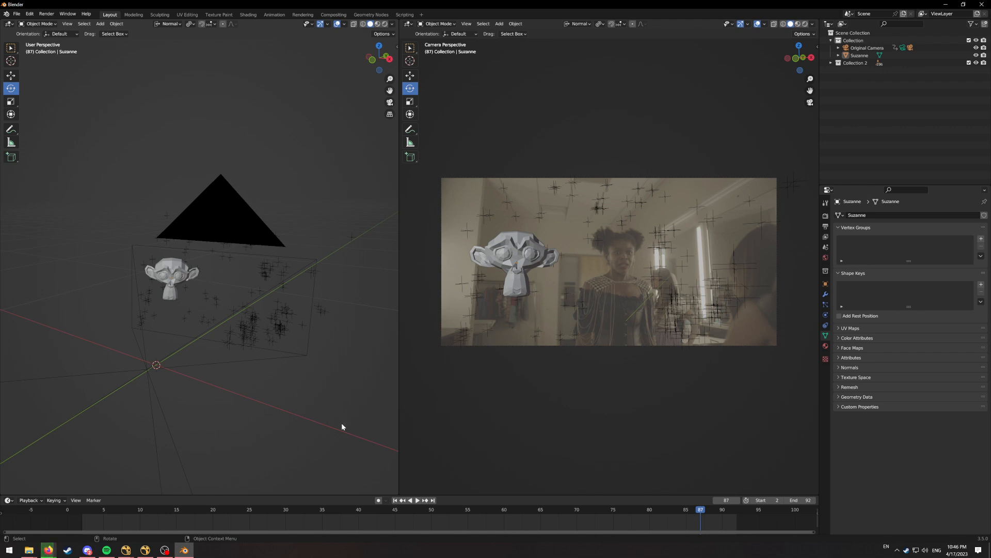
left_click(84, 511)
key("space")
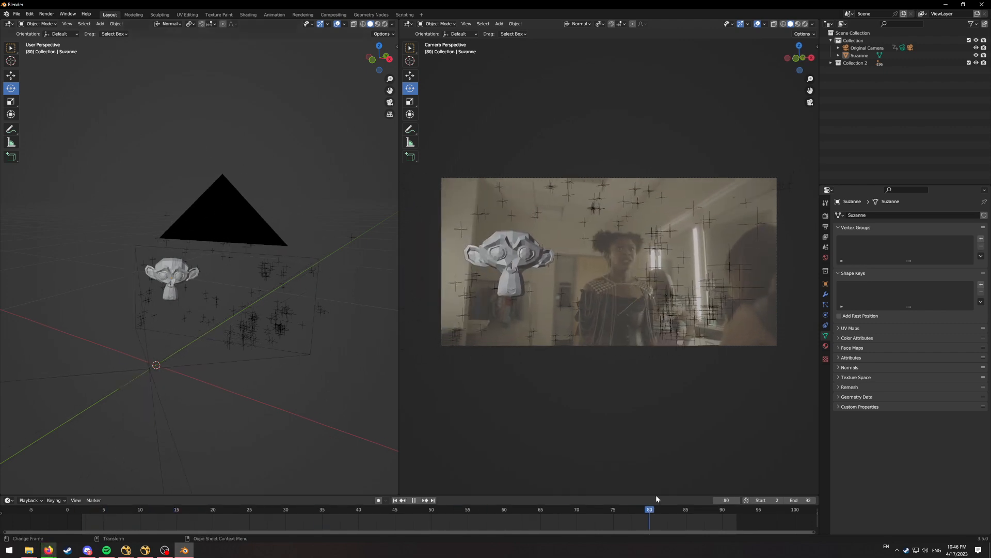
left_click_drag(442, 475, 83, 488)
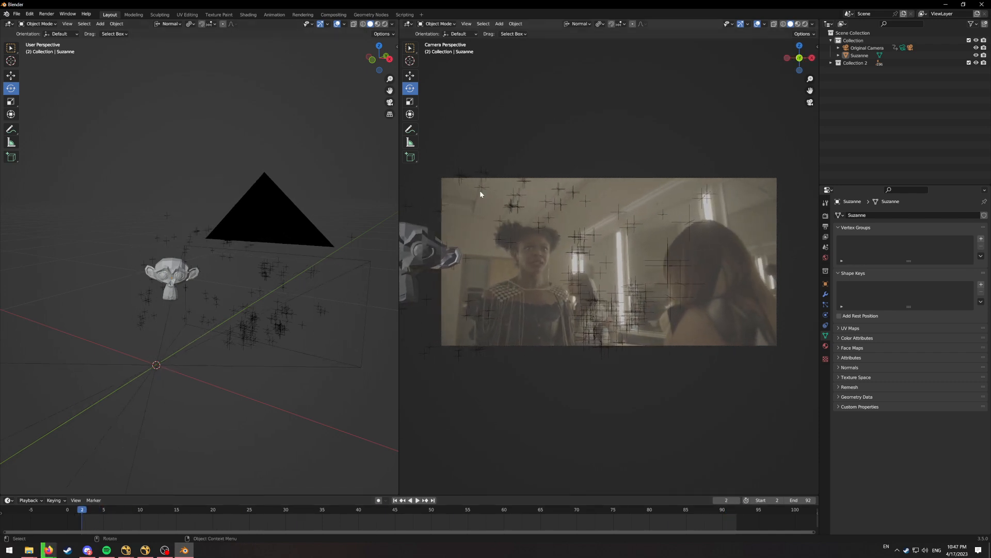
left_click(409, 26)
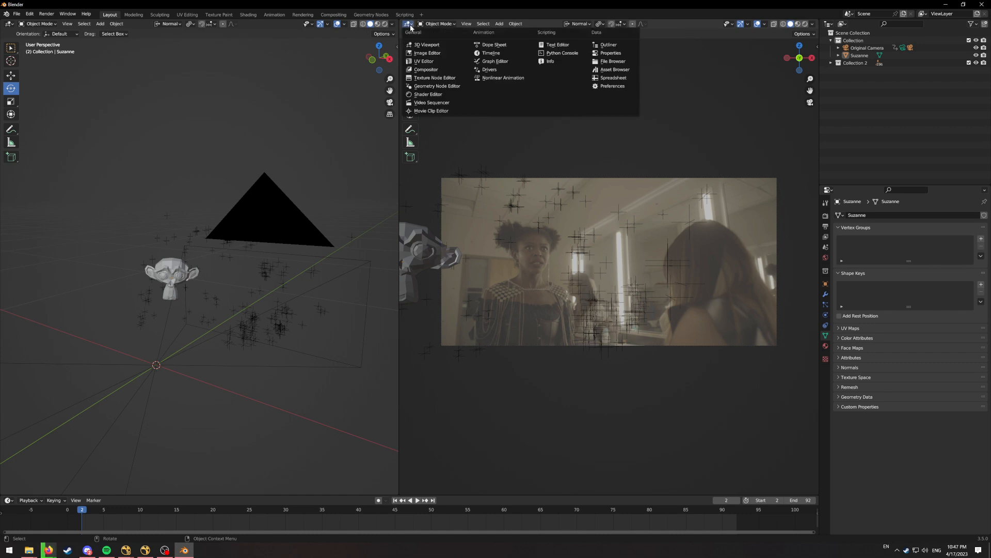
left_click(411, 26)
left_click(411, 26)
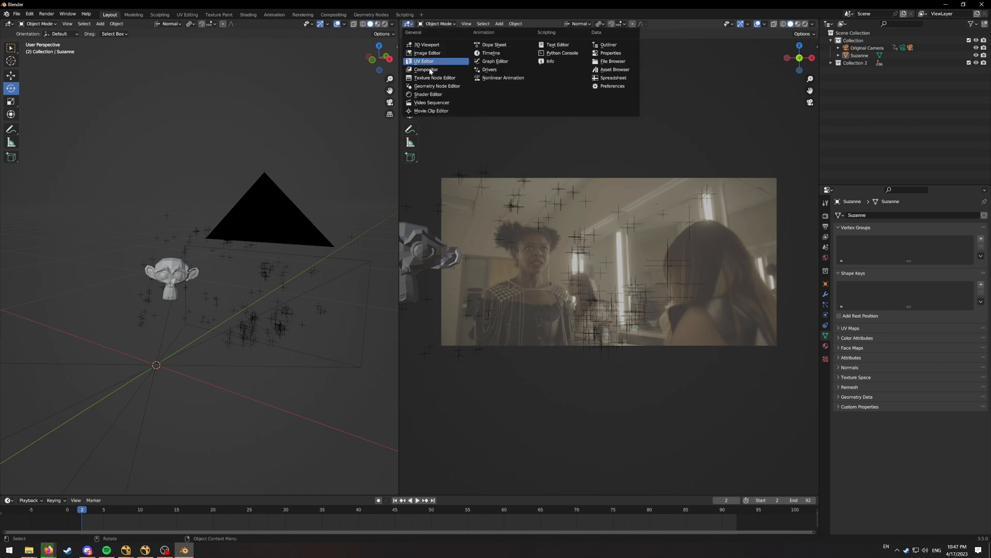
left_click(431, 95)
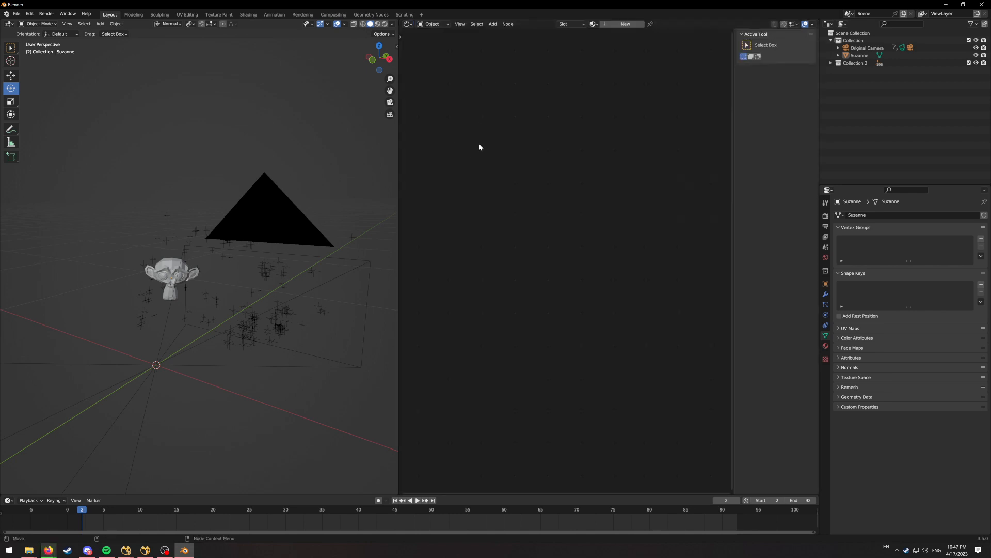
left_click(9, 24)
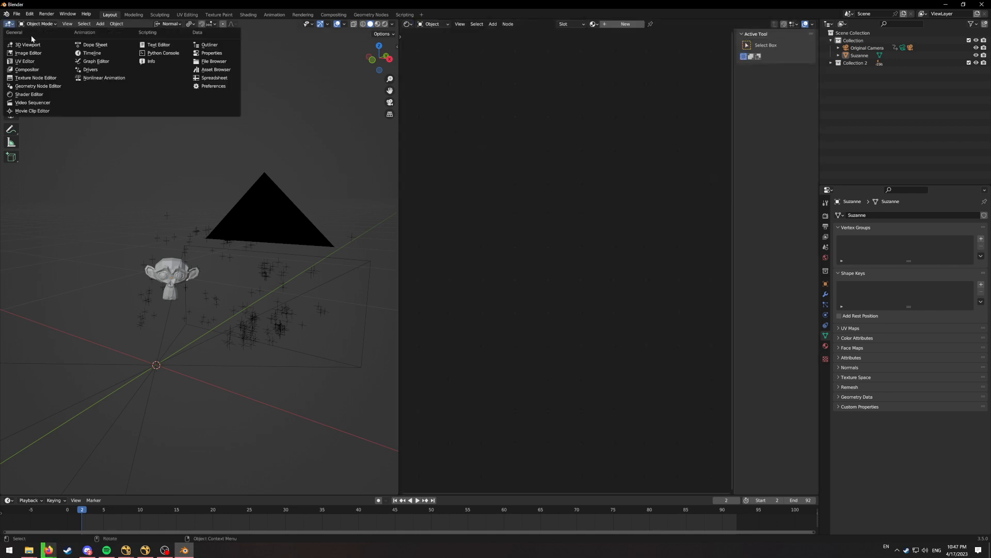
left_click(410, 24)
left_click(421, 44)
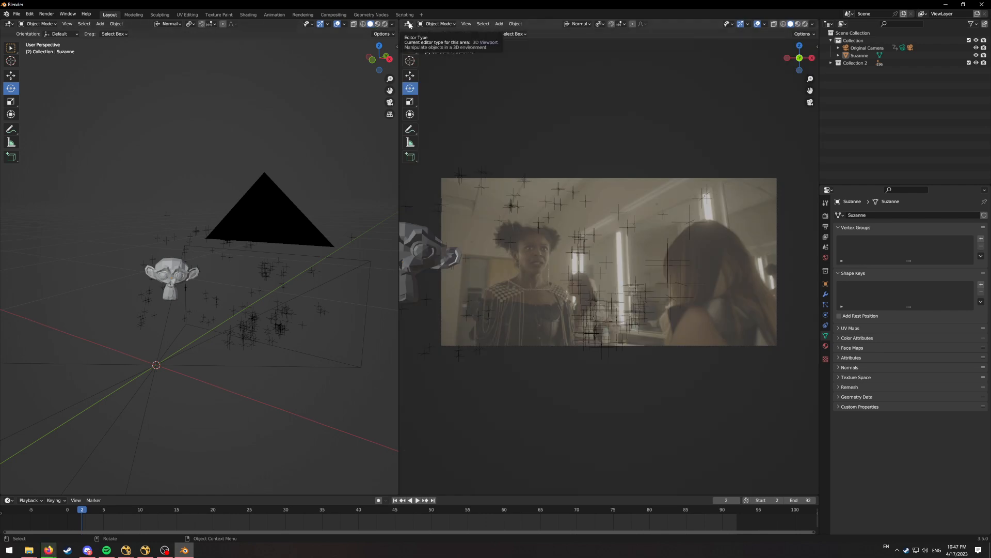
left_click(406, 25)
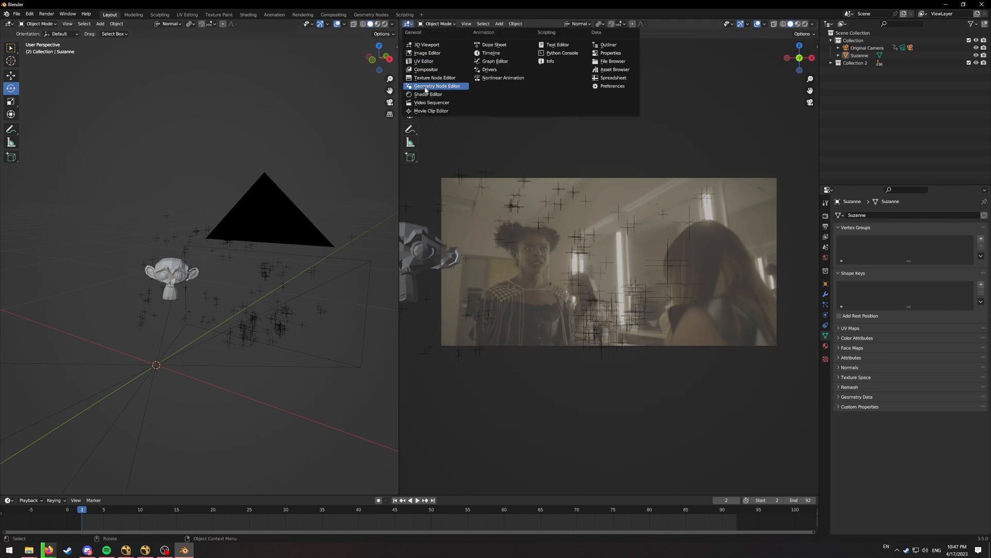
left_click(423, 89)
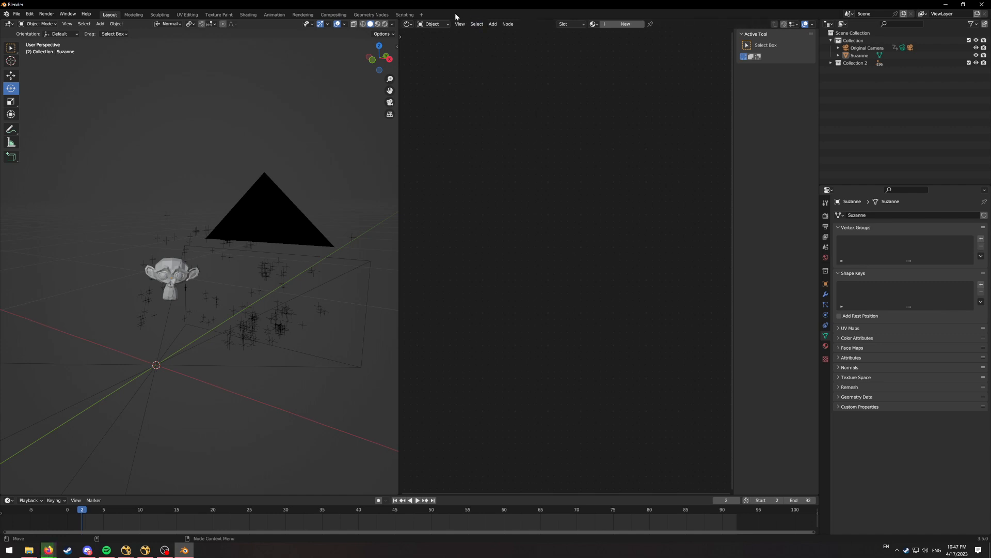
left_click(433, 24)
left_click(434, 41)
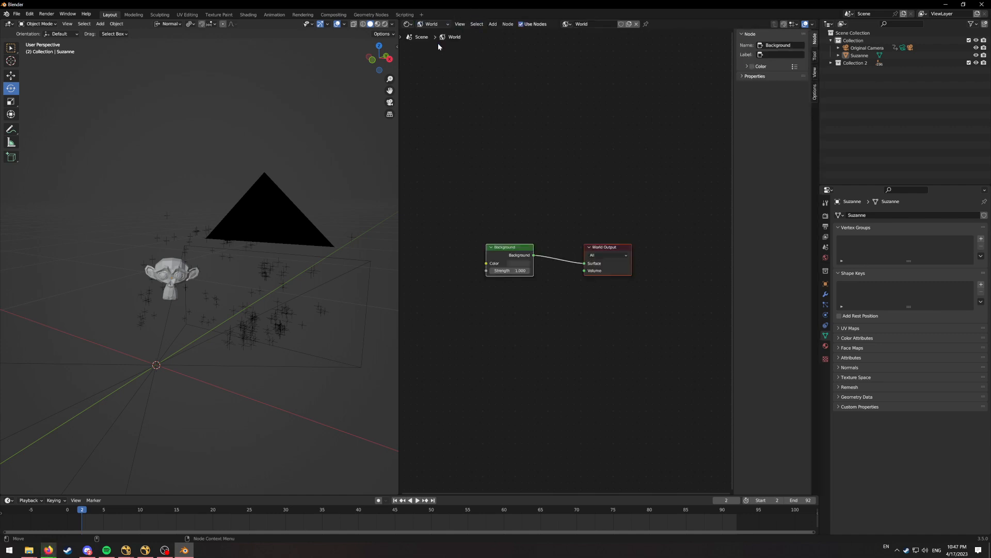
scroll(549, 240, "up", 4)
scroll(550, 242, "down", 1)
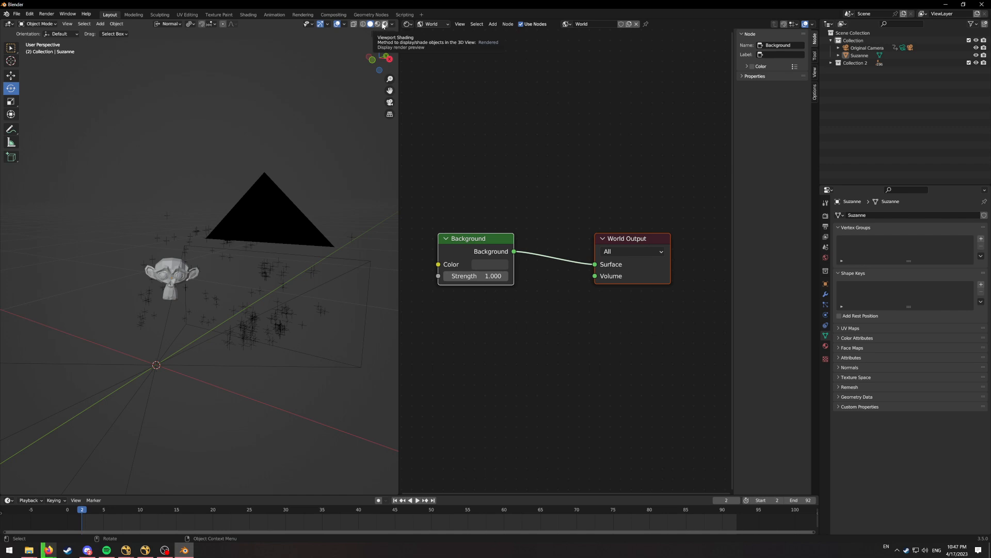
left_click(408, 24)
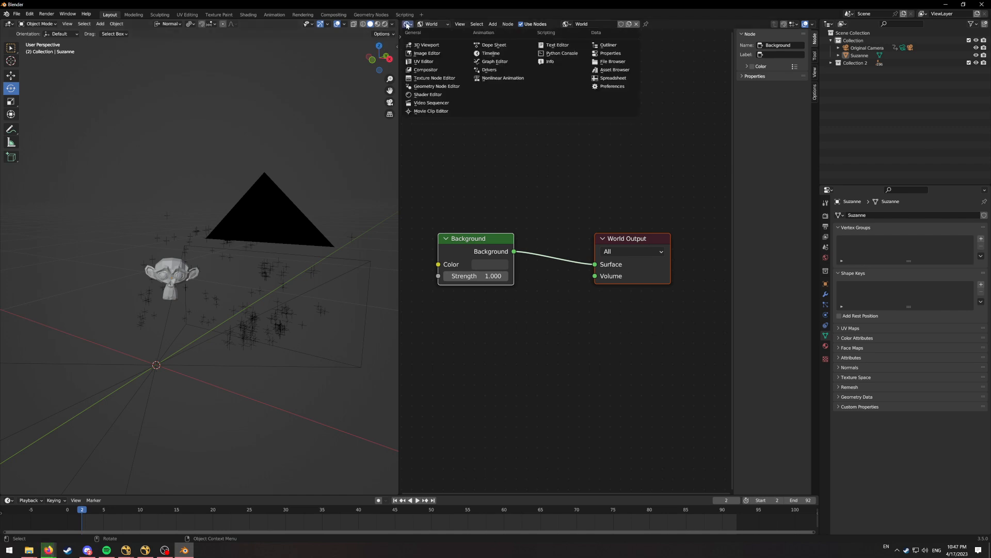
left_click(424, 45)
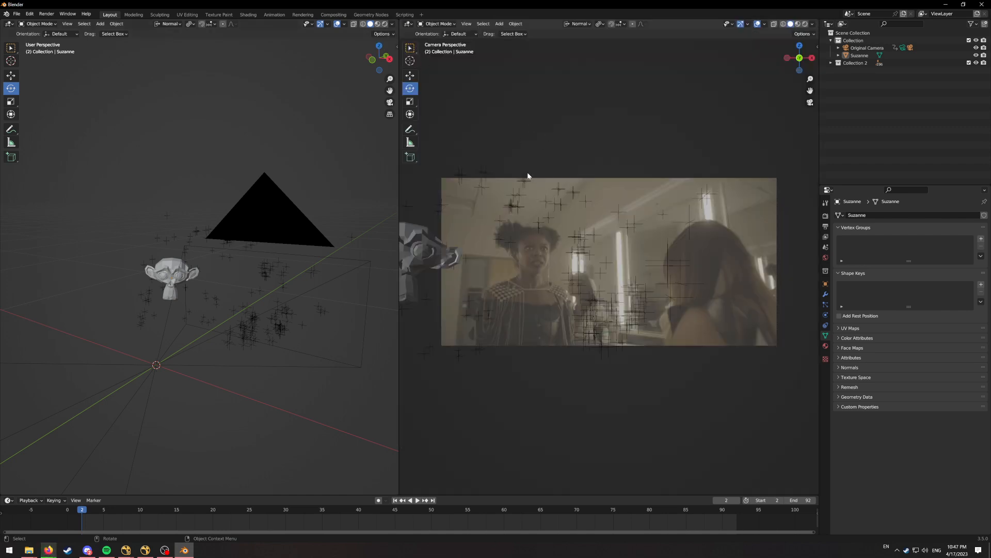
Go to frame 90 and turn the User Perspective viewport into a Shader Editor showing the World nodes
left_click(725, 501)
type("90")
key("Return")
left_click(11, 24)
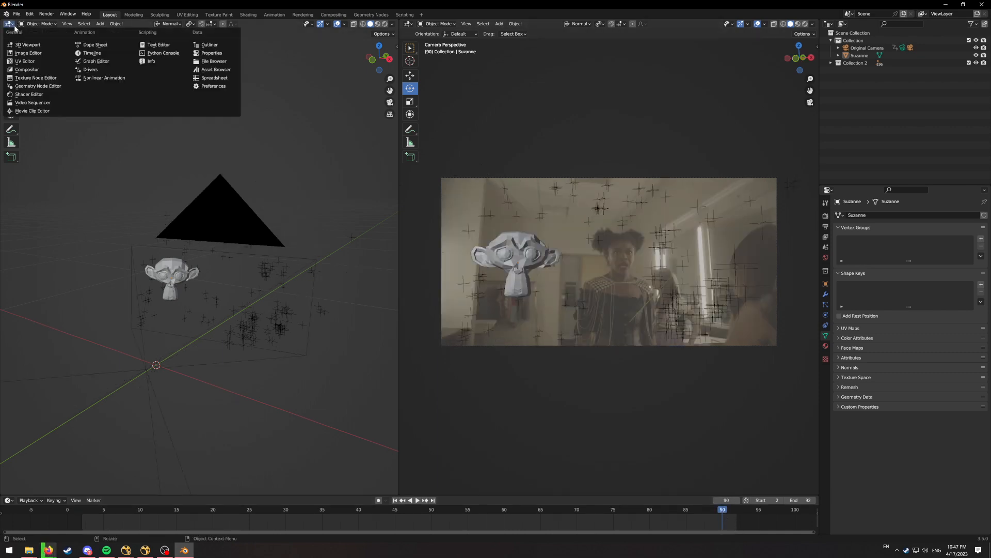
left_click(31, 94)
left_click(35, 25)
left_click(35, 41)
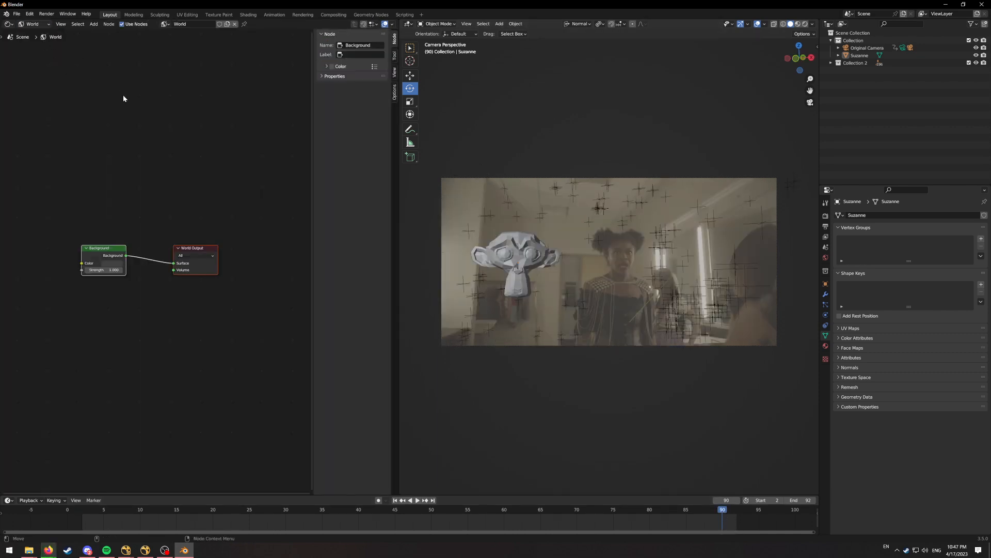
Switch the camera viewport to Rendered shading
left_click(791, 24)
left_click(798, 25)
left_click(805, 24)
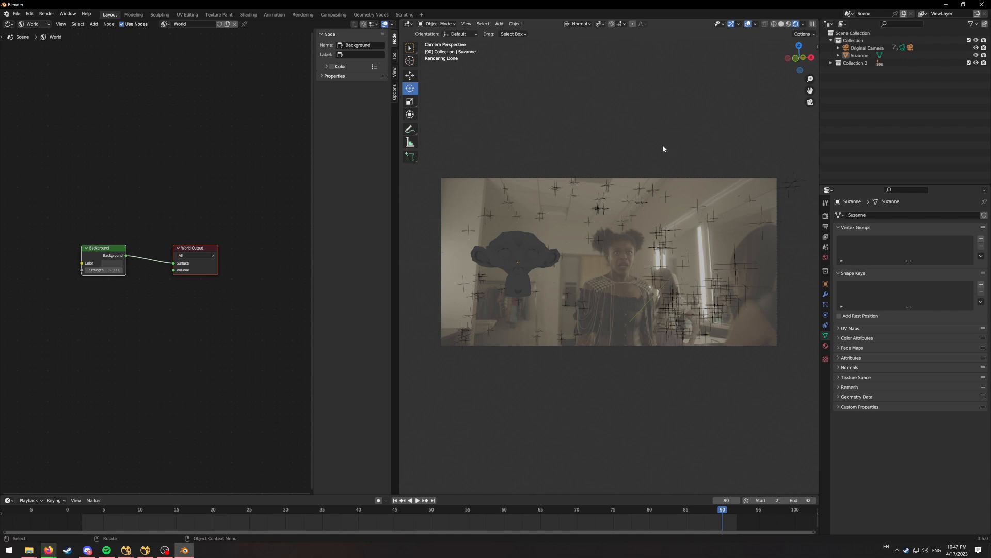
Change the world Background node's color to a near-black dark red
scroll(107, 274, "up", 2)
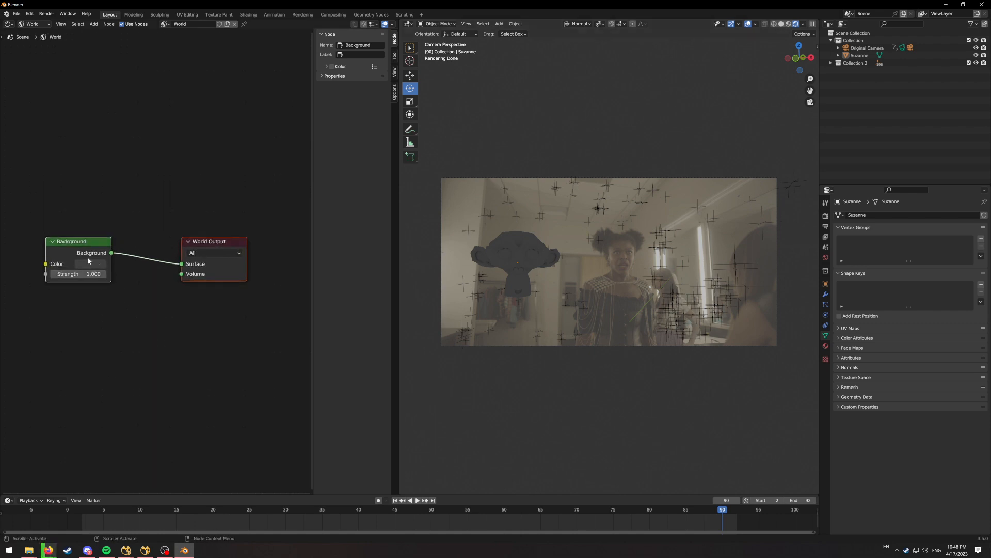
left_click(86, 264)
left_click(91, 265)
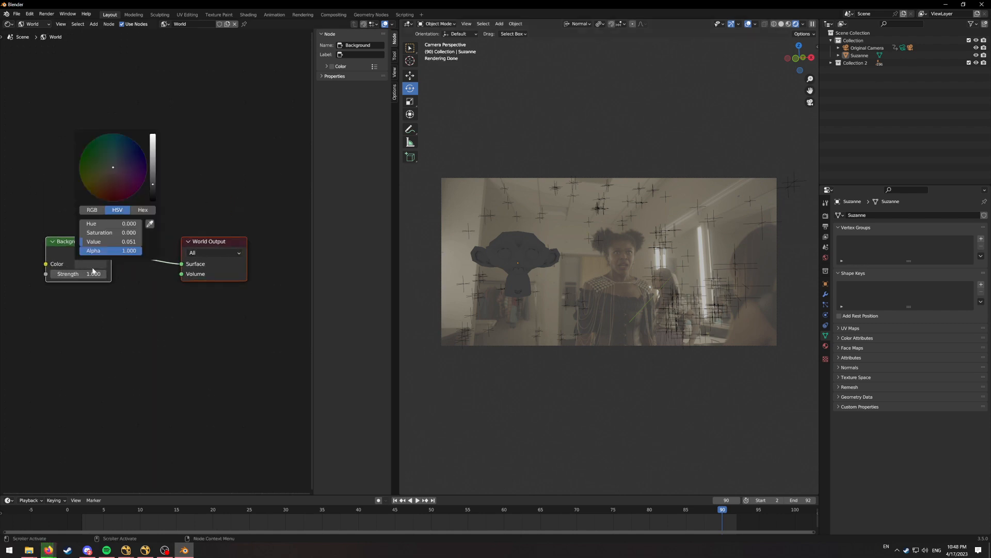
left_click_drag(151, 179, 114, 182)
Add an Environment Texture node and place it above the Background node
scroll(135, 218, "down", 1)
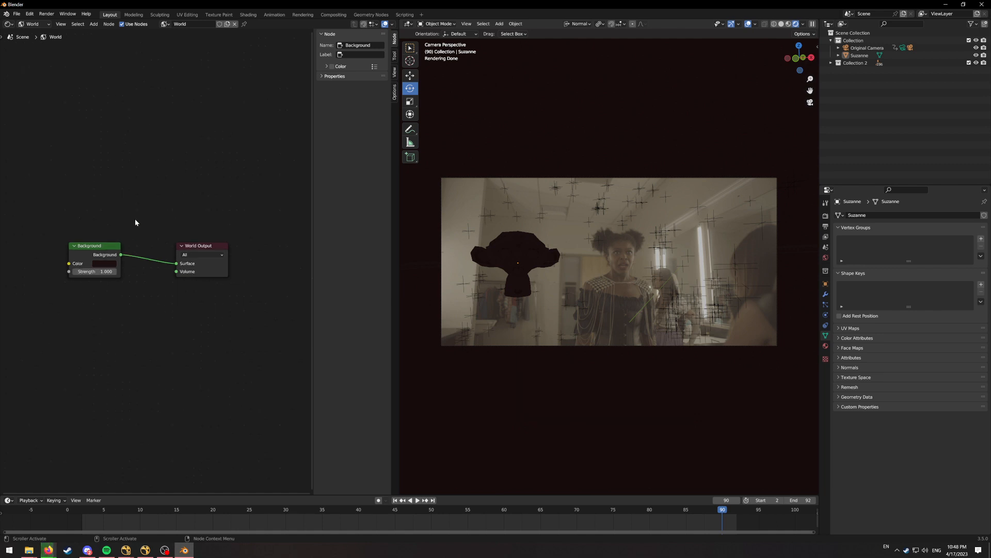
middle_click_drag(137, 219, 153, 235)
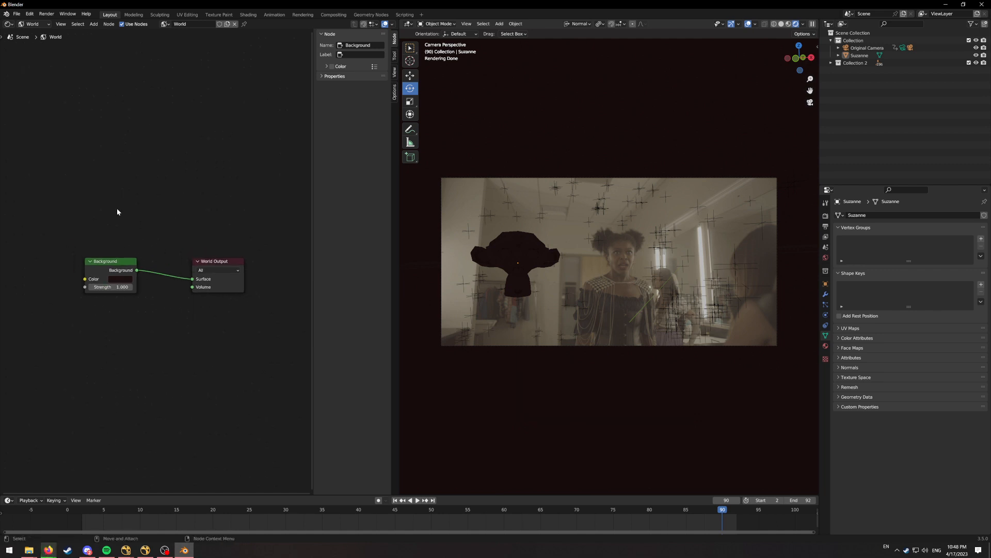
key("shift+a")
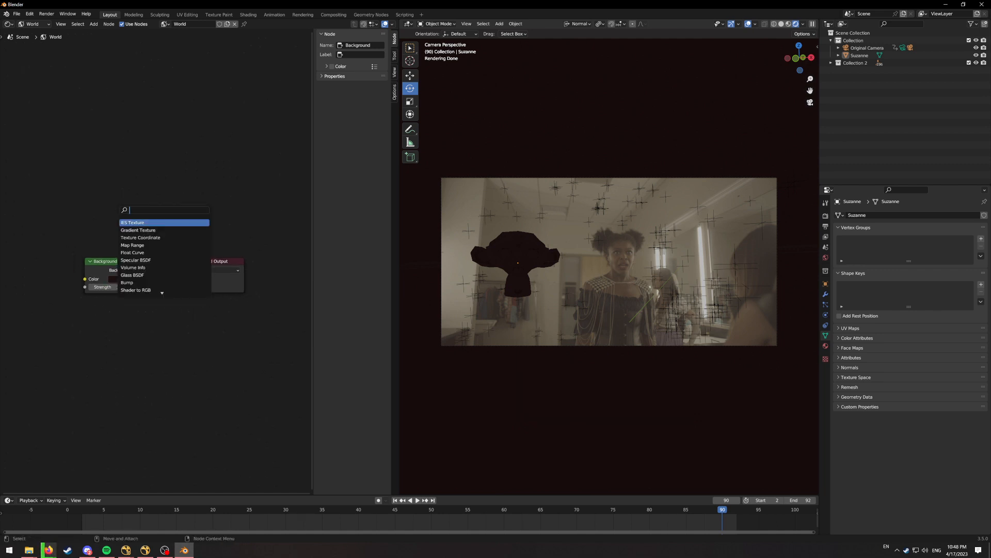
type("envir")
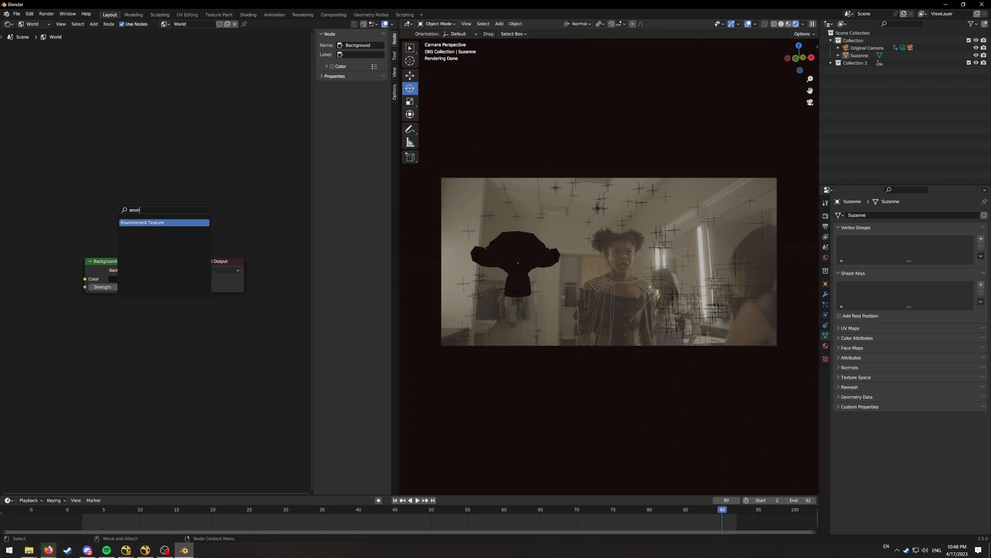
key("Return")
left_click(79, 203)
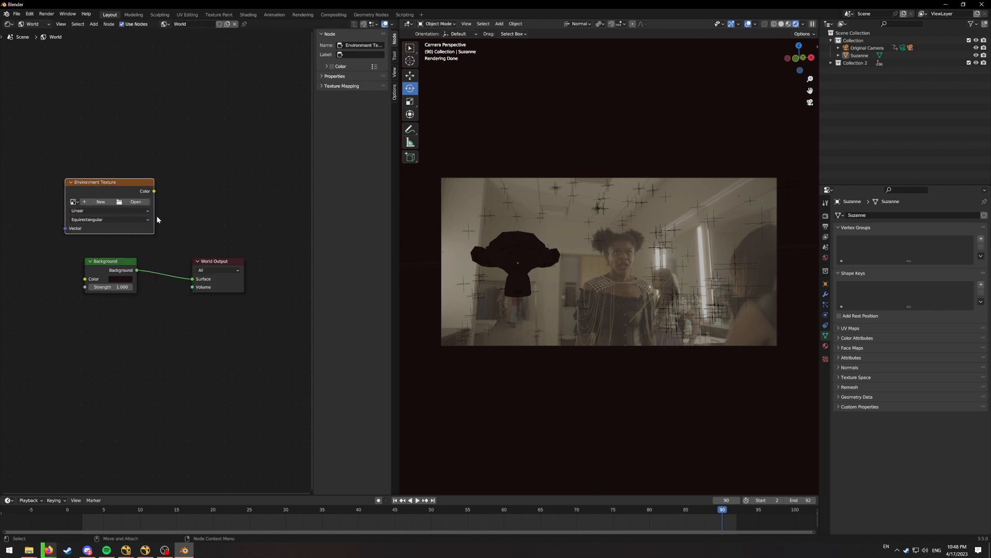
Load Scene_7_close.hdr from the HDRIs folder into the Environment Texture node
left_click(126, 203)
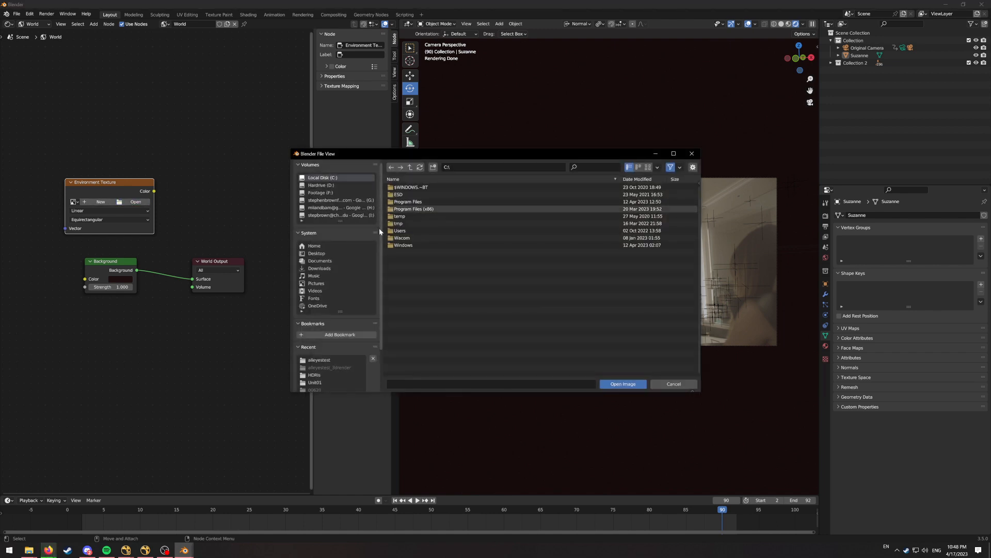
left_click(336, 375)
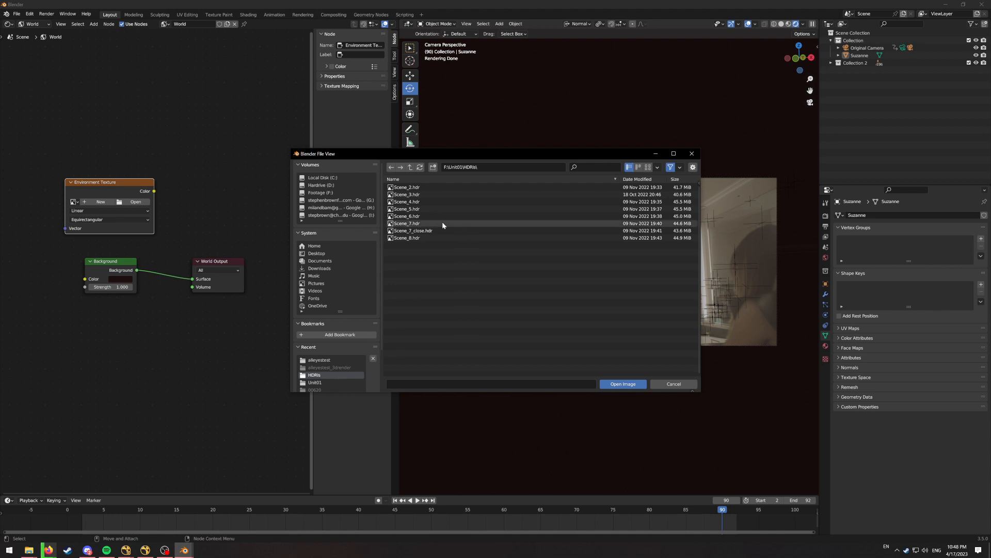
left_click(419, 190)
left_click(416, 231)
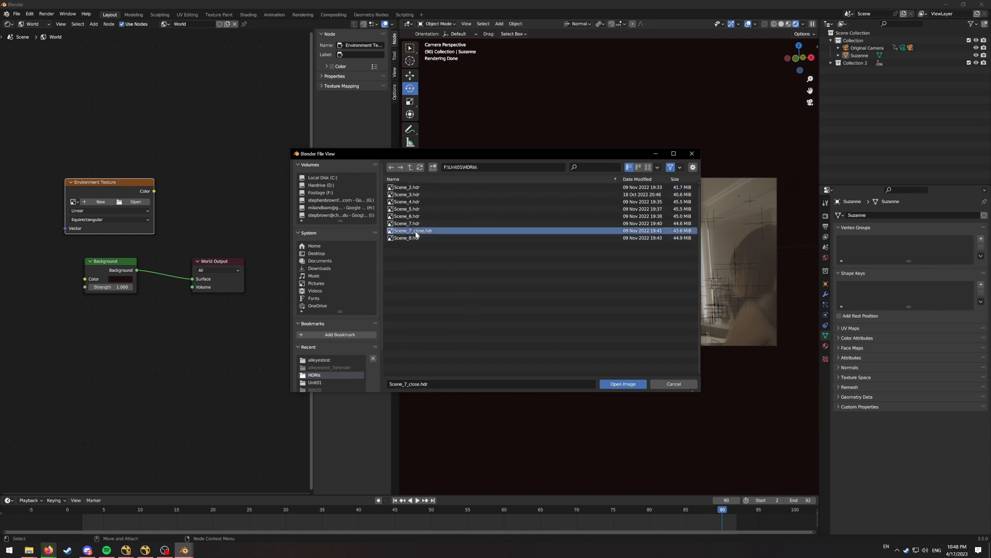
left_click(640, 385)
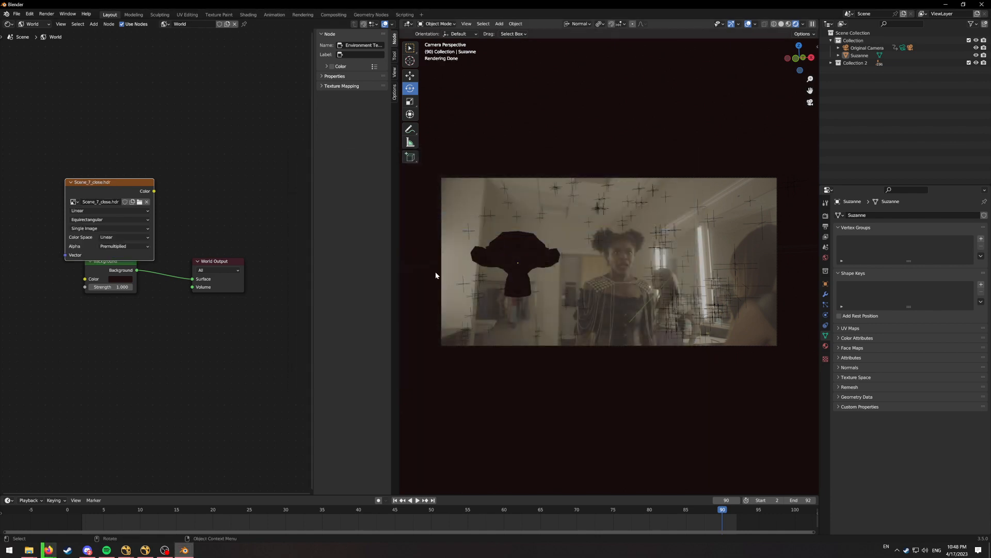
Move the Background node clear of the texture node and connect the environment texture's Color directly to the World Output's Surface
left_click_drag(116, 266, 108, 286)
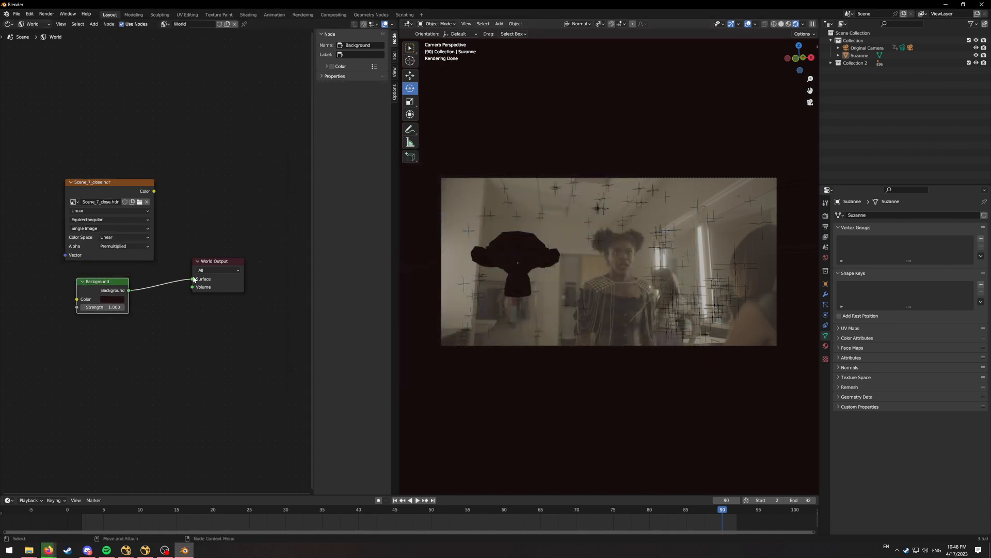
left_click_drag(194, 280, 140, 190)
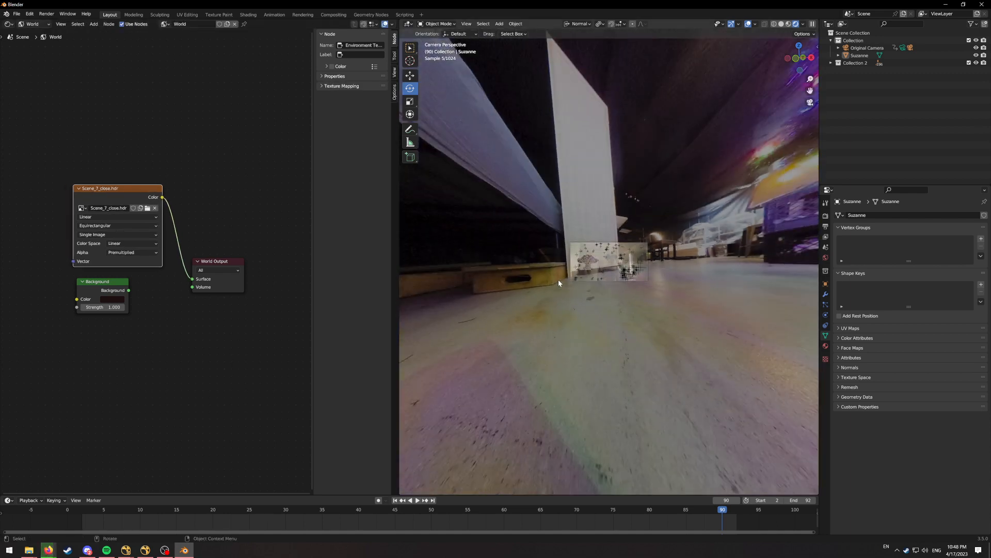
scroll(559, 280, "up", 8)
scroll(559, 280, "down", 2)
scroll(558, 280, "up", 2)
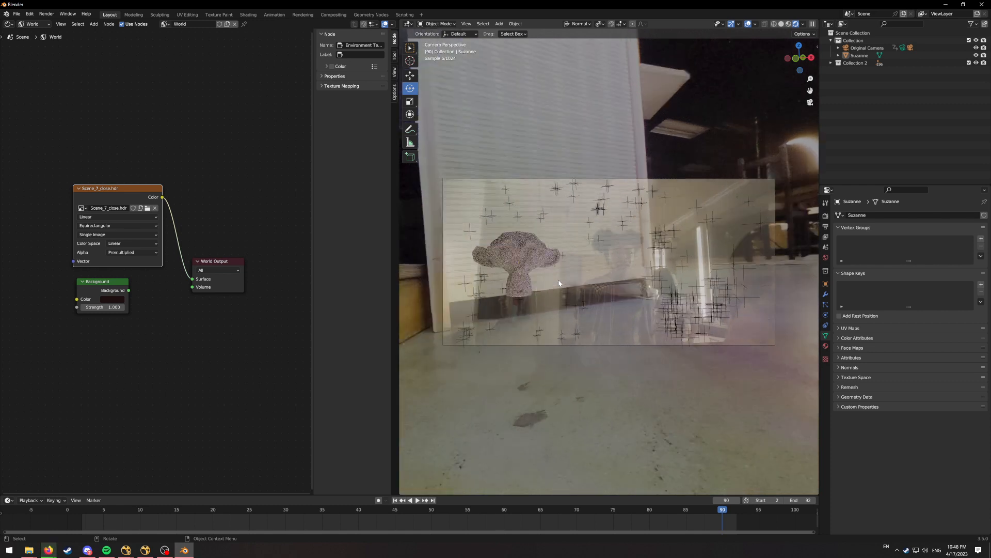
Delete the Background node and move the environment texture node down, level with the World Output node
left_click_drag(109, 285, 117, 321)
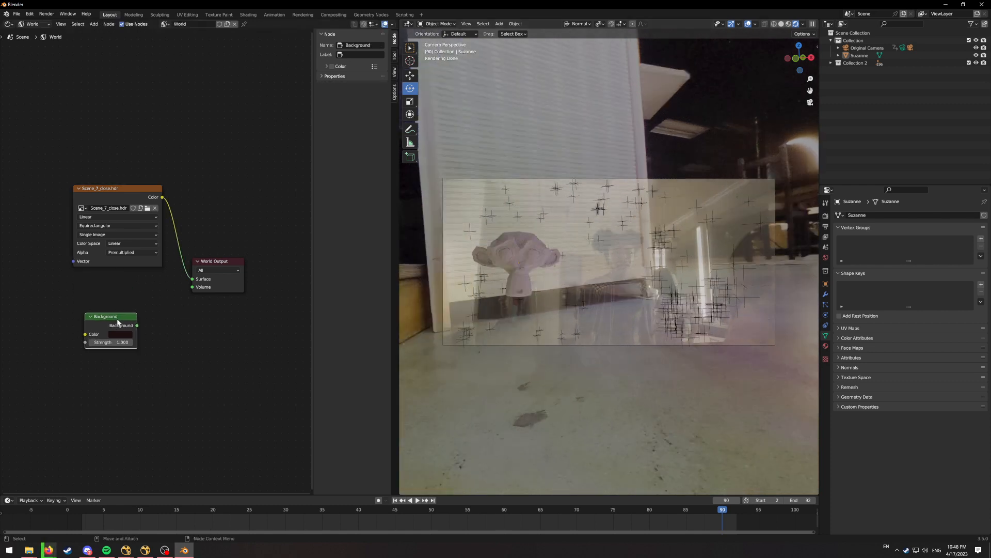
right_click(117, 321)
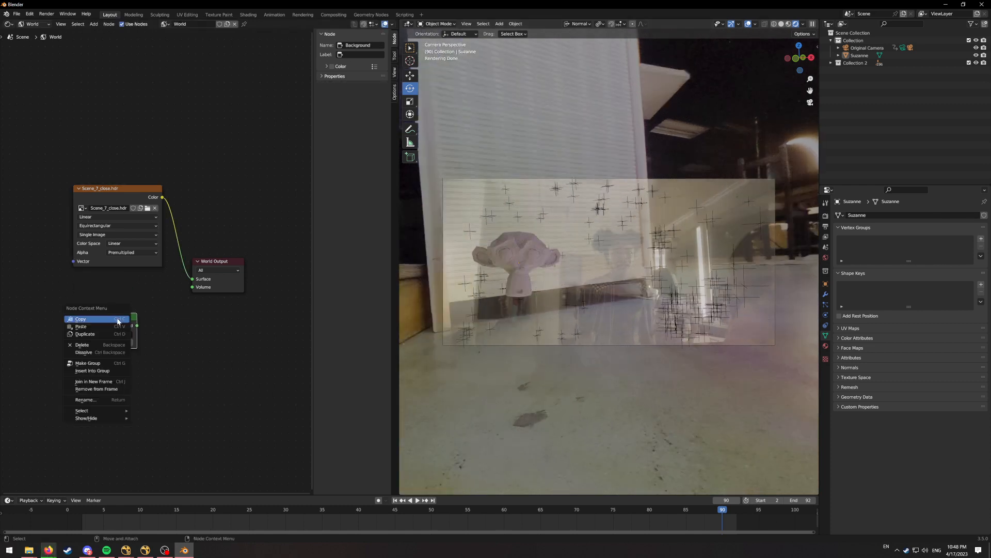
left_click(108, 346)
middle_click_drag(109, 296, 213, 312)
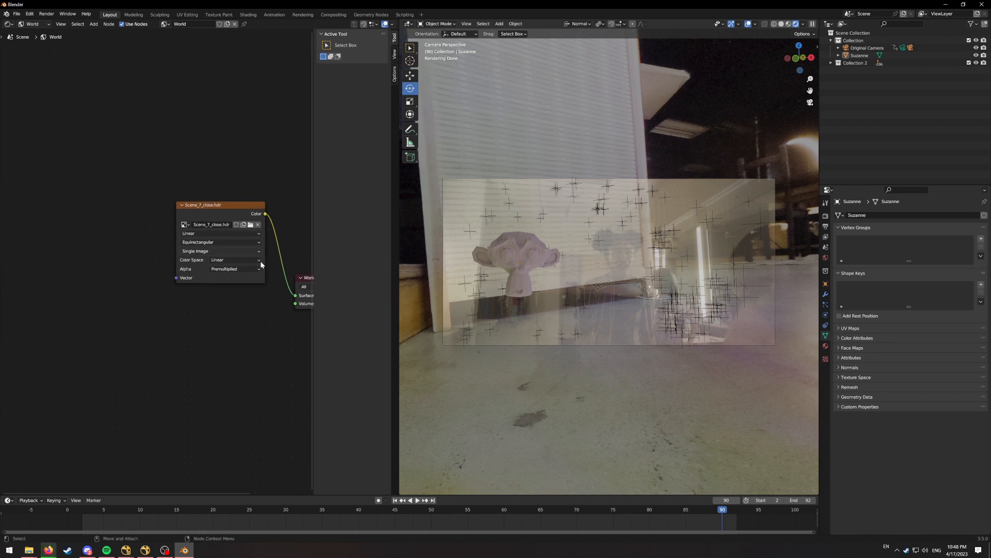
left_click_drag(224, 212, 222, 284)
scroll(618, 269, "down", 7)
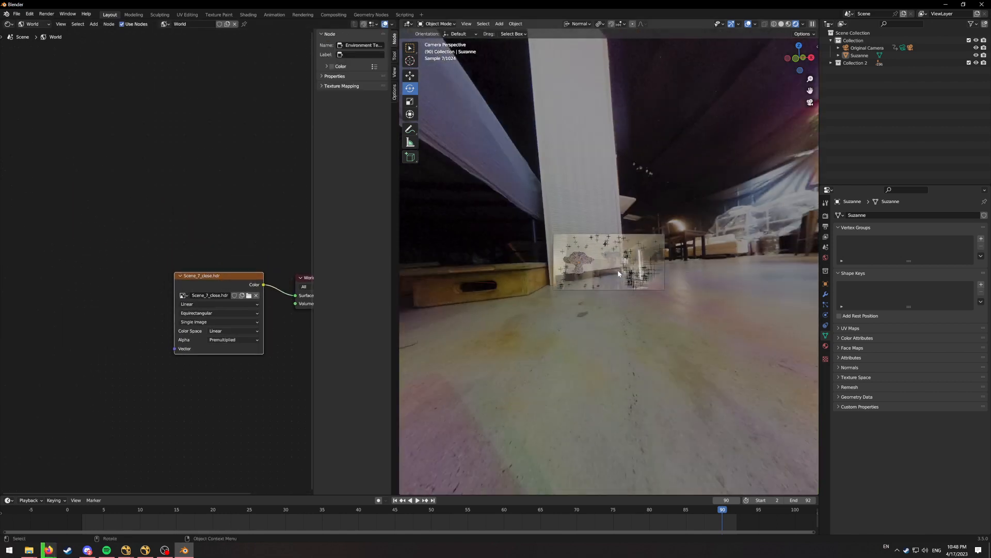
scroll(618, 269, "up", 3)
scroll(619, 274, "down", 1)
scroll(618, 274, "up", 1)
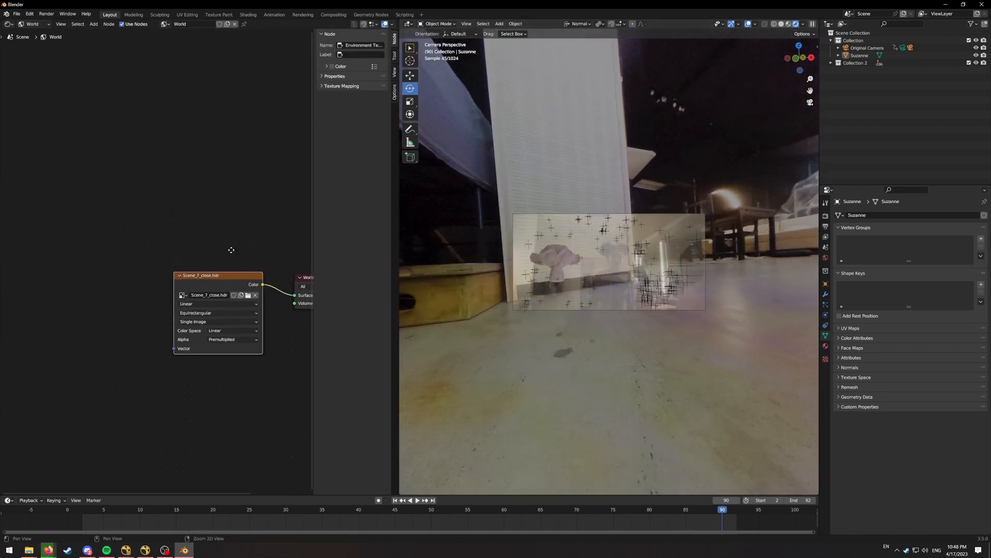
Add a Mapping node and place it to the left of the environment texture node
middle_click_drag(230, 248, 182, 193)
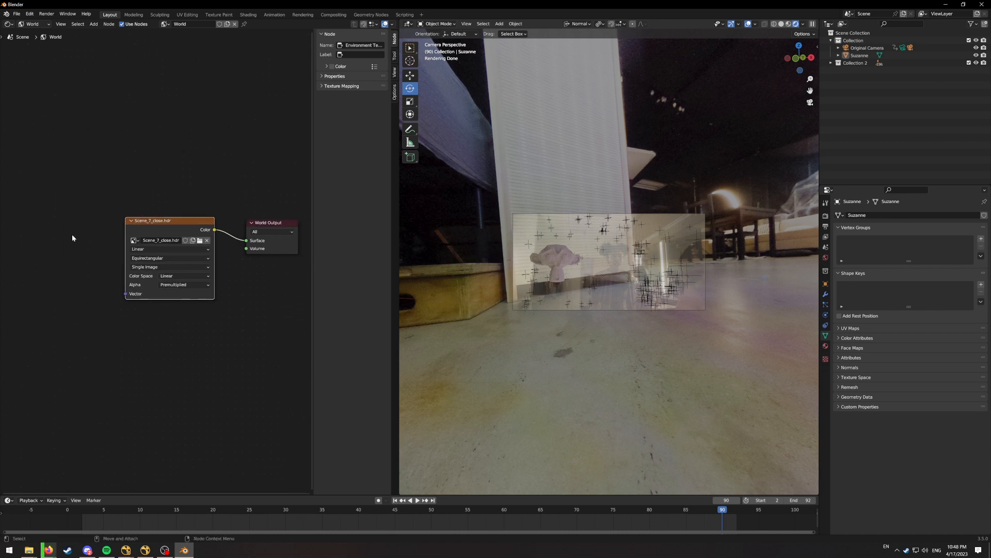
key("shift+a")
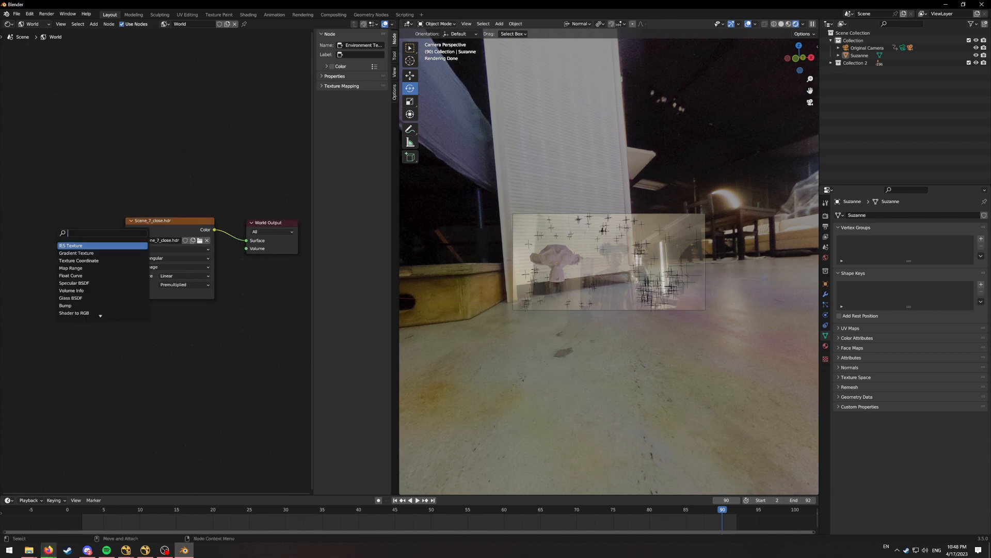
type("mapp")
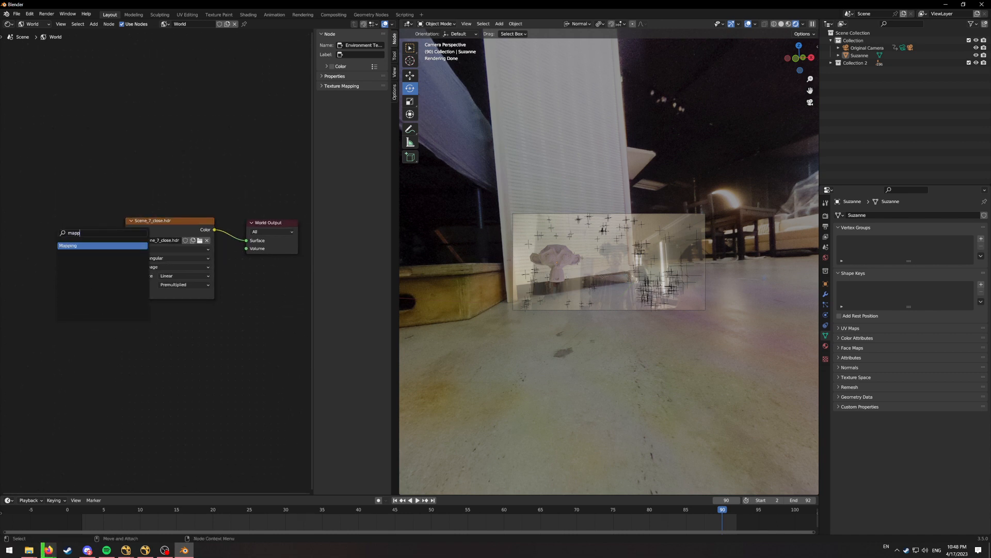
key("Return")
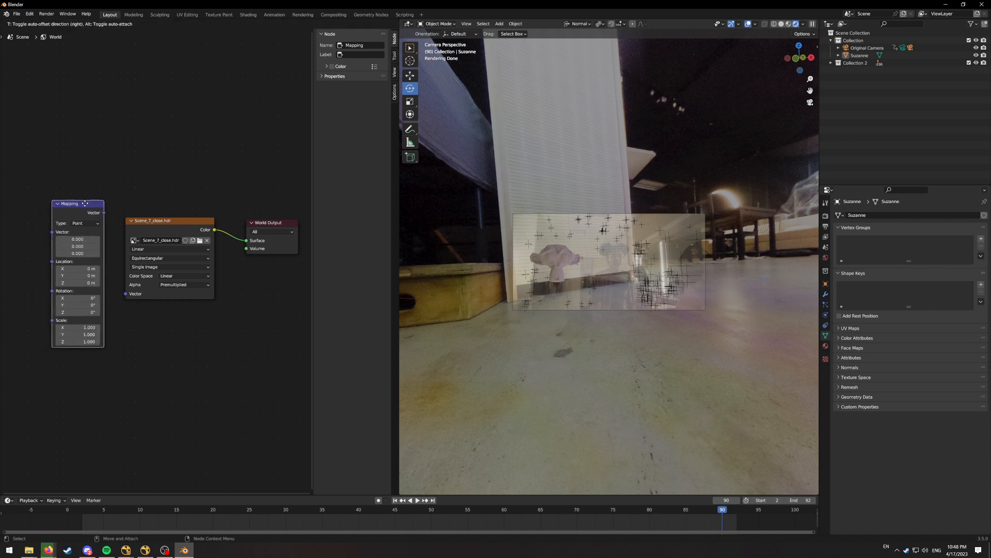
left_click(60, 325)
Add a Texture Coordinate node and place it to the left of the Mapping node
middle_click_drag(45, 288, 173, 279)
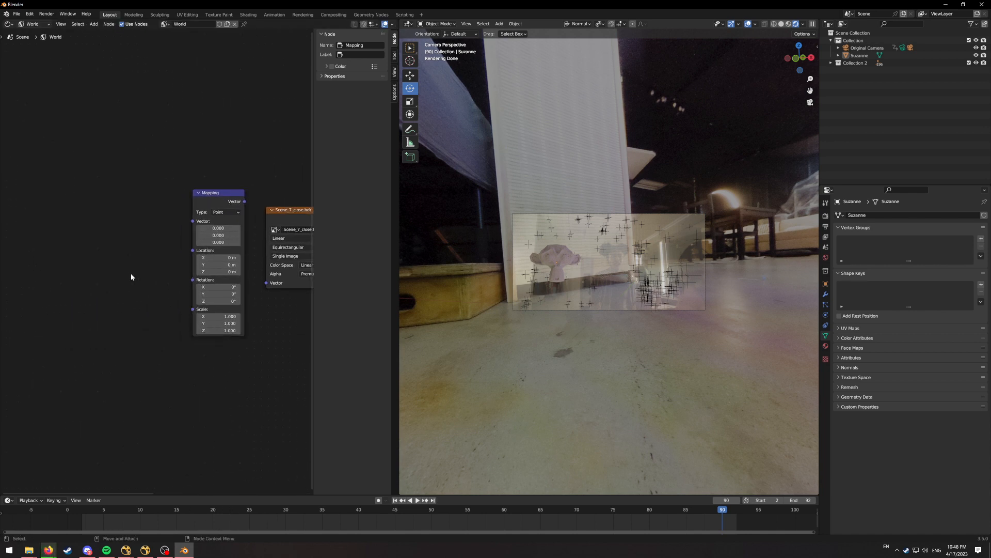
key("shift+a")
type("coor")
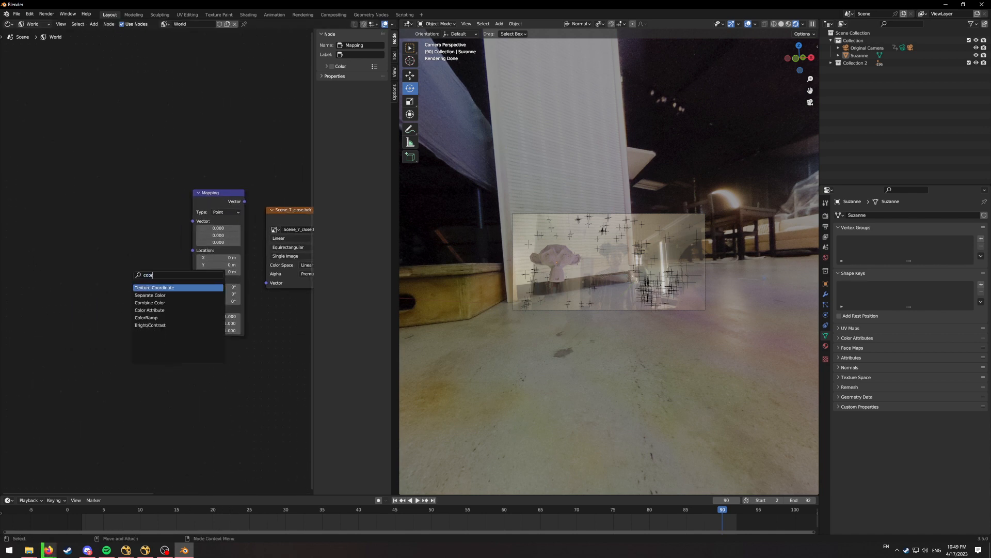
key("Return")
left_click(131, 250)
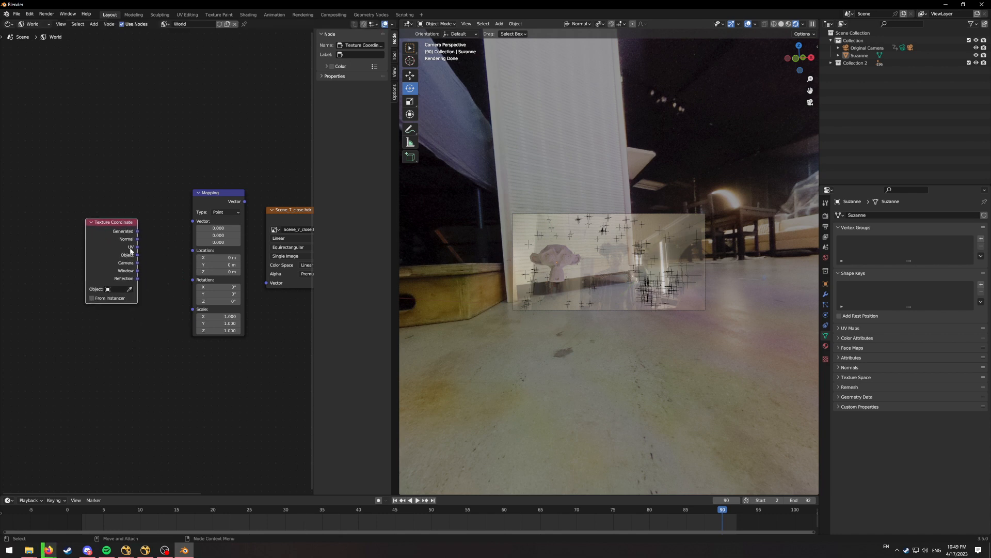
key("g")
left_click(178, 239)
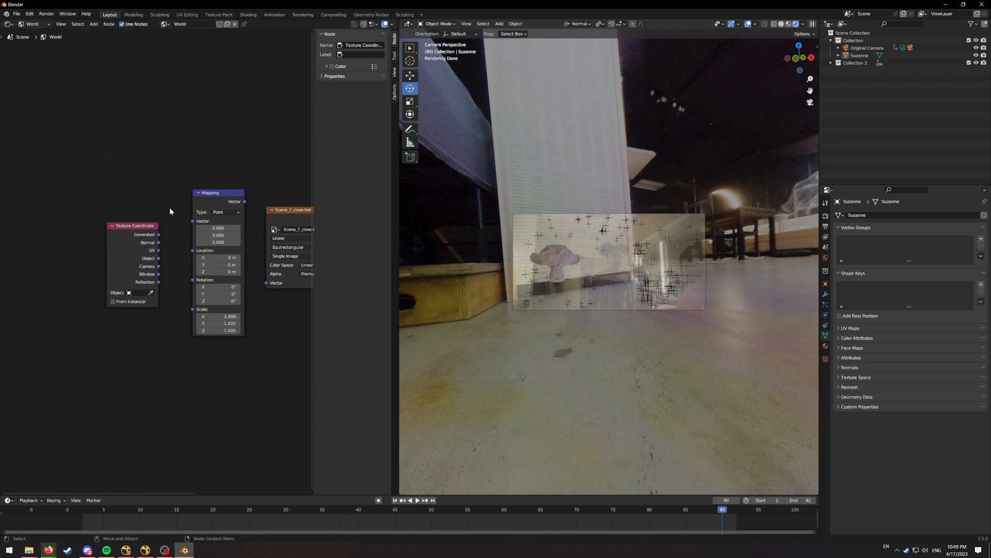
Connect the Texture Coordinate's Generated output to the Mapping Vector input, and the Mapping output to the environment texture's Vector
middle_click_drag(188, 197, 135, 193)
left_click_drag(139, 217, 107, 235)
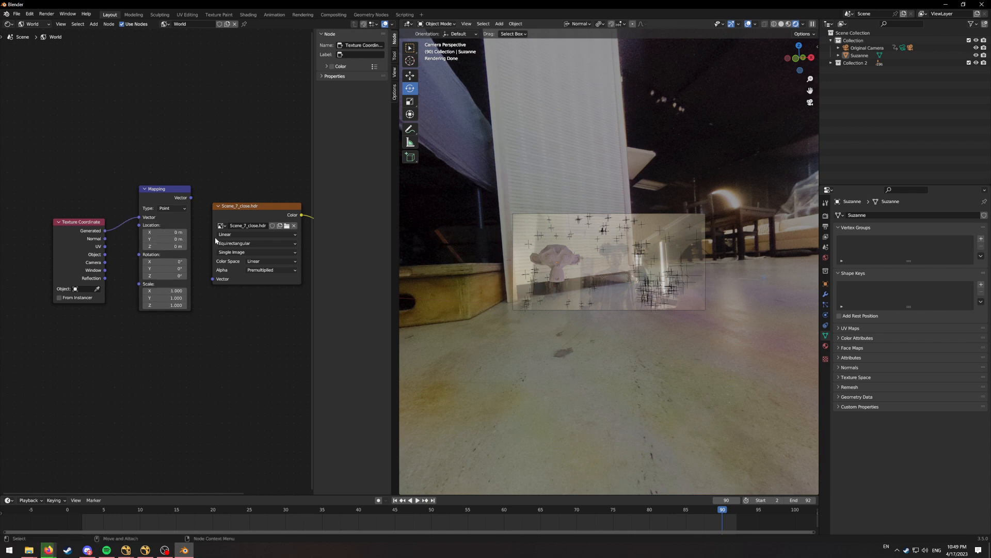
left_click_drag(191, 198, 213, 279)
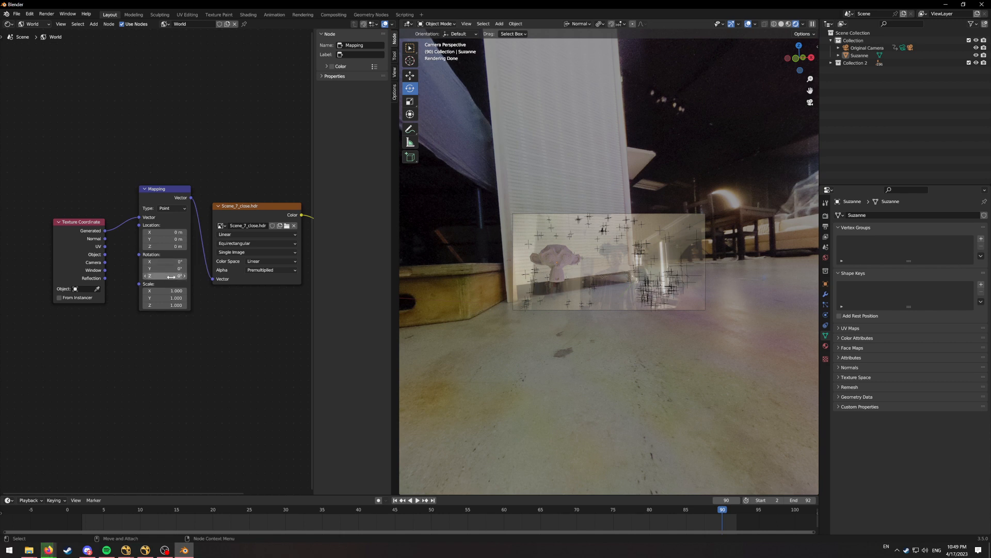
Set the Mapping rotation to X 3.2°, Y -3.6° and Z -116°, and play back the shot
left_click_drag(168, 277, 187, 262)
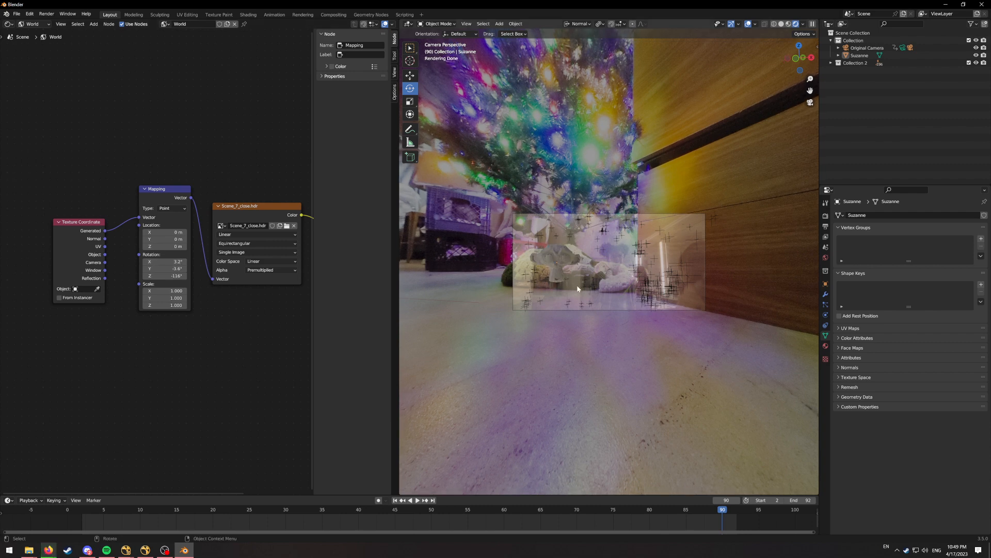
key("space")
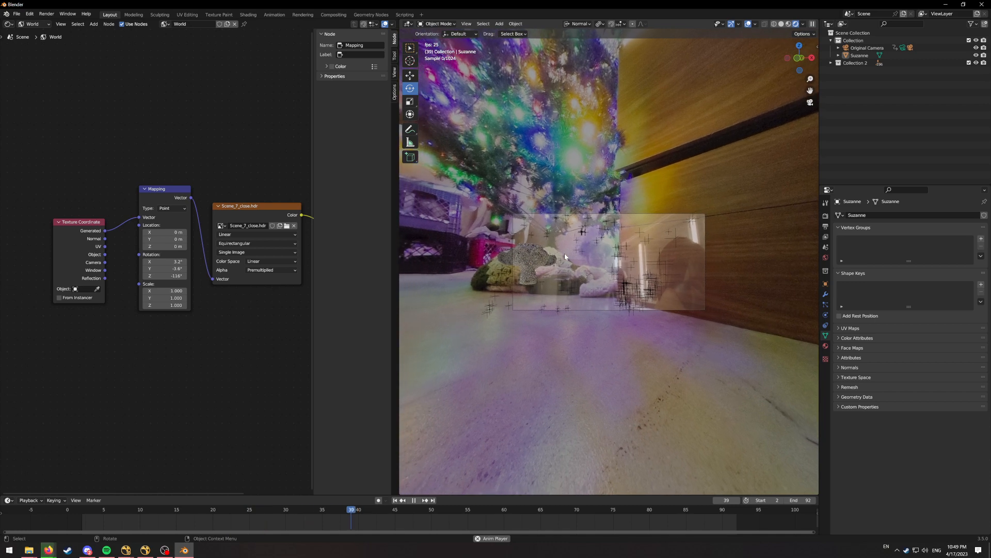
key("space")
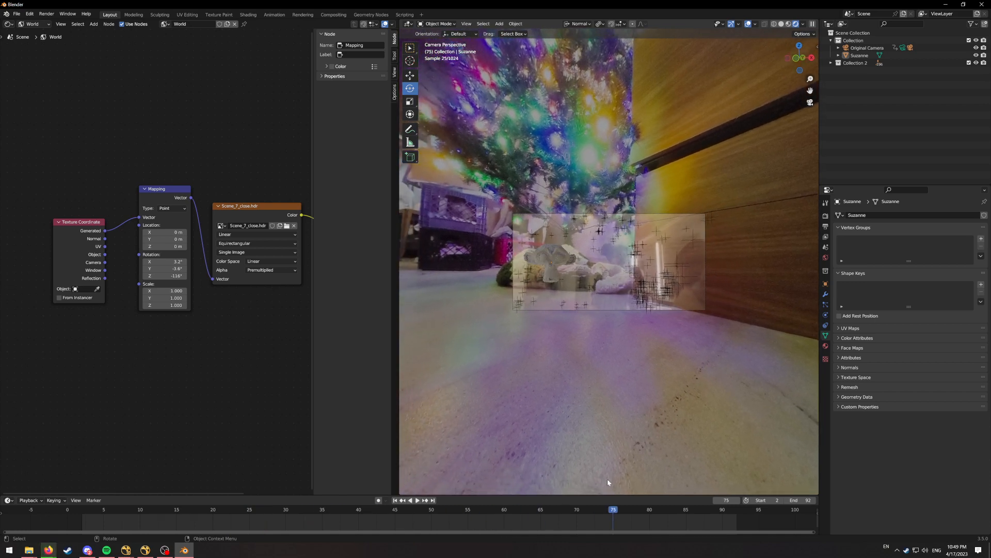
Return to frame 2 and turn the Shader Editor back into a 3D Viewport
key("space")
left_click_drag(118, 476, 79, 469)
left_click(9, 24)
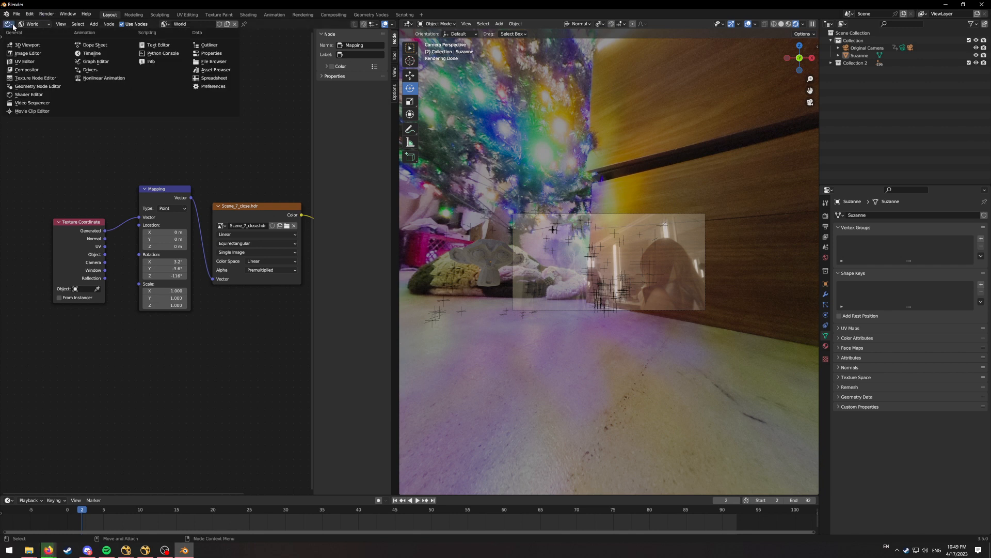
left_click(23, 45)
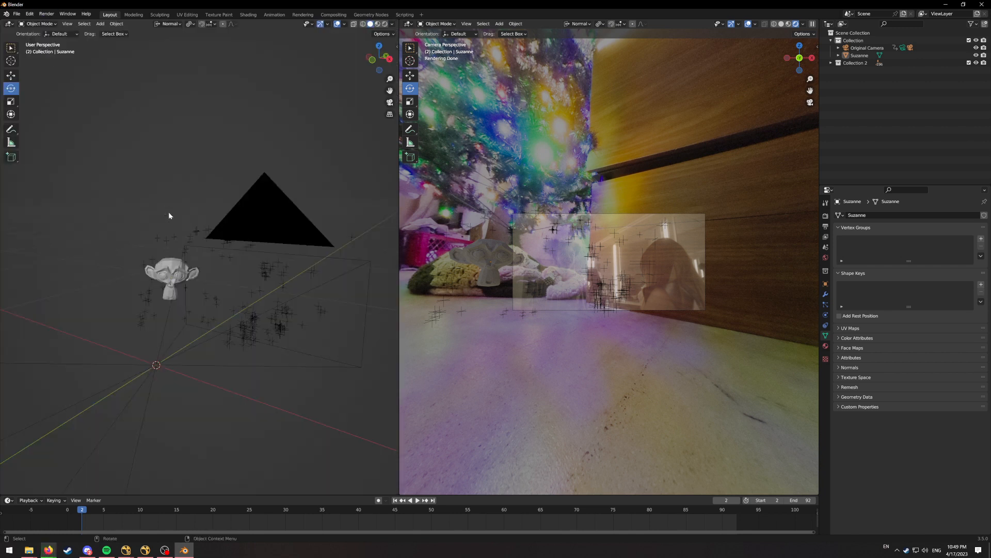
scroll(211, 236, "up", 3)
scroll(210, 235, "down", 5)
Render frame 2 as a still image, inspect the result up close, and close the render window
left_click(46, 14)
left_click(57, 22)
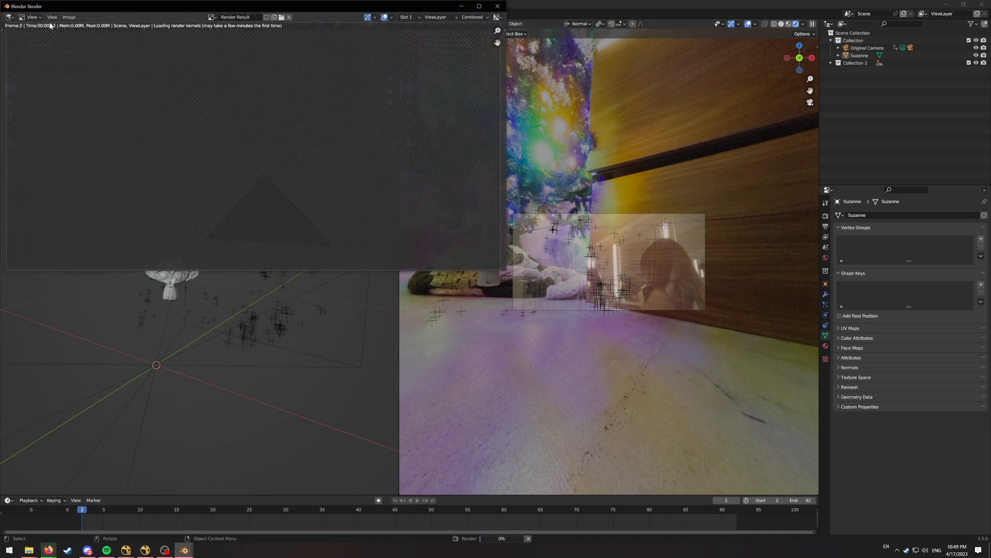
scroll(307, 174, "down", 4)
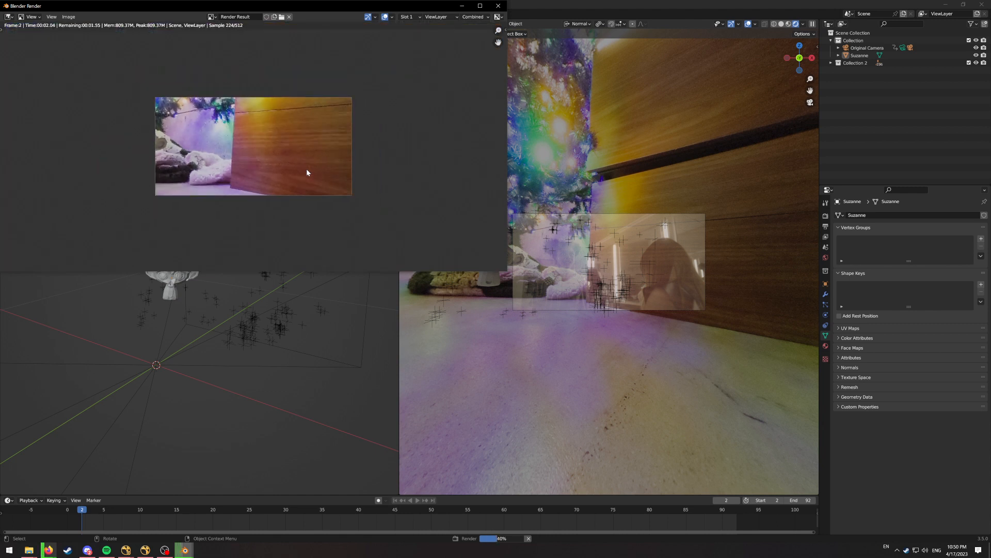
scroll(307, 173, "up", 2)
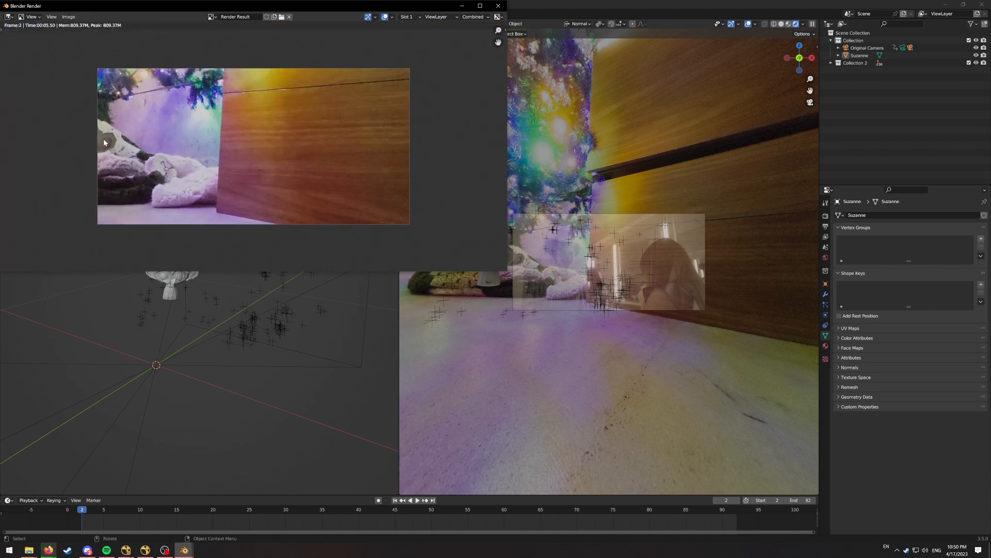
scroll(298, 174, "up", 2)
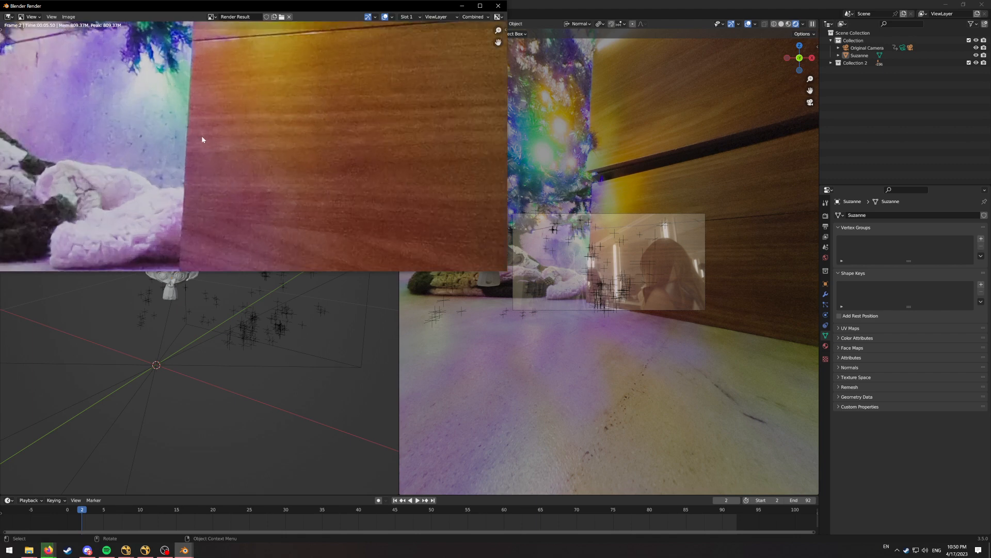
scroll(205, 137, "down", 3)
left_click(504, 6)
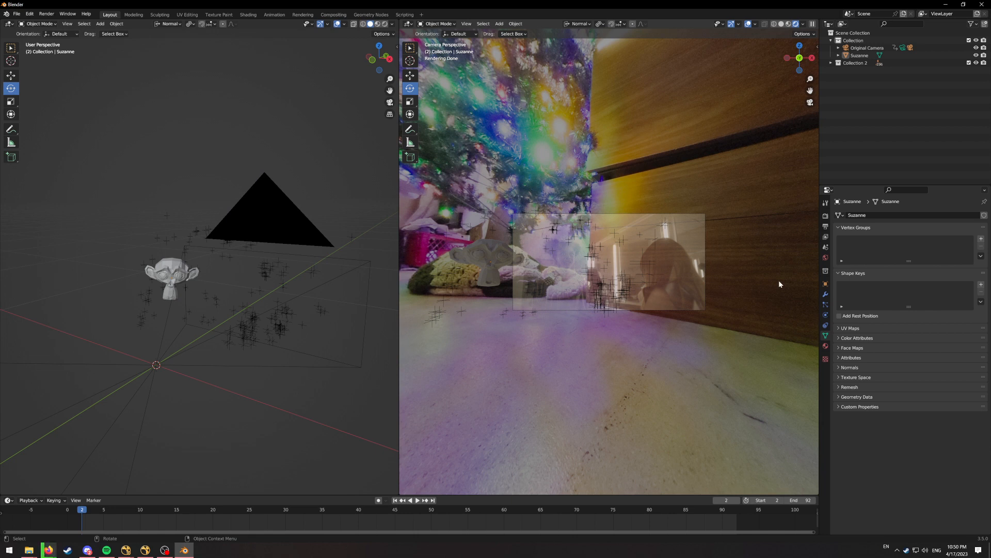
Enable the Transparent film option in the scene's render properties
left_click(826, 216)
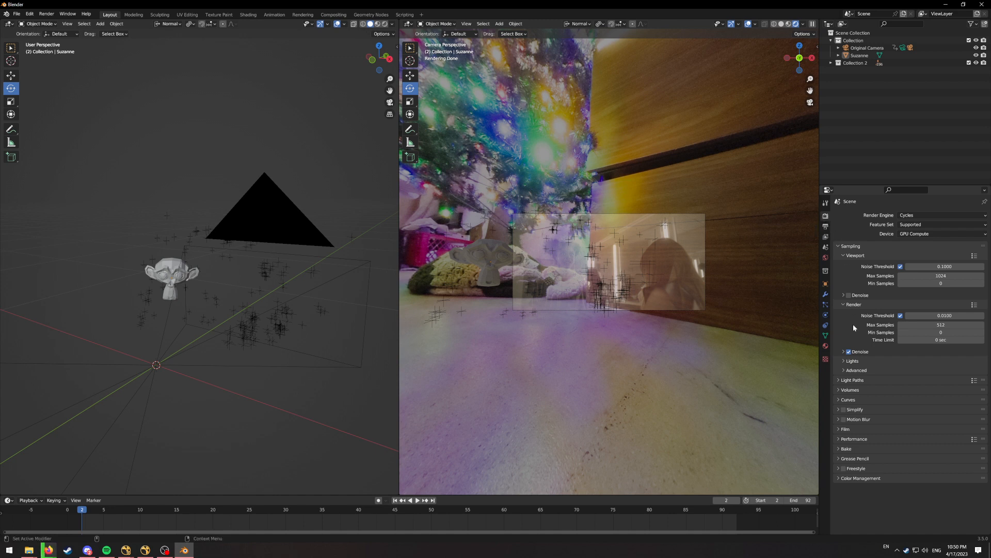
left_click(839, 430)
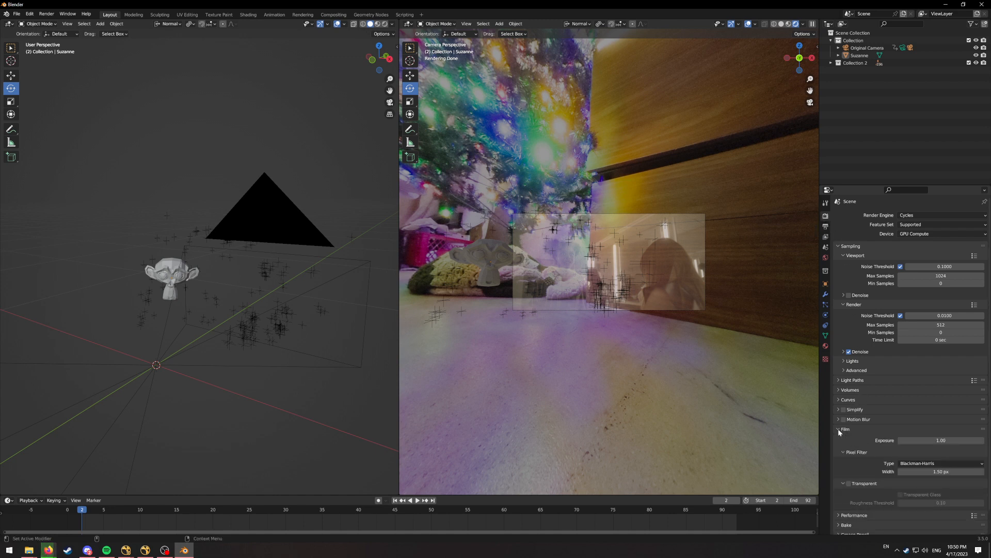
left_click(871, 483)
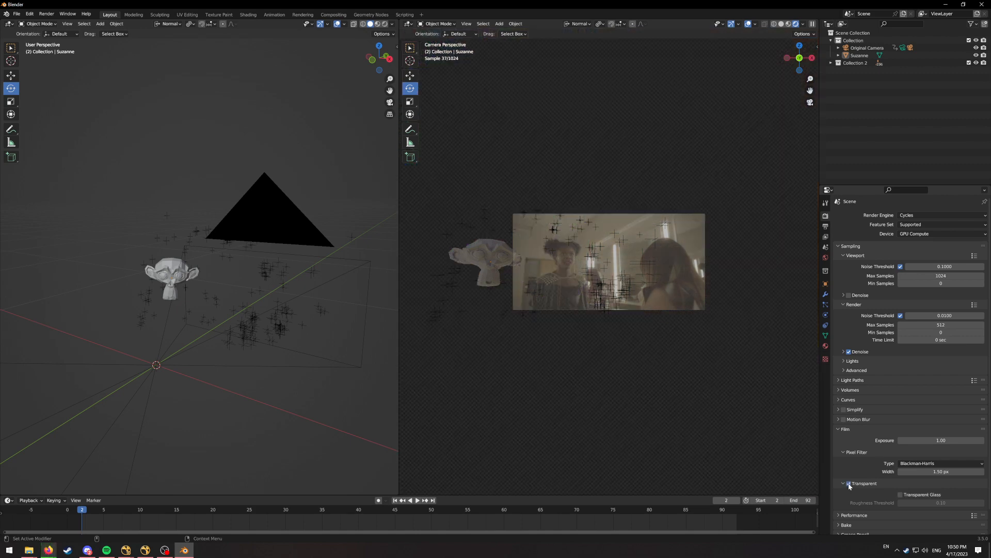
Render the current frame as a still image, inspect the transparent background, and close the render window
left_click(46, 14)
left_click(55, 23)
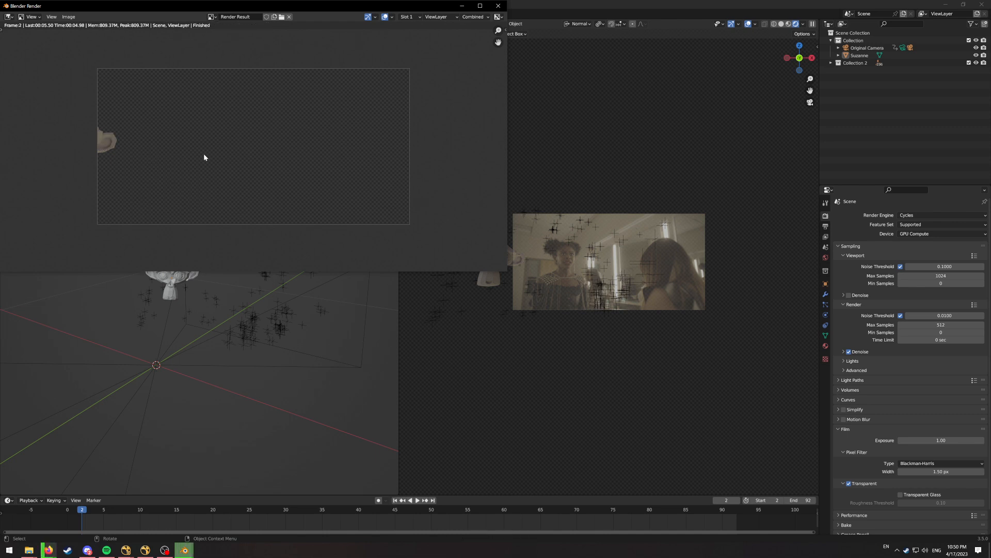
scroll(110, 160, "up", 3)
scroll(111, 161, "down", 2)
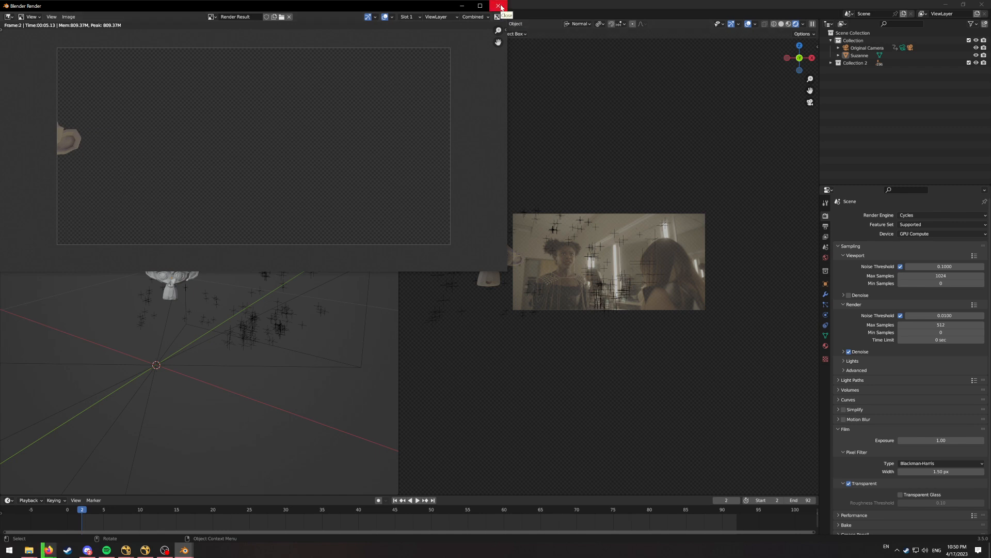
left_click(499, 6)
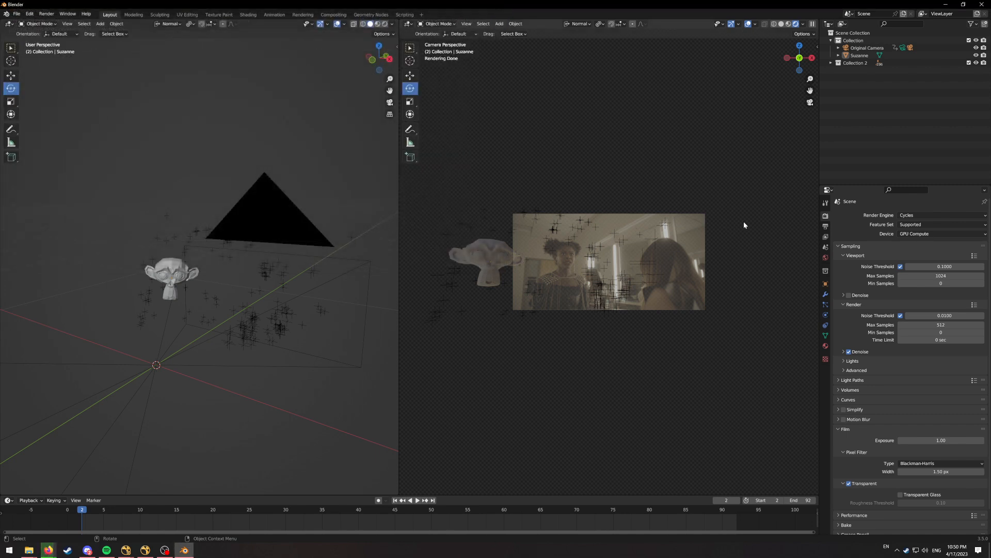
Check the contents of the alleyestest_3drender output folder in File Explorer and return to Blender
mouse_move(29, 550)
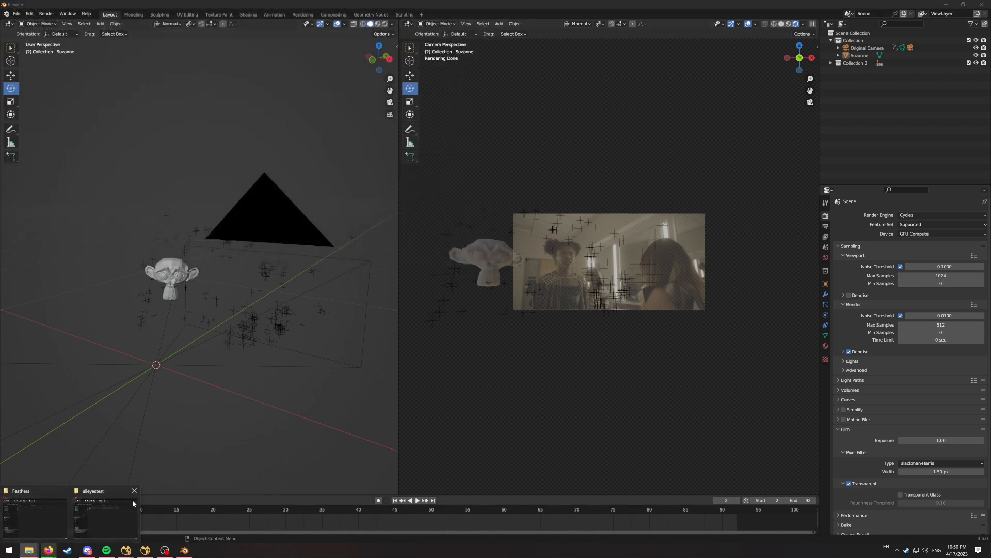
left_click(122, 506)
double_click(318, 175)
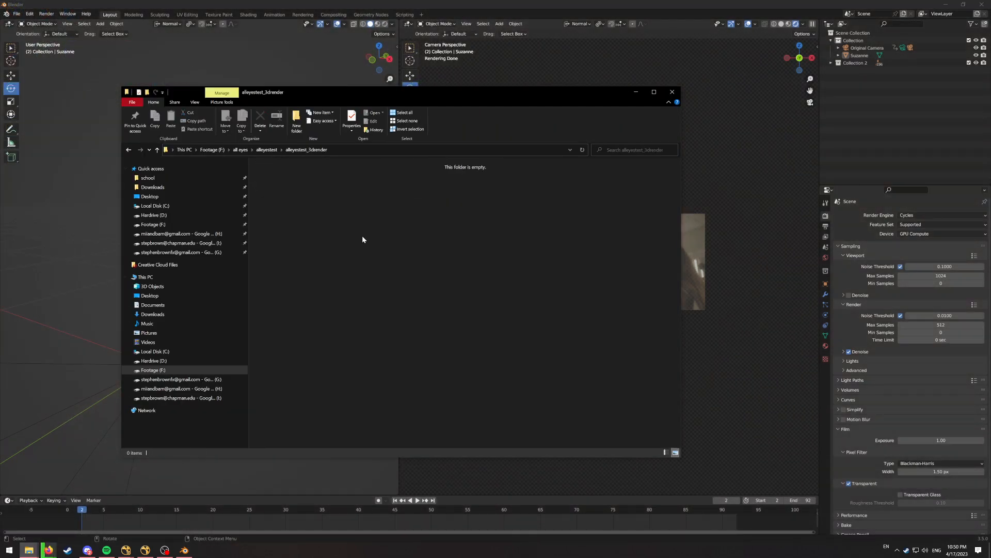
left_click(268, 55)
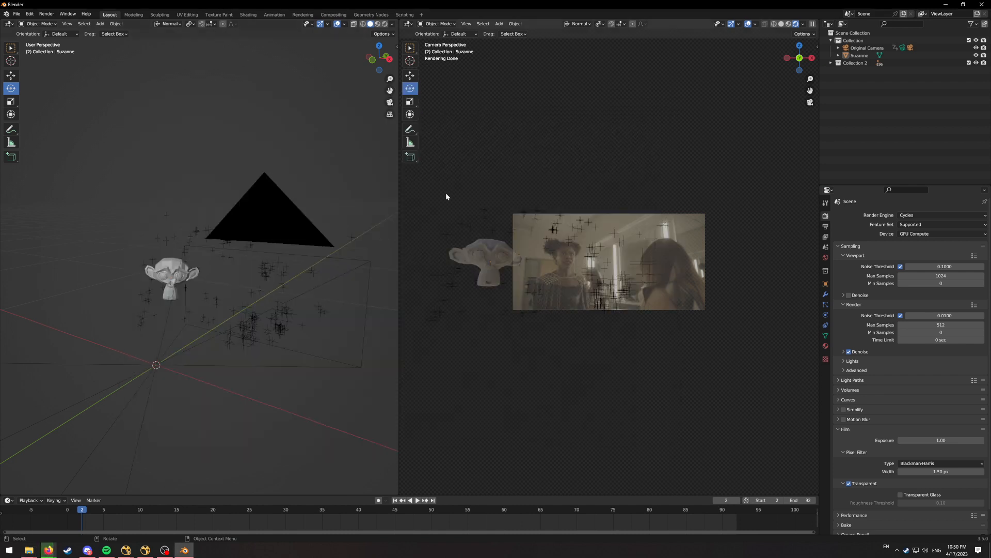
Scrub the shot to frame 58, render the full animation, and close the render window
left_click_drag(119, 512, 490, 495)
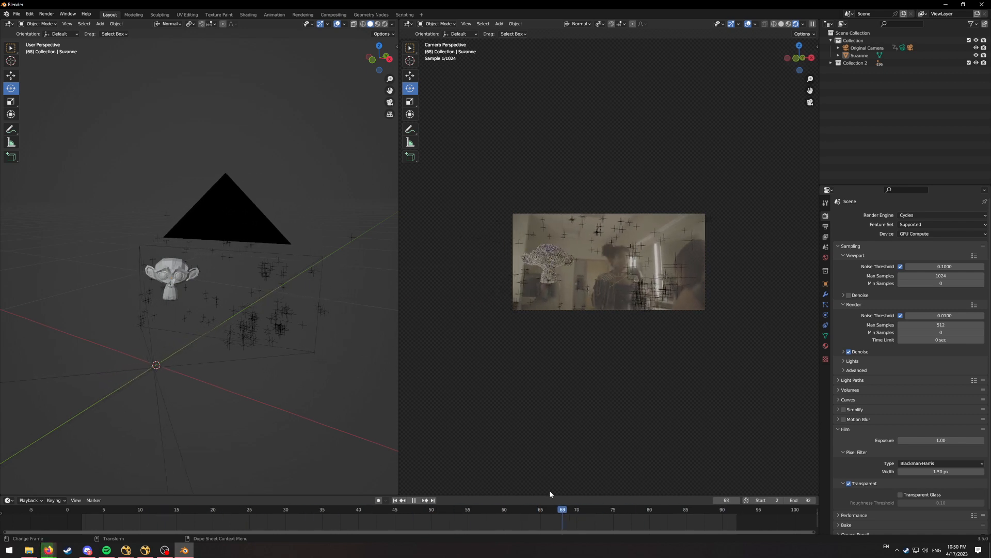
left_click(46, 13)
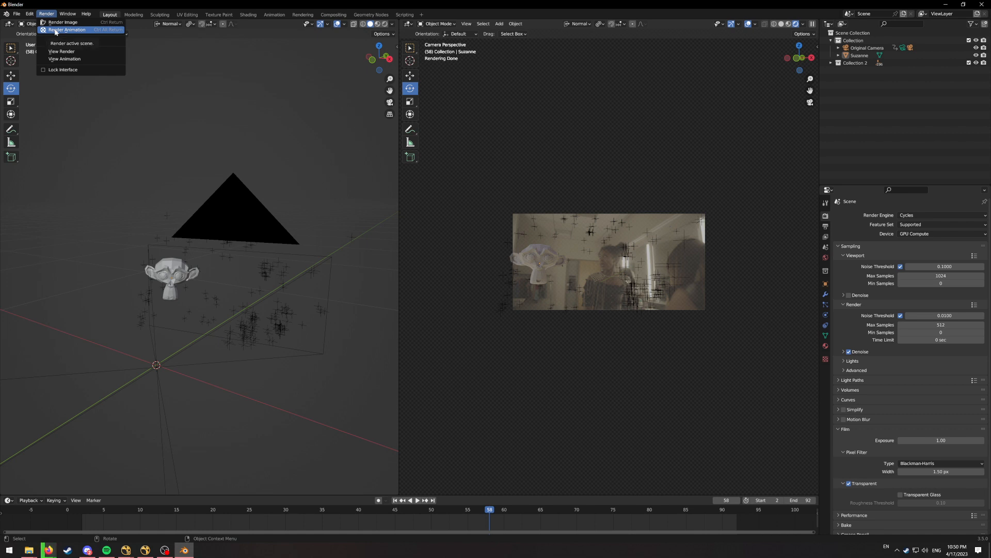
left_click(67, 29)
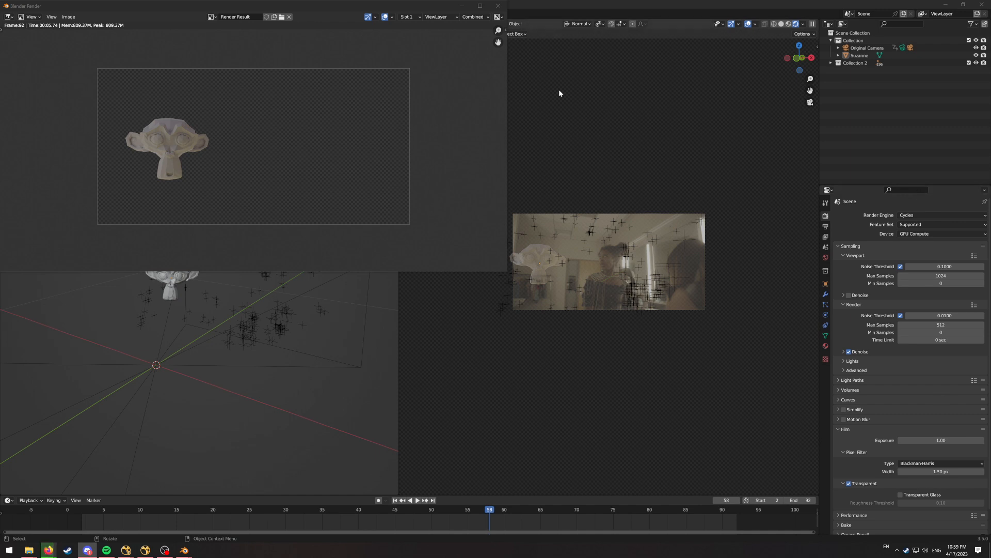
left_click(498, 6)
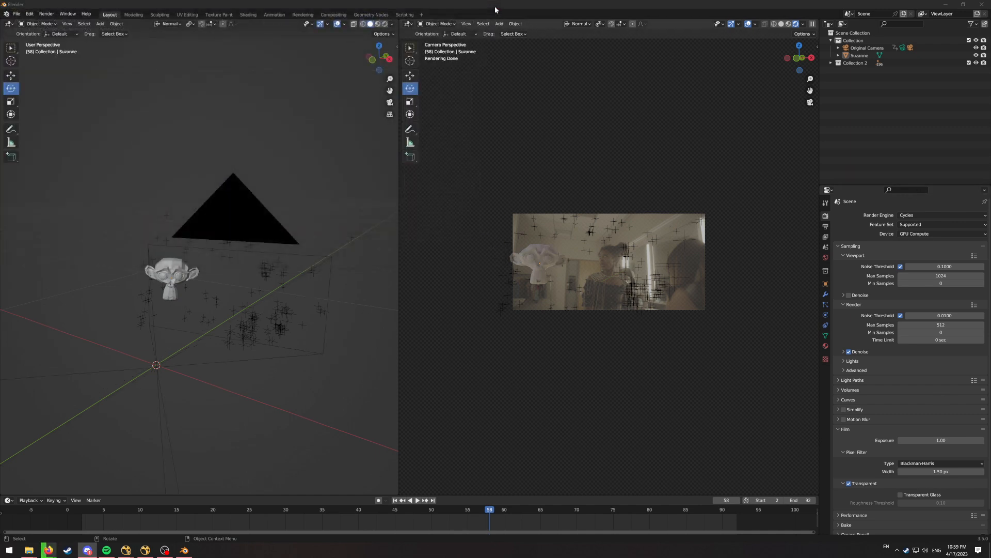
Save the scene as alleyestest.blend in F:\all eyes\alleyestest and quit Blender
left_click(982, 4)
left_click(462, 288)
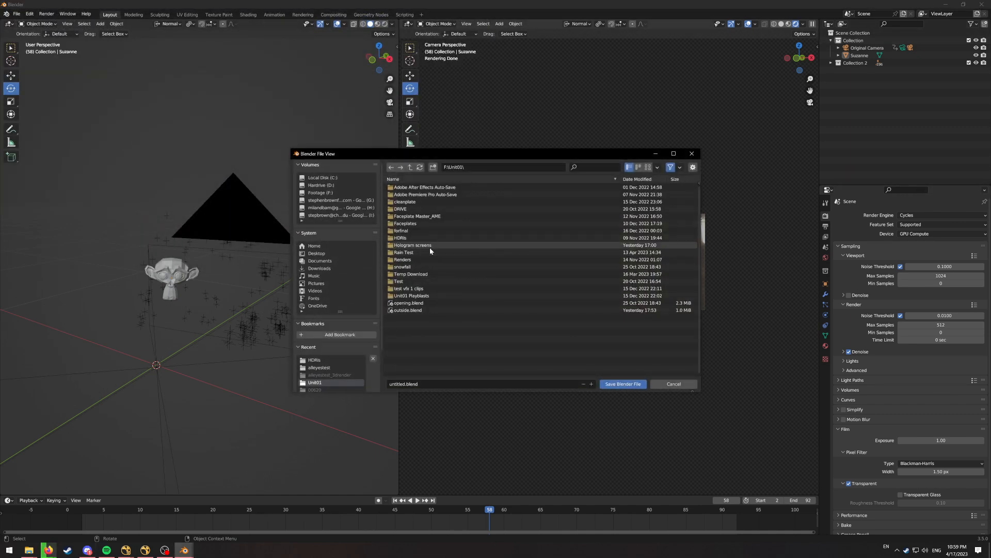
left_click(324, 368)
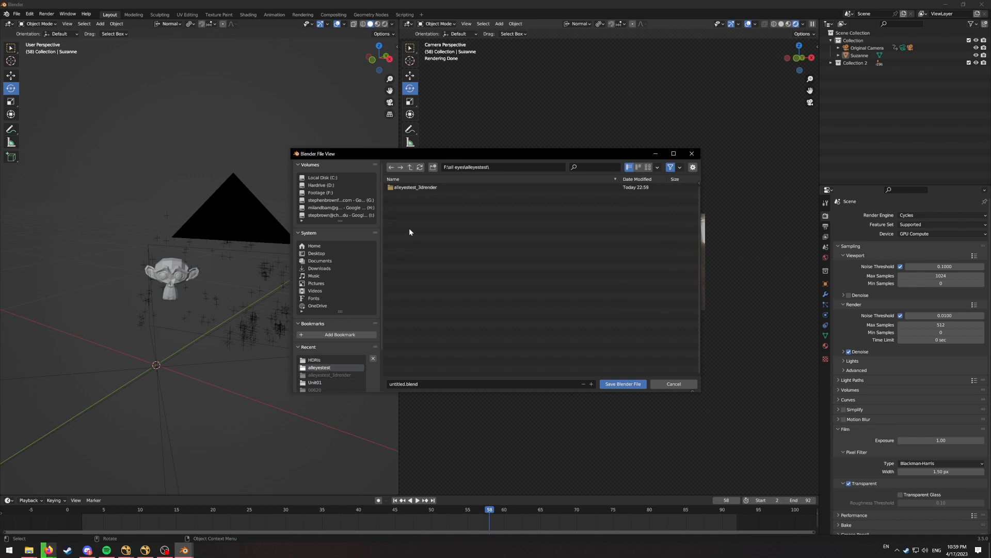
left_click(426, 384)
left_click(403, 384)
left_click(624, 384)
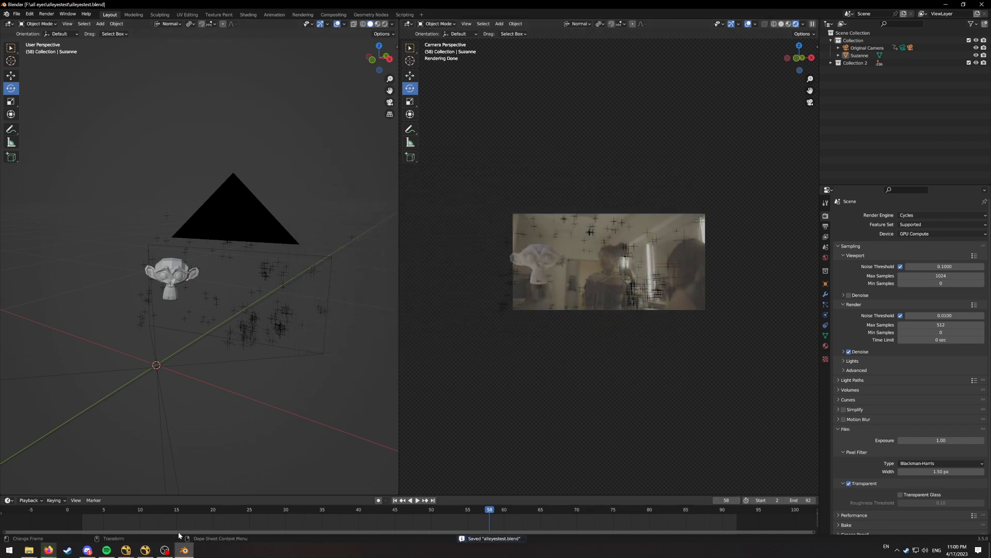
left_click(981, 7)
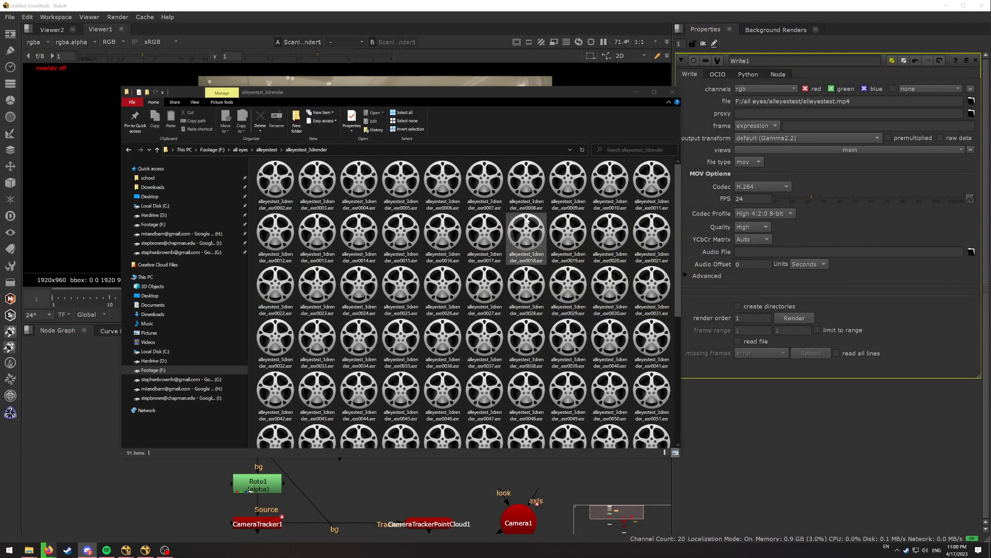
Look through the rendered EXR frames in the alleyestest_3drender folder and switch to NukeX
scroll(568, 310, "down", 4)
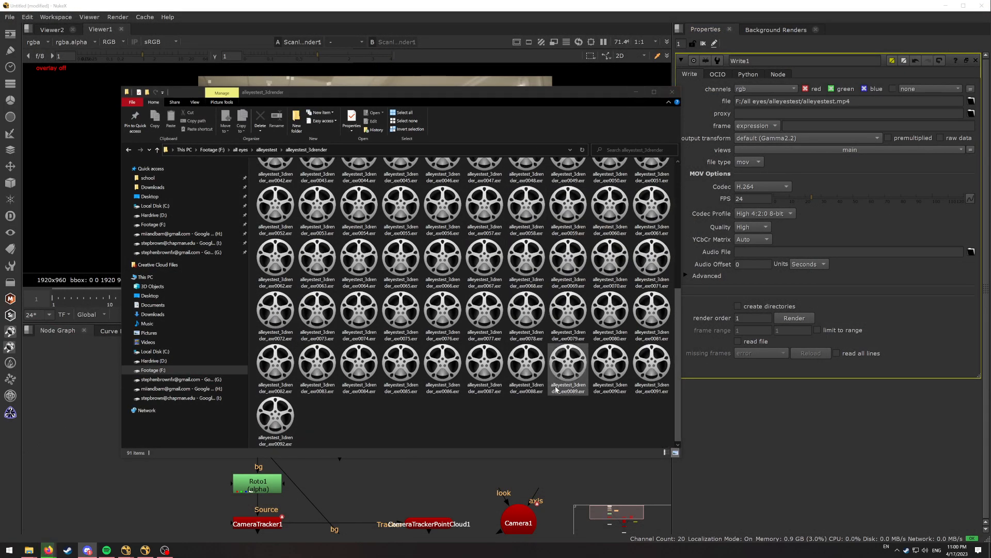
left_click_drag(646, 421, 259, 134)
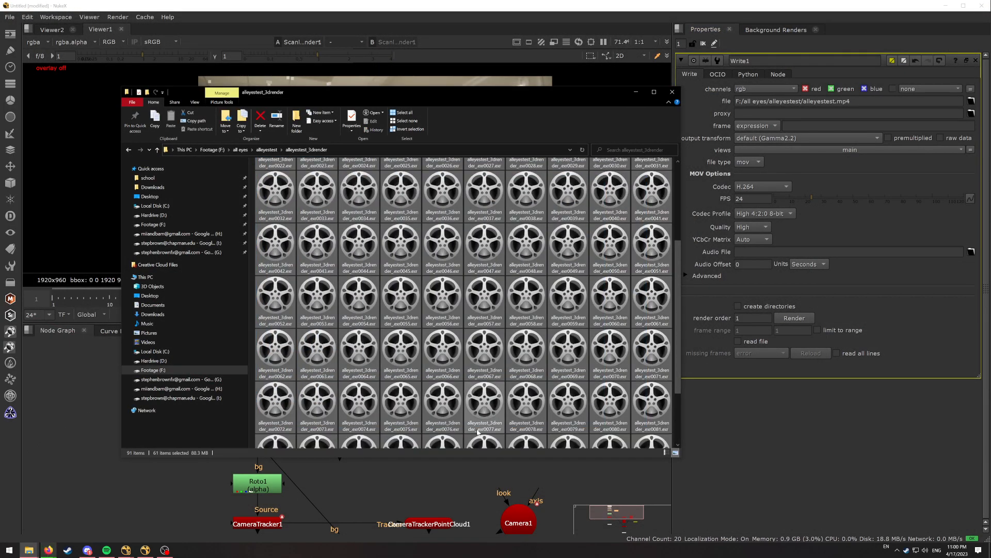
left_click(476, 426)
left_click(102, 443)
Separate the Read1 footage node from the camera-tracking nodes to free up space in the node graph
scroll(275, 429, "down", 5)
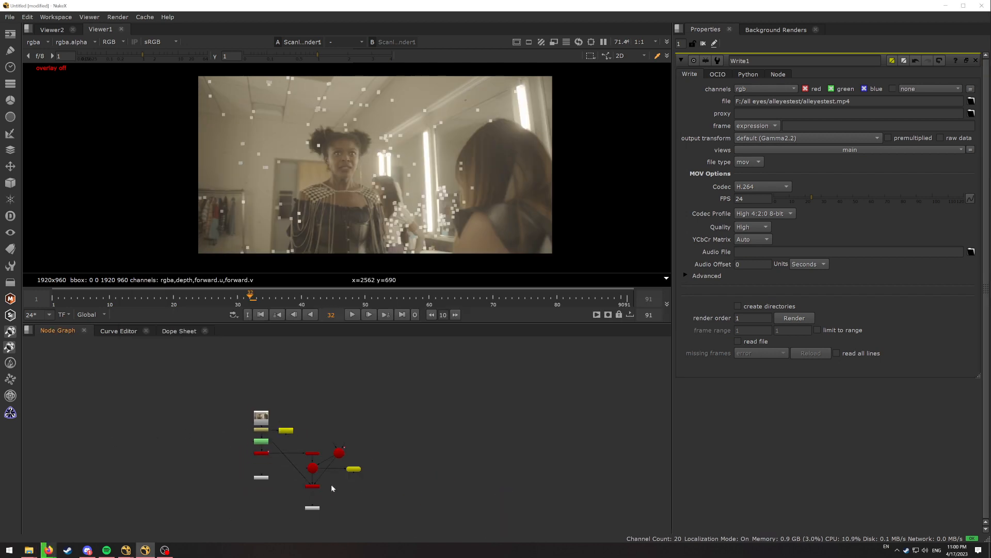
middle_click_drag(302, 386, 322, 354)
left_click_drag(422, 495, 431, 391)
left_click(349, 415)
scroll(303, 427, "down", 3)
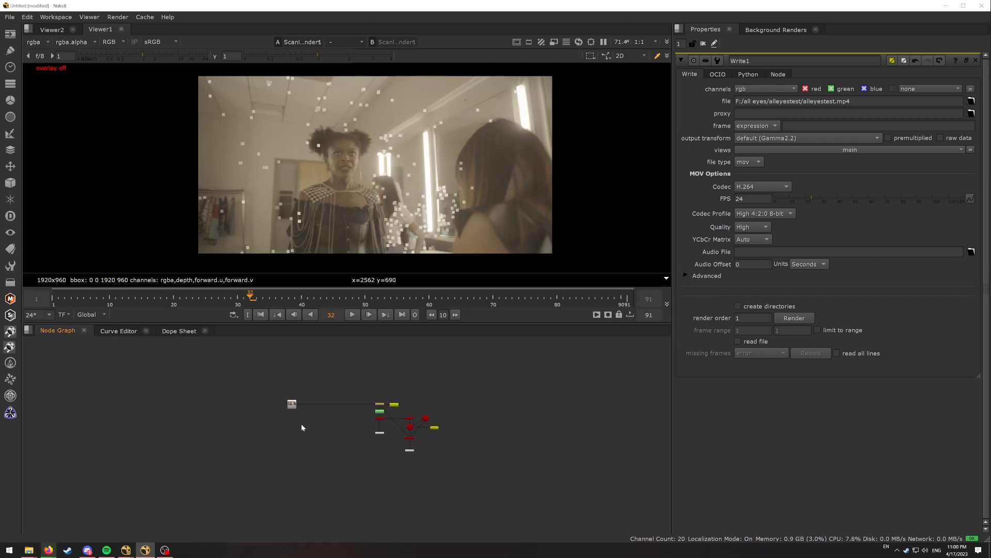
scroll(296, 417, "up", 4)
scroll(403, 444, "down", 2)
scroll(465, 467, "up", 5)
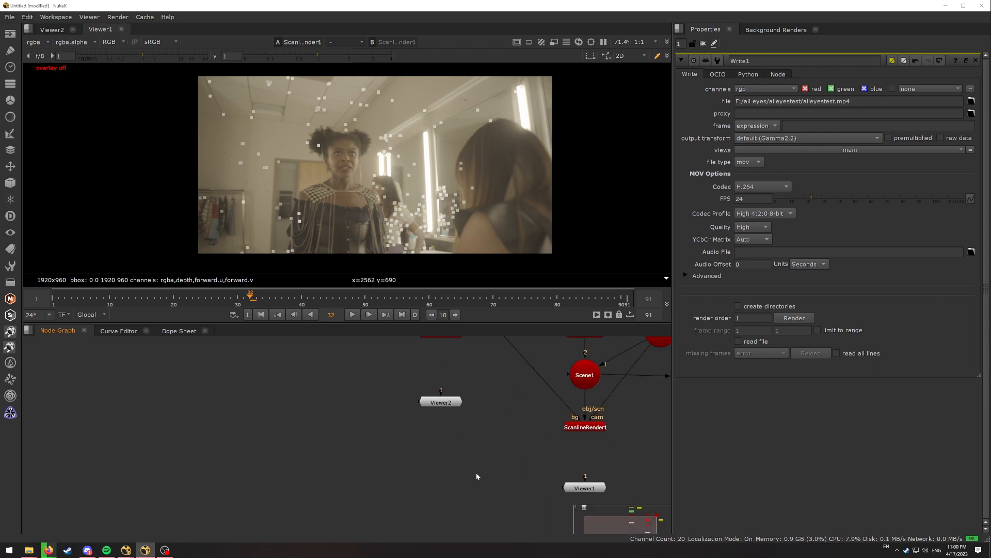
scroll(476, 472, "down", 5)
scroll(372, 413, "up", 5)
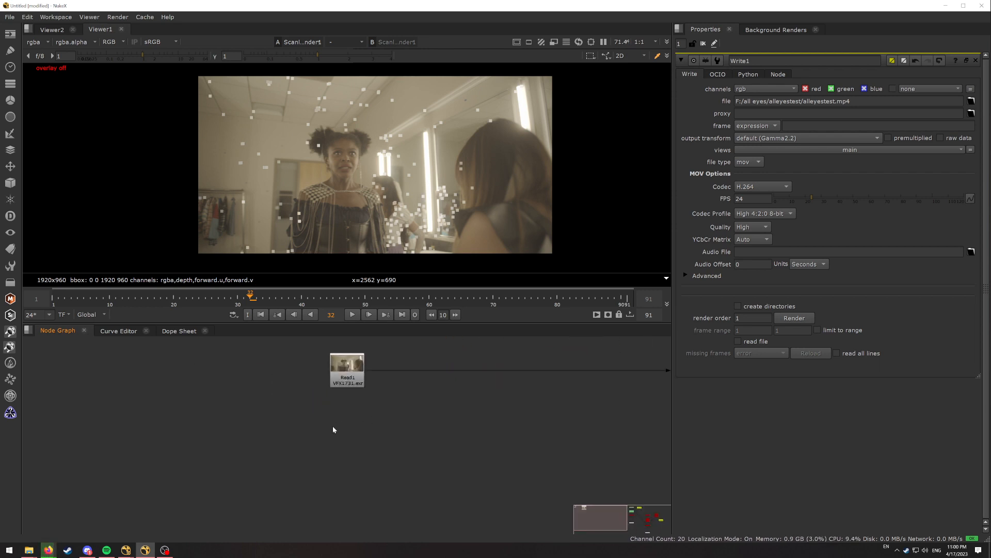
scroll(344, 423, "down", 3)
scroll(346, 408, "up", 4)
scroll(336, 387, "down", 3)
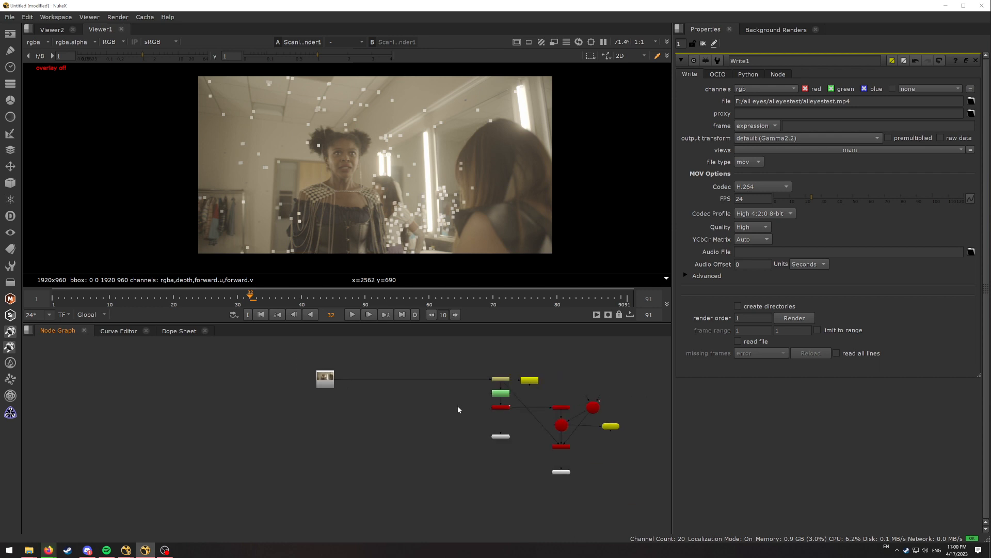
Place Retime1 directly under Read1 and shift the remaining tracking nodes as a group
left_click_drag(506, 383, 329, 395)
left_click_drag(649, 487, 513, 400)
scroll(330, 403, "up", 3)
scroll(331, 403, "down", 2)
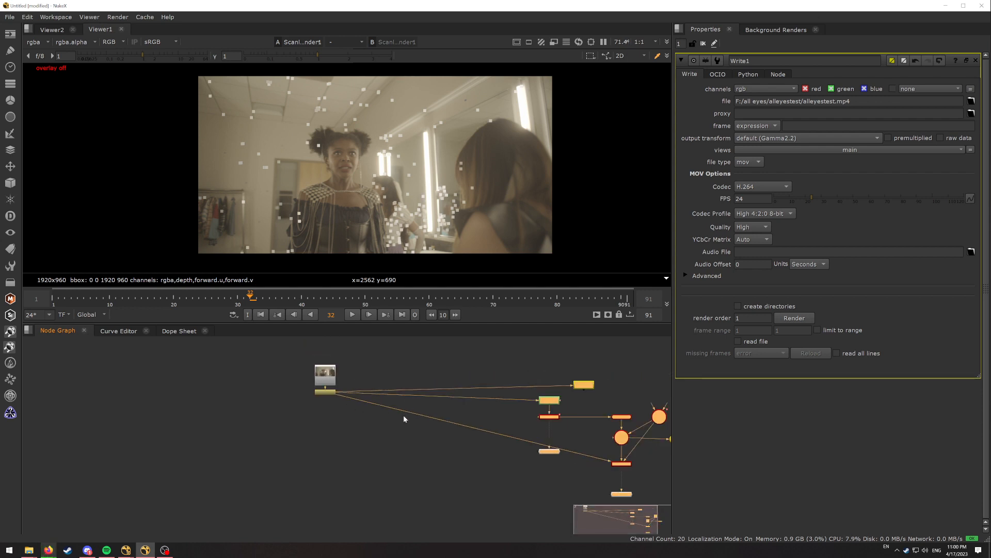
Insert a Dot after Retime1, place it above Roto1, and route Roto1, Write1 and ScanlineRender1 through it
left_click_drag(474, 428, 433, 416, "ctrl")
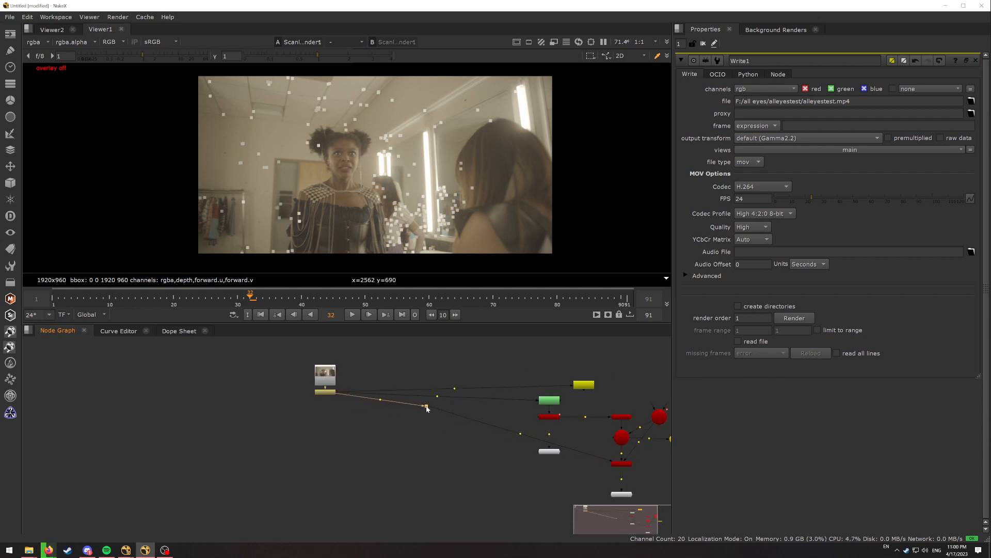
scroll(380, 399, "up", 3)
left_click_drag(322, 387, 452, 412)
left_click_drag(306, 385, 636, 382)
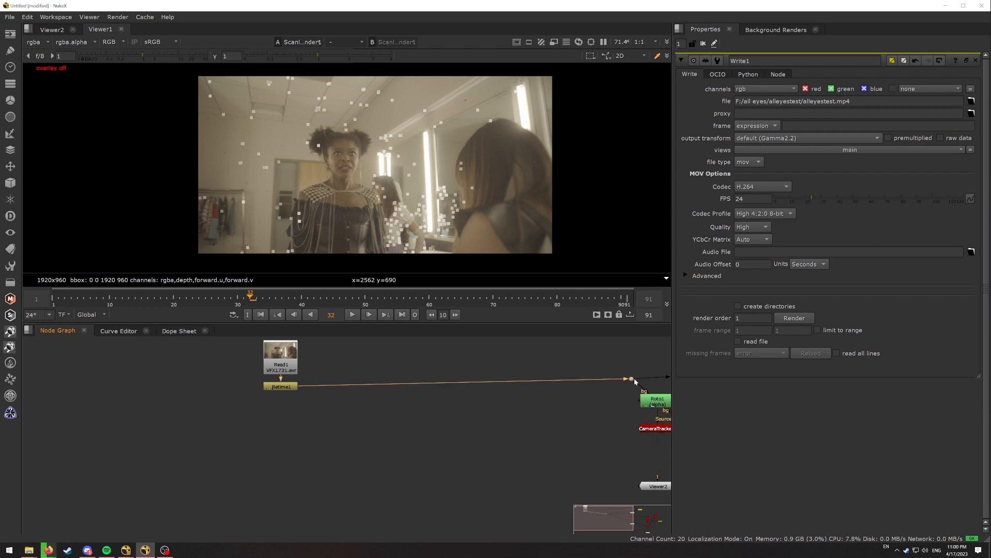
middle_click_drag(636, 381, 457, 379)
left_click_drag(457, 379, 477, 373)
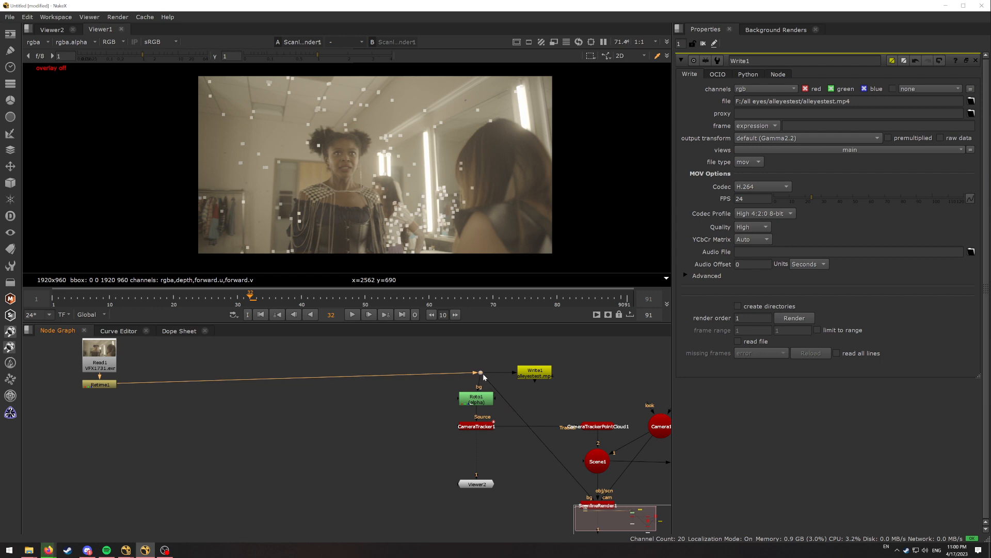
Adjust the position of Read1 and Retime1 together, apart from the tracking nodes
left_click(129, 387)
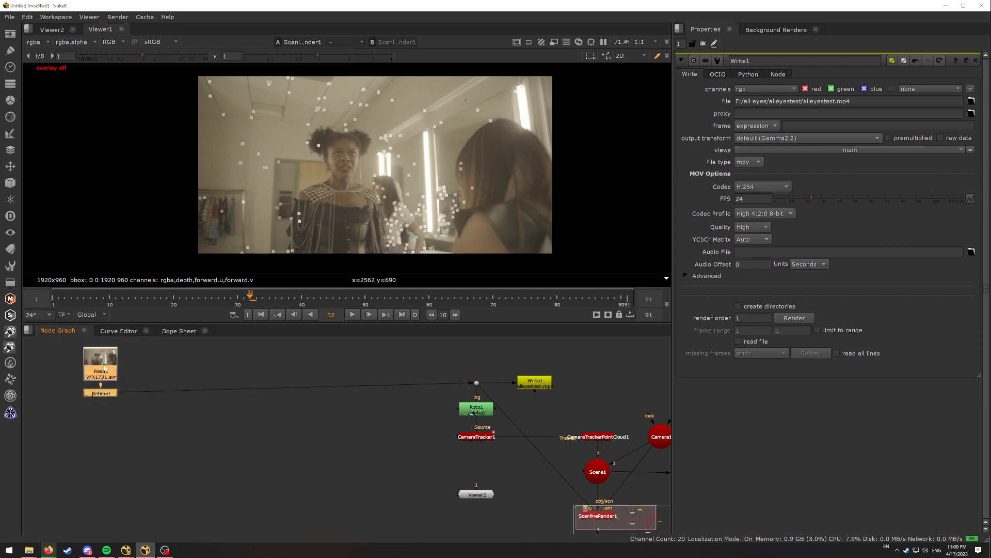
scroll(242, 448, "down", 3)
scroll(242, 447, "down", 1)
middle_click_drag(272, 442, 422, 466)
scroll(289, 431, "up", 5)
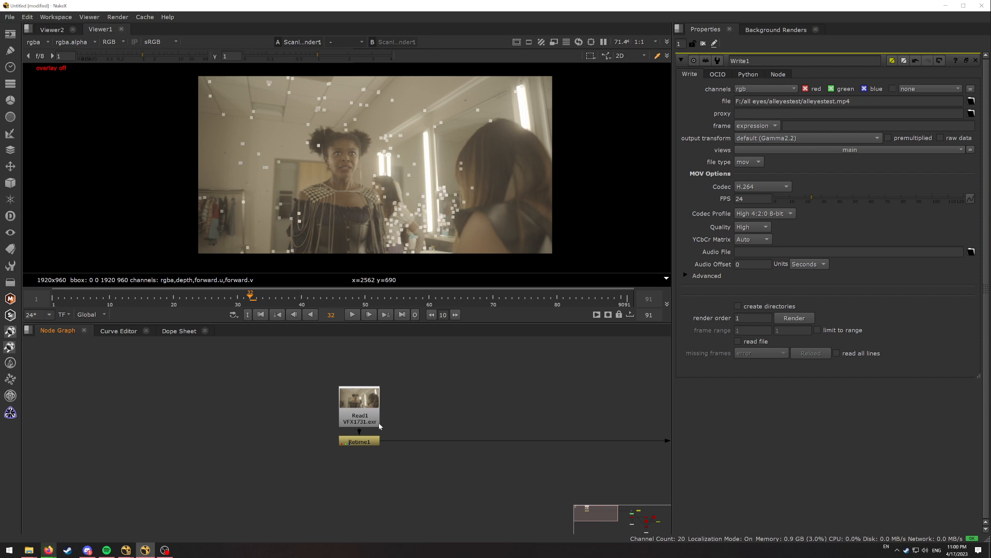
Read in the rendered sequence alleyestest_3drender_.exr####.exr 2-92 from the alleyestest_3drender folder
key("Tab")
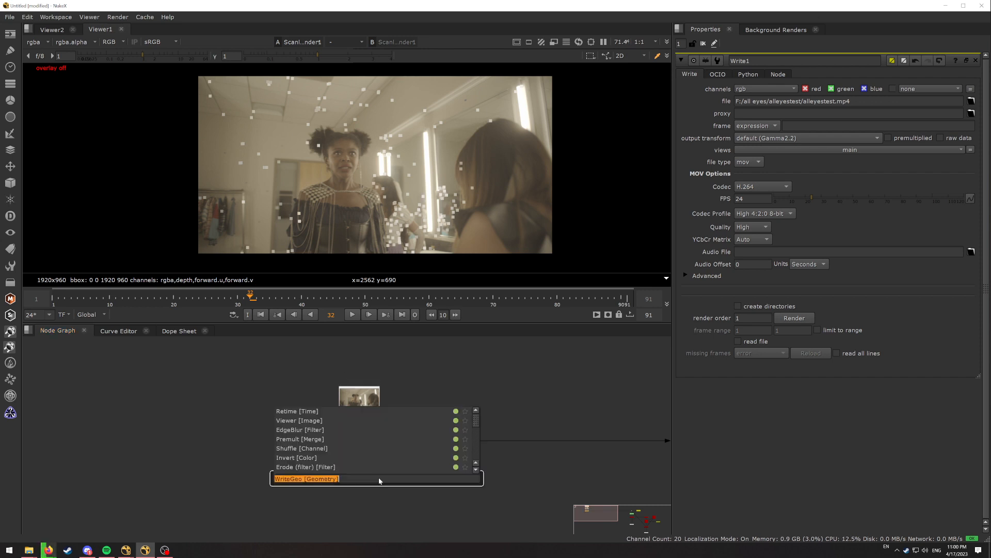
key("Escape")
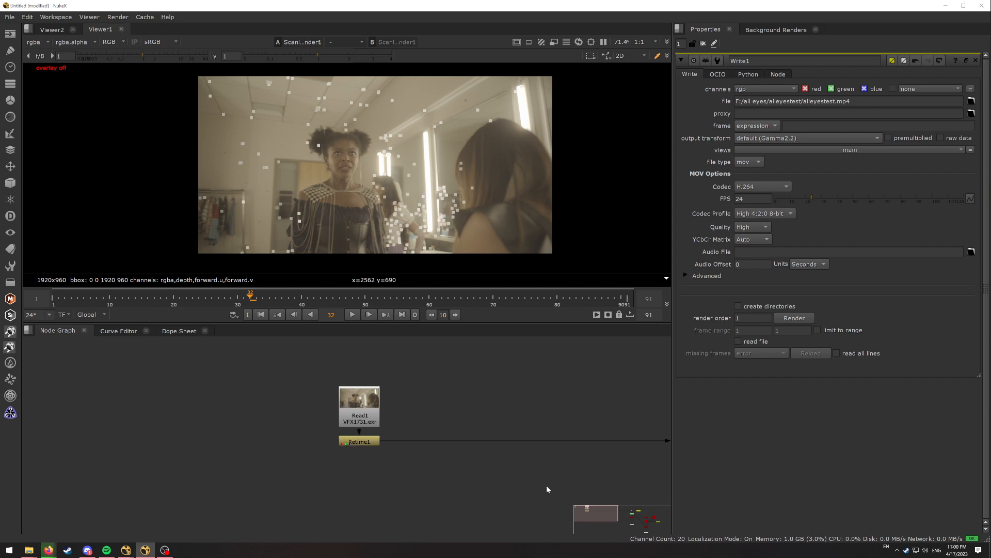
key("r")
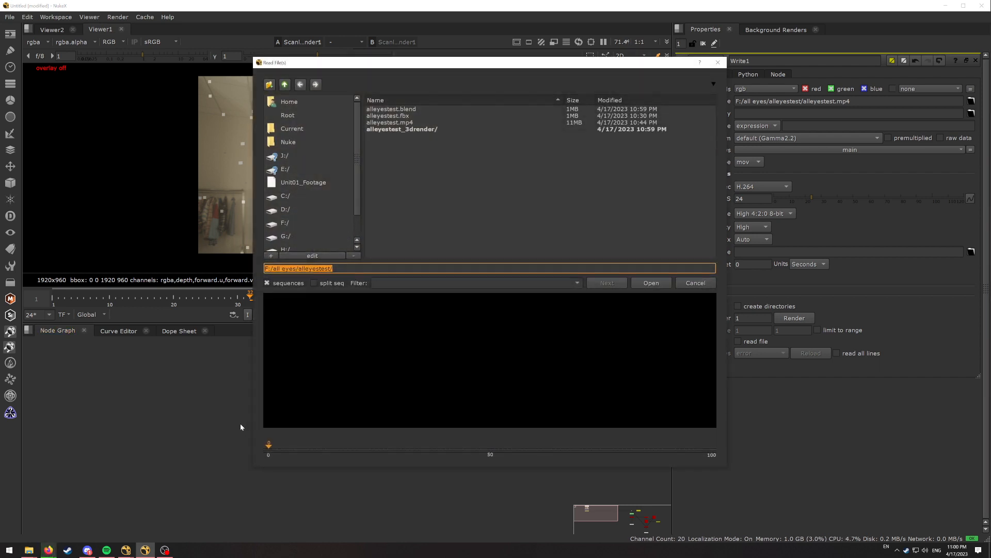
double_click(402, 129)
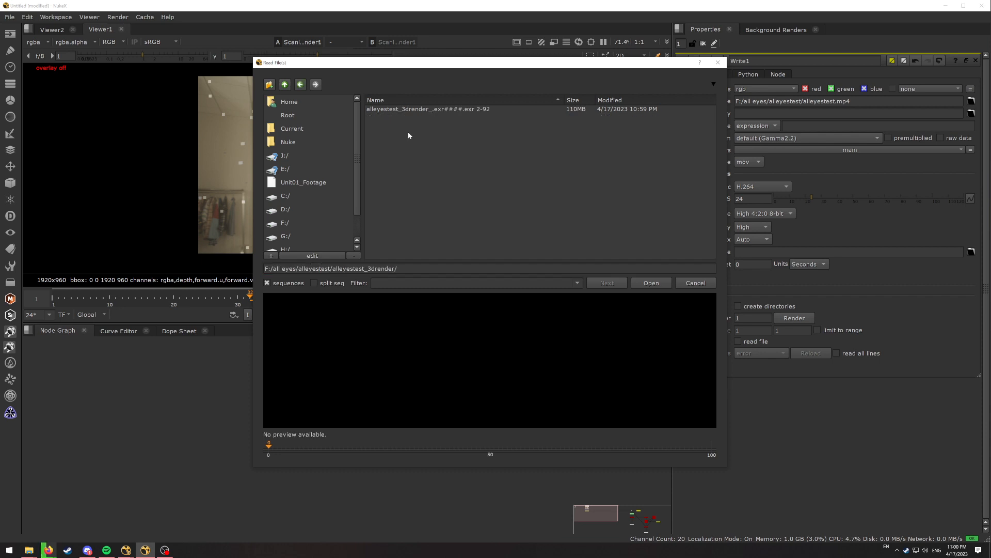
left_click(479, 110)
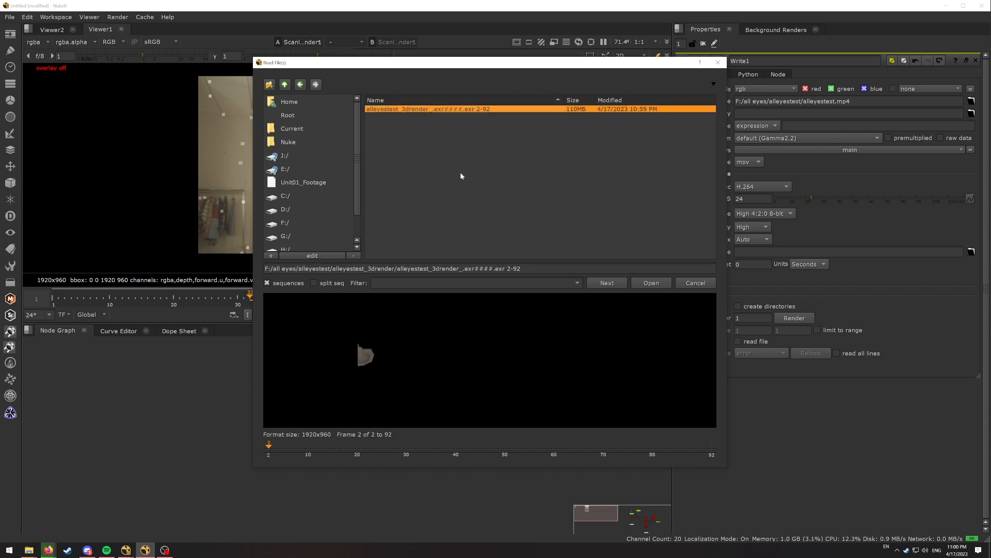
left_click(659, 285)
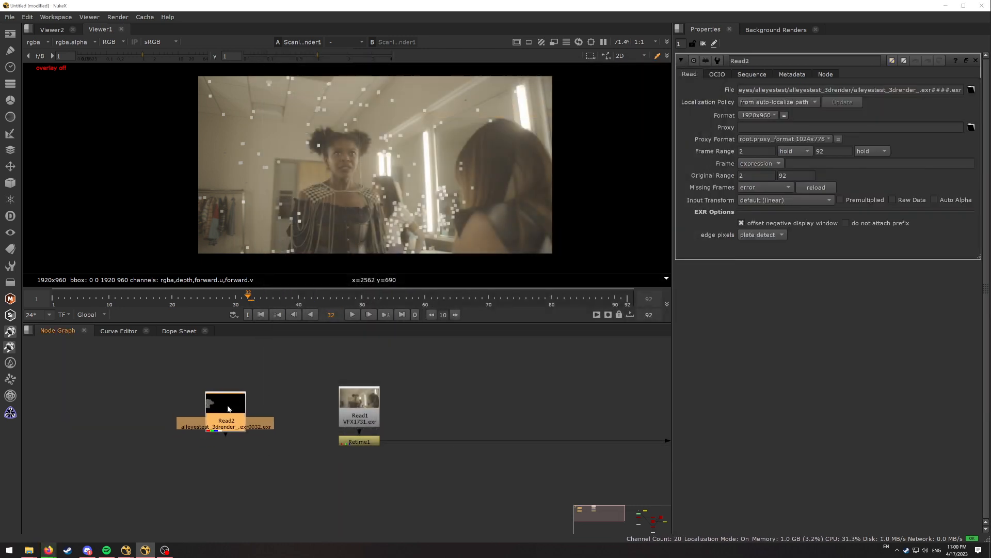
Position Read2 beside Read1 and add a Retime node below it with the output range starting at frame 1
left_click_drag(229, 408, 229, 401)
key("Tab")
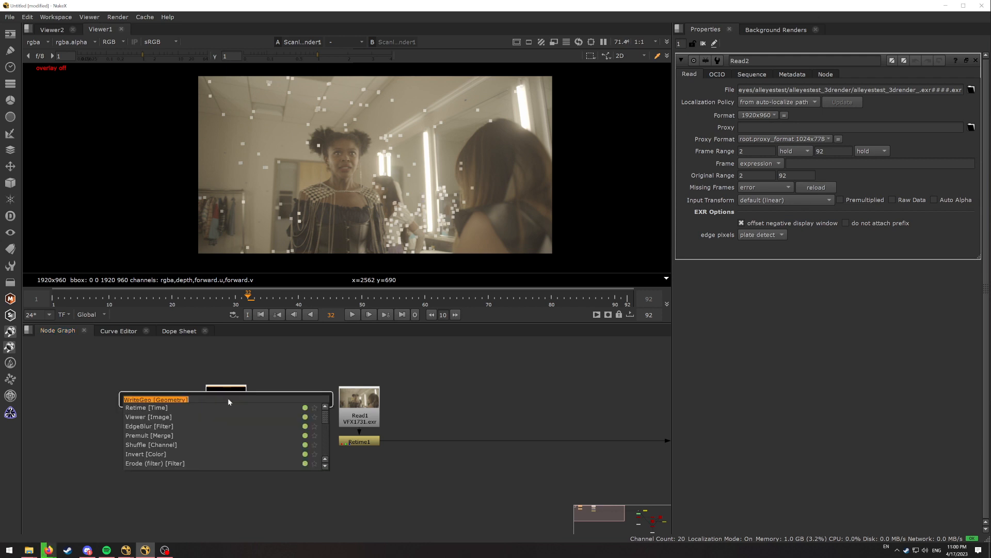
type("retime")
key("Return")
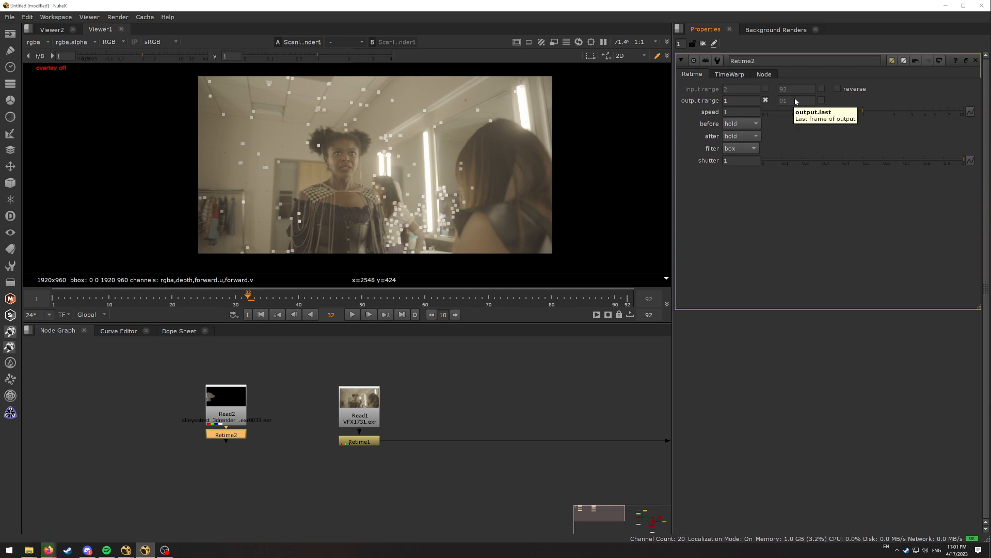
Set the project's last frame to 91, lock the frame range, and scrub back to frame 21
left_click(607, 381)
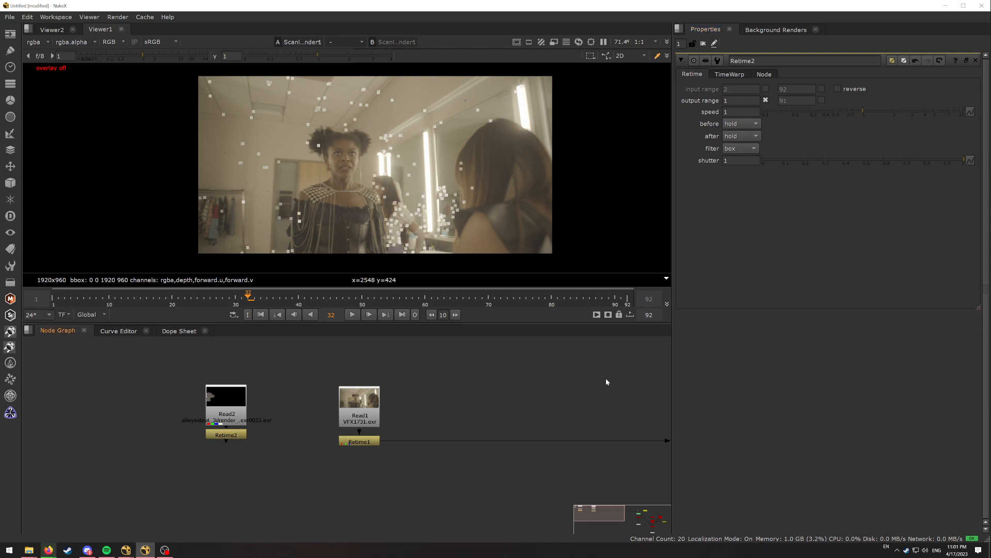
key("s")
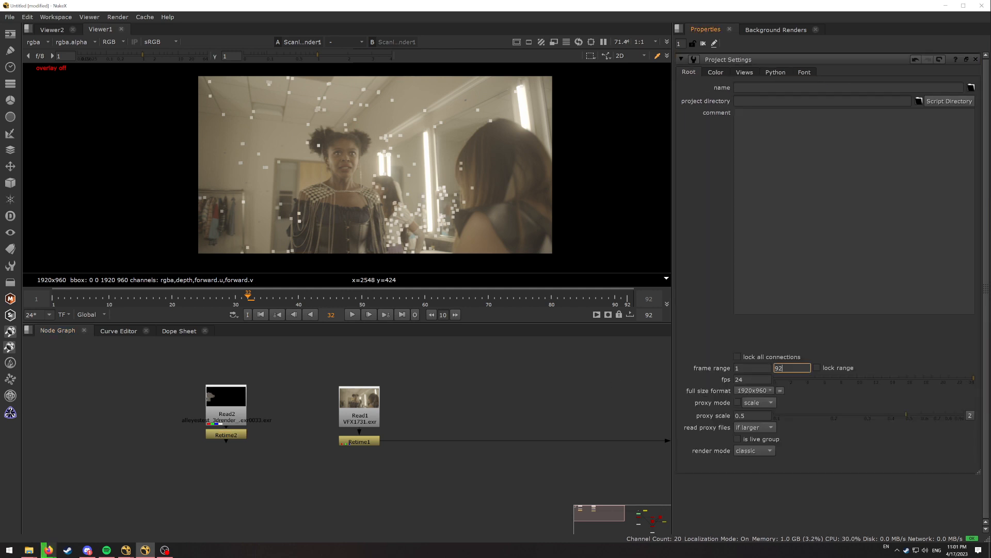
type("1")
key("Return")
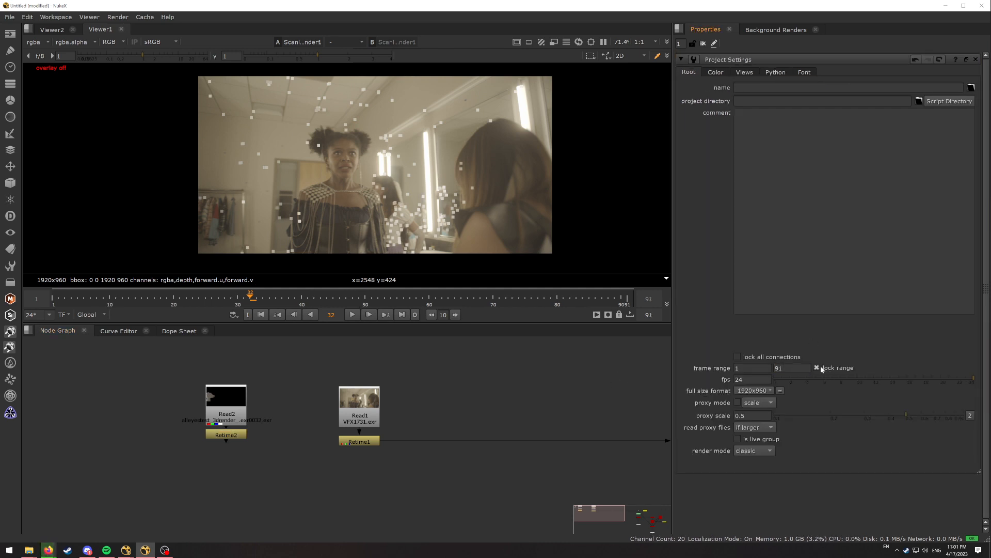
left_click_drag(626, 297, 180, 294)
Detach the viewer from the tracking nodes
scroll(374, 461, "down", 3)
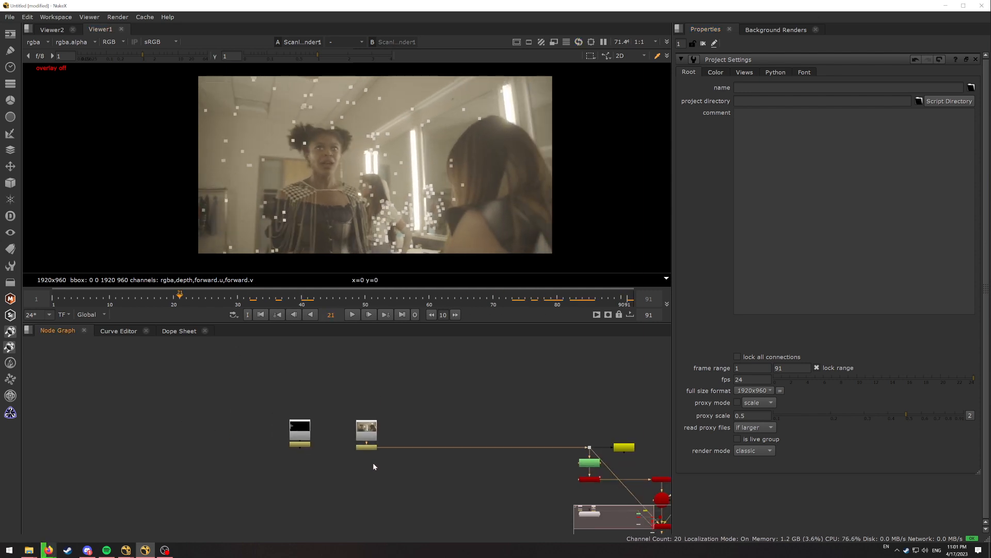
middle_click_drag(372, 463, 366, 417)
middle_click_drag(547, 486, 417, 431)
scroll(536, 456, "up", 3)
left_click_drag(514, 462, 307, 456)
left_click_drag(435, 407, 331, 351)
key("Delete")
scroll(329, 394, "down", 3)
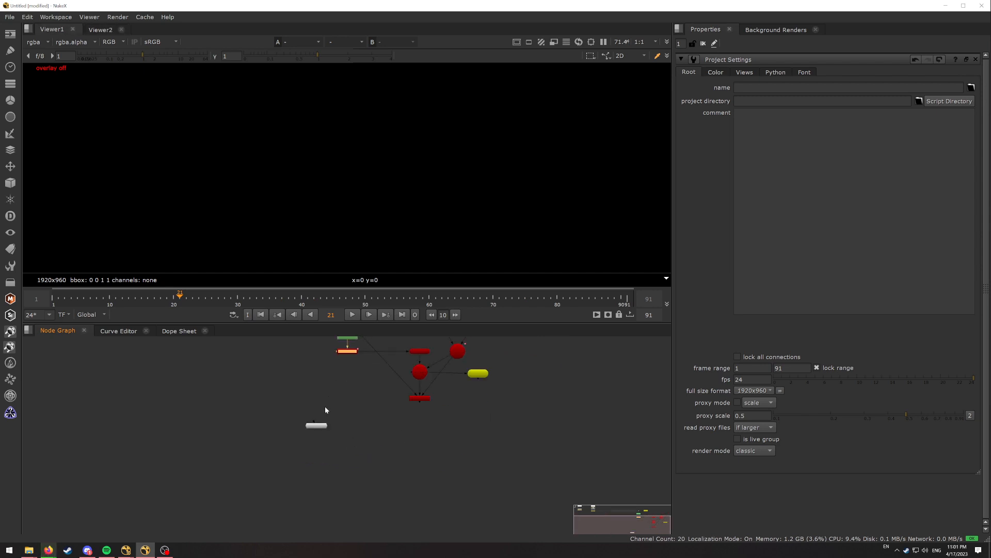
Move Viewer1 beneath Read1, connect it to Retime1 and align it directly below
left_click_drag(316, 426, 151, 382)
middle_click_drag(189, 381, 377, 456)
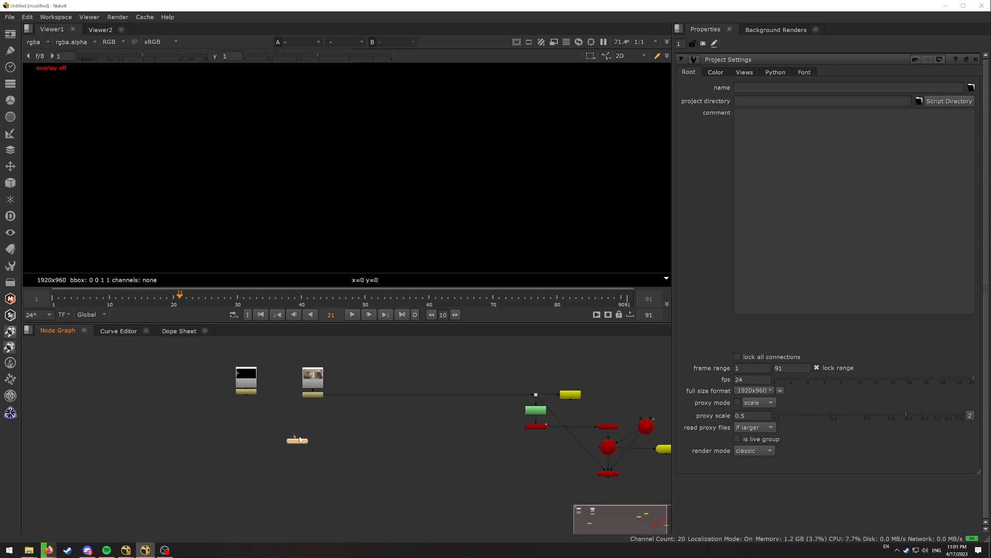
scroll(299, 439, "up", 3)
left_click_drag(311, 395, 308, 412)
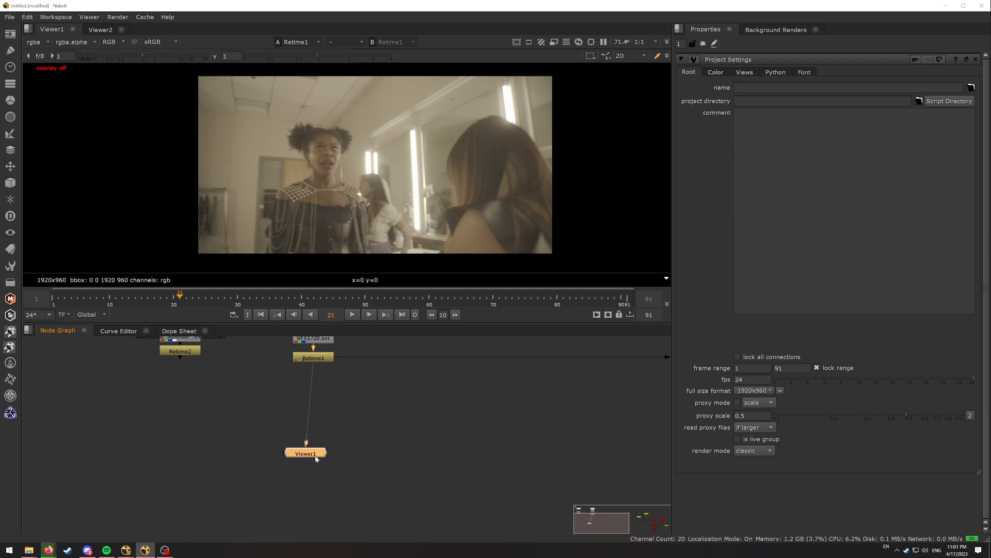
left_click_drag(316, 458, 325, 489)
scroll(356, 432, "down", 3)
scroll(356, 434, "up", 3)
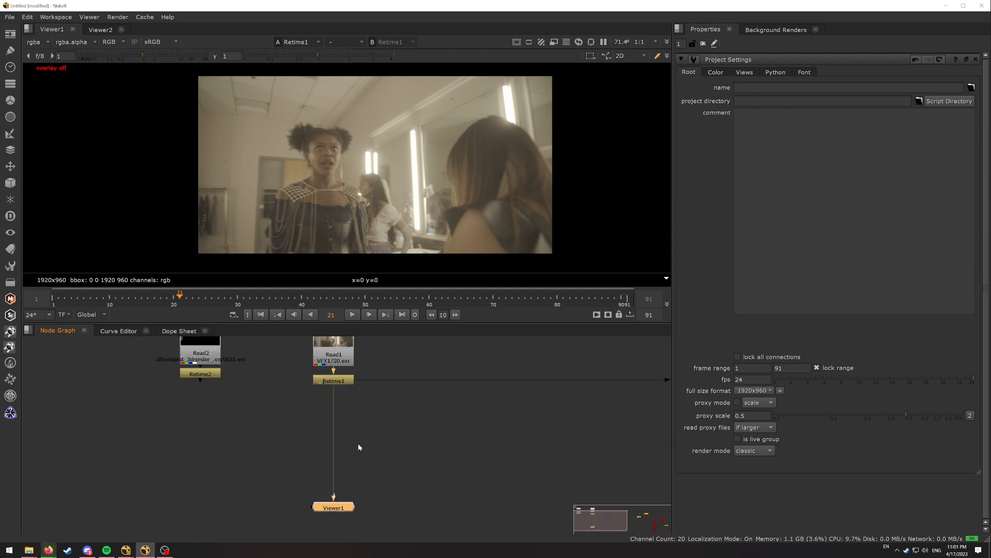
Add an over Merge node above Viewer1 with Retime2 as its A input and Retime1 as its B input
scroll(359, 448, "up", 1)
left_click(258, 419)
key("m")
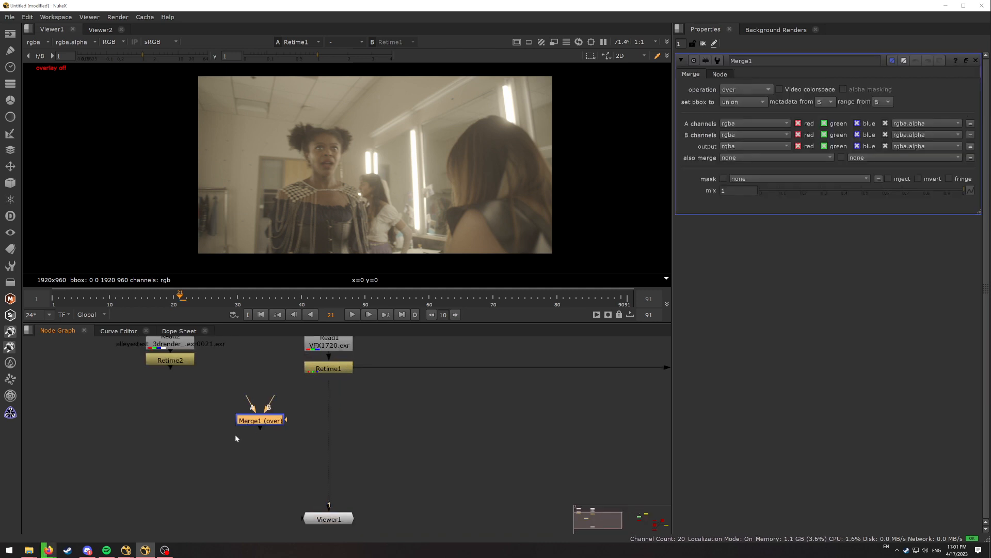
left_click_drag(253, 420, 170, 360)
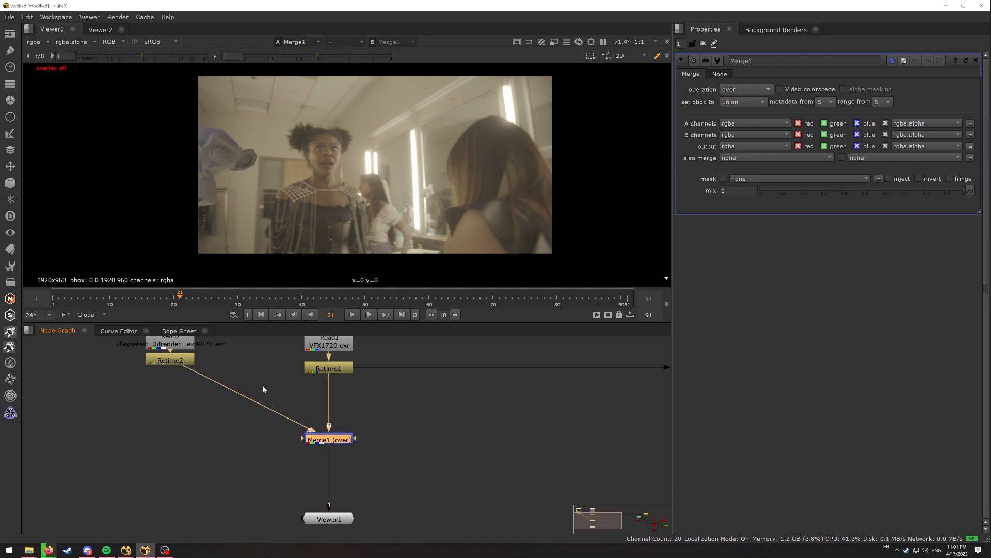
scroll(240, 374, "down", 2)
middle_click_drag(240, 374, 242, 415)
left_click_drag(133, 346, 201, 393)
left_click(238, 384)
Play the merged composite from frame 1 and scrub to frame 76 to check that the monkey sticks to the footage
left_click_drag(77, 298, 52, 298)
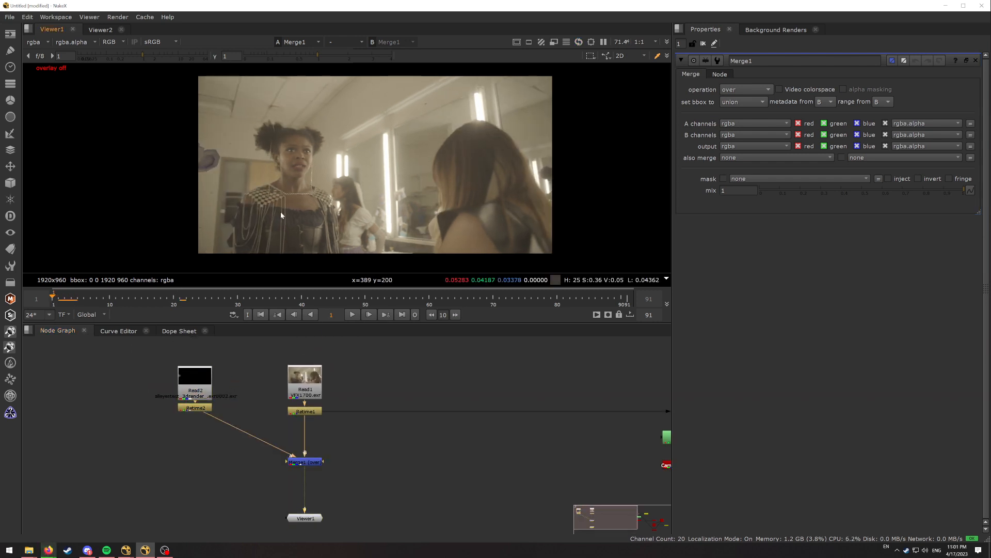
key("l")
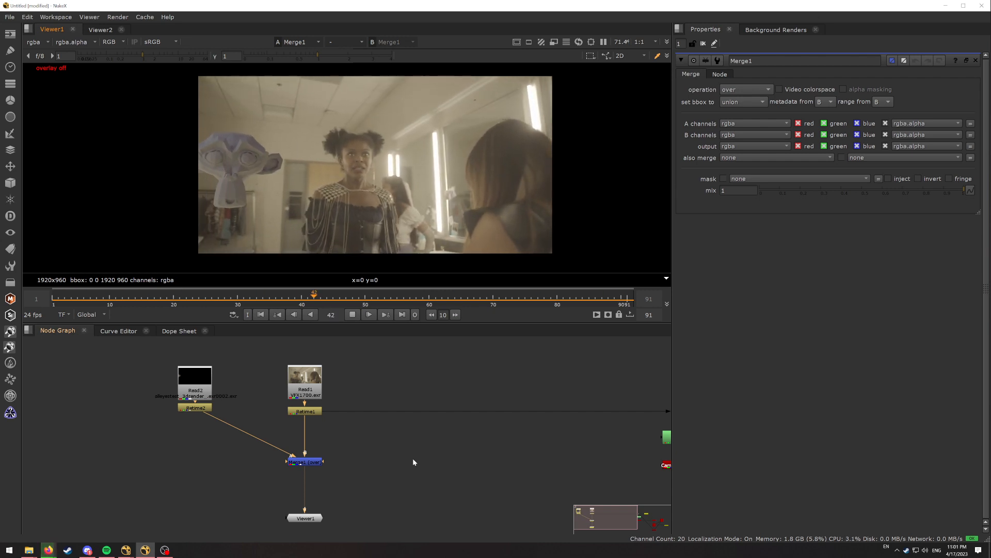
key("k")
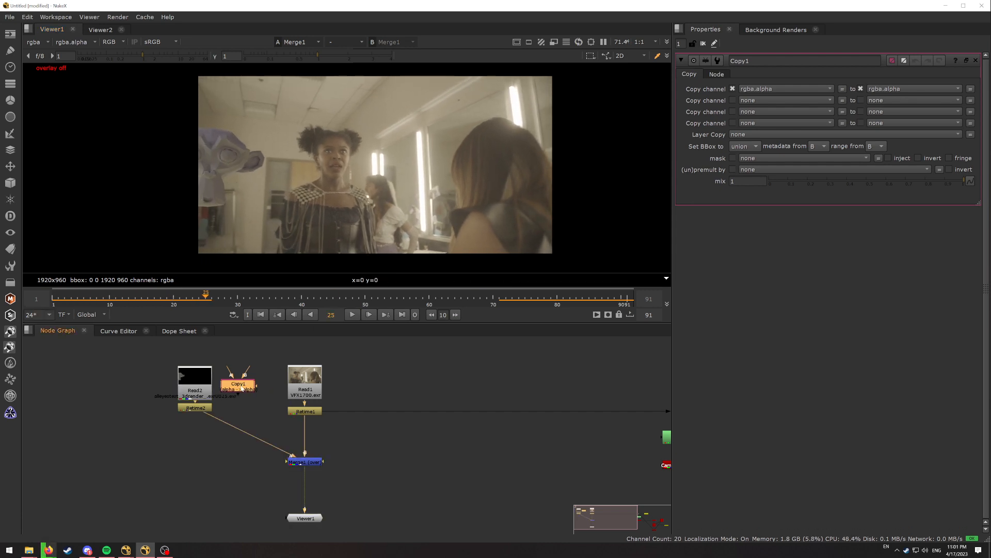
key("Delete")
left_click(239, 299)
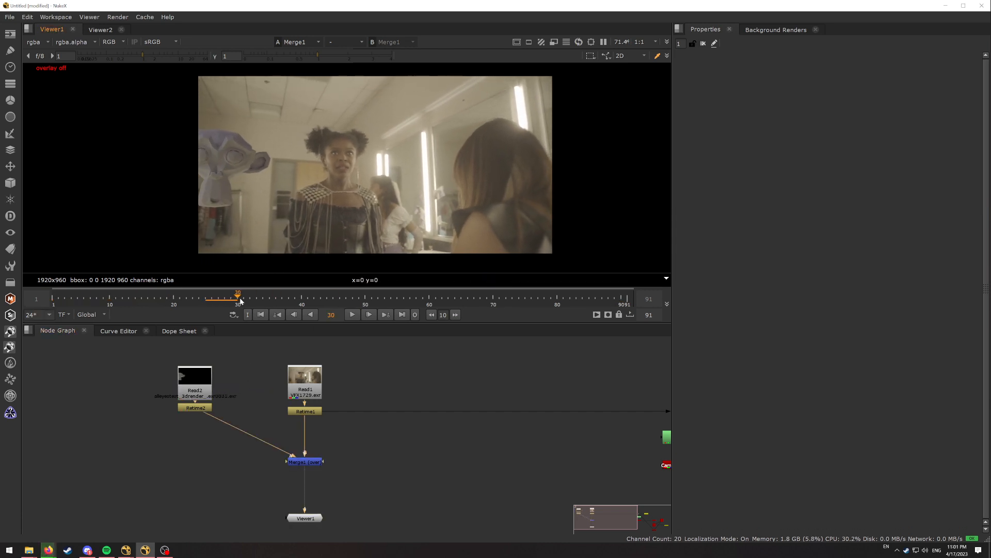
left_click_drag(241, 300, 534, 304)
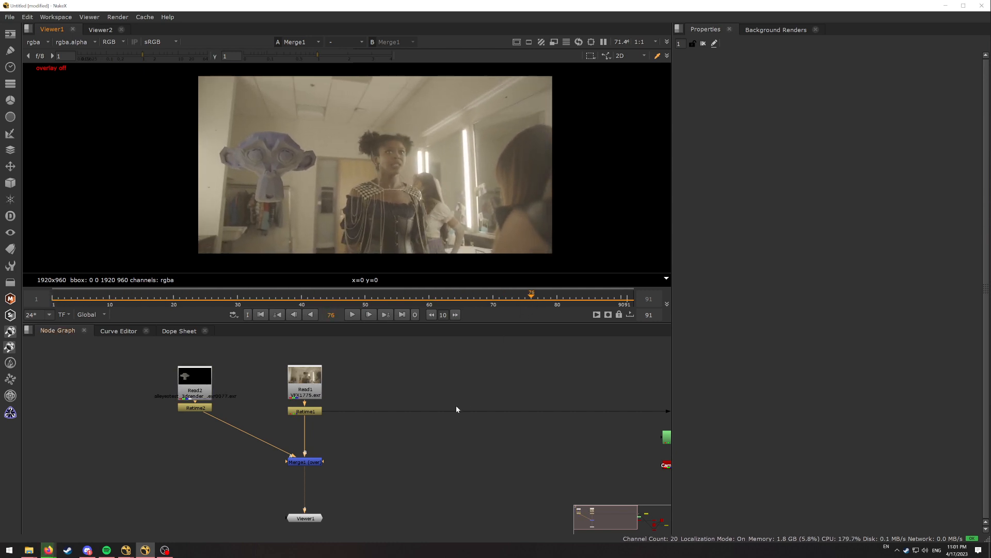
Move Merge1 and Viewer1 further down and insert a Dot so Retime2 feeds Merge1 at a right angle
scroll(456, 409, "down", 3)
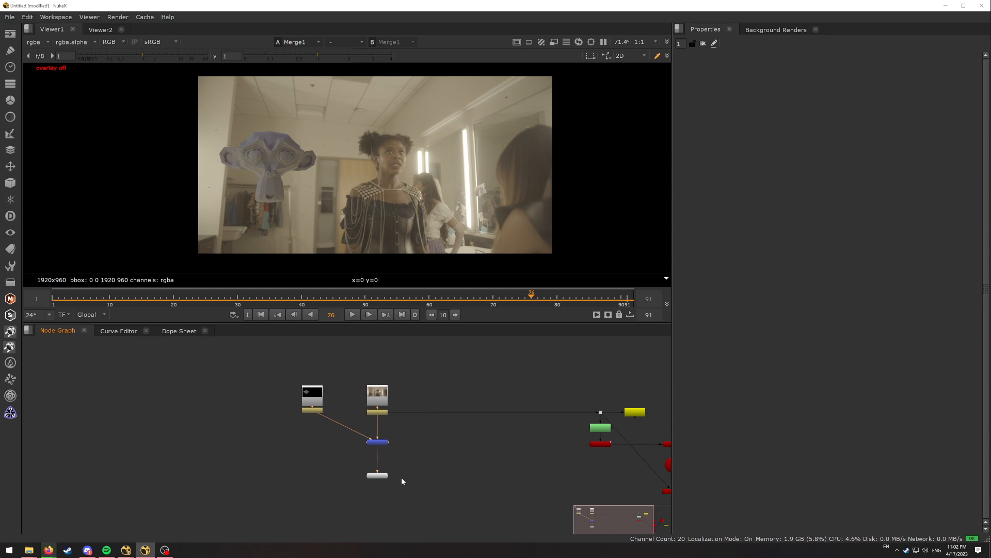
left_click_drag(429, 491, 378, 469)
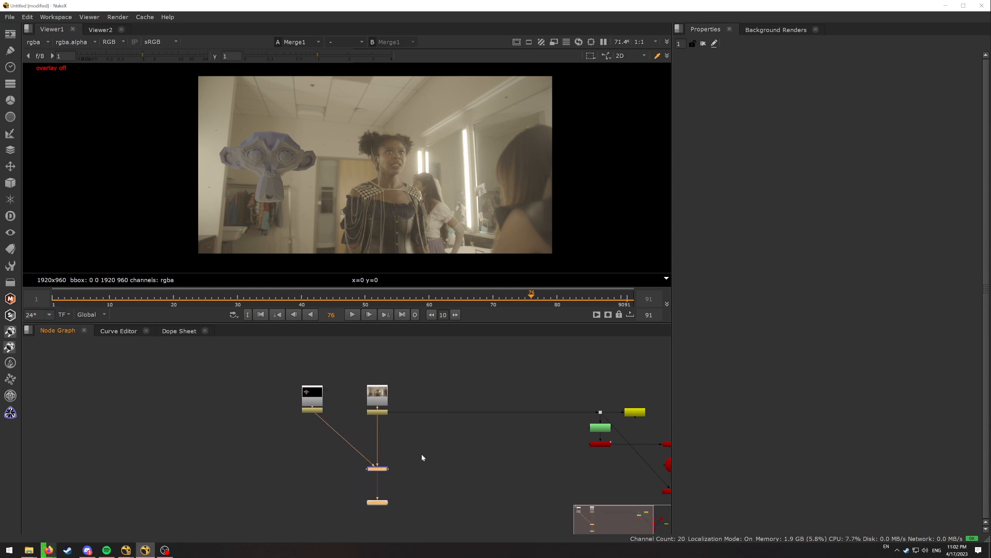
left_click(422, 457)
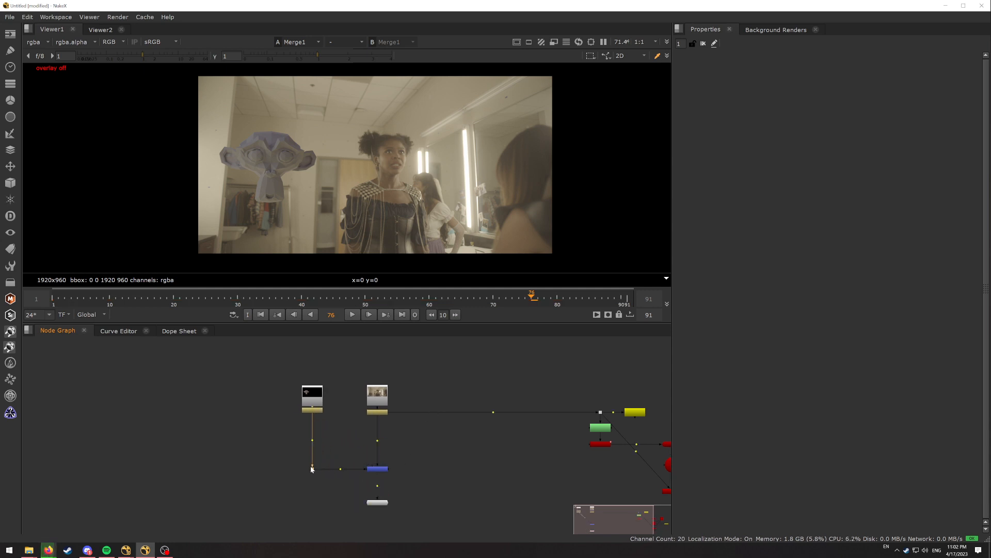
Move Read2 and Retime2 up together, directly above the Dot, to make room for correction nodes
scroll(313, 454, "up", 4)
middle_click_drag(361, 397, 368, 464)
left_click_drag(370, 463, 331, 414)
left_click_drag(331, 413, 327, 368)
left_click(378, 414)
left_click_drag(376, 423, 294, 345)
left_click_drag(328, 380, 346, 379)
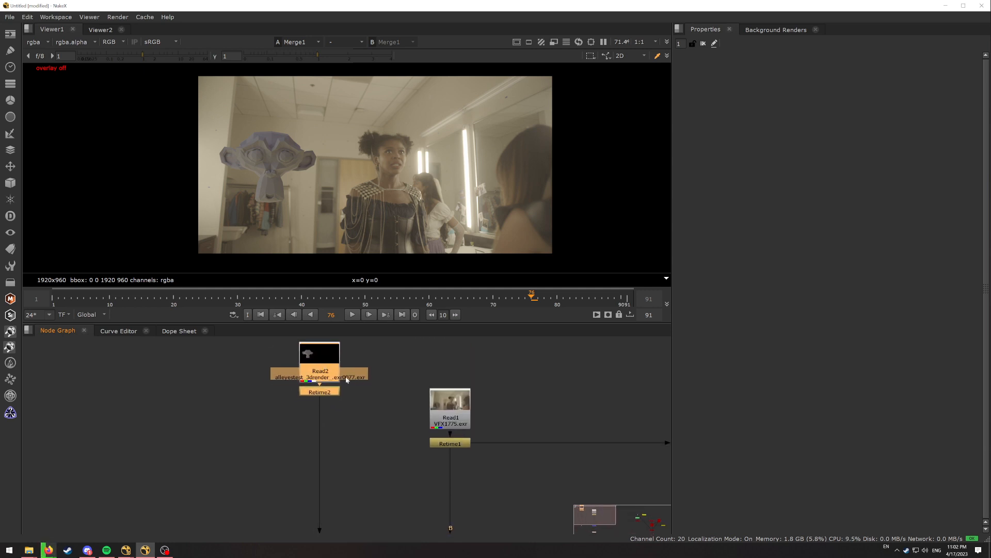
left_click(359, 434)
Add a ColorCorrect node and insert it between Retime2 and the Dot
scroll(359, 434, "down", 2)
left_click(329, 195, "ctrl")
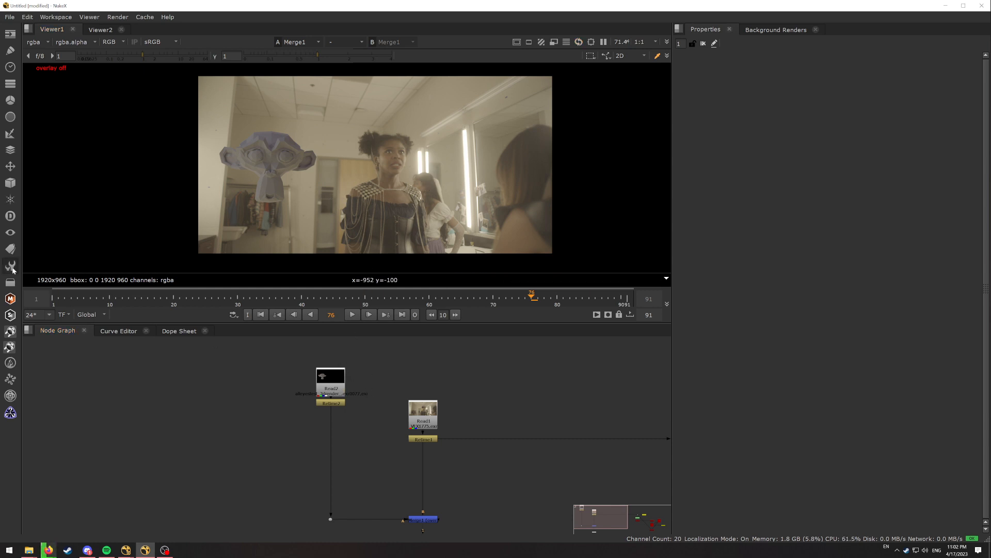
left_click(11, 265)
left_click(246, 476)
scroll(279, 448, "up", 3)
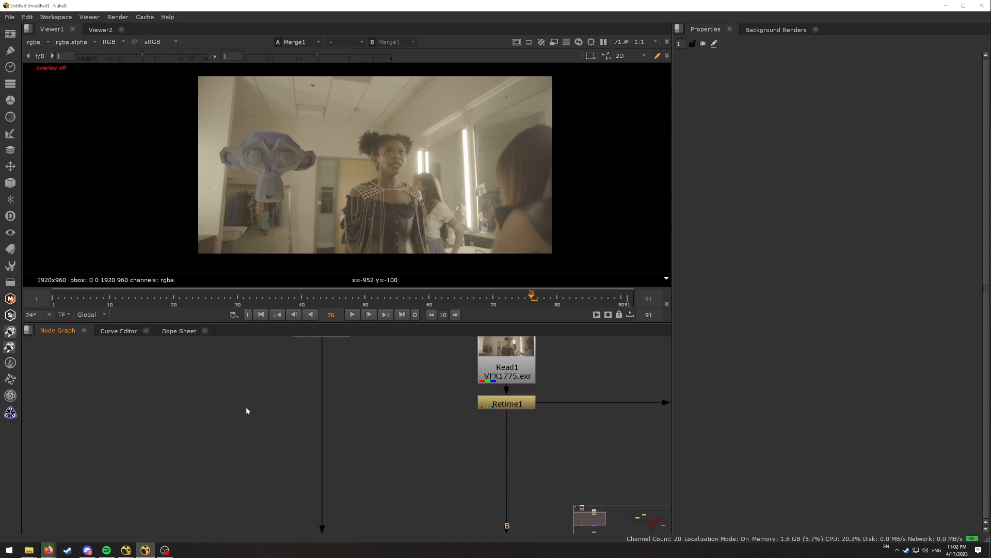
scroll(245, 410, "down", 3)
key("c")
left_click_drag(252, 414, 287, 398)
Add a Grade node beside the Retime2 branch
key("g")
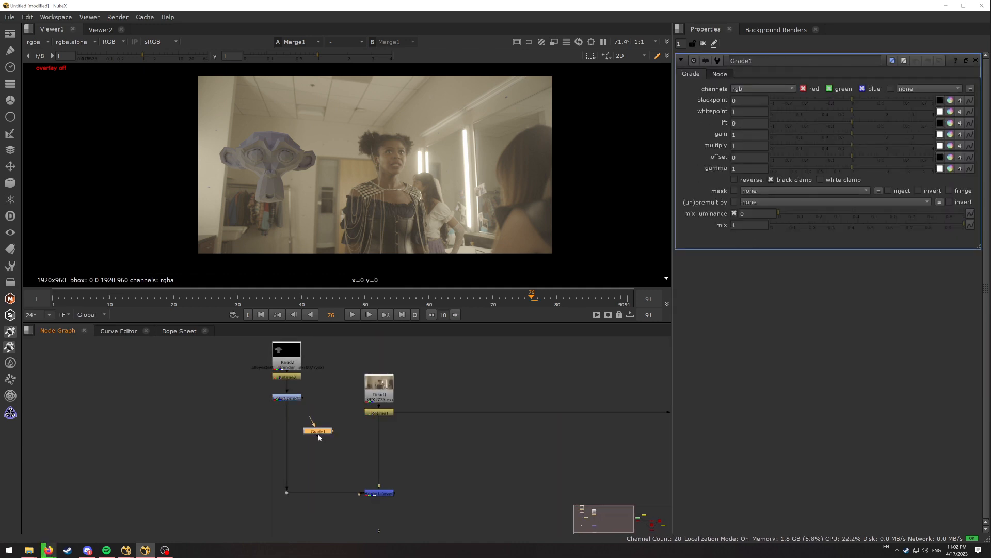
left_click(238, 414)
left_click_drag(353, 415, 294, 448)
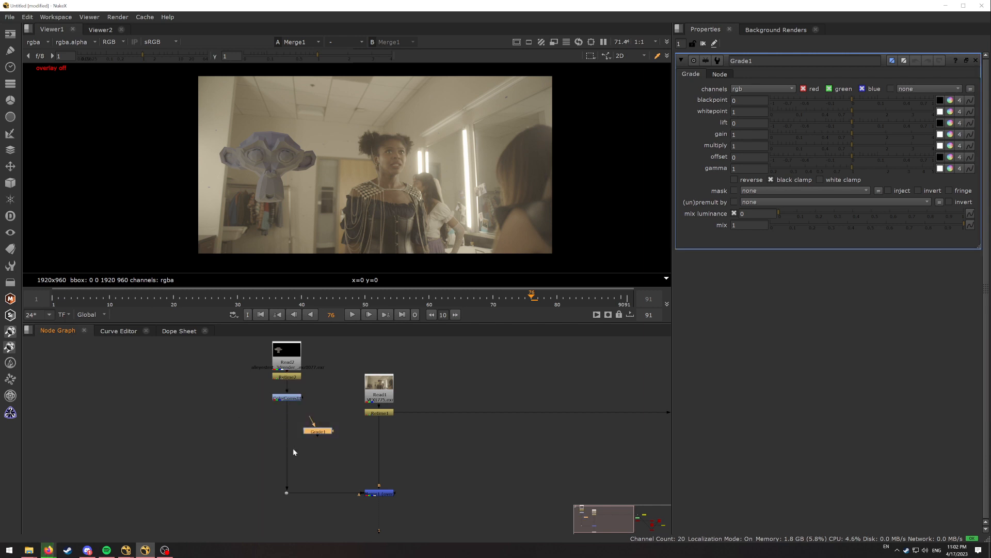
left_click(227, 413)
key("Tab")
type("col")
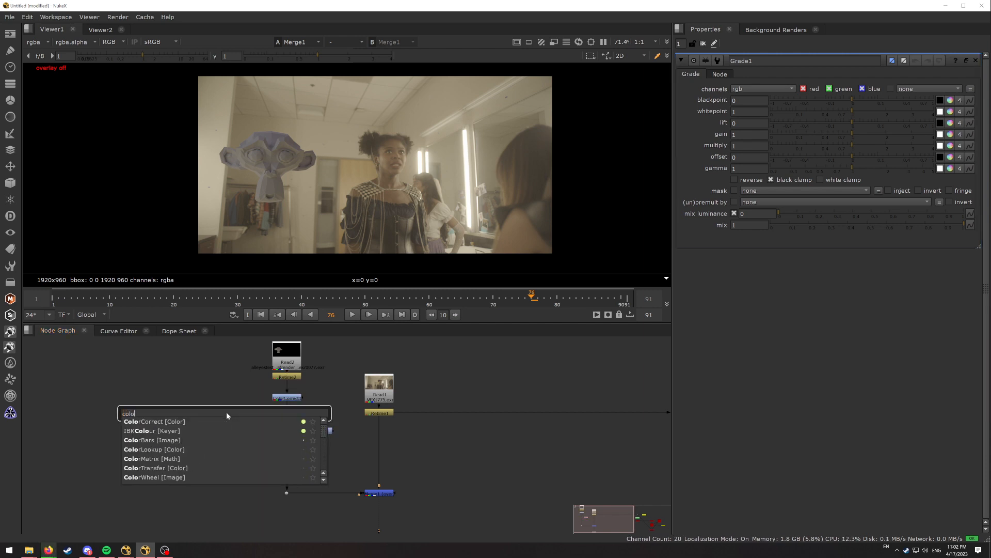
key("BackSpace")
key("BackSpace")
type("grade")
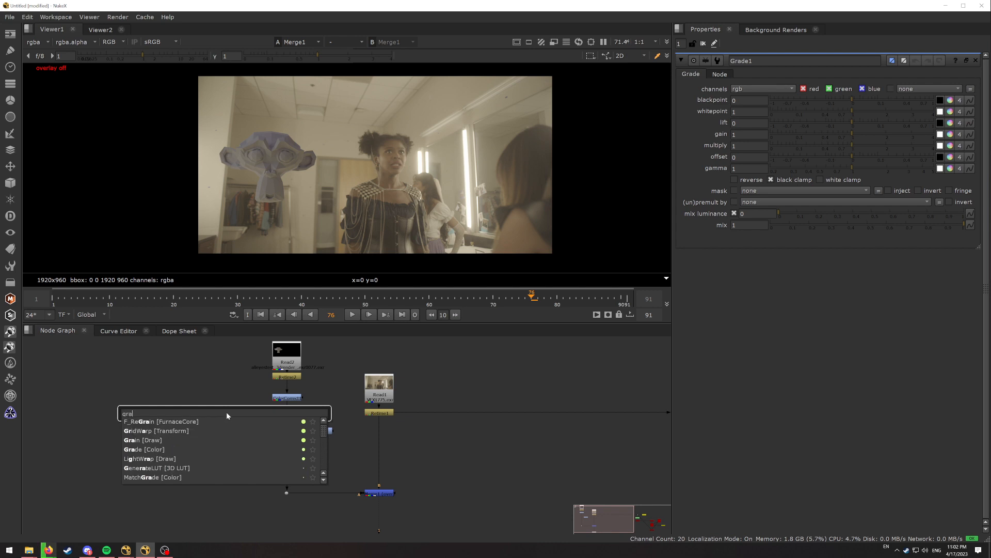
left_click(195, 382)
Insert Grade1 into the render branch between ColorCorrect1 and the Dot
left_click_drag(319, 431, 288, 429)
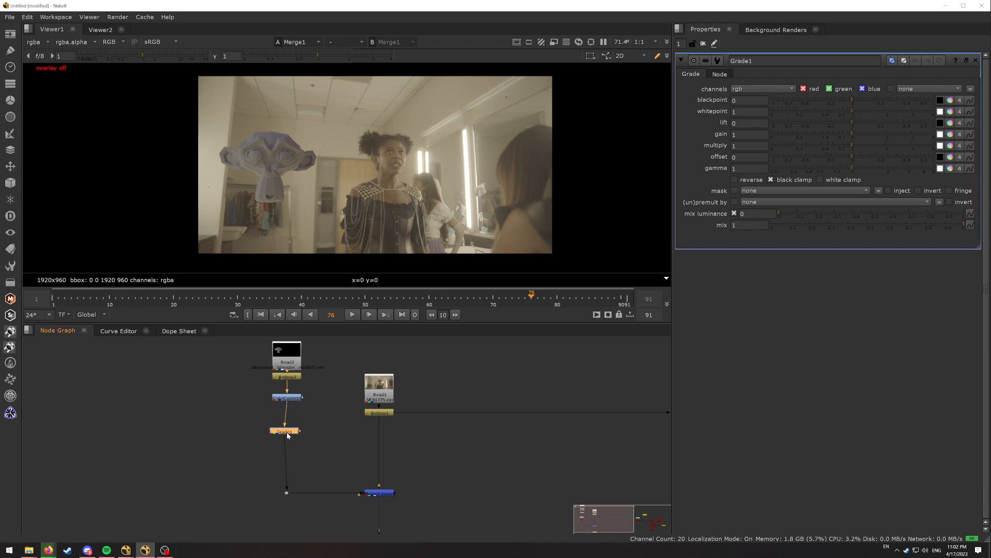
scroll(311, 400, "up", 3)
scroll(311, 403, "up", 1)
Open ColorCorrect1's settings and compare the monkey's colour and shadows closely with the actress and background
double_click(268, 399)
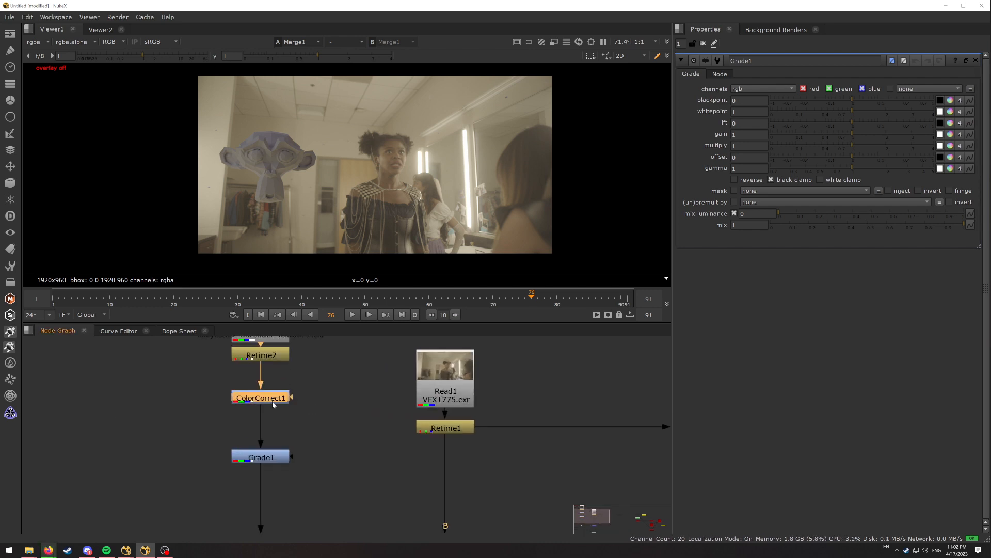
scroll(259, 179, "up", 5)
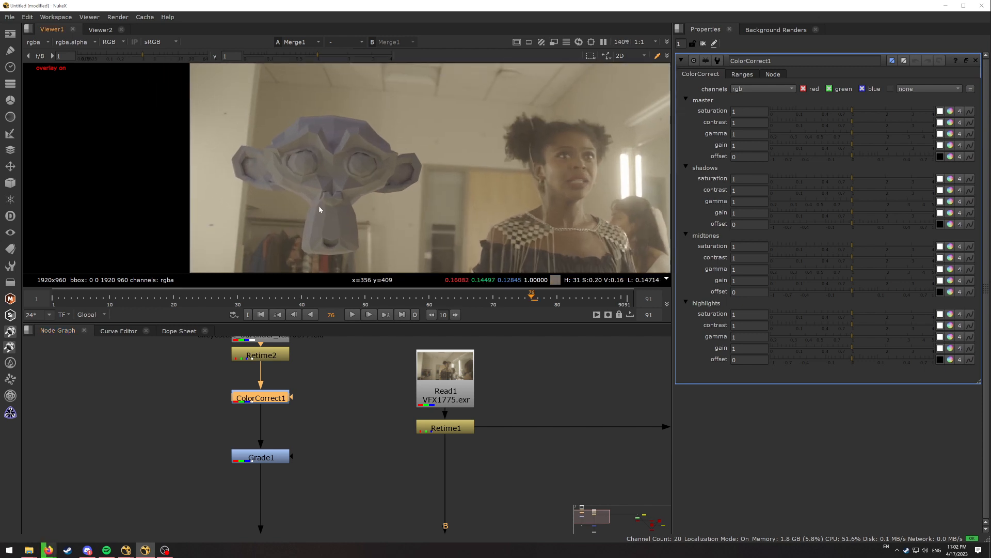
mouse_move(531, 192)
middle_mouse_down()
mouse_move(308, 200)
mouse_move(521, 185)
middle_mouse_up()
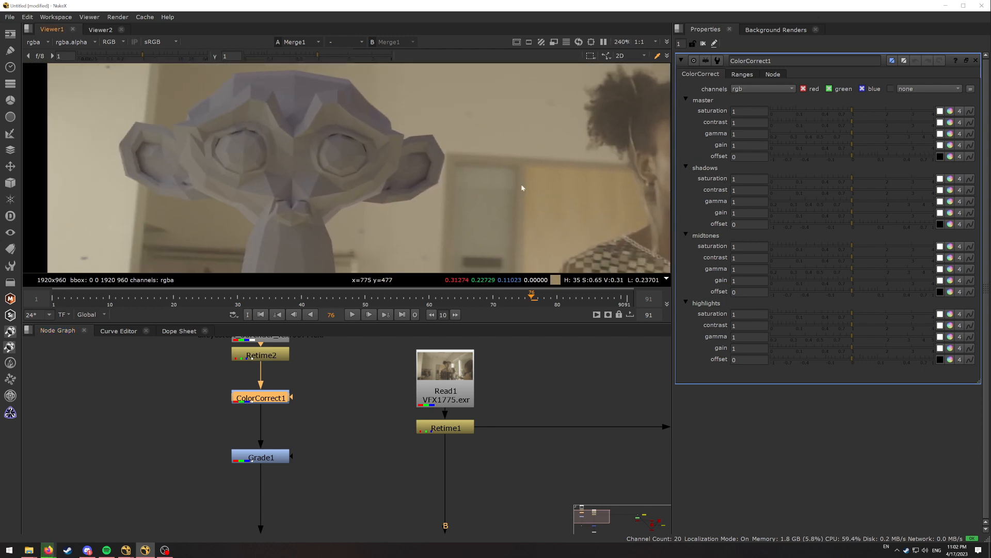
scroll(347, 146, "up", 4)
scroll(242, 166, "down", 4)
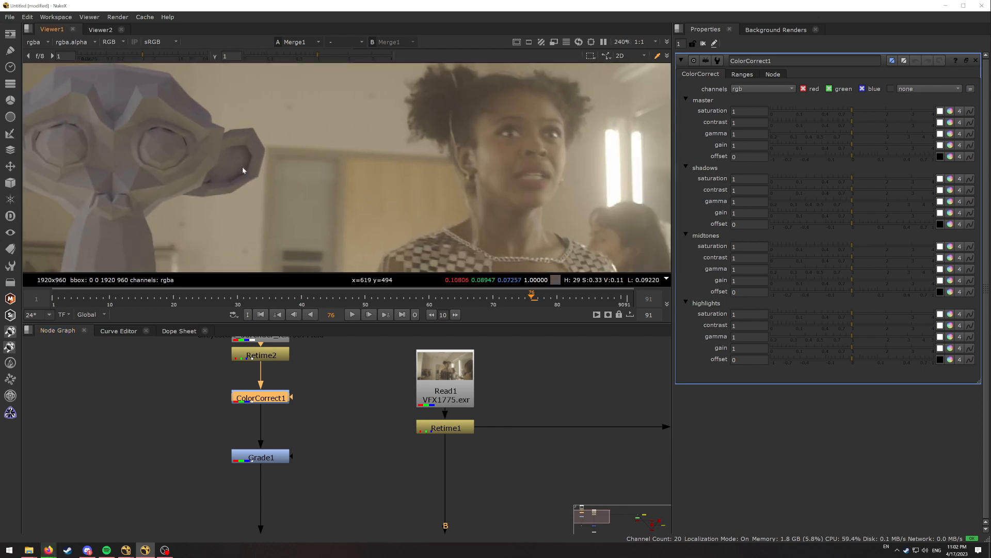
middle_click_drag(273, 169, 379, 173)
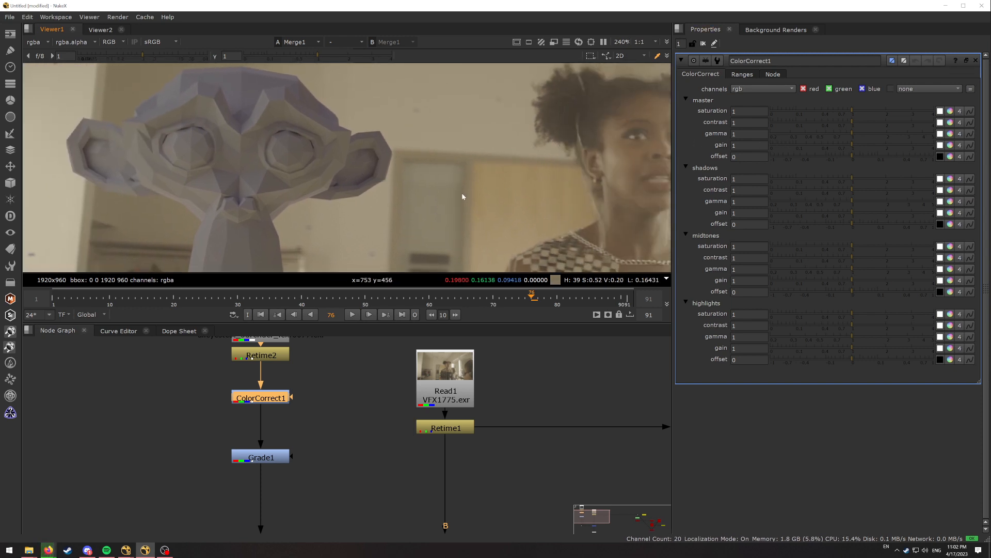
Open Grade1's settings and lower its blackpoint to -0.045, checking the monkey against the full frame
double_click(266, 462)
mouse_move(851, 102)
left_mouse_down()
mouse_move(860, 97)
mouse_move(845, 100)
left_mouse_up()
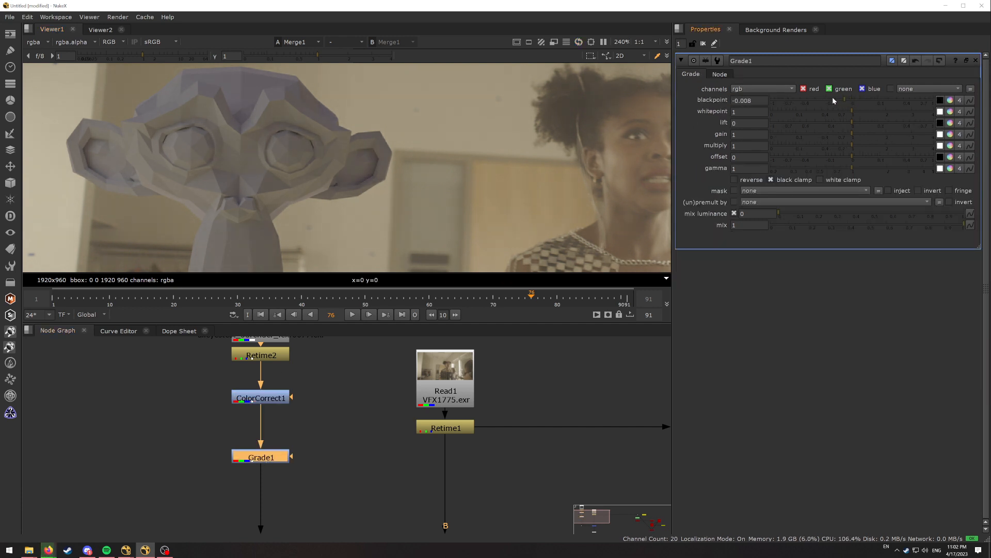
key("ctrl+z")
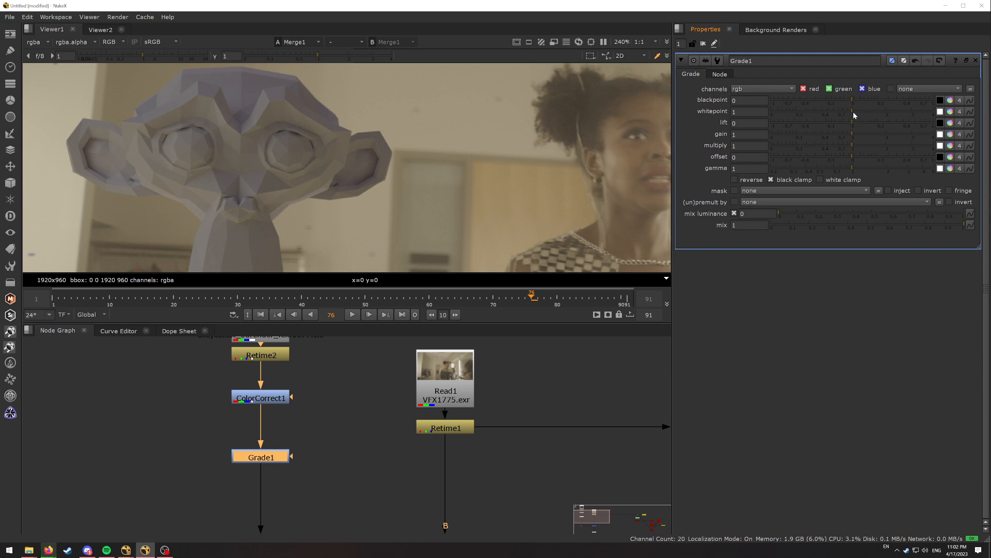
mouse_move(853, 100)
left_mouse_down()
mouse_move(867, 98)
mouse_move(838, 100)
left_mouse_up()
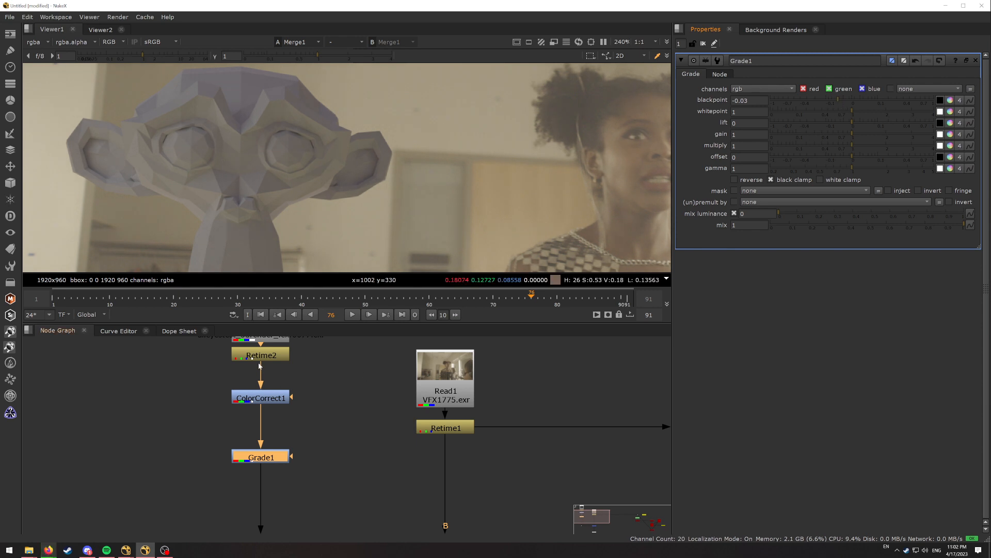
key("f")
left_click(832, 98)
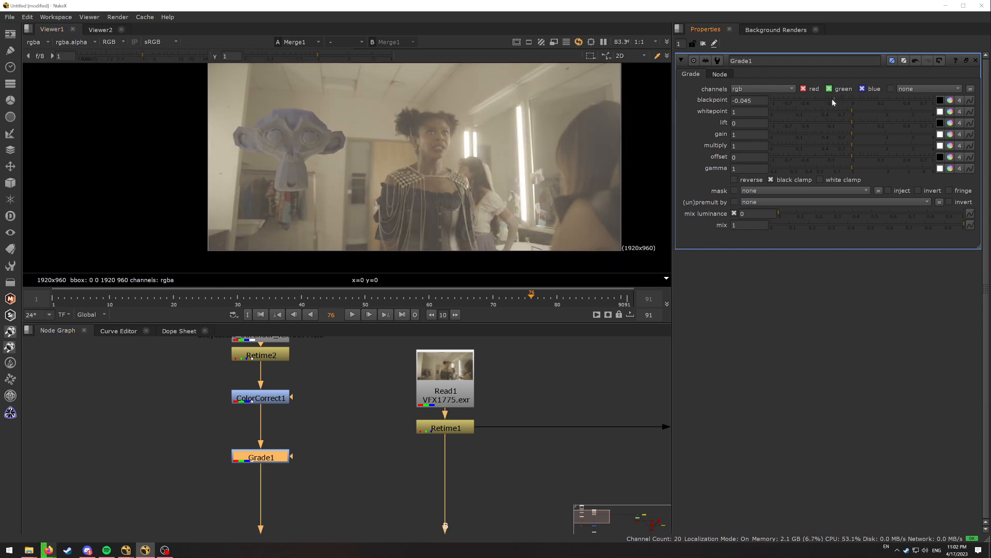
Reset Grade1's blackpoint to 0 and display the Read2 monkey render on its own in the viewer
left_click_drag(832, 98, 853, 100)
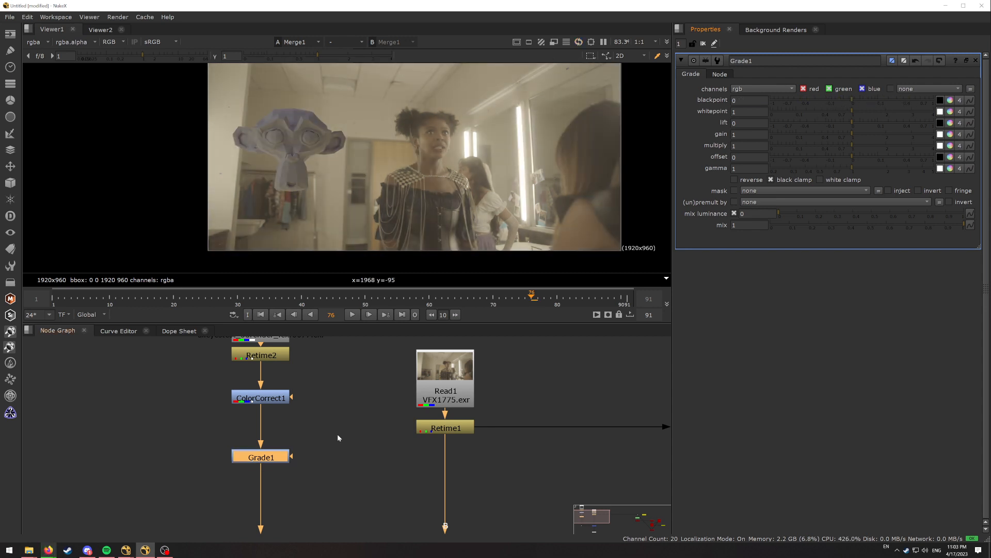
scroll(317, 442, "down", 4)
left_click(306, 458)
double_click(288, 343)
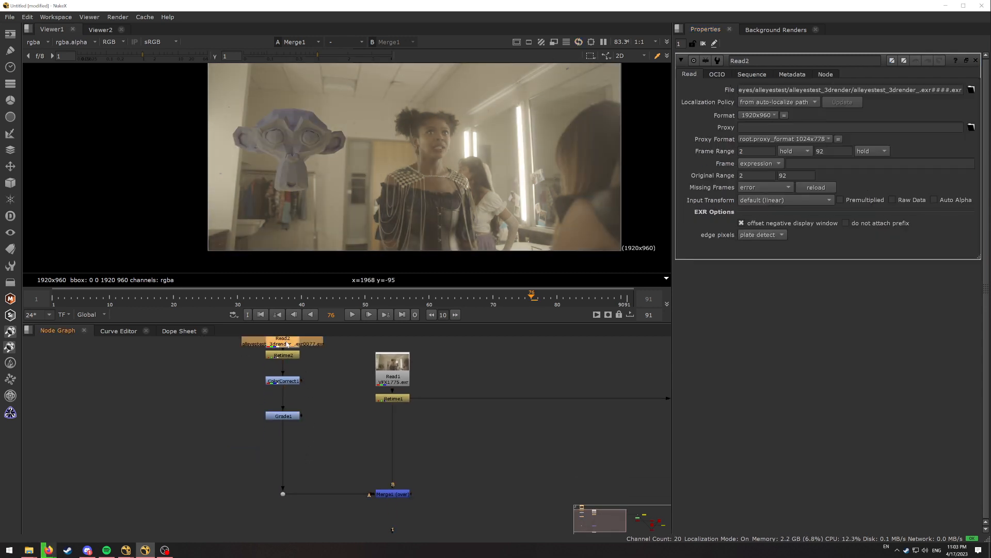
key("1")
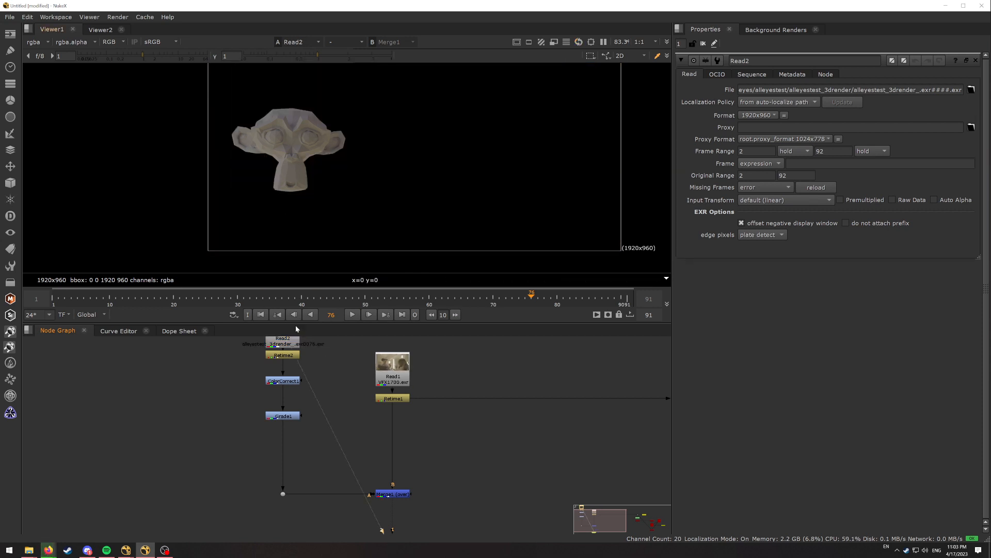
middle_click_drag(307, 349, 316, 388)
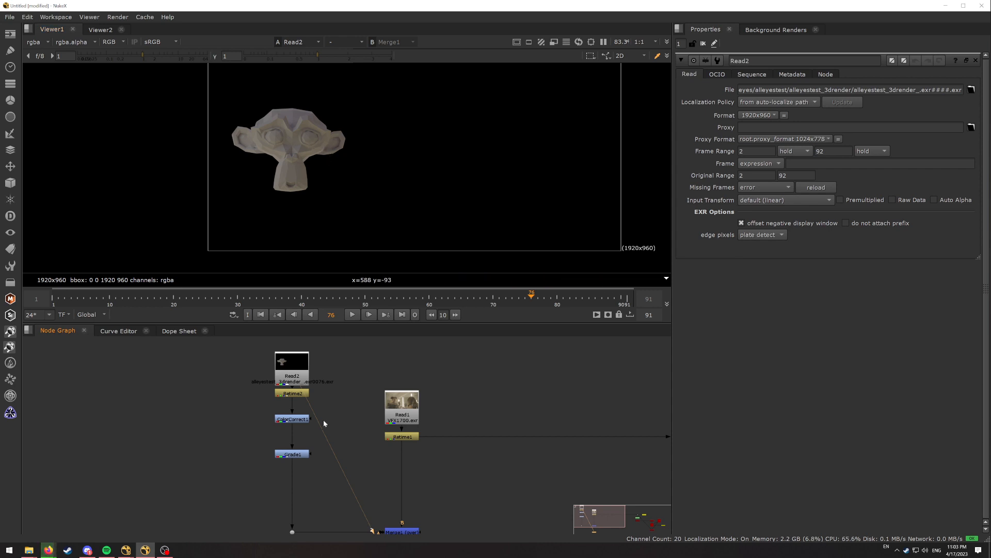
View ColorCorrect1's output, open its settings and try a different master gain, returning it to 1
key("1")
double_click(292, 418)
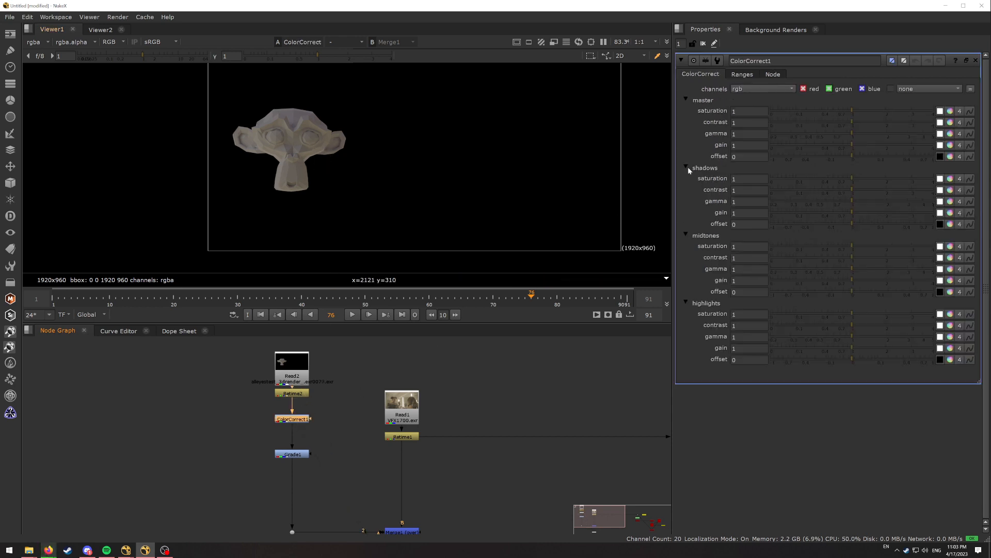
left_click_drag(851, 145, 894, 145)
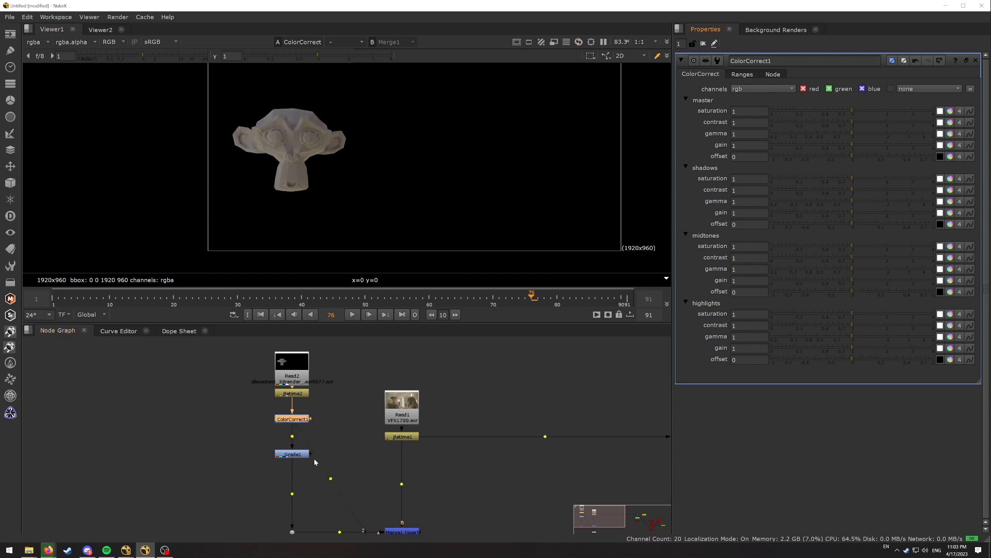
View Grade1's output and try a whitepoint of 2.75 and a blackpoint of -0.19, resetting both to their defaults
double_click(292, 454)
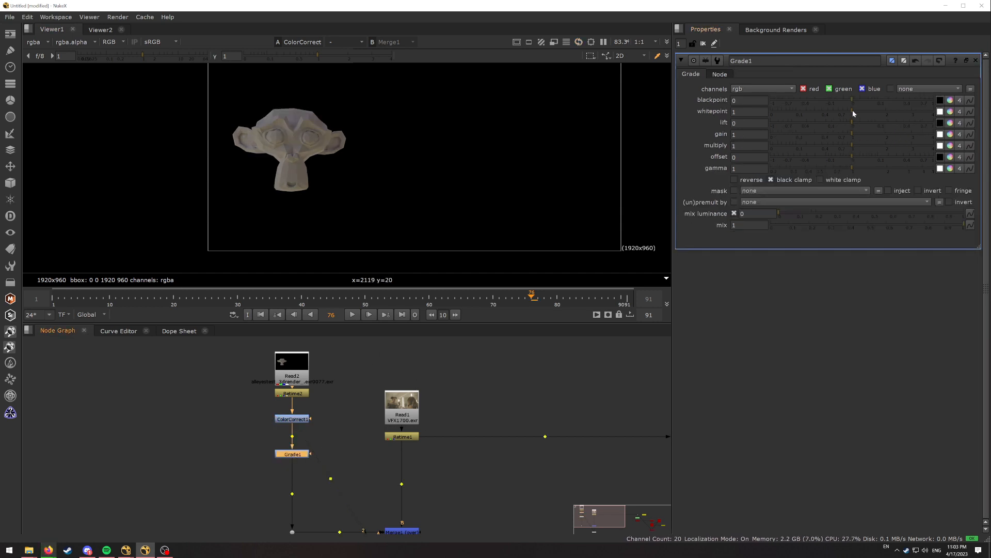
left_click_drag(853, 109, 906, 112)
key("1")
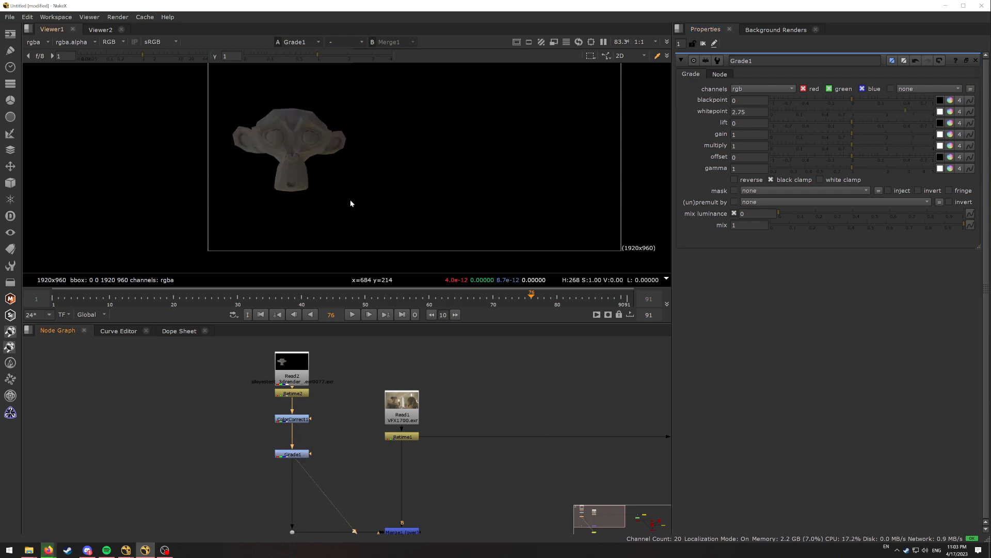
left_click(813, 112)
mouse_move(813, 110)
left_mouse_down()
mouse_move(894, 99)
mouse_move(816, 98)
left_mouse_up()
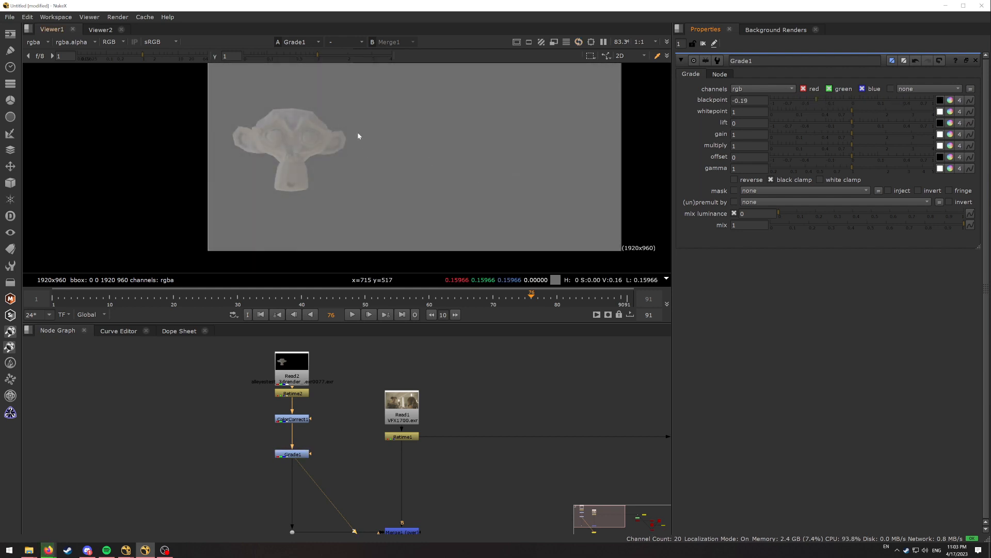
left_click(845, 98)
Insert a Premult node between Grade1 and the Dot in the render branch and view the Merge1 composite
scroll(306, 458, "down", 1)
middle_click_drag(298, 491, 289, 447)
key("Tab")
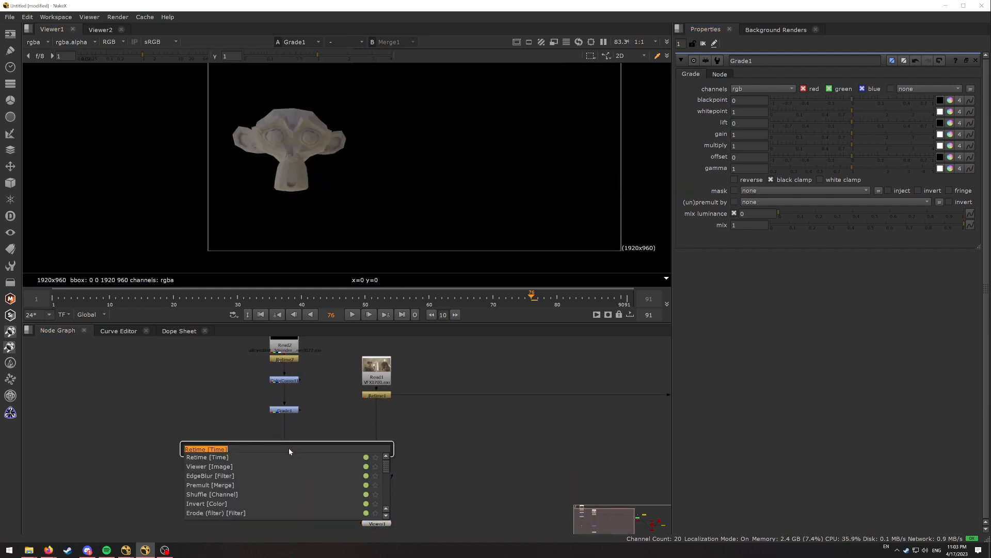
type("prem")
left_click(245, 457)
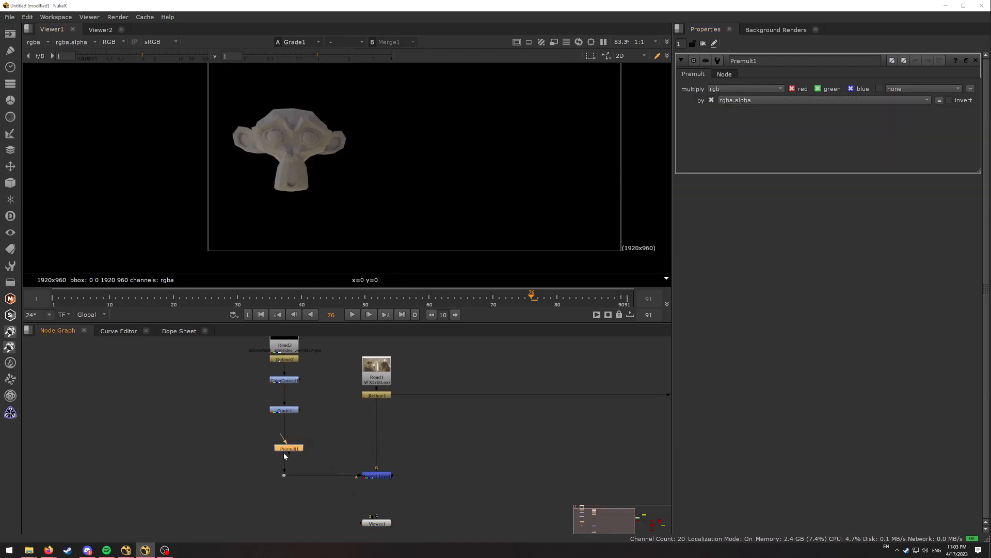
left_click(332, 430)
key("1")
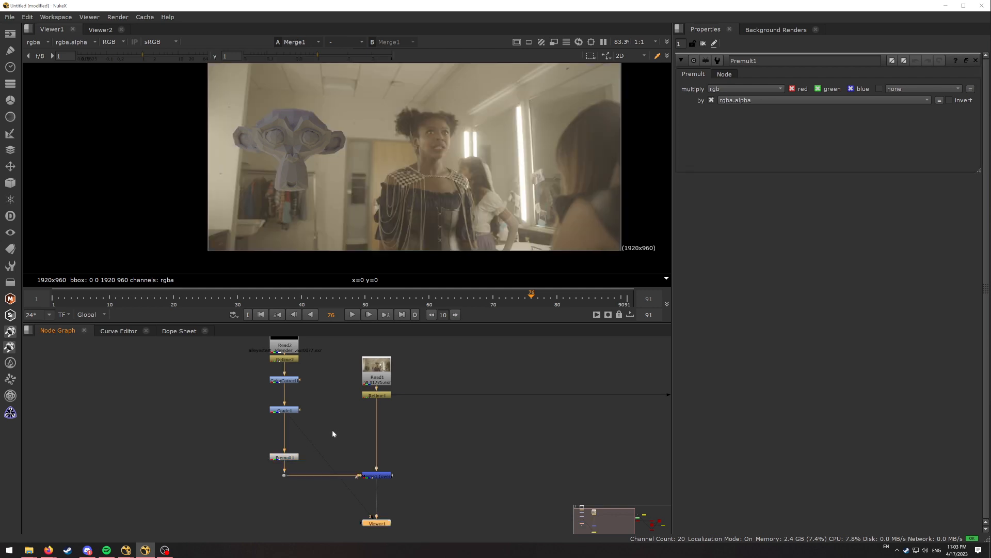
Open Grade1's settings and try a blackpoint of -0.135 on the composite, resetting it to 0
double_click(282, 410)
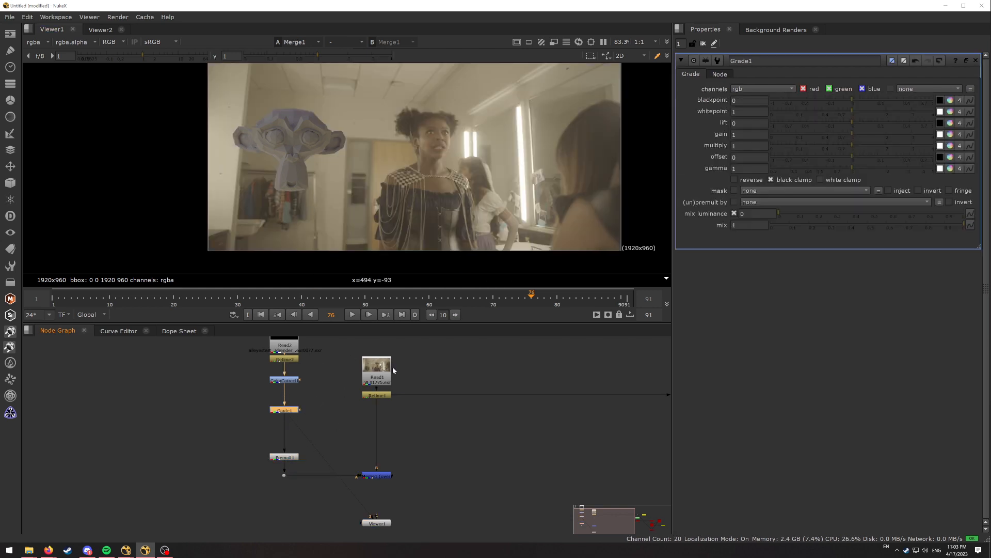
left_click_drag(784, 98, 824, 100)
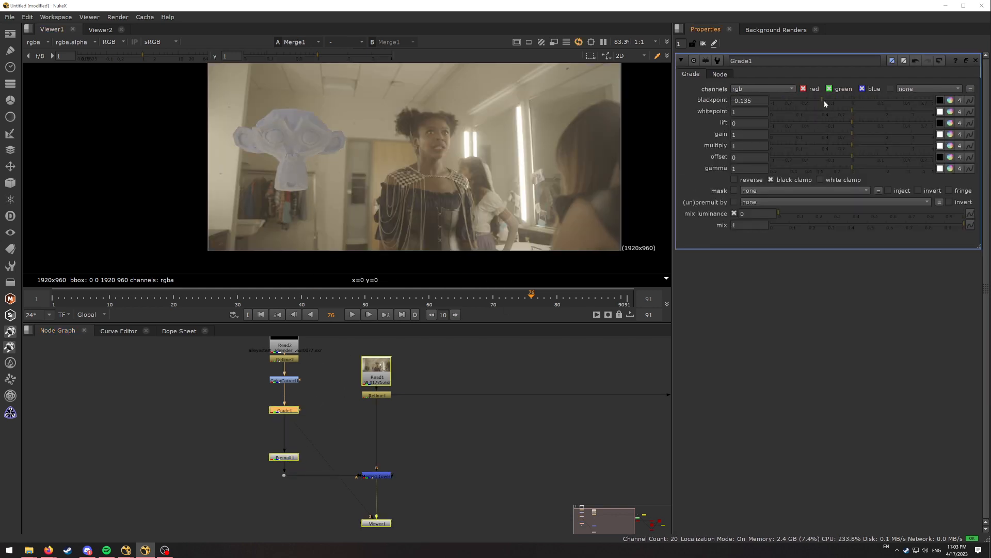
left_click(810, 104, "ctrl")
Compare the monkey's colour and brightness closely with the wall and the actress in the composite
scroll(305, 154, "up", 3)
middle_click_drag(301, 153, 458, 186)
scroll(485, 179, "up", 3)
scroll(455, 186, "down", 7)
scroll(455, 186, "up", 5)
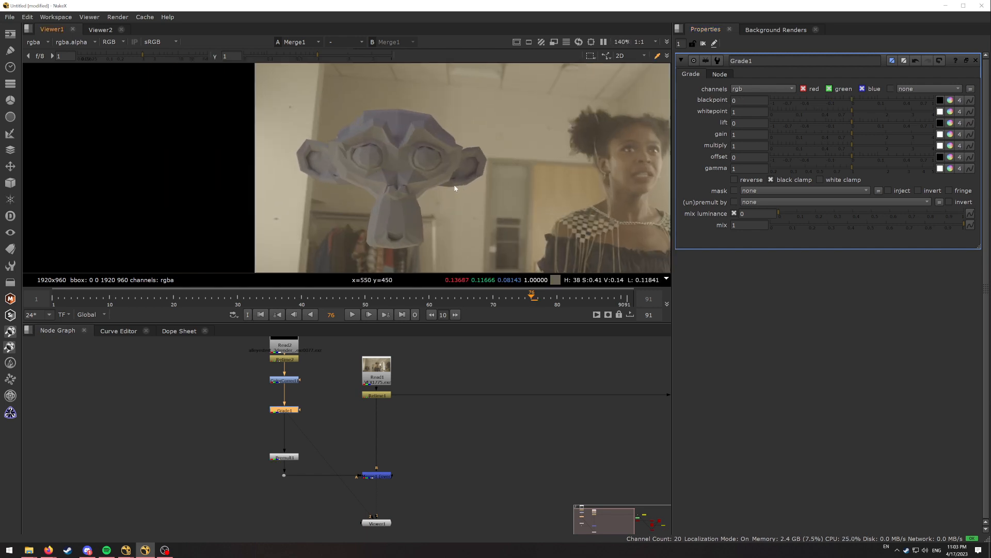
scroll(453, 186, "down", 3)
scroll(453, 185, "down", 2)
middle_click_drag(452, 185, 417, 173)
scroll(415, 173, "up", 3)
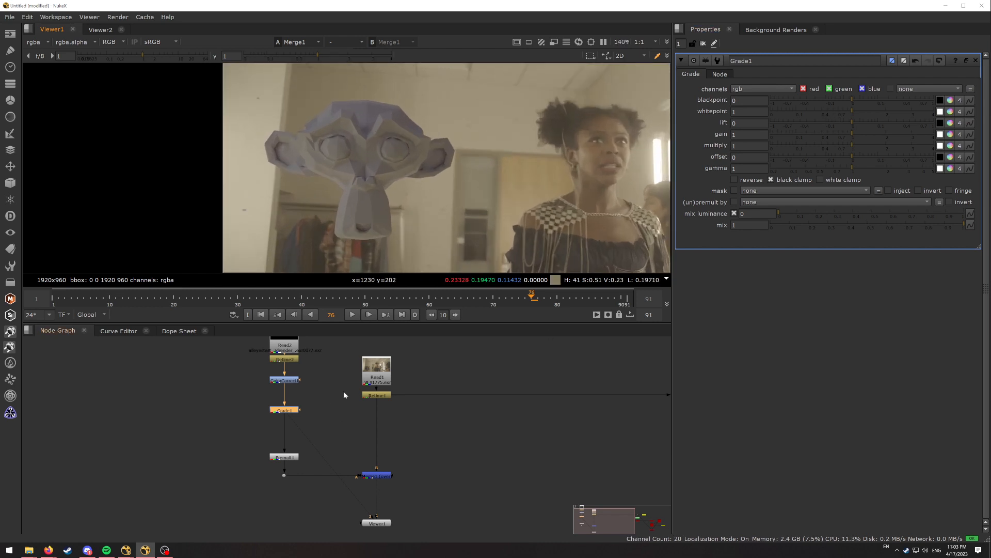
Set Grade1's gain to red 1.5, green 1.4 and blue 1.3, with blackpoint -0.022 and whitepoint 1.4
left_click(950, 135)
left_click_drag(954, 139, 953, 168)
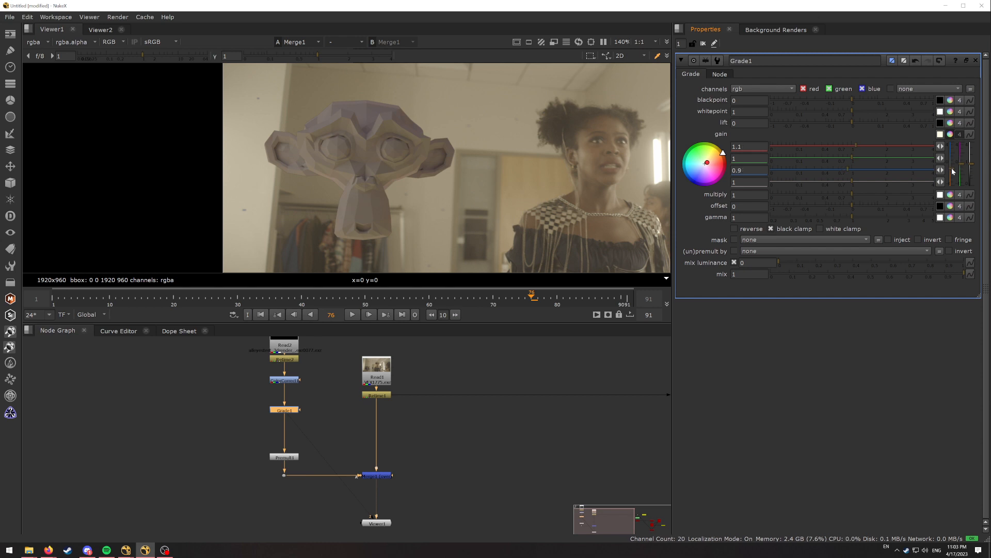
scroll(553, 171, "down", 3)
middle_click_drag(554, 171, 489, 148)
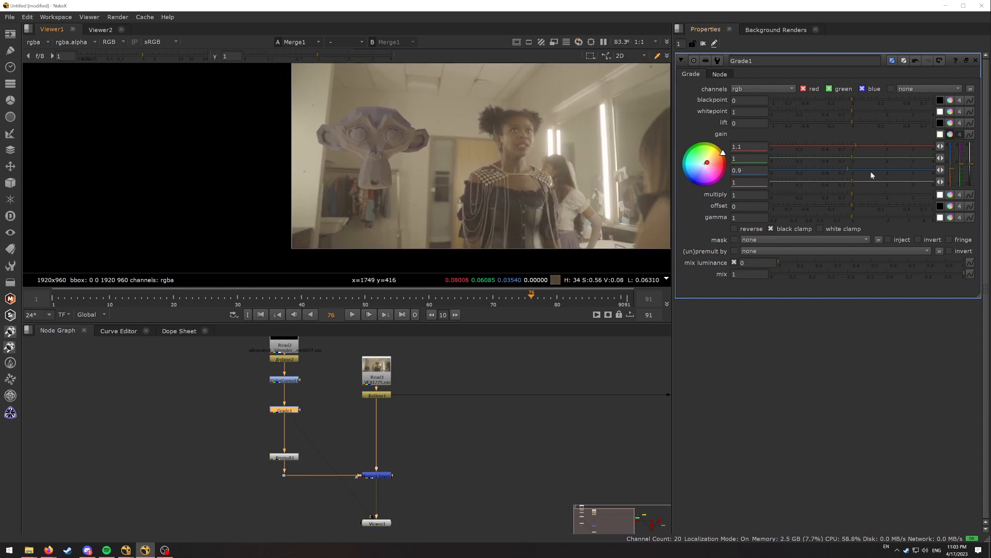
left_click_drag(976, 165, 973, 164)
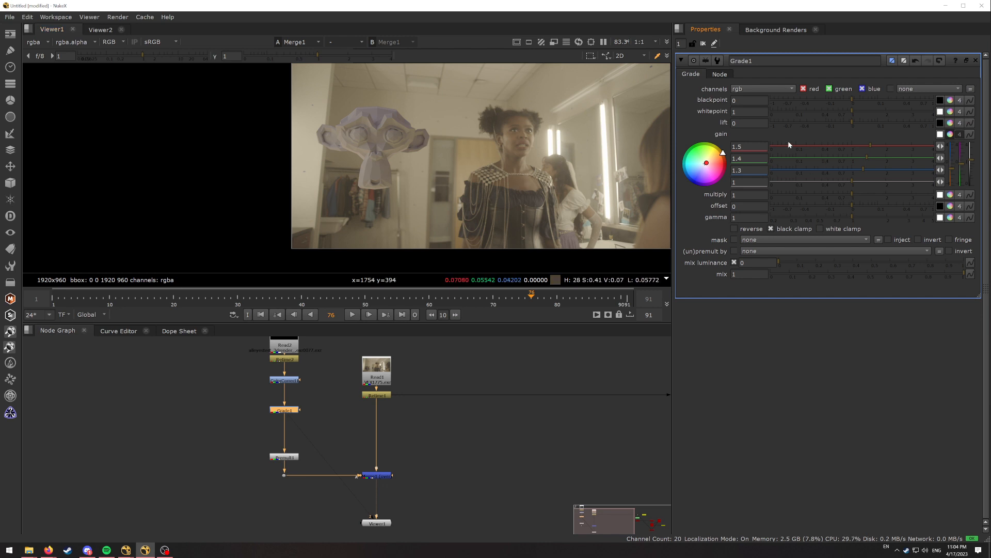
mouse_move(851, 98)
left_mouse_down()
mouse_move(836, 99)
mouse_move(867, 107)
left_mouse_up()
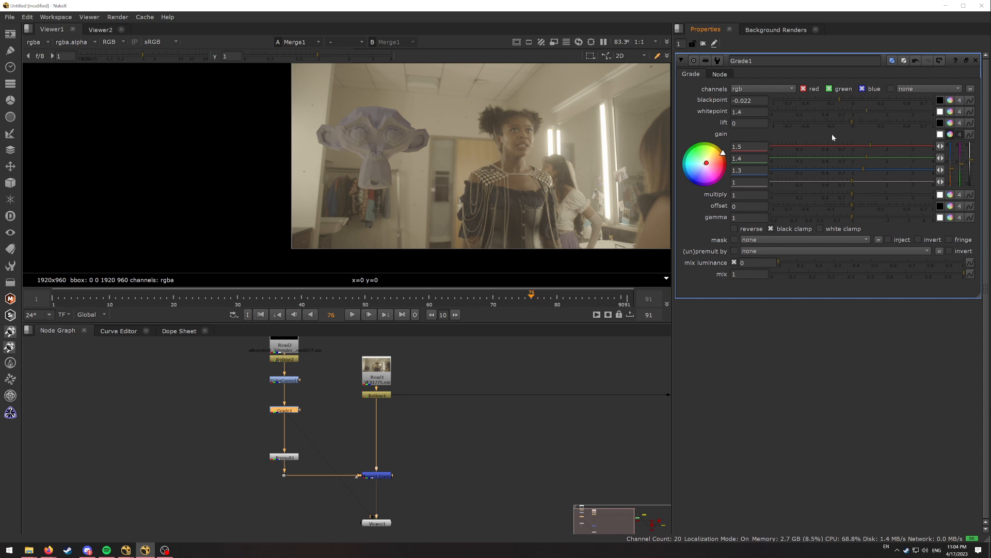
Lower ColorCorrect1's master saturation to 0.41 and check the monkey against the plate
double_click(292, 382)
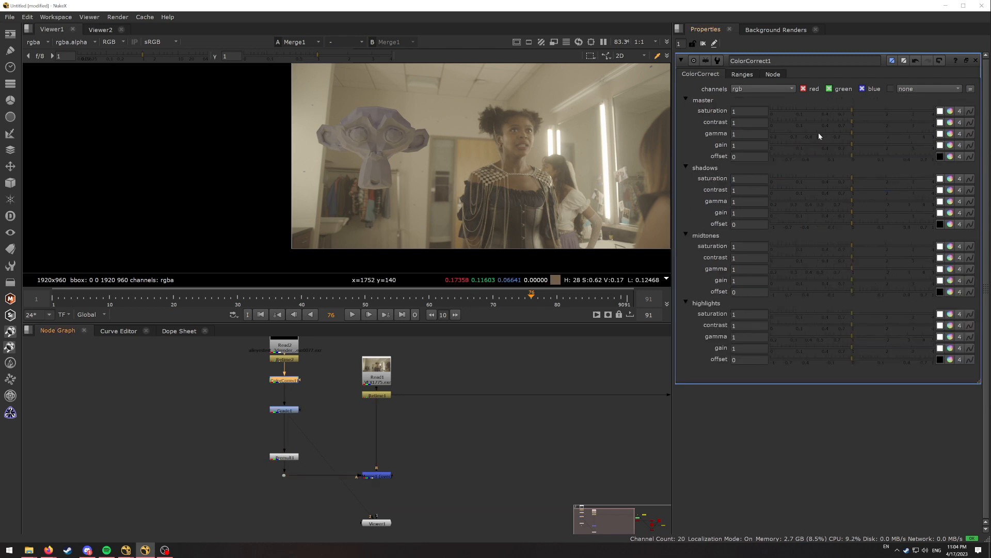
mouse_move(810, 111)
left_mouse_down()
mouse_move(838, 110)
mouse_move(822, 109)
left_mouse_up()
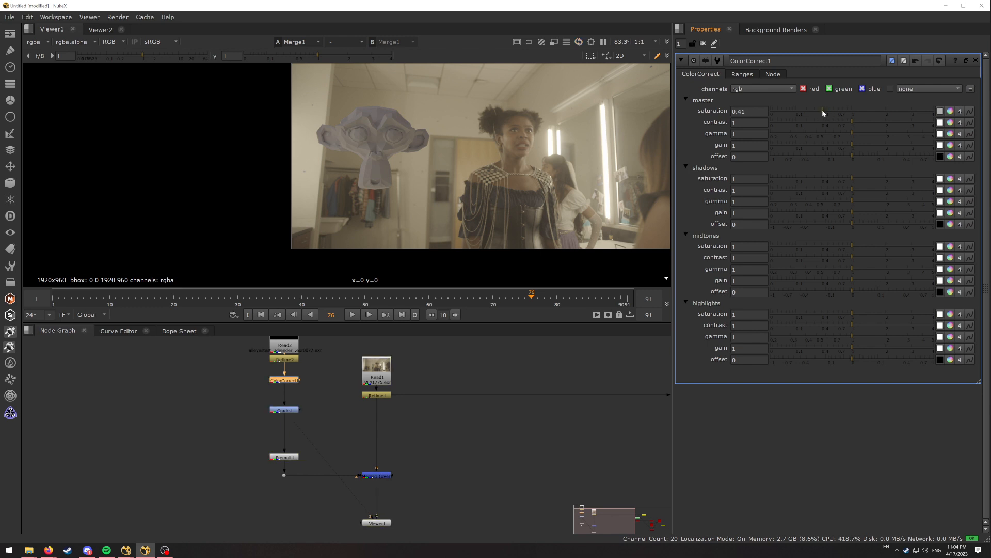
scroll(356, 138, "up", 1)
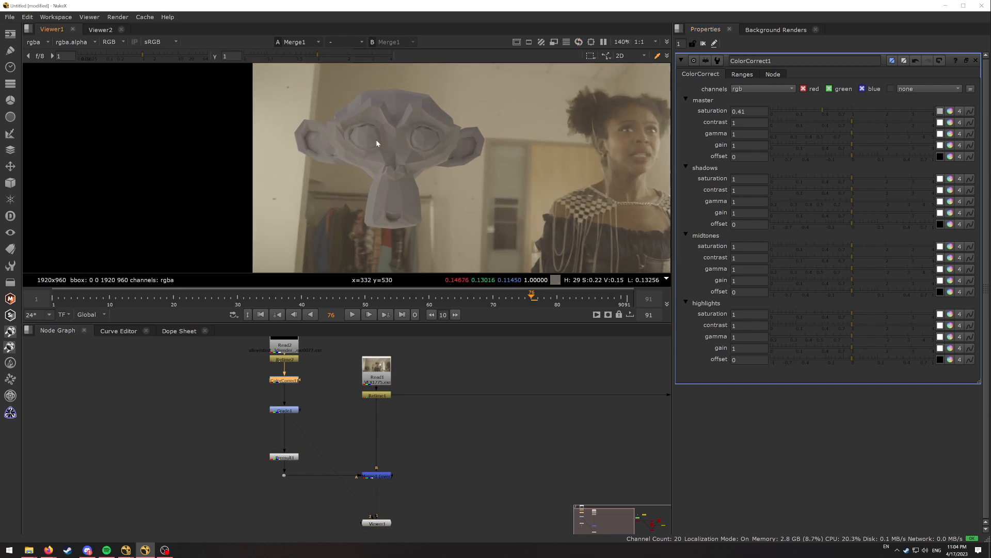
scroll(388, 153, "up", 1)
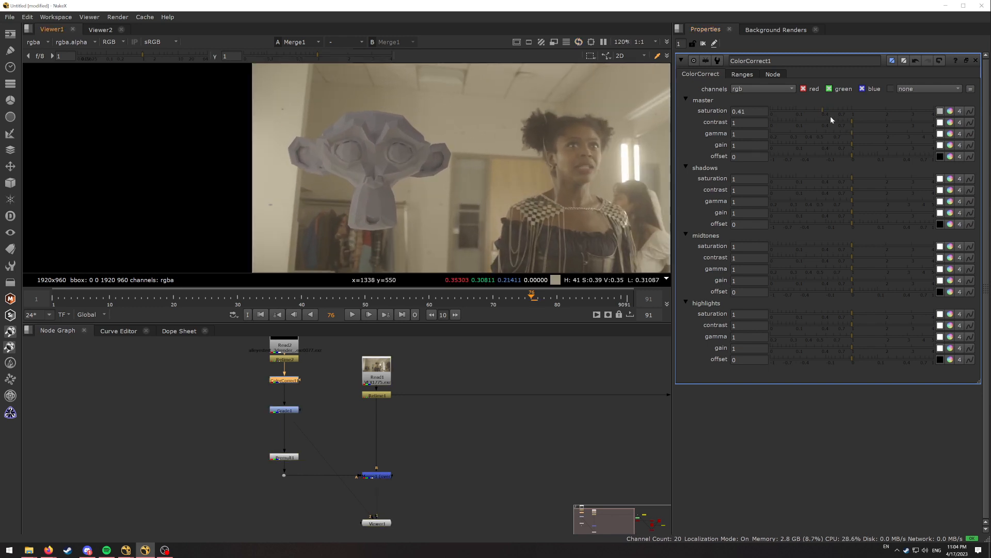
Warm Grade1's gain and shift it towards green, giving red 1.666666, green 1.466666 and blue 1.066666
double_click(283, 410)
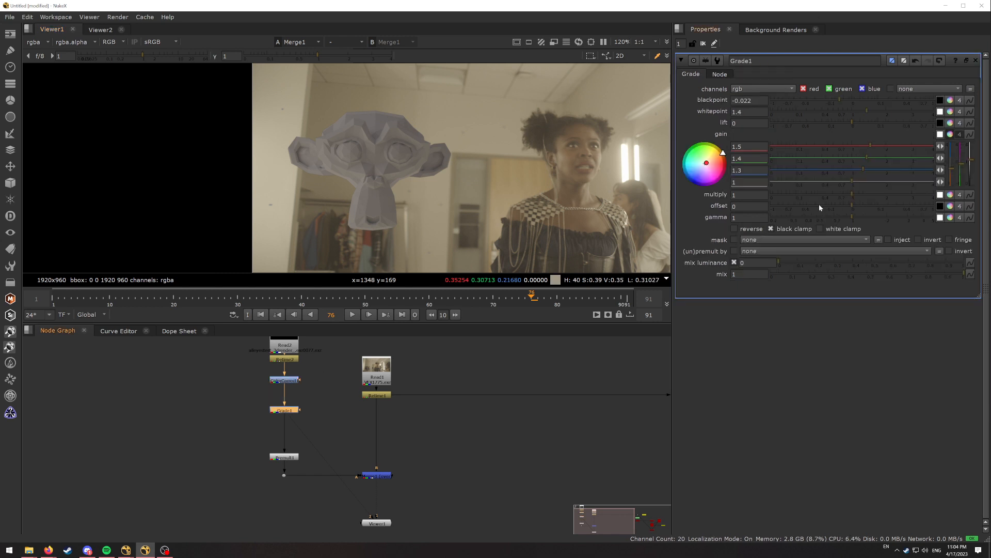
left_click_drag(946, 171, 953, 174)
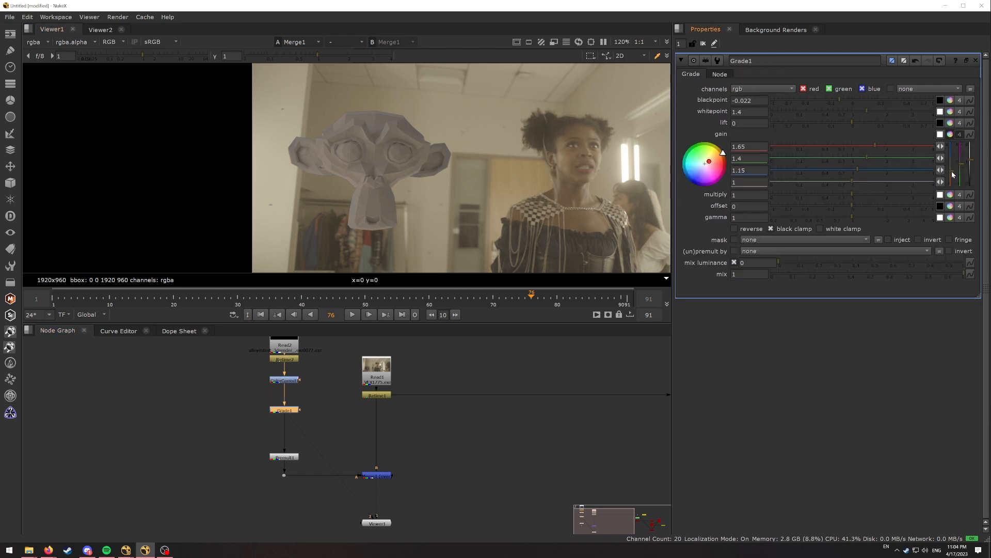
scroll(531, 181, "down", 3)
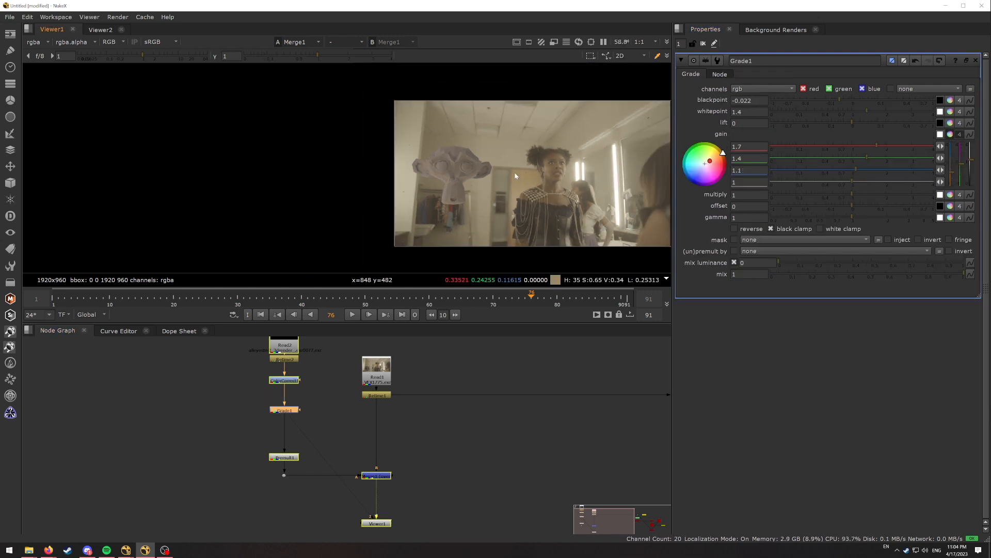
scroll(448, 168, "up", 1)
scroll(448, 168, "up", 1)
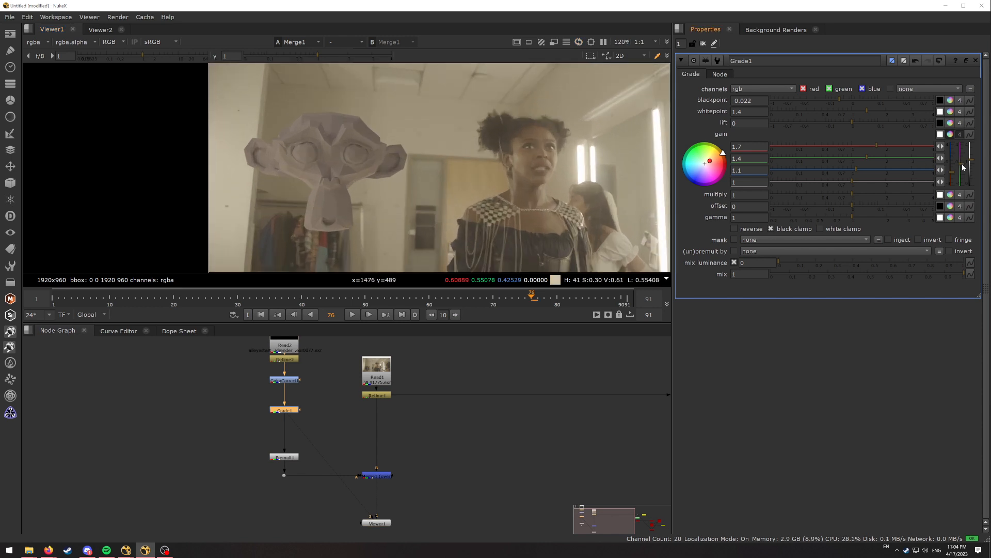
left_click_drag(964, 165, 964, 170)
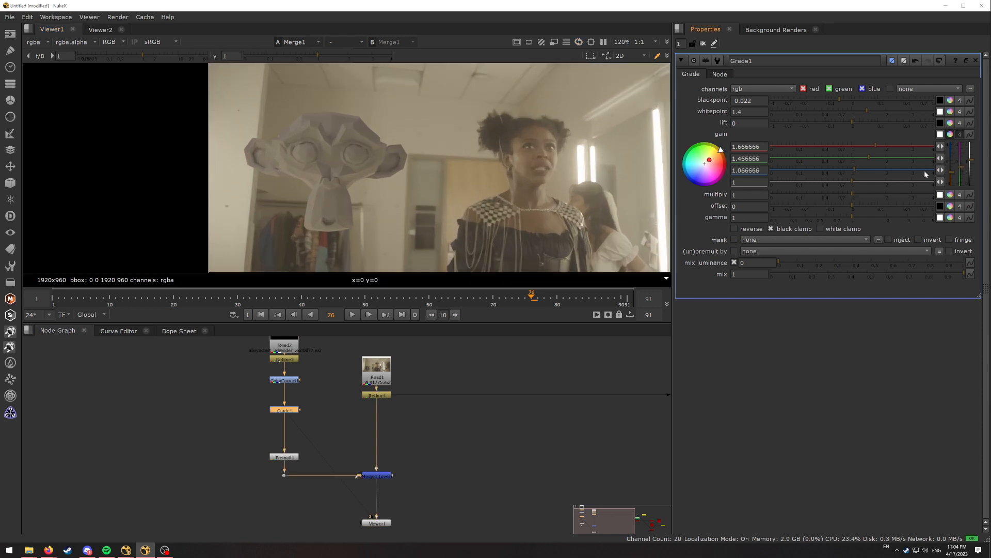
Examine the monkey's edges and shading up close against the wall, door and dark areas of the actress's costume
scroll(445, 160, "up", 2)
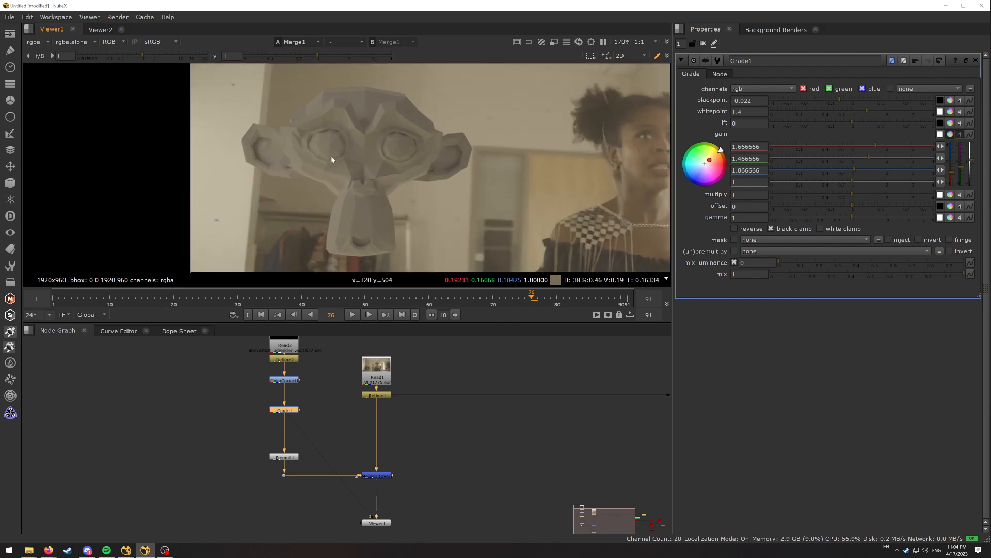
scroll(331, 157, "up", 1)
middle_click_drag(478, 117, 379, 223)
scroll(379, 223, "up", 1)
scroll(379, 222, "down", 1)
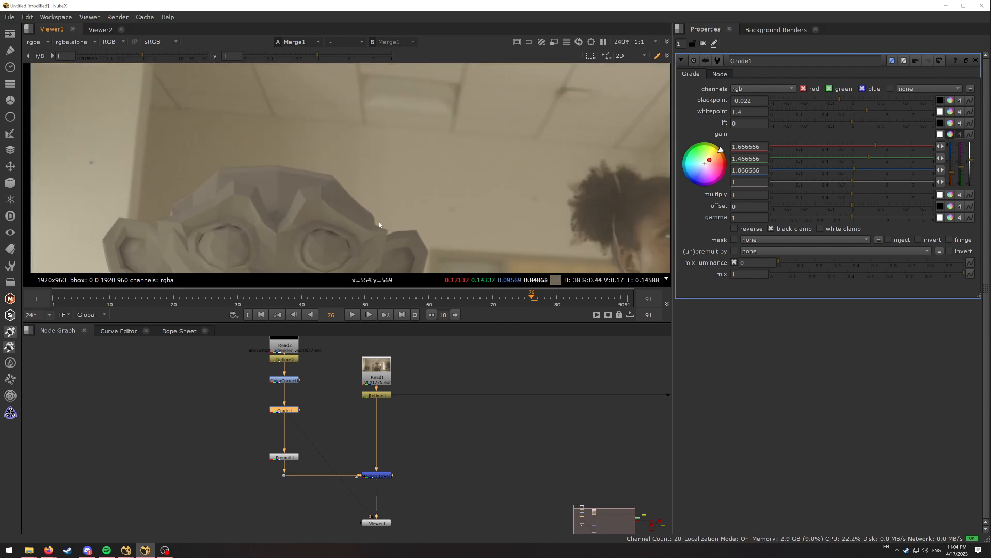
scroll(379, 222, "down", 2)
middle_click_drag(495, 198, 436, 126)
scroll(304, 152, "up", 5)
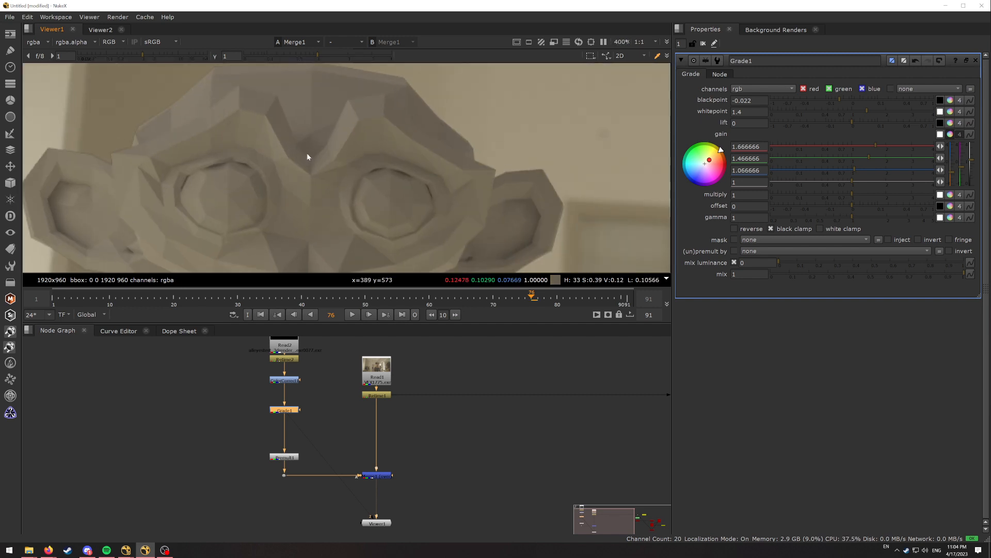
scroll(307, 153, "up", 4)
middle_click_drag(433, 166, 314, 151)
middle_click_drag(643, 159, 214, 156)
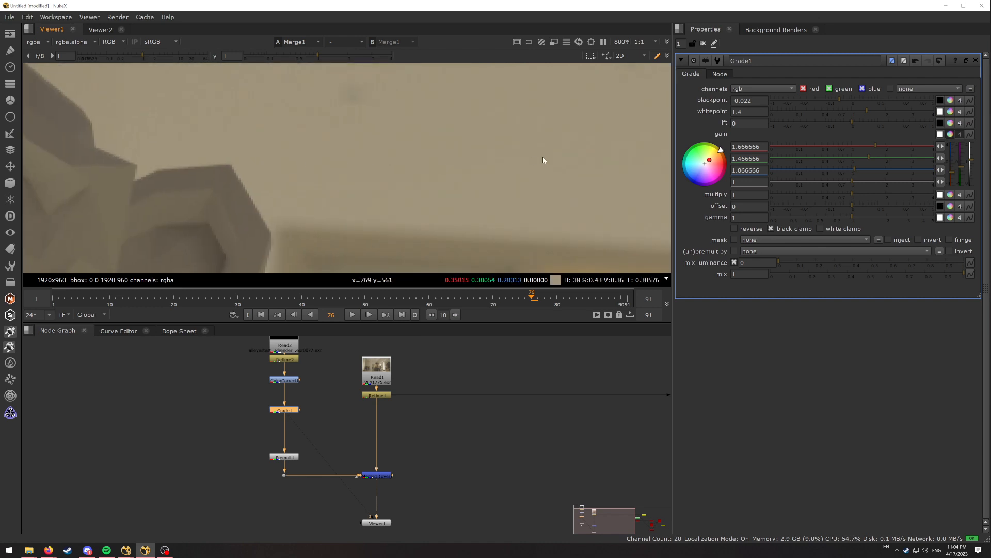
scroll(543, 160, "down", 4)
middle_click_drag(543, 161, 396, 92)
scroll(547, 184, "up", 4)
scroll(547, 184, "down", 8)
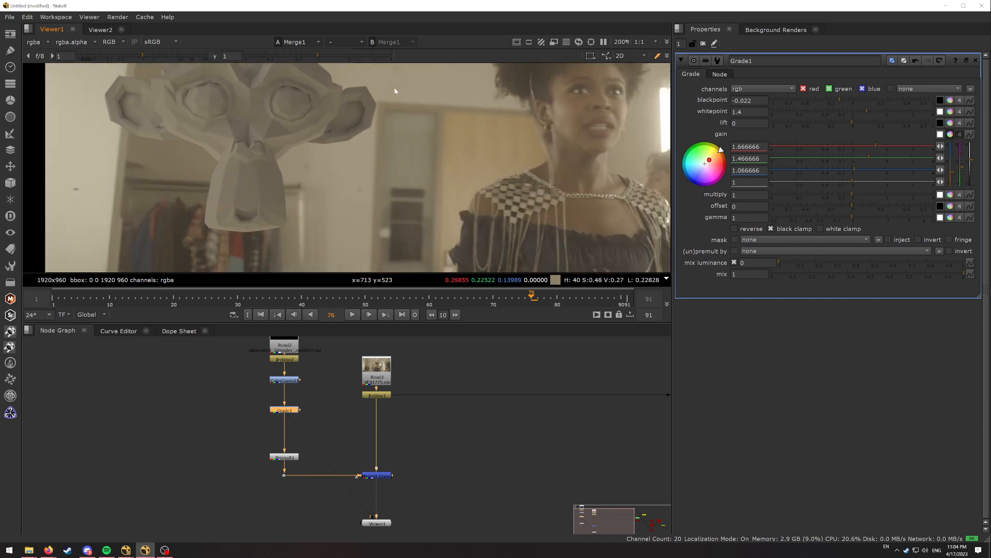
middle_click_drag(468, 173, 407, 141)
scroll(407, 141, "up", 6)
middle_click_drag(419, 207, 399, 85)
middle_click_drag(509, 258, 477, 195)
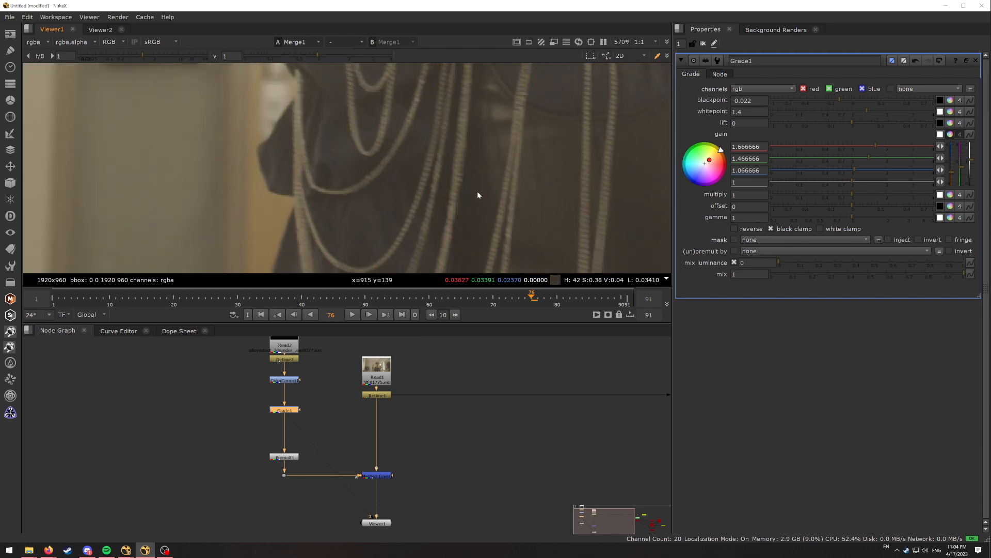
Check the monkey against the whole plate while varying the viewer gamma, and reset the gamma
scroll(354, 141, "down", 12)
middle_click_drag(282, 83, 324, 120)
scroll(364, 183, "up", 12)
scroll(364, 184, "down", 12)
scroll(306, 165, "up", 4)
scroll(324, 123, "down", 3)
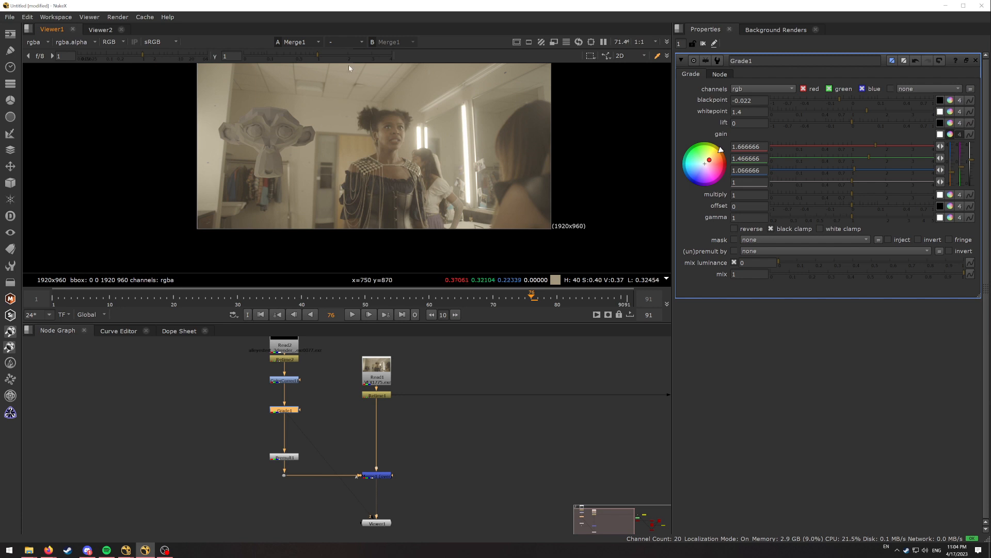
left_click_drag(268, 60, 327, 57)
left_click(215, 56)
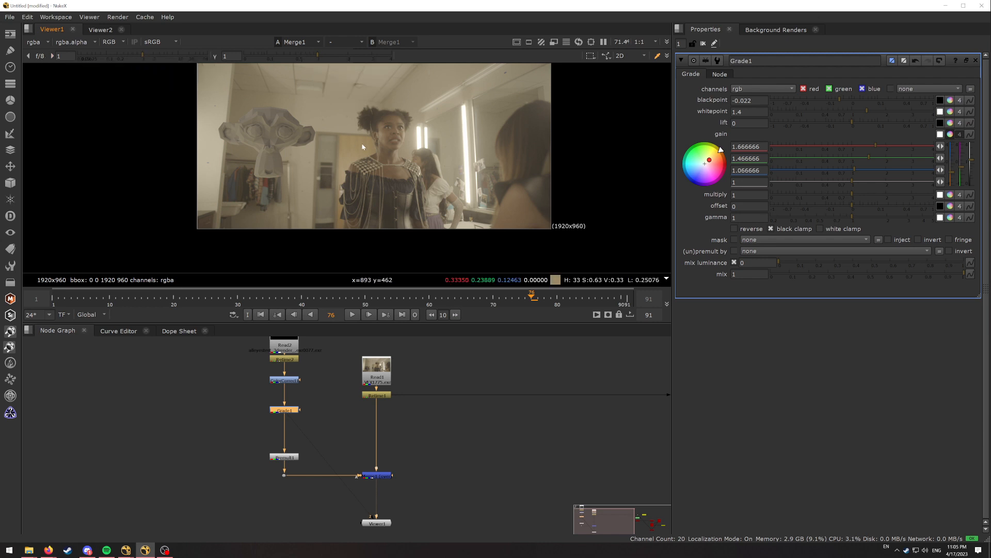
Compare the monkey's shadows and highlights with the plate at a lowered viewer gamma and raised viewer gain, resetting both
scroll(364, 140, "up", 3)
left_click_drag(326, 55, 281, 59)
left_click(215, 57)
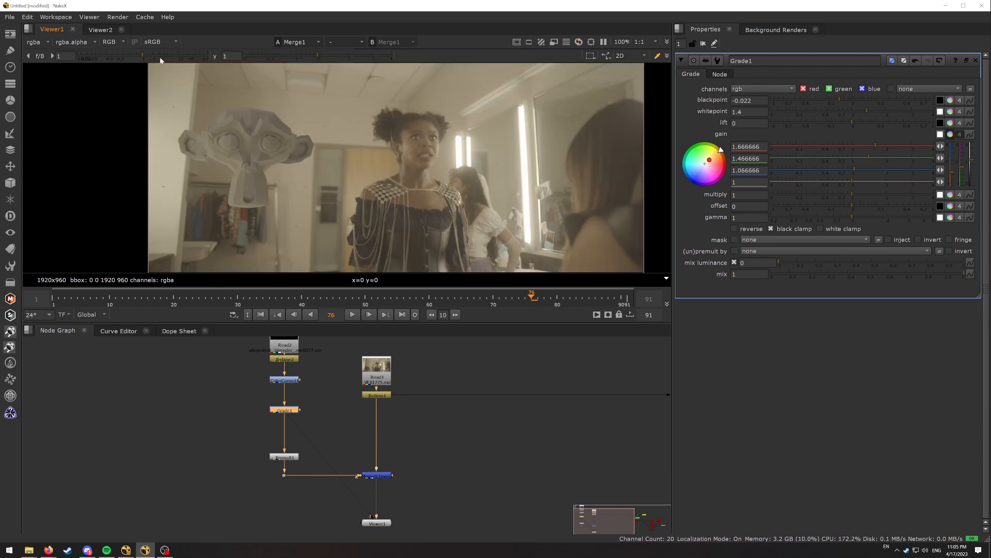
left_click_drag(161, 58, 197, 53)
left_click(163, 54, "ctrl")
scroll(331, 164, "down", 3)
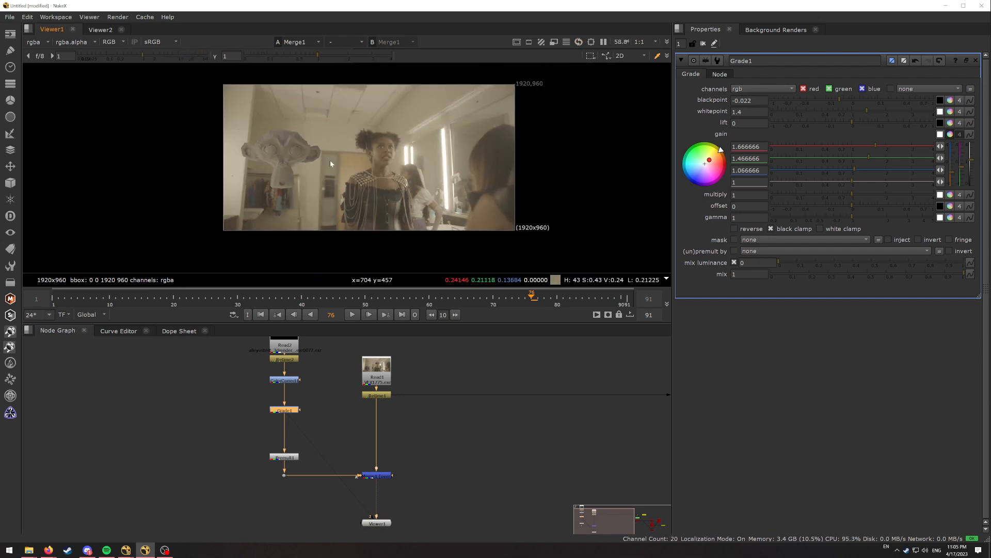
Move Premult1 up close beneath Grade1 and check the composite at frame 70
middle_click_drag(338, 154, 315, 171)
scroll(315, 171, "down", 2)
scroll(315, 169, "up", 2)
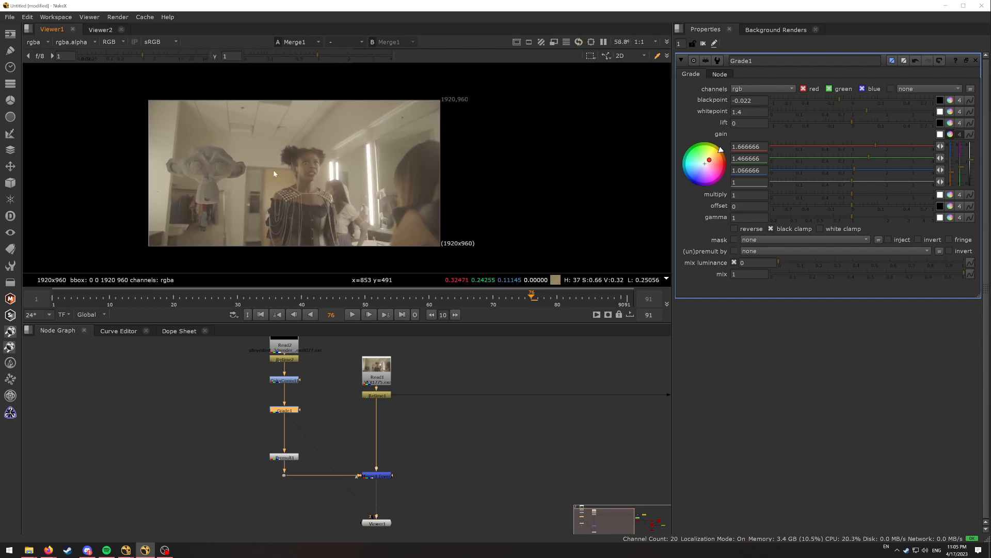
scroll(329, 392, "down", 3)
scroll(311, 407, "up", 4)
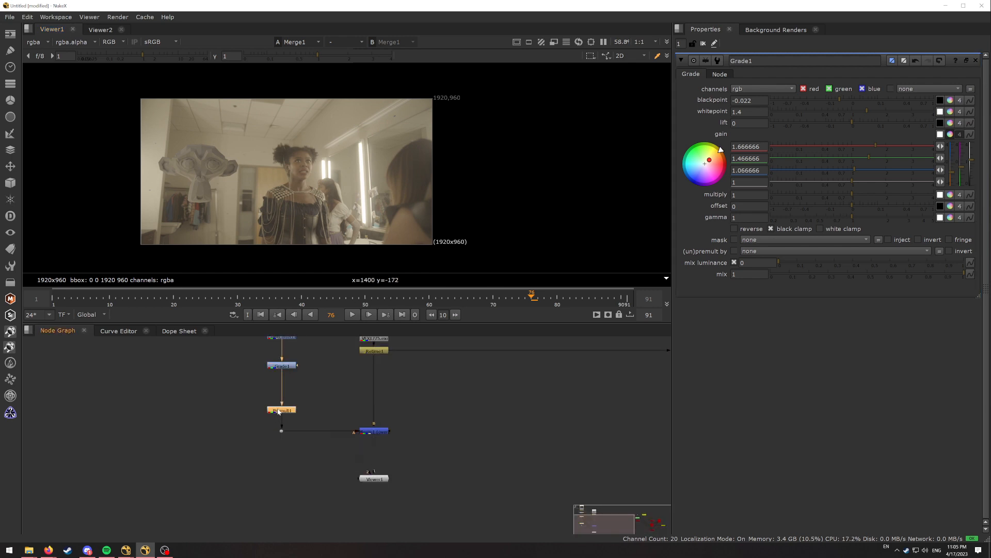
left_click_drag(386, 298, 493, 300)
scroll(244, 200, "up", 4)
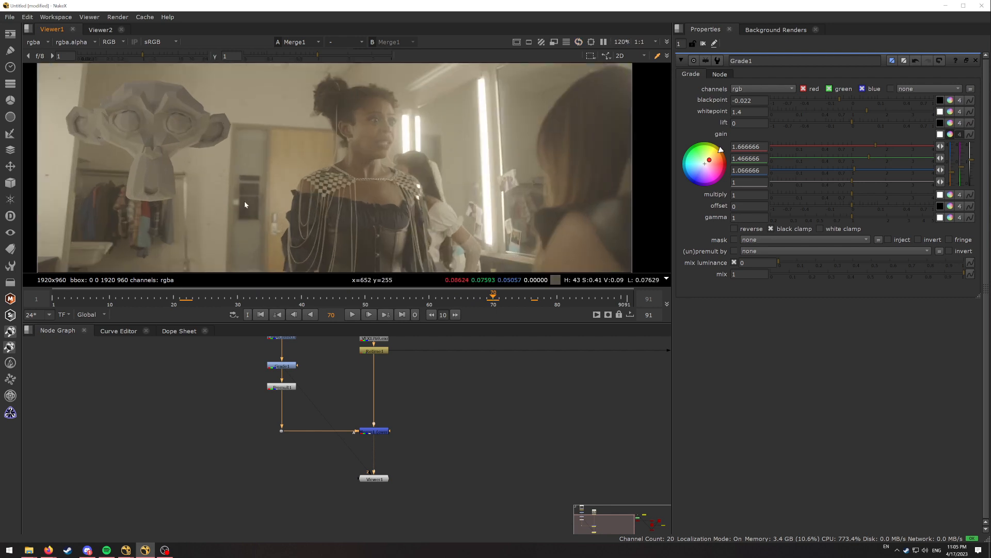
Insert a Grain node between Premult1 and the dot that feeds Merge1
key("Tab")
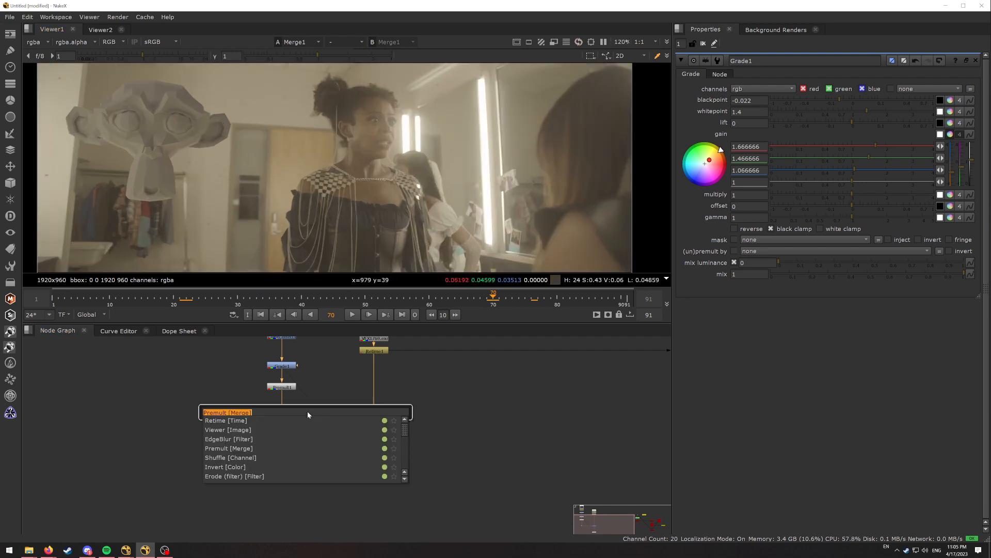
type("merge")
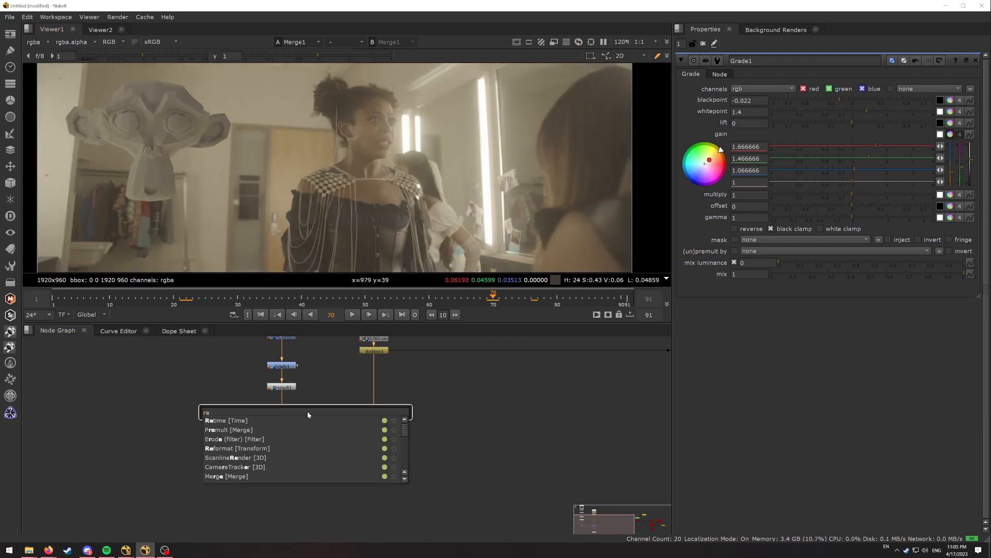
key("Return")
key("Tab")
type("grai")
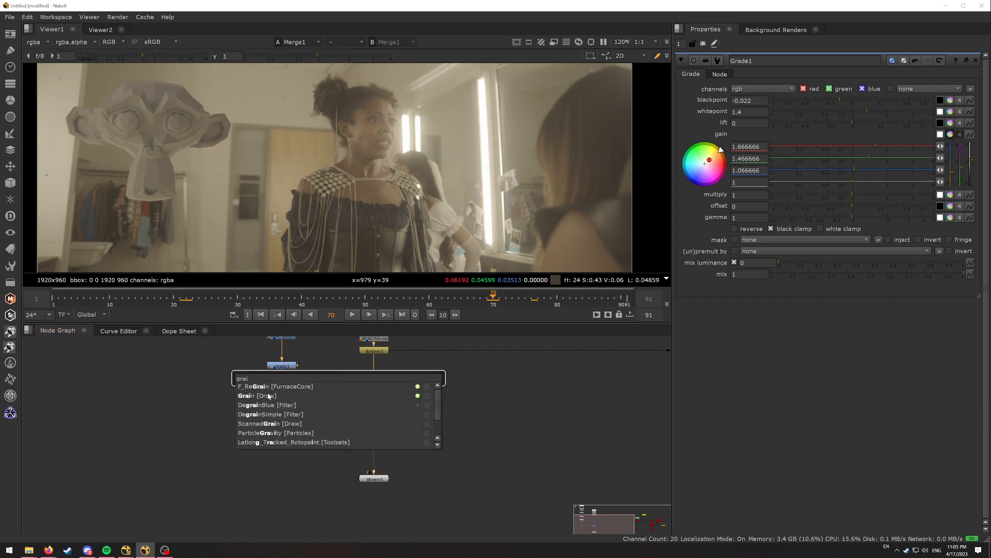
left_click(269, 395)
left_click_drag(331, 383, 281, 410)
Inspect the default grain on the monkey up close and delete the Grain node
scroll(137, 140, "up", 3)
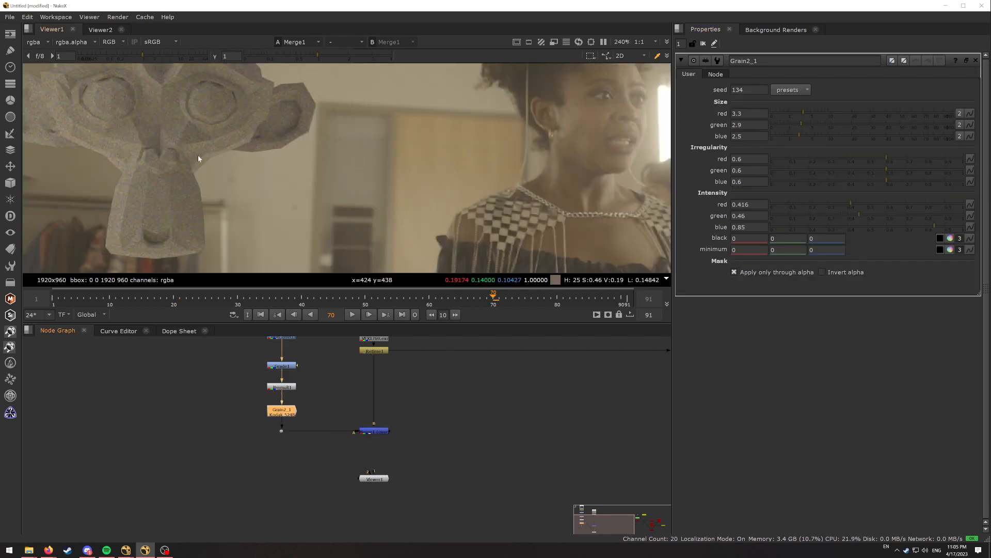
scroll(441, 215, "up", 4)
scroll(471, 221, "down", 5)
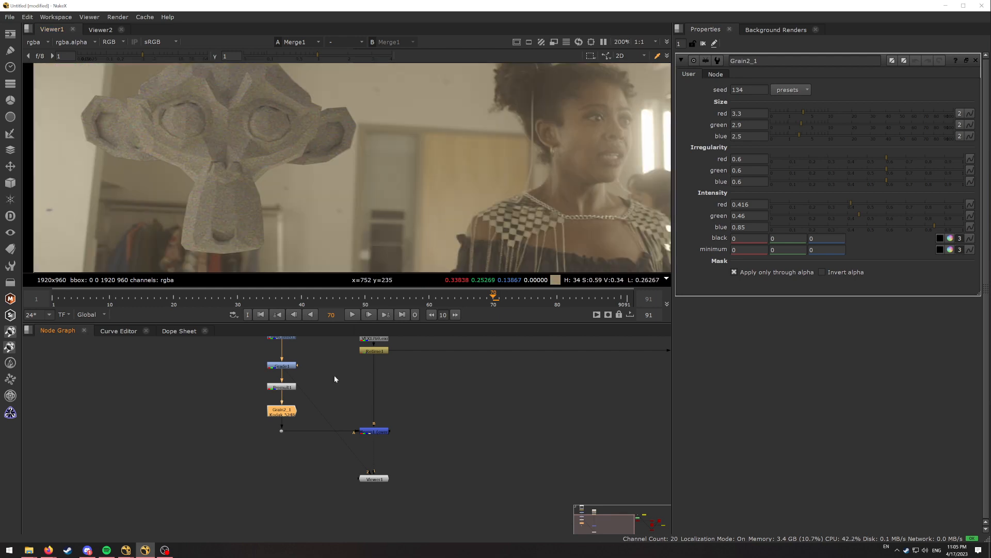
key("Delete")
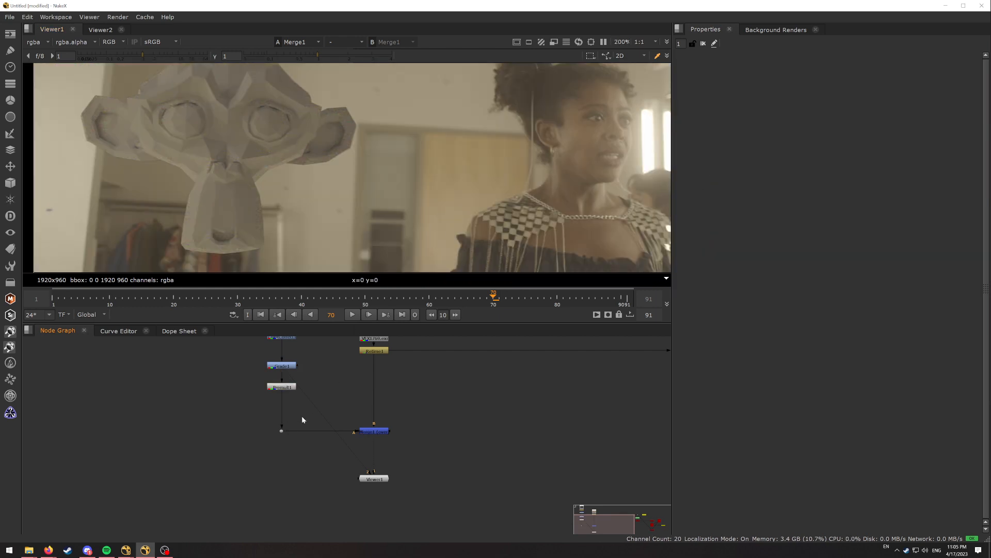
Insert an F_ReGrain node between Premult1 and the dot that feeds Merge1
key("Tab")
type("regrain")
key("Return")
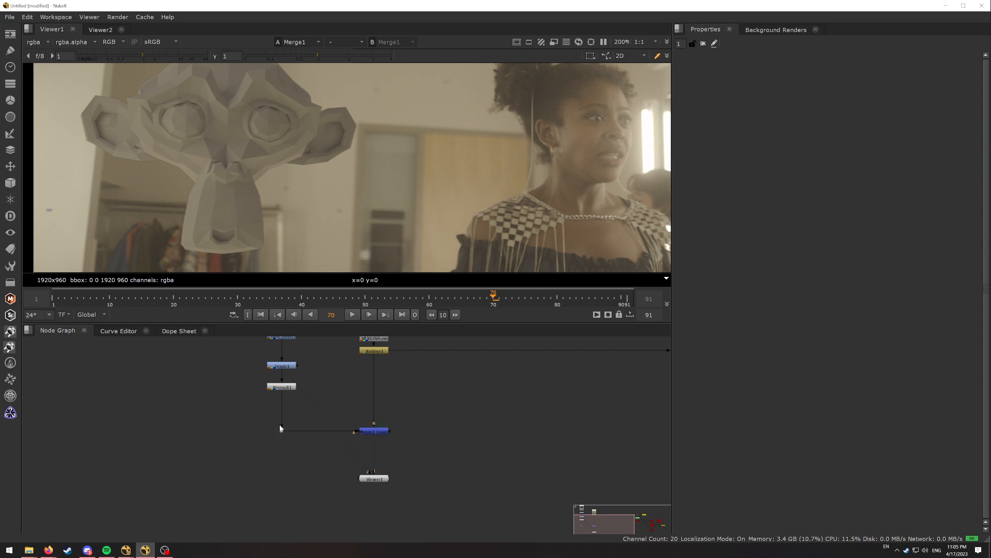
left_click(283, 415)
scroll(327, 398, "down", 2)
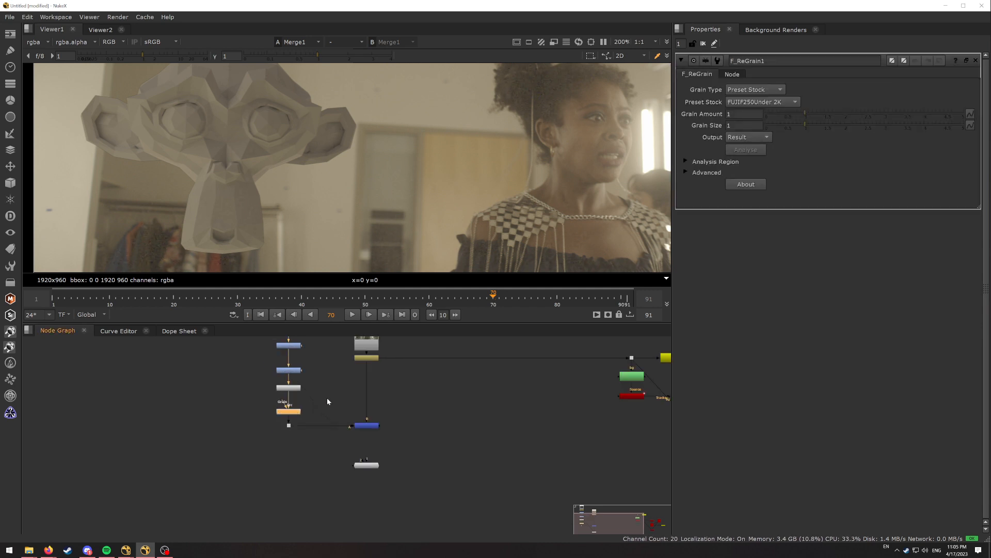
Feed F_ReGrain1's Grain input from the footage's Retime node and place the analysis region around the top of the monkey's head
left_click_drag(287, 404, 370, 360)
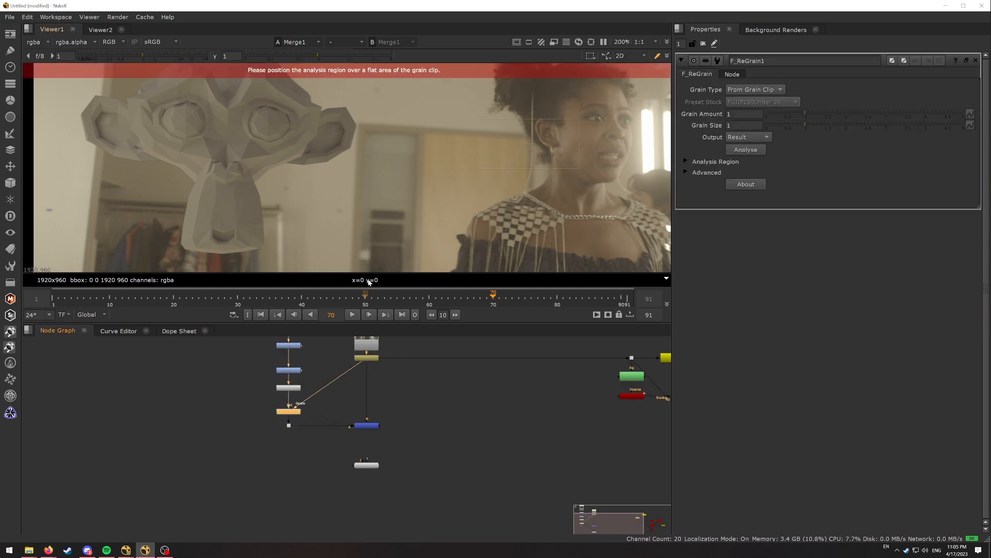
scroll(356, 161, "down", 4)
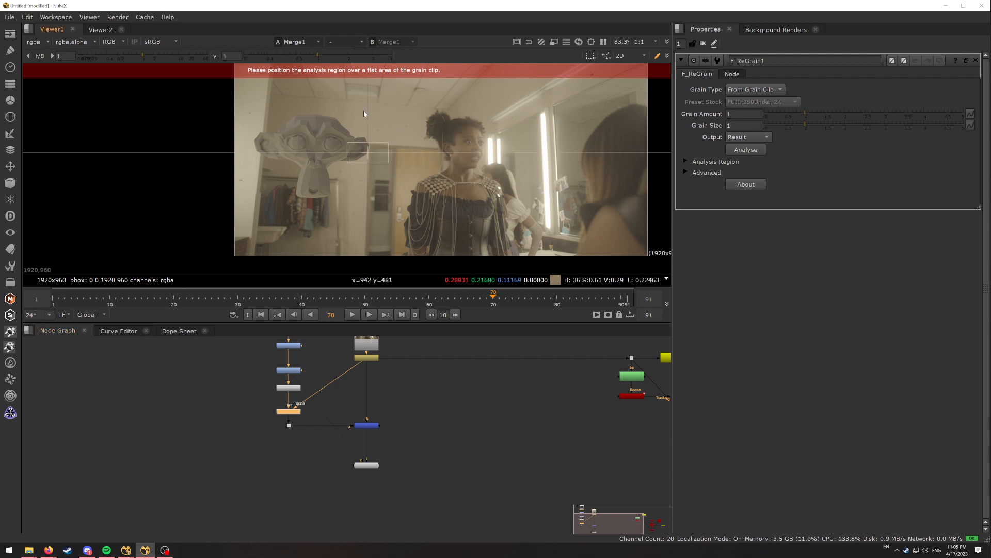
left_click_drag(366, 151, 329, 117)
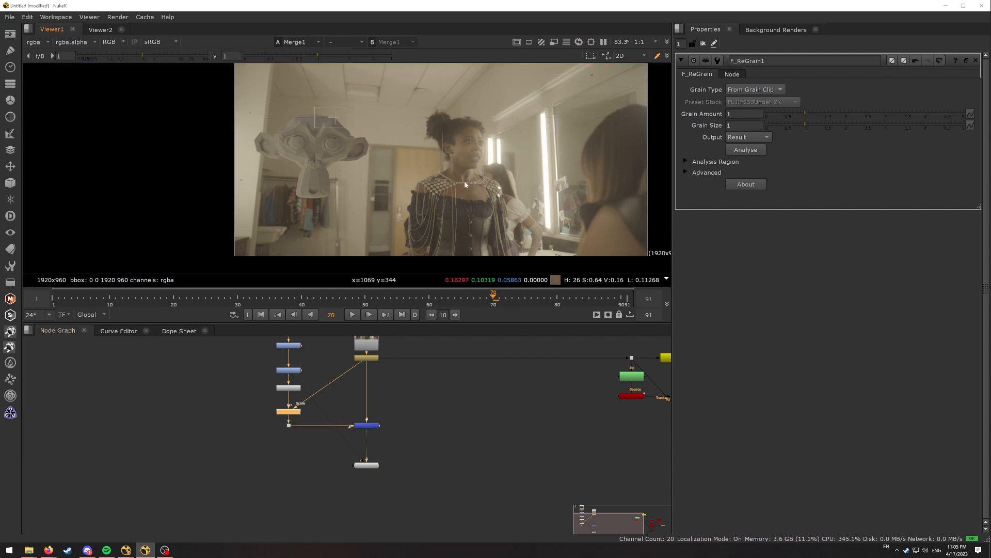
Inspect the regrained monkey and the wall up close at frames 66 and 48, and delete the F_ReGrain node
scroll(294, 181, "up", 4)
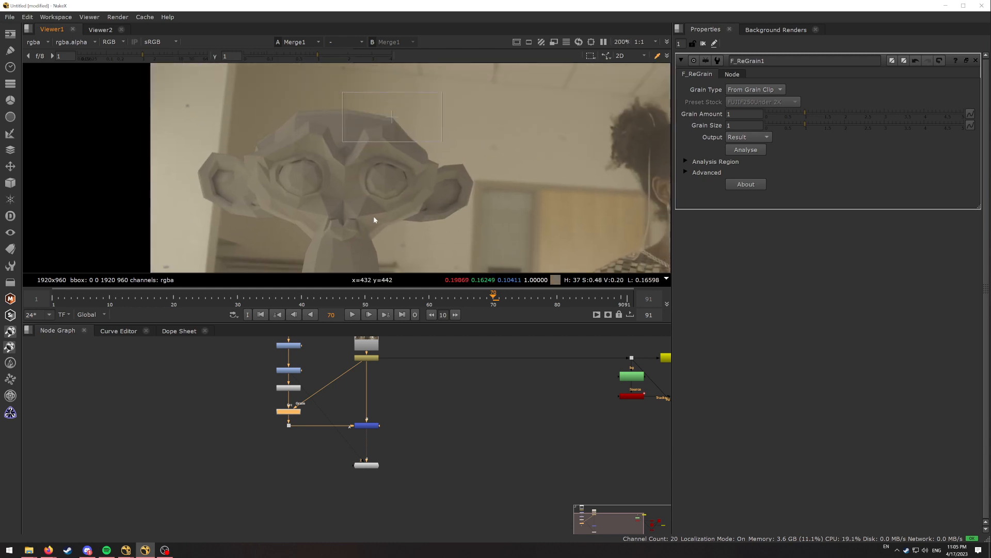
scroll(374, 207, "up", 8)
left_click(468, 299)
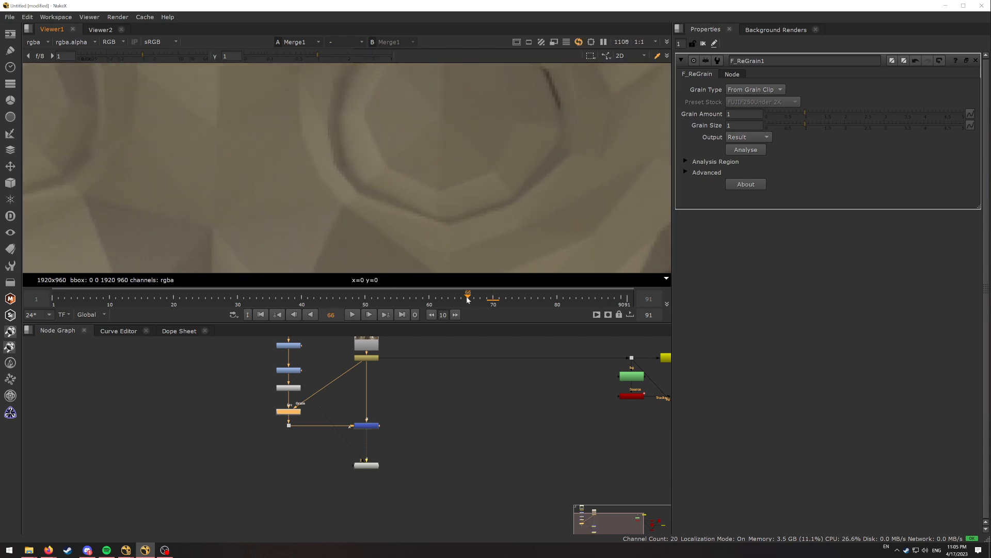
left_click_drag(467, 299, 353, 298)
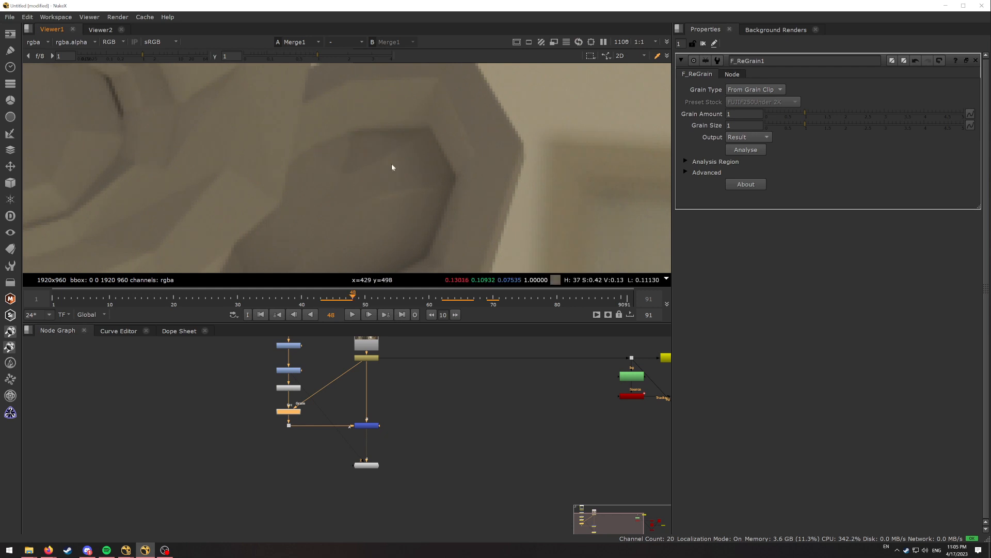
scroll(352, 149, "down", 7)
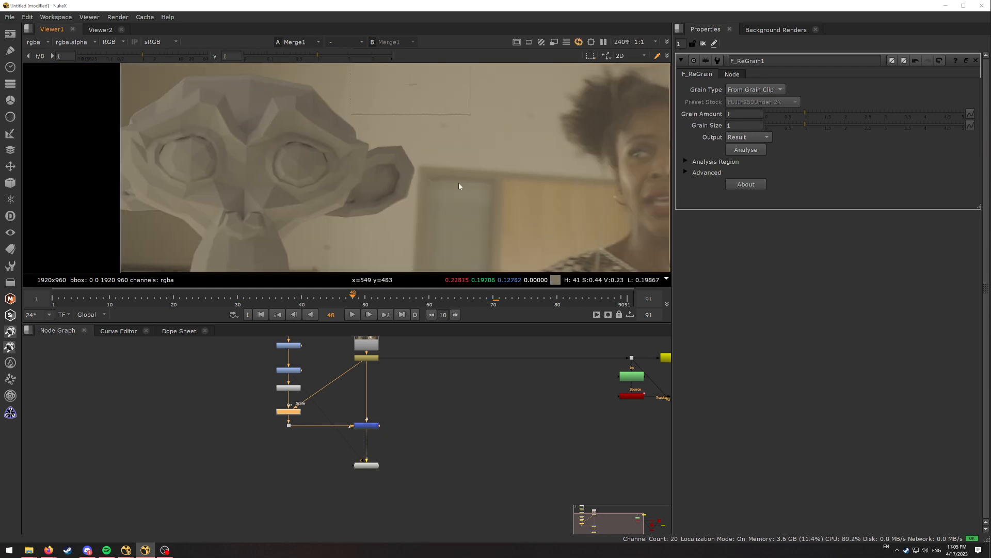
scroll(397, 190, "up", 5)
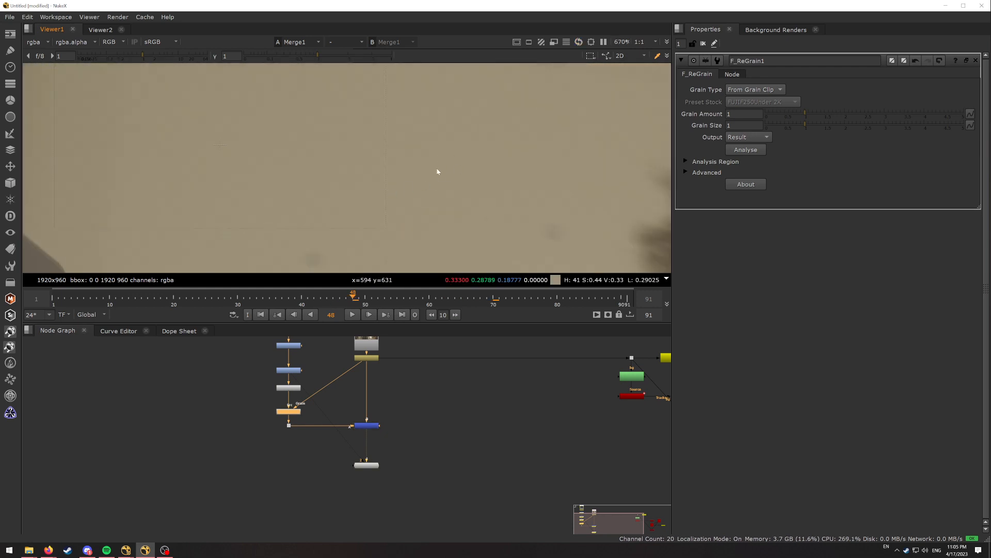
scroll(438, 172, "down", 2)
key("Delete")
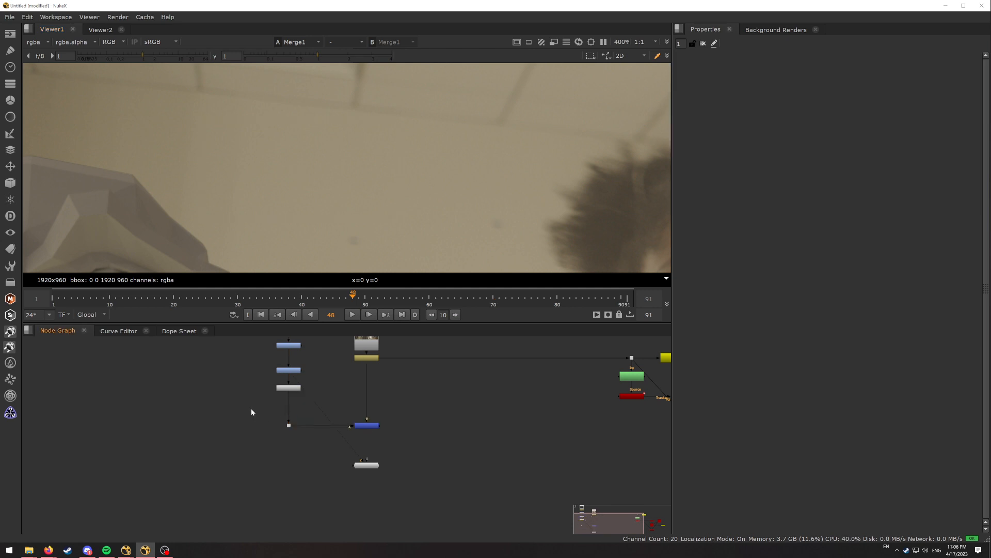
Add a new Grain node to the monkey branch between Premult1 and the dot
key("Tab")
type("grain")
key("Return")
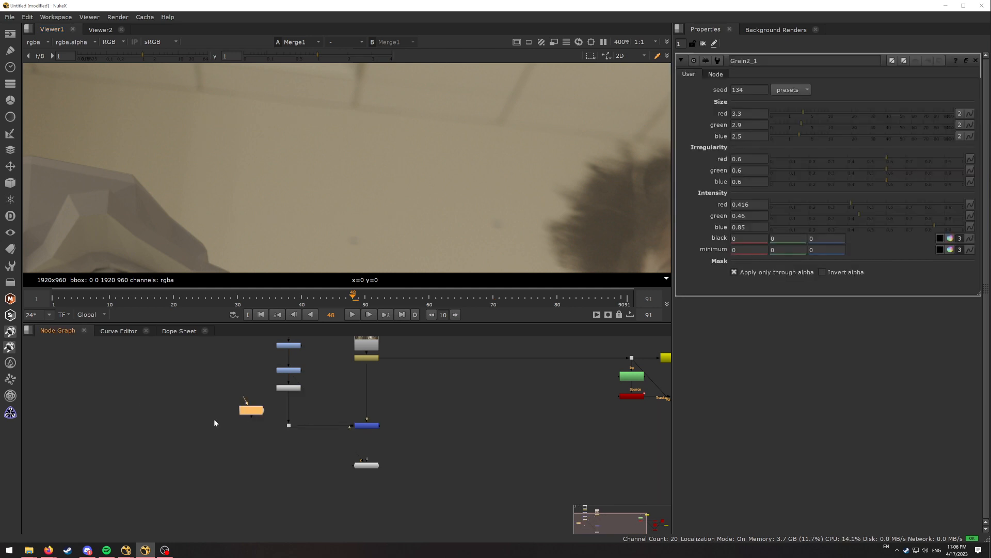
left_click_drag(250, 412, 288, 407)
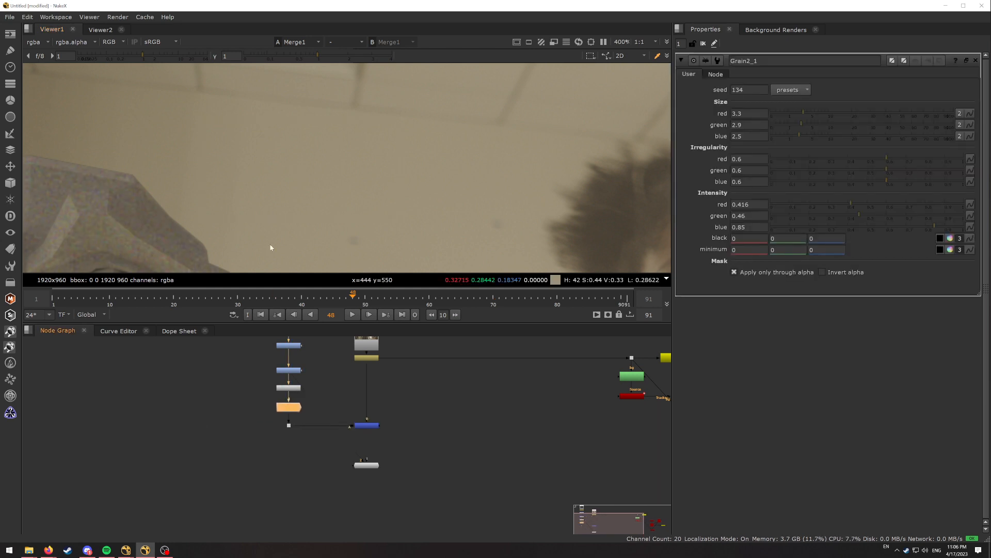
Set the grain intensity to red 0.1, green 0.125, blue 0.145 and the size to red 1.5, green 1.3, blue 0.75
scroll(374, 200, "down", 2)
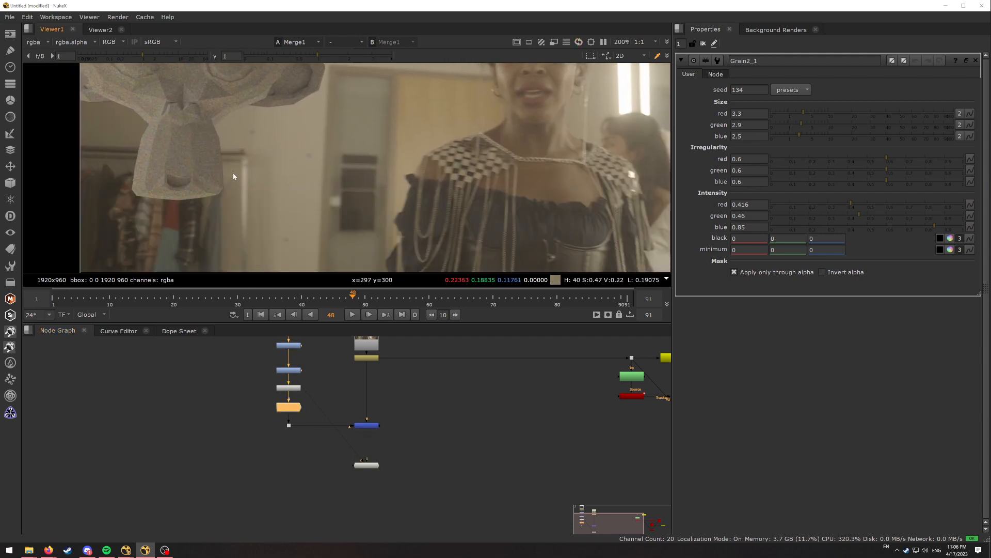
scroll(233, 175, "up", 5)
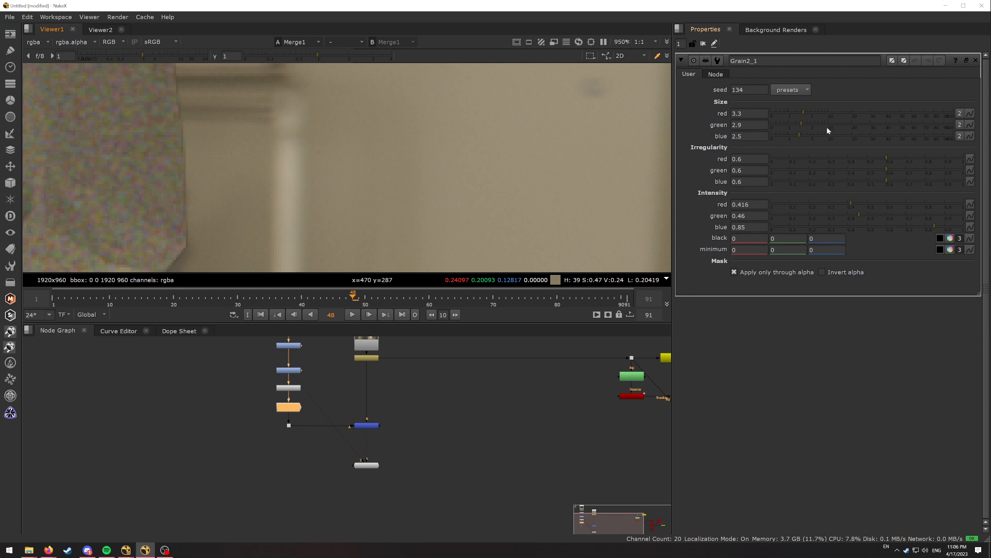
left_click_drag(860, 202, 790, 203)
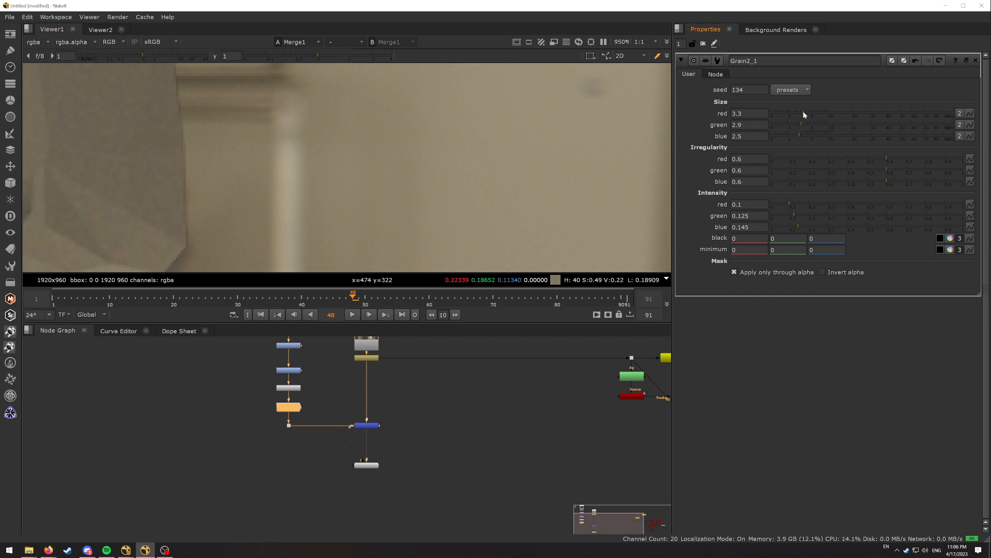
left_click_drag(804, 111, 792, 114)
scroll(352, 123, "down", 10)
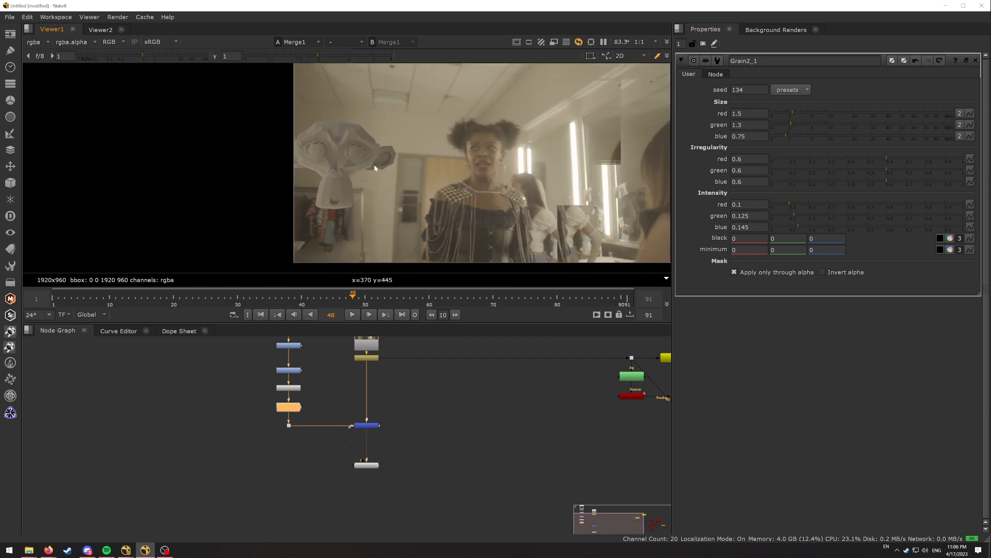
scroll(362, 194, "up", 9)
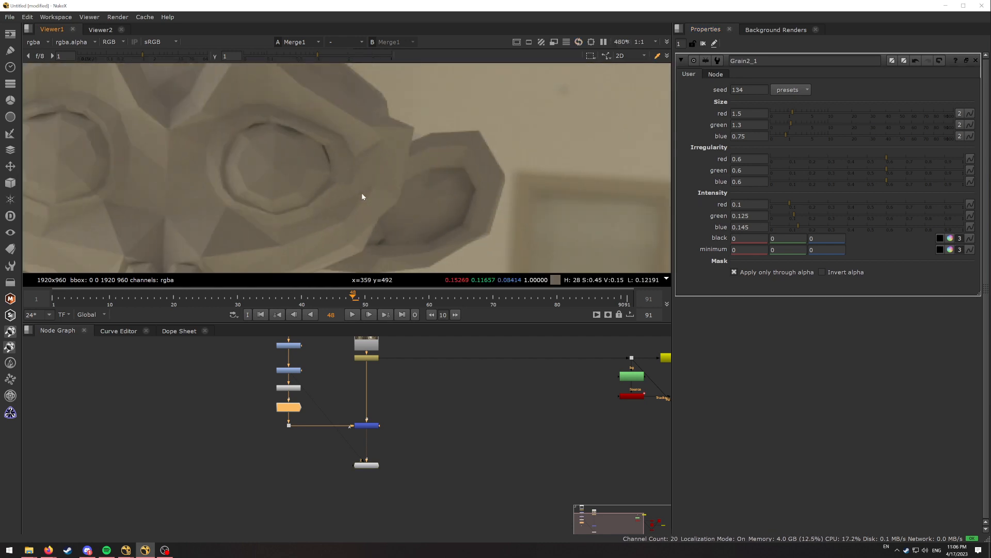
scroll(362, 196, "down", 9)
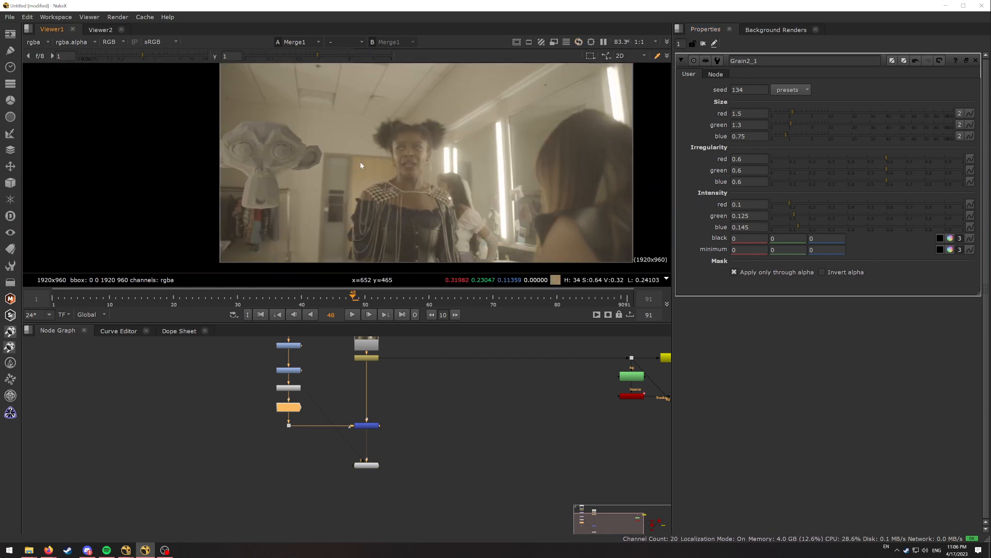
Move the monkey branch's nodes down to Premult1 upward as a group, opening a gap above the Grain node
scroll(312, 371, "down", 4)
left_click_drag(265, 349, 322, 411)
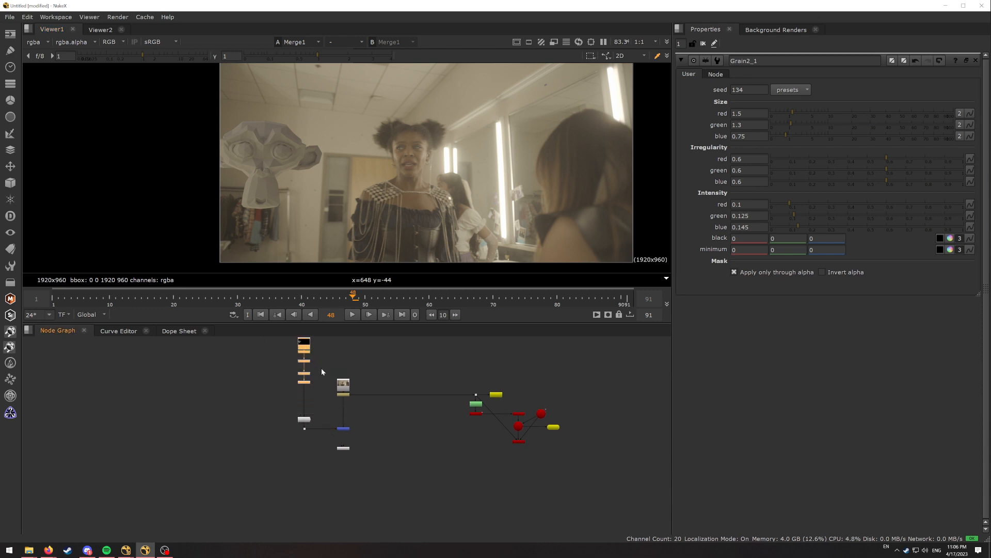
scroll(311, 404, "up", 5)
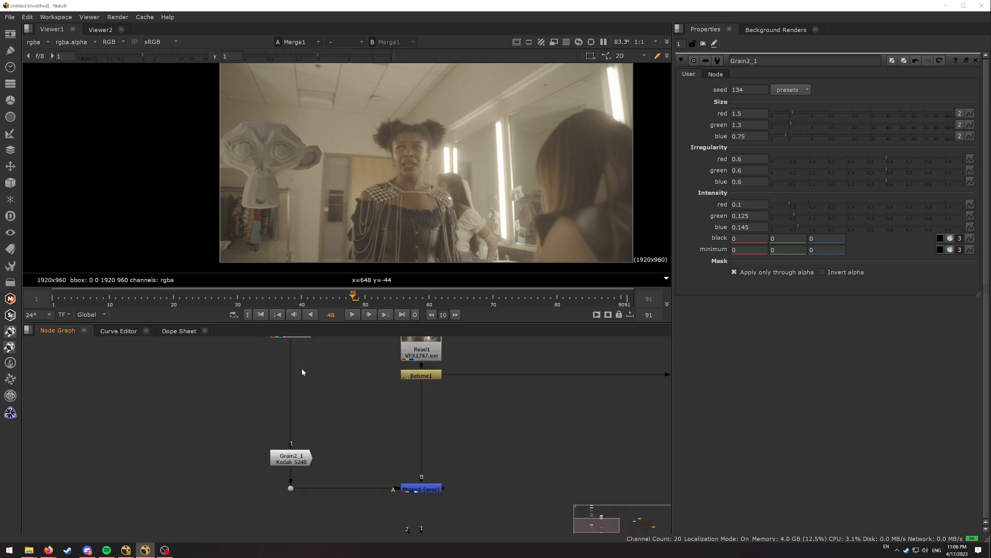
middle_click_drag(307, 361, 313, 388)
scroll(383, 200, "up", 10)
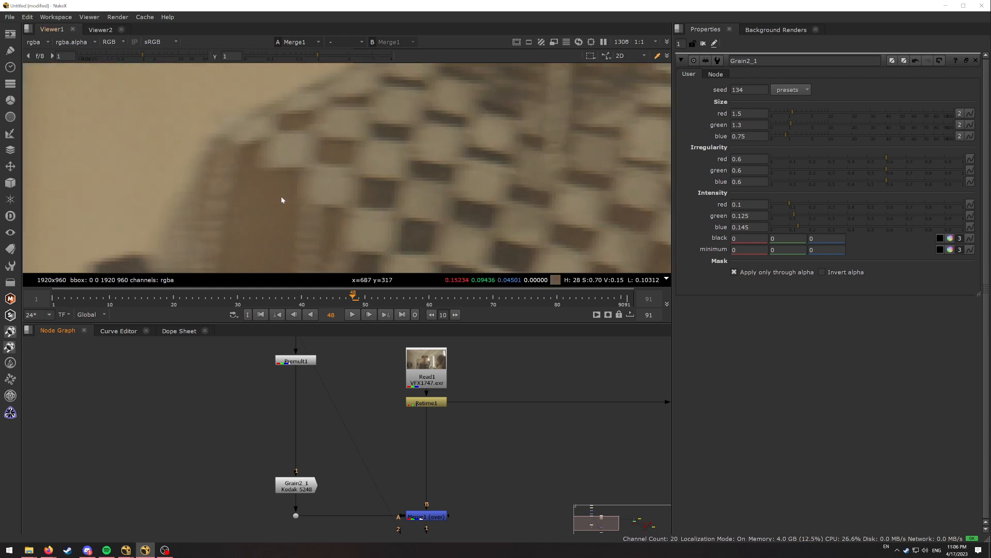
Examine the plate's grain up close at frame 48 on the checkered costume, the dark hair and the bright light strip
scroll(310, 194, "up", 6)
scroll(389, 203, "down", 13)
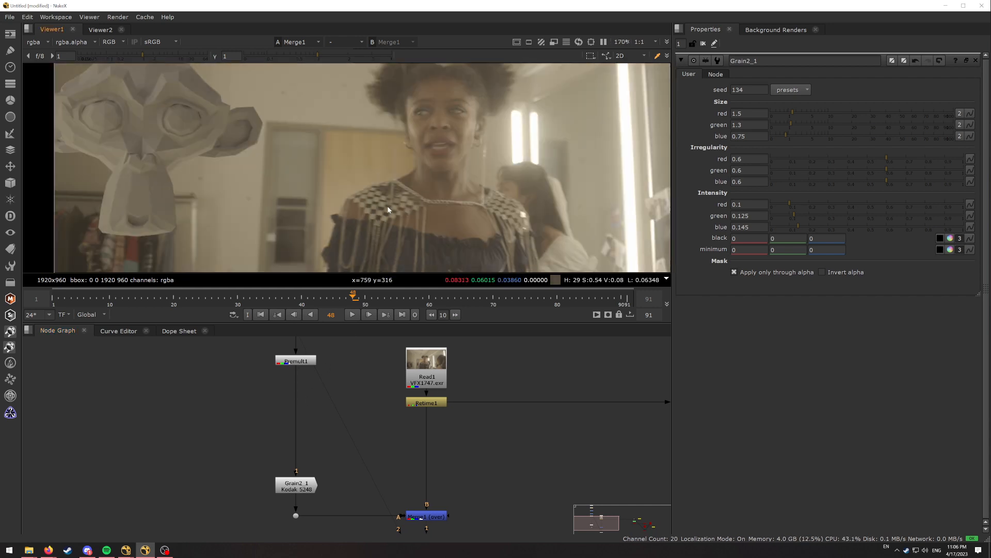
middle_click_drag(459, 171, 443, 226)
scroll(430, 132, "up", 6)
scroll(447, 181, "down", 4)
middle_click_drag(449, 85, 428, 233)
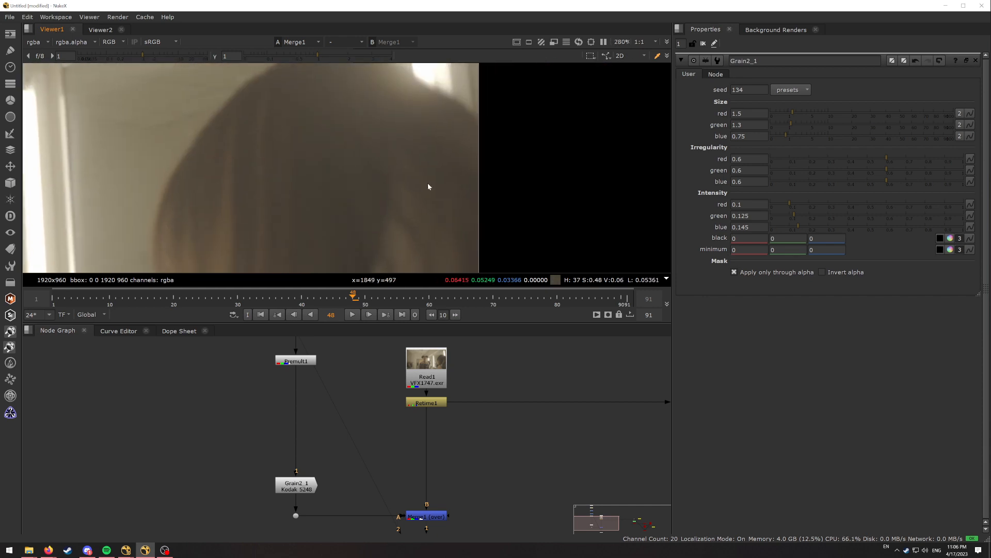
middle_click_drag(422, 73, 404, 235)
scroll(400, 221, "up", 7)
scroll(400, 221, "down", 3)
middle_click_drag(339, 174, 489, 232)
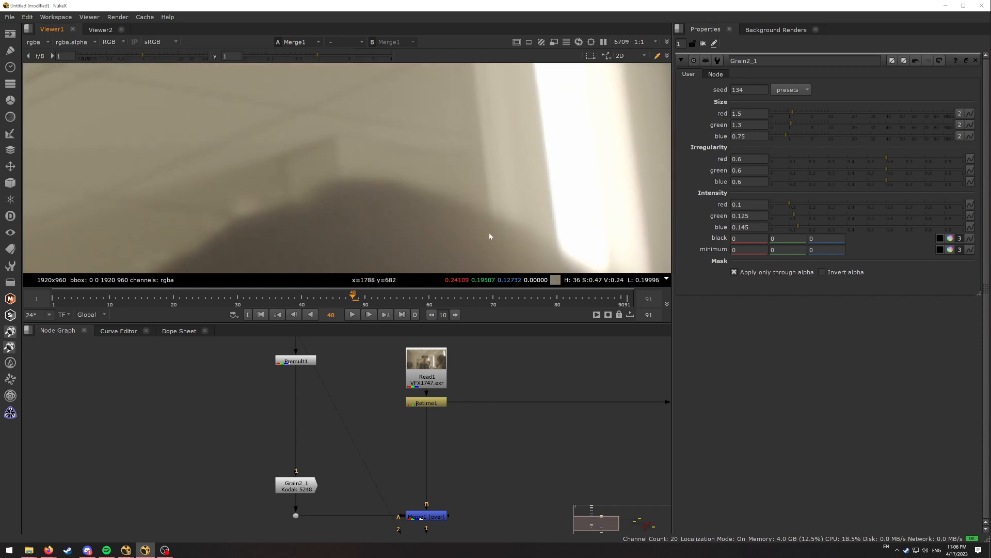
scroll(409, 214, "up", 3)
scroll(408, 213, "down", 7)
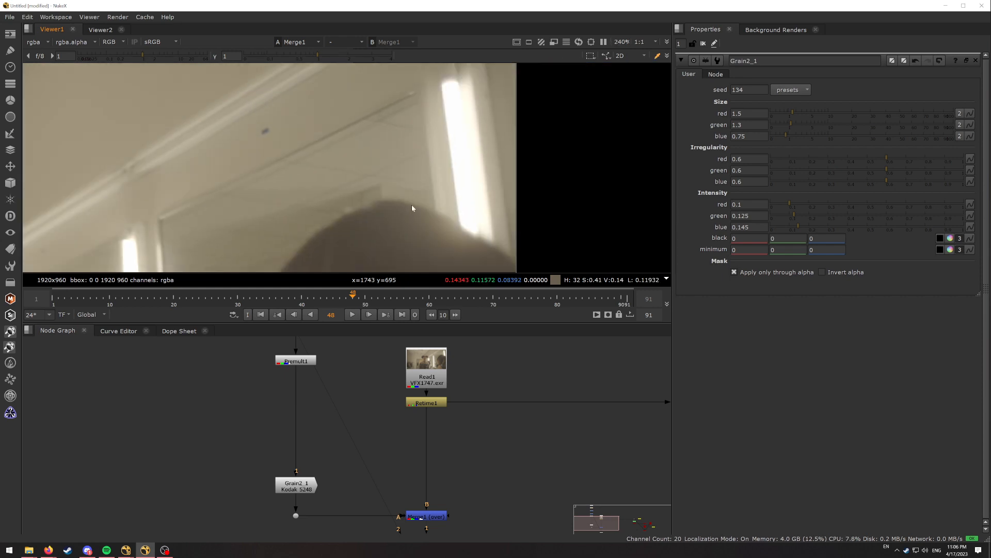
Examine the grain on the ceiling and wall, then review the whole composite at frame 50
scroll(436, 230, "up", 7)
scroll(433, 230, "down", 6)
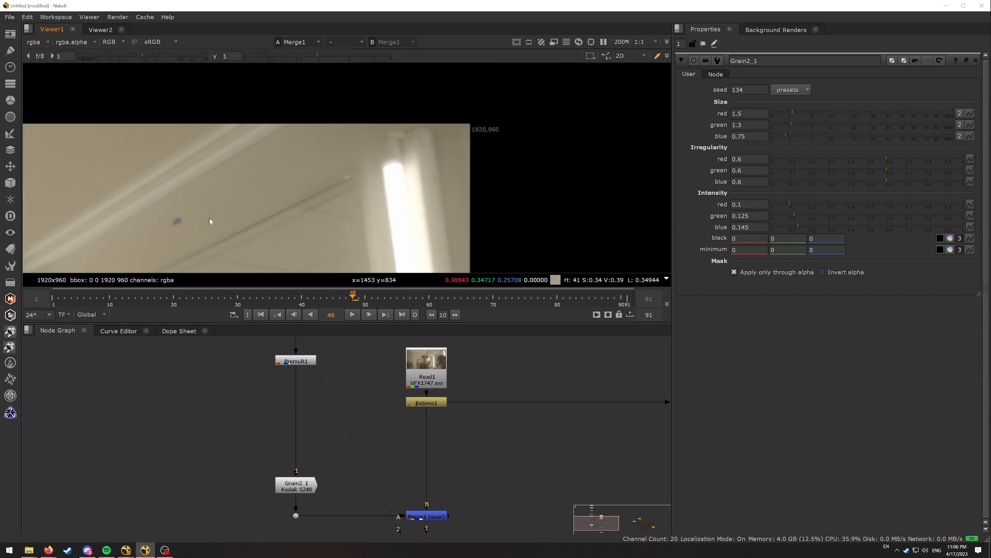
middle_click_drag(209, 218, 439, 206)
scroll(439, 206, "down", 1)
middle_click_drag(231, 213, 373, 182)
scroll(293, 179, "up", 5)
middle_click_drag(139, 191, 387, 249)
scroll(356, 176, "up", 4)
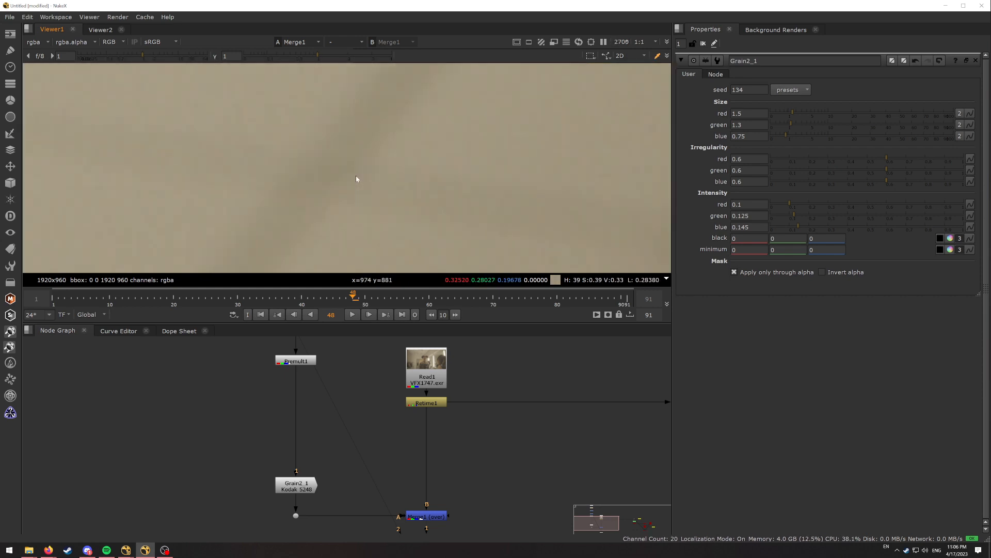
scroll(357, 178, "down", 11)
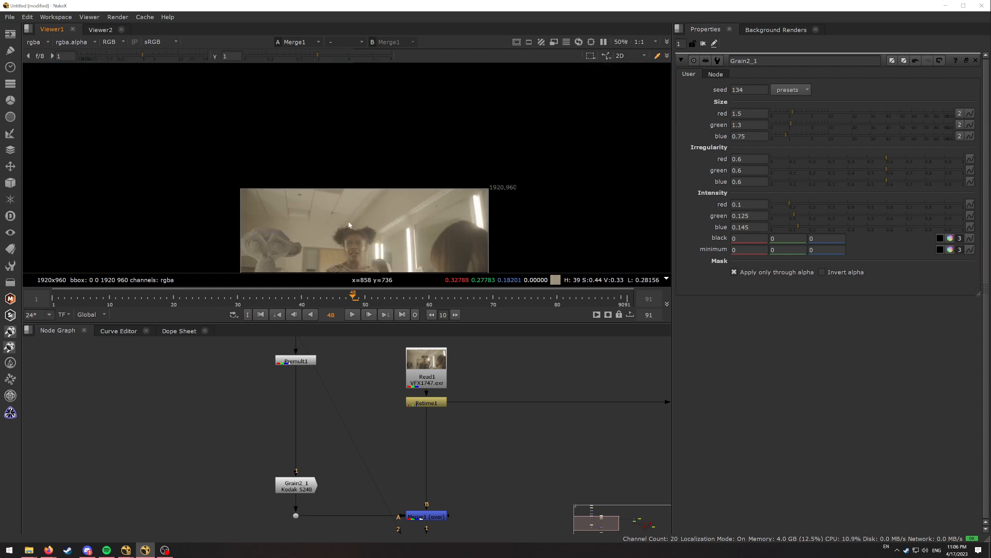
scroll(386, 147, "up", 3)
middle_click_drag(436, 159, 354, 161)
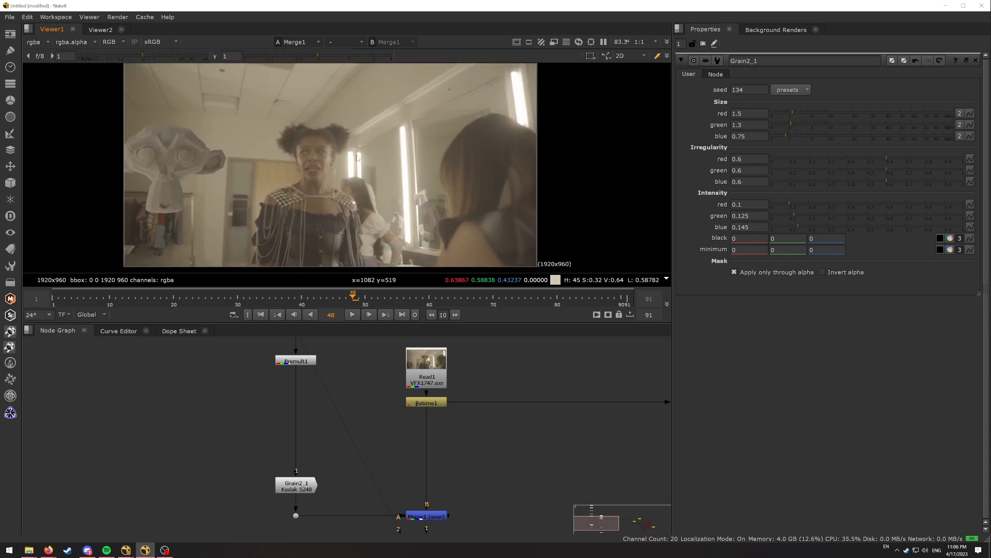
scroll(355, 162, "down", 1)
mouse_move(366, 309)
left_mouse_down()
mouse_move(155, 296)
mouse_move(571, 298)
mouse_move(167, 292)
mouse_move(365, 298)
left_mouse_up()
Move the Viewer1 node down and insert a new Write node directly below Merge1
scroll(405, 431, "down", 3)
middle_click_drag(404, 432, 371, 397)
scroll(368, 419, "up", 7)
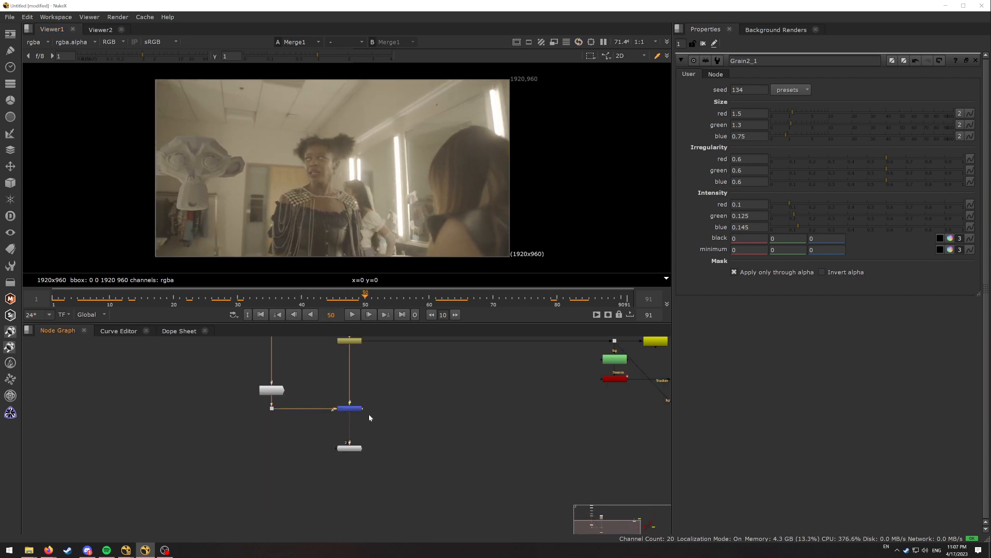
left_click_drag(338, 488, 335, 536)
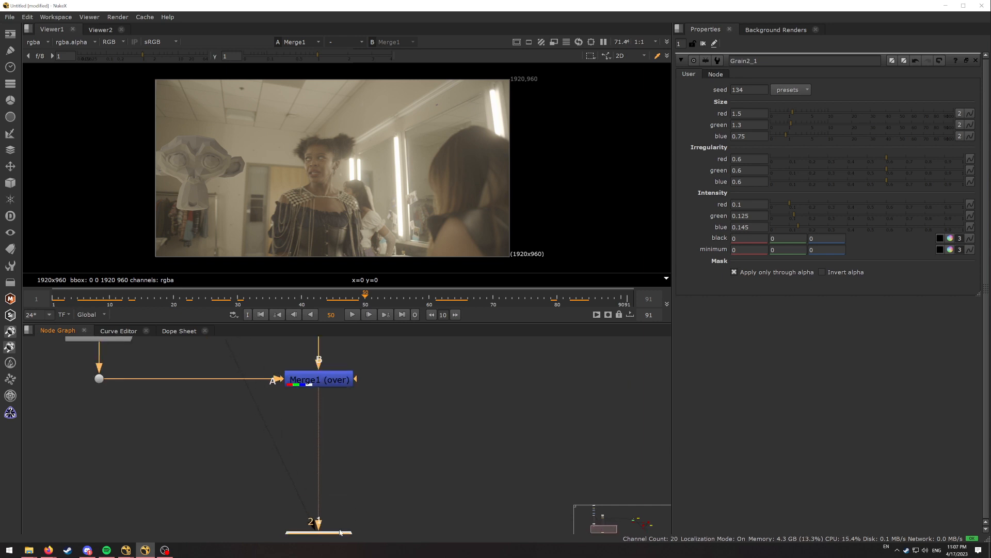
key("w")
left_click_drag(376, 449, 324, 447)
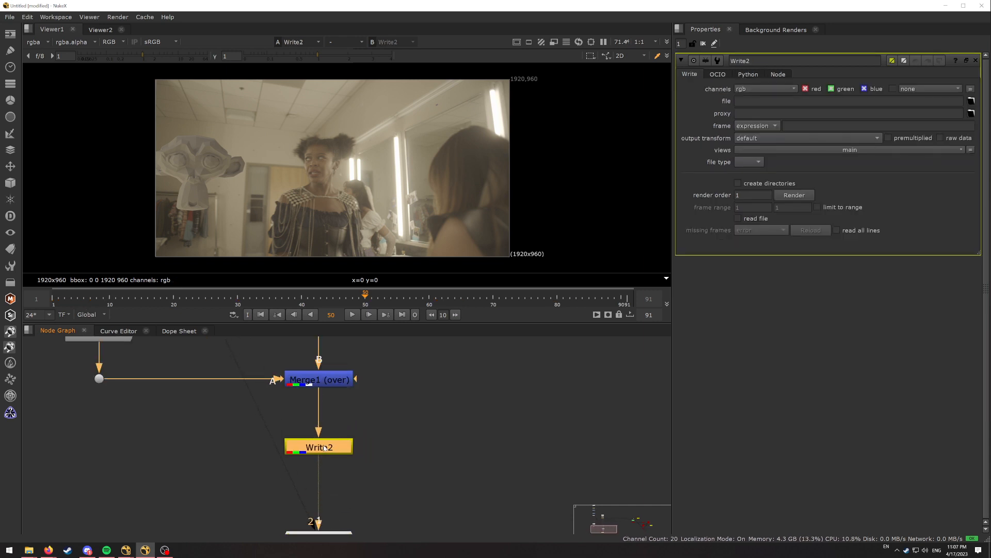
Set the Write node's output file to F:/all eyes/alleyestest/alleyestest_final.mp4
left_click(972, 101)
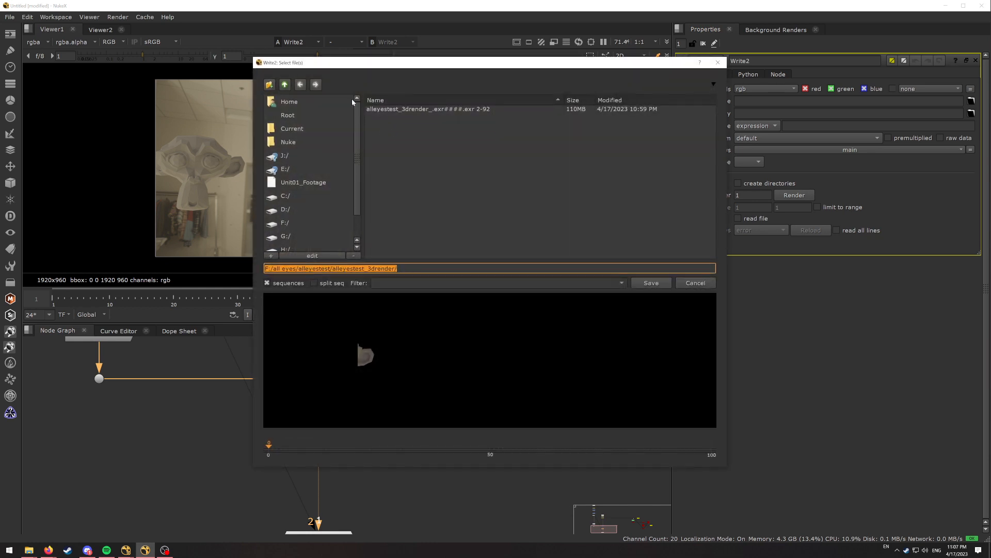
left_click(285, 85)
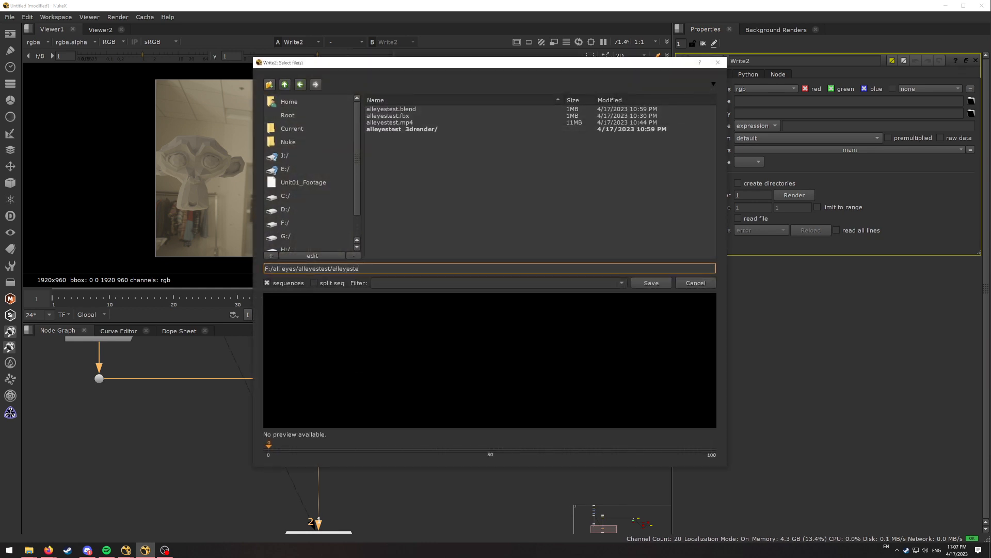
type("alleyestest_final.mp4")
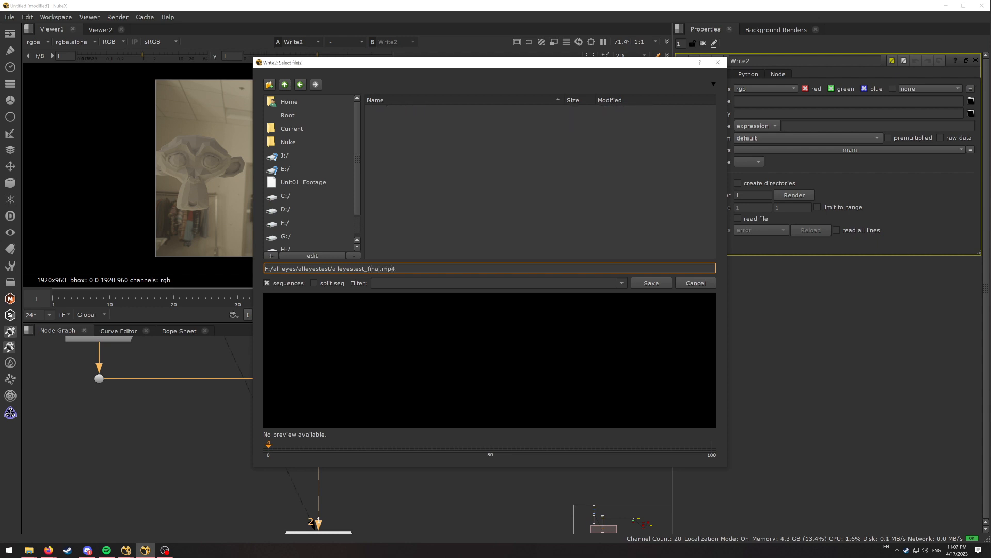
key("Return")
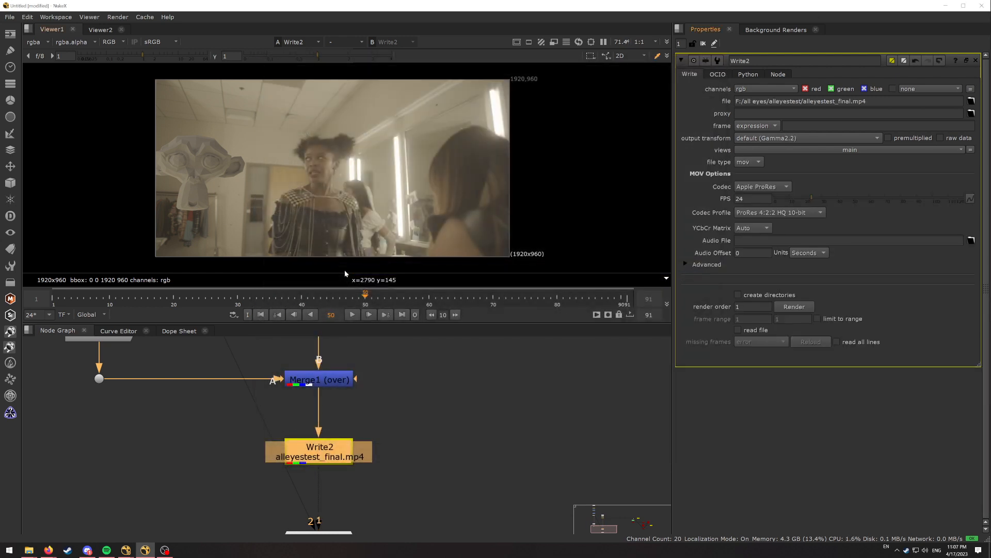
Set the output codec to H.264 and render the global frame range 1-91
left_click(770, 187)
left_click(769, 219)
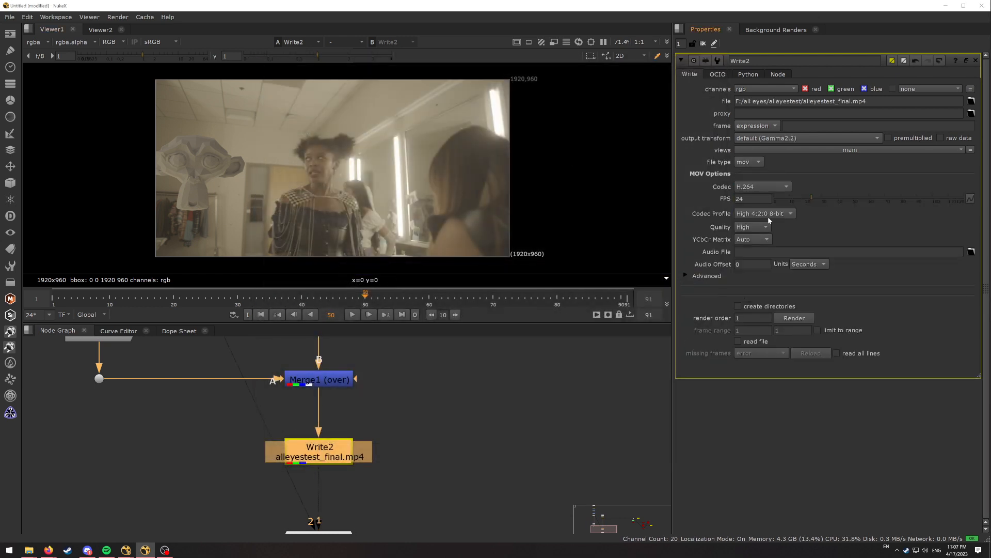
left_click(787, 319)
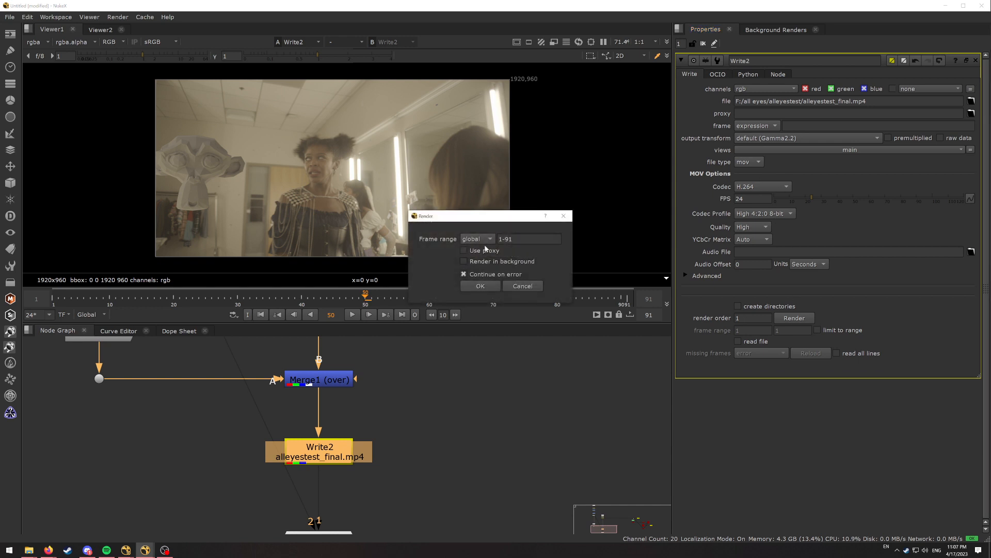
left_click(480, 285)
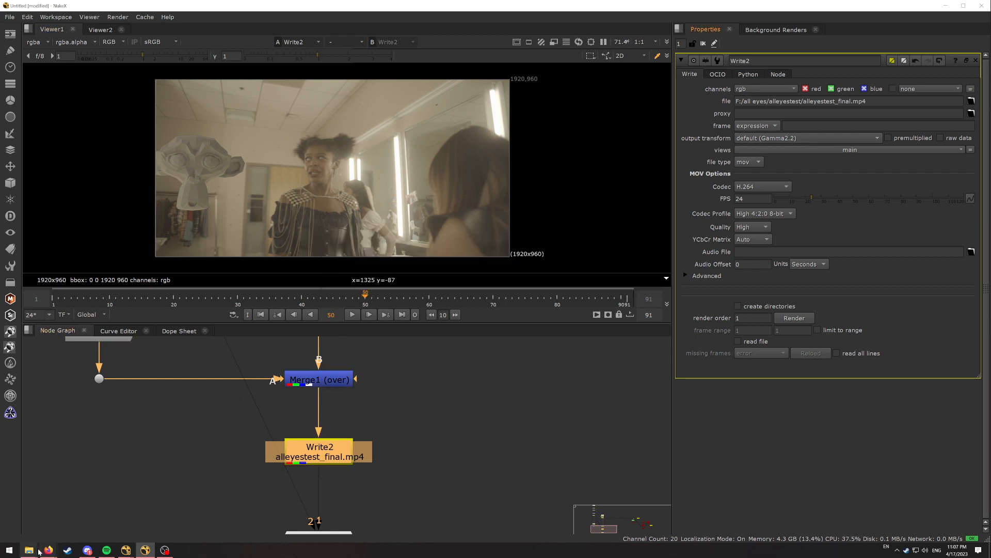
Inspect the monkey's outline against the background up close around its head, ear and snout
middle_click_drag(175, 380, 249, 498)
scroll(218, 157, "up", 10)
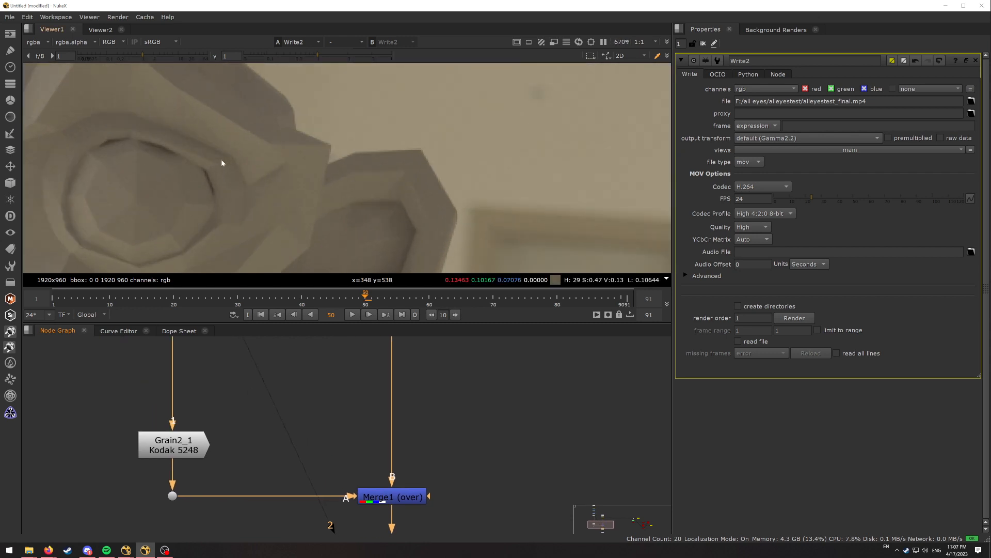
scroll(222, 159, "up", 1)
scroll(349, 183, "down", 7)
middle_click_drag(346, 228, 465, 130)
scroll(363, 183, "up", 5)
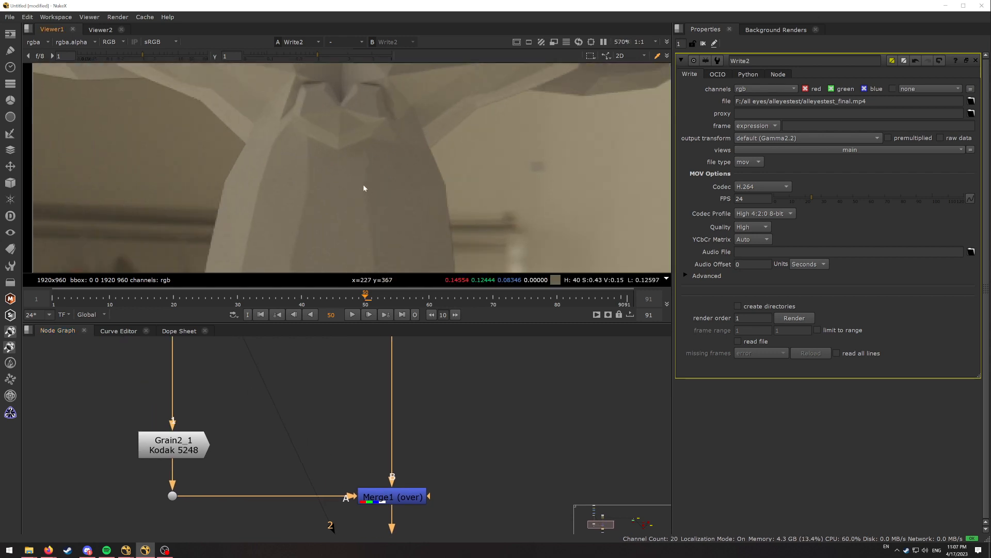
middle_click_drag(364, 188, 393, 121)
Align Premult1 with the monkey branch and insert an EdgeBlur node between it and the Grain node
scroll(209, 418, "down", 5)
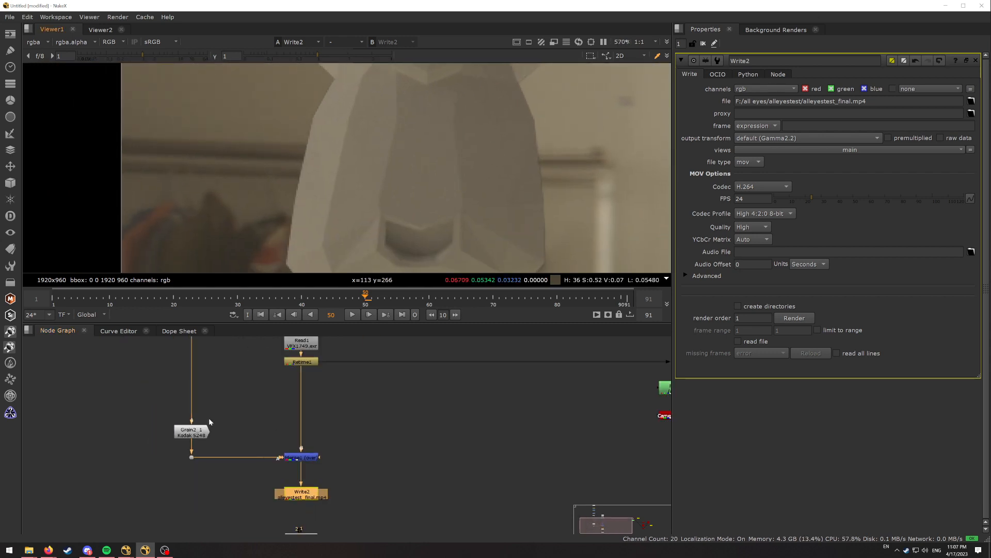
left_click_drag(223, 418, 218, 457)
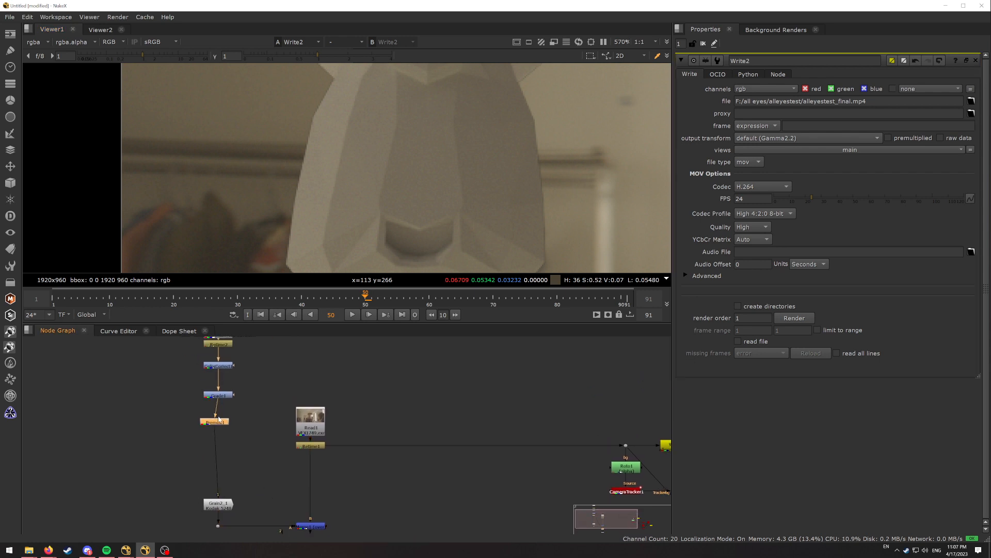
left_click_drag(219, 420, 221, 417)
key("Tab")
type("edge")
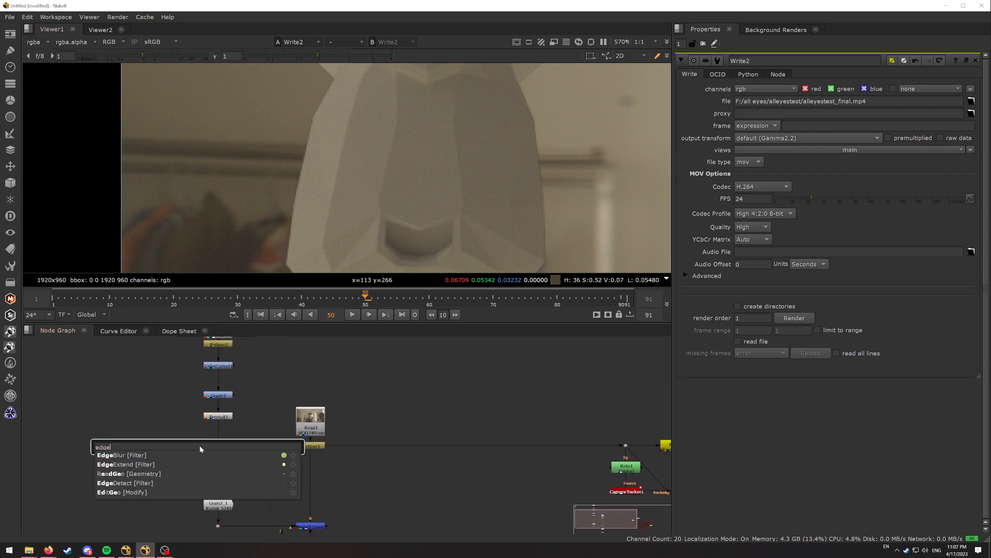
key("Return")
left_click_drag(213, 460, 217, 461)
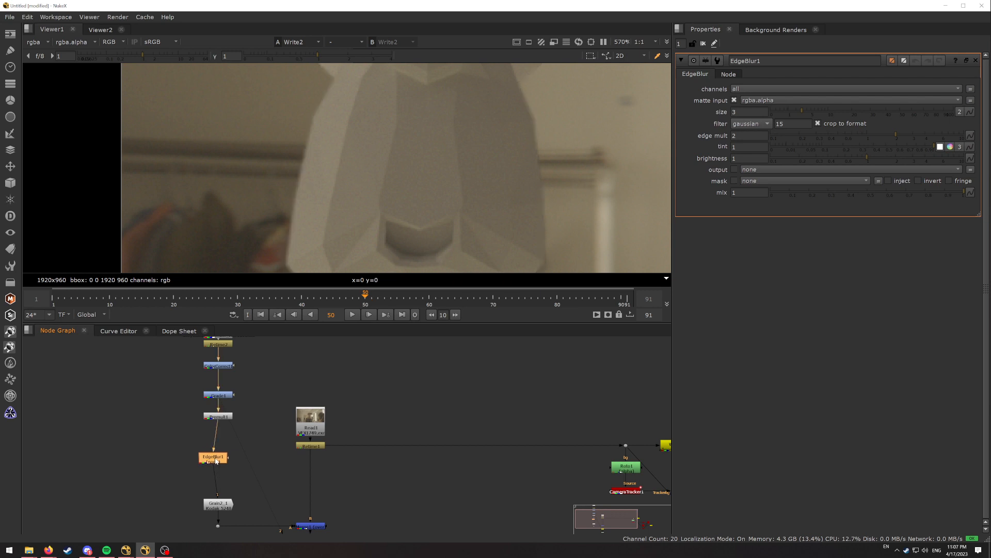
Examine the blurred edges of the monkey's head, ear and snout up close and in the wider frame
scroll(347, 177, "down", 3)
scroll(370, 175, "up", 5)
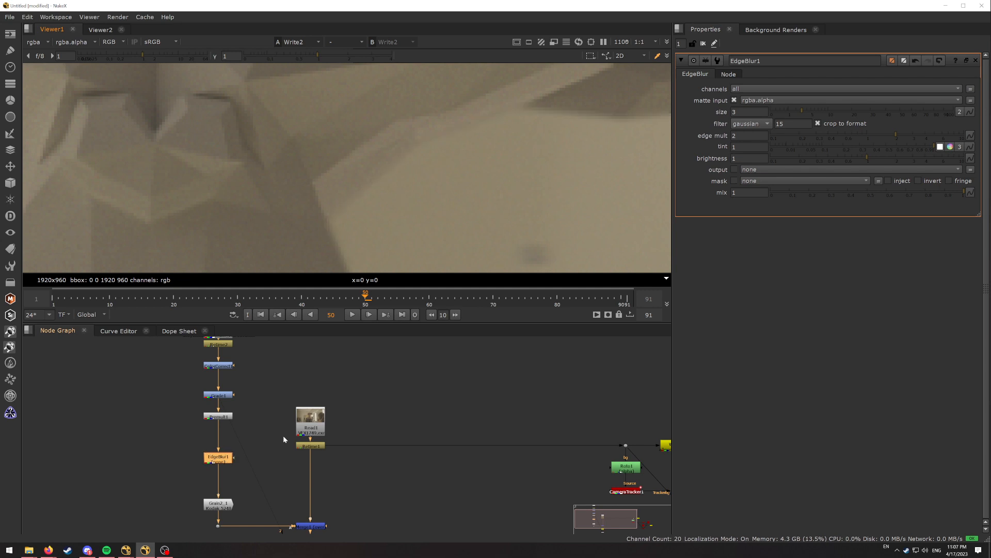
scroll(380, 182, "down", 4)
scroll(383, 169, "up", 4)
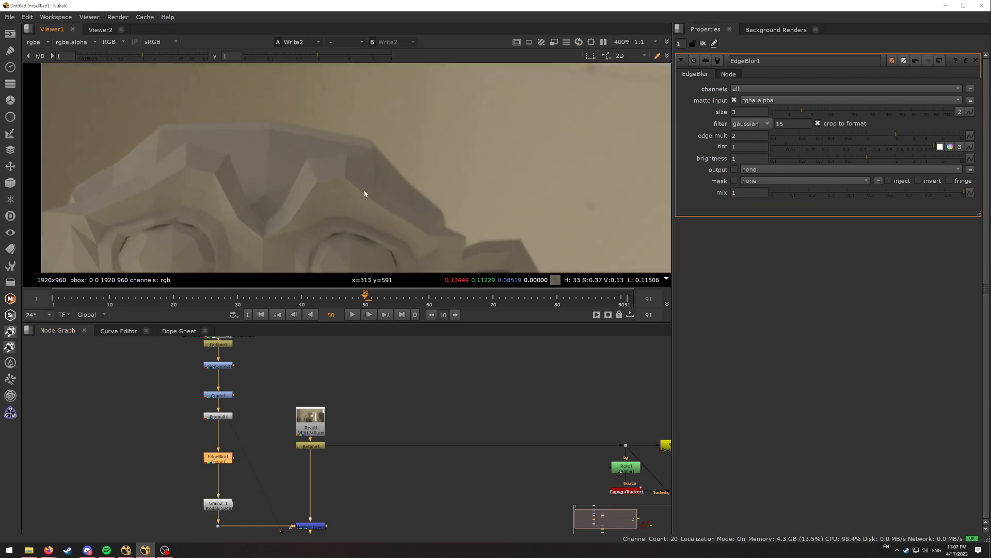
scroll(364, 191, "up", 1)
middle_click_drag(196, 124, 503, 101)
scroll(488, 176, "down", 2)
middle_click_drag(634, 242, 455, 133)
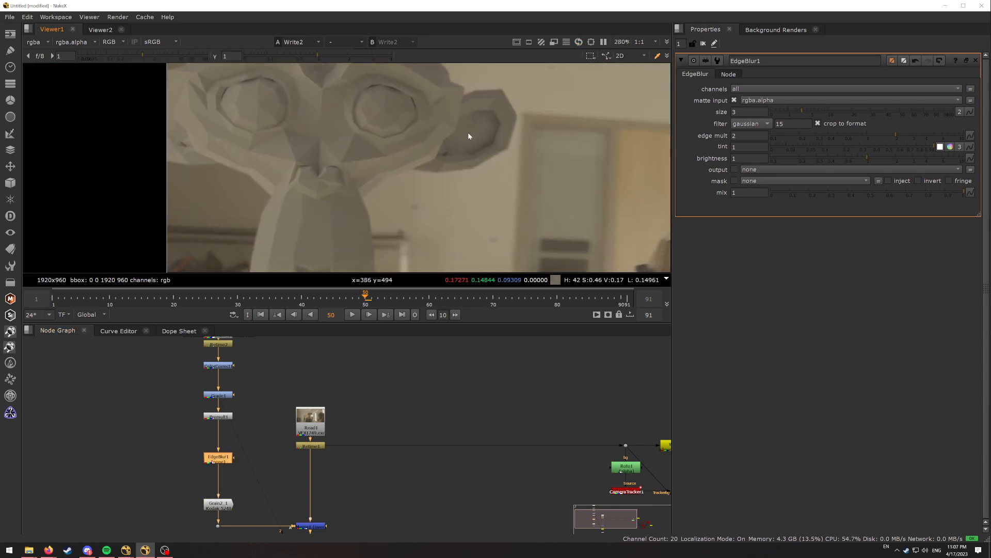
scroll(468, 132, "down", 2)
middle_click_drag(466, 186, 457, 121)
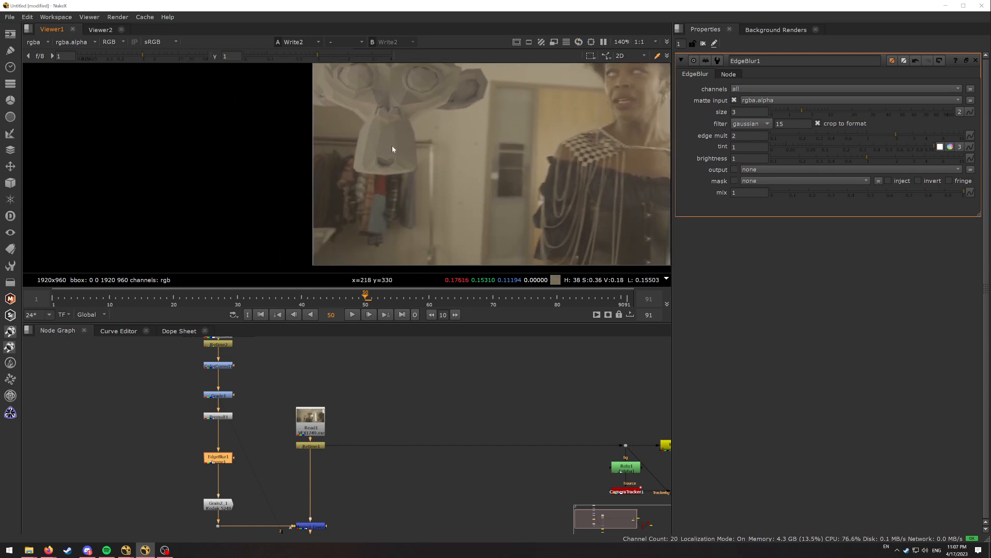
scroll(403, 158, "down", 2)
Save the script as alleyestest.nk in the F:/all eyes/alleyestest folder
key("ctrl+shift+s")
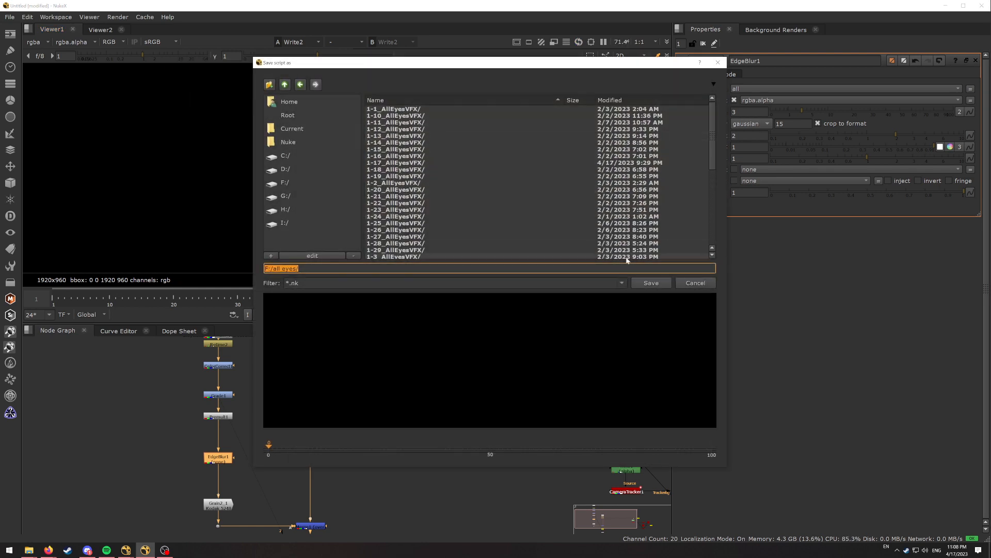
type("alleyestest/alleyestest.nk")
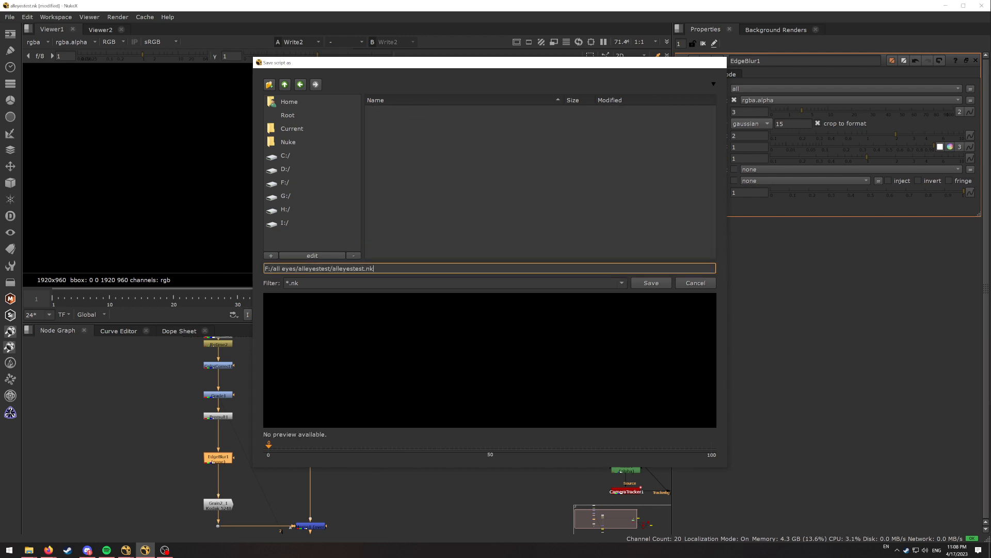
key("Return")
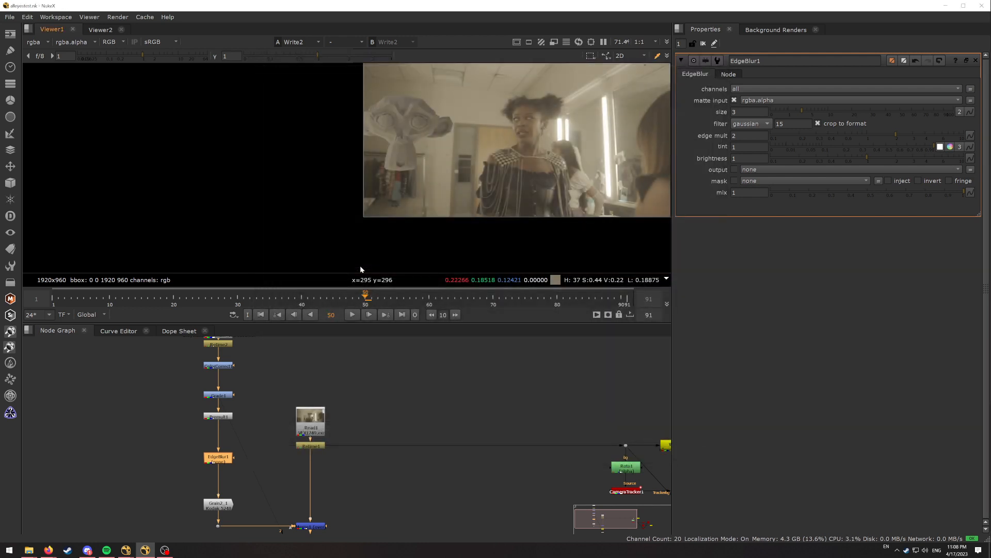
Open the properties of the Write node for alleyestest_final.mp4 and render the composite again
left_click(34, 552)
left_click(366, 440)
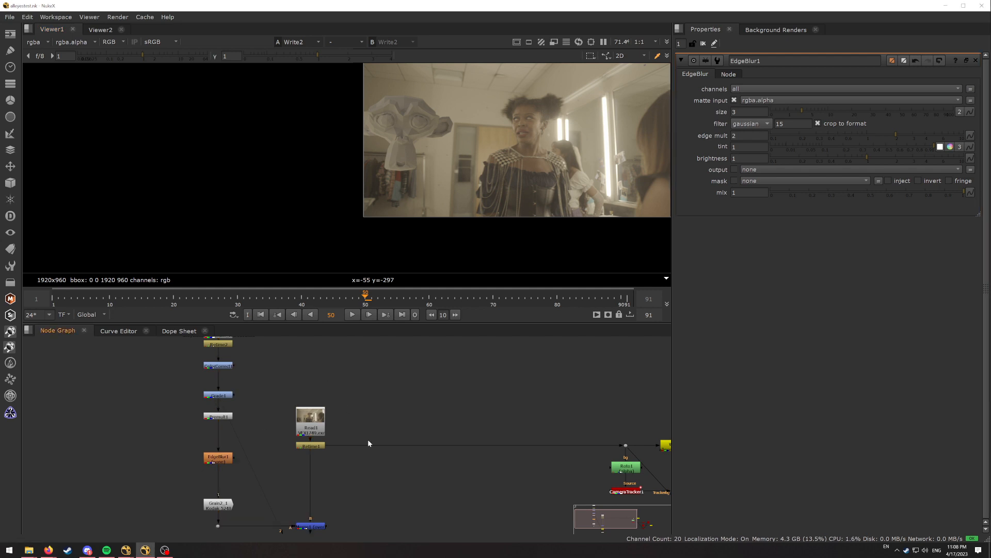
scroll(390, 471, "down", 1)
middle_click_drag(390, 480, 436, 369)
scroll(384, 429, "up", 5)
double_click(366, 423)
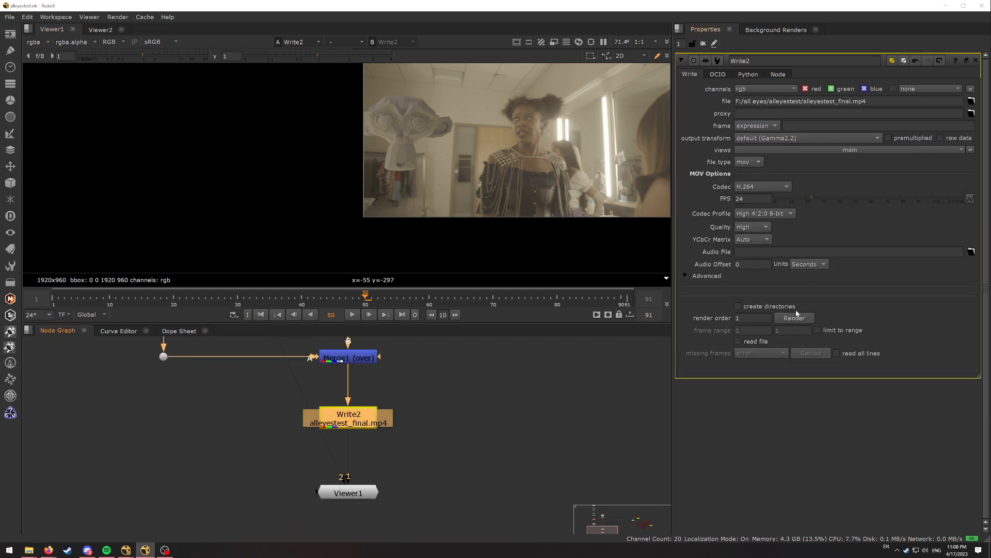
left_click(794, 318)
left_click(470, 280)
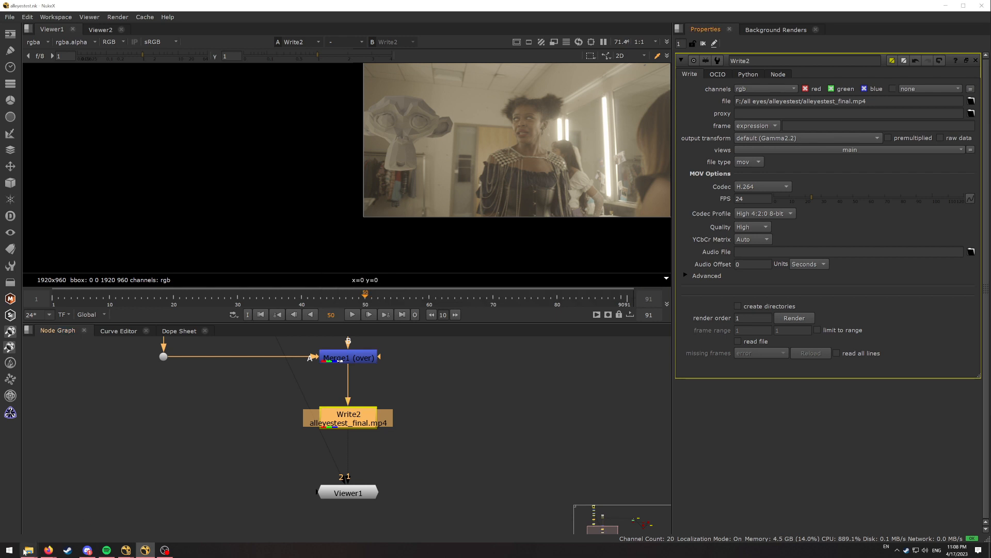
Switch to File Explorer, open the rendered alleyestest_final.mp4 from the alleyestest folder and play it in Media Player
mouse_move(29, 550)
left_click(32, 510)
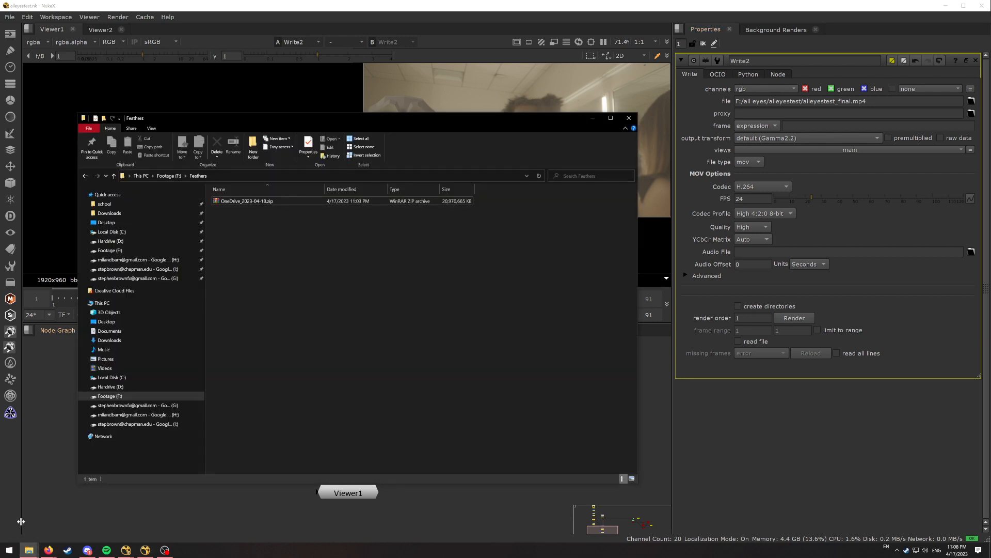
left_click(100, 527)
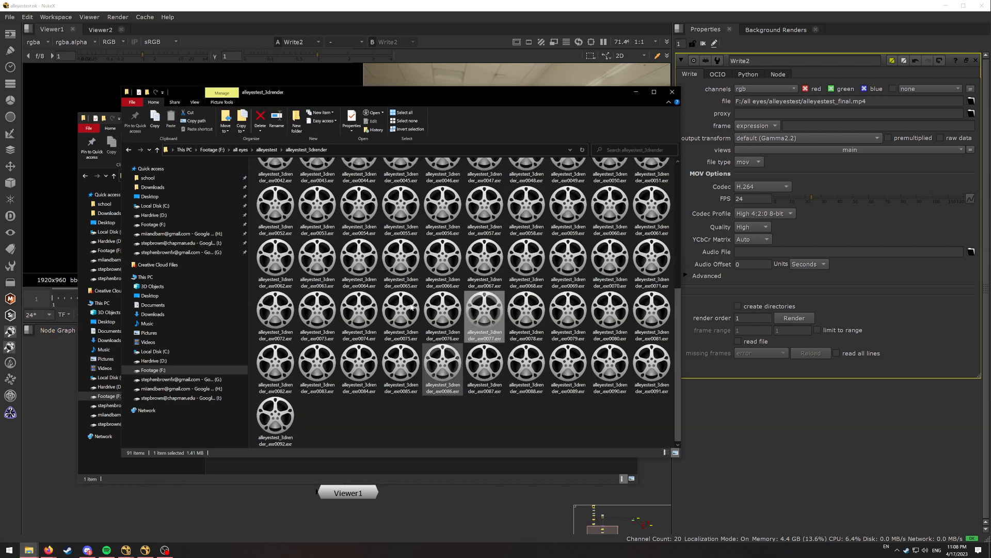
key("alt+Up")
double_click(303, 216)
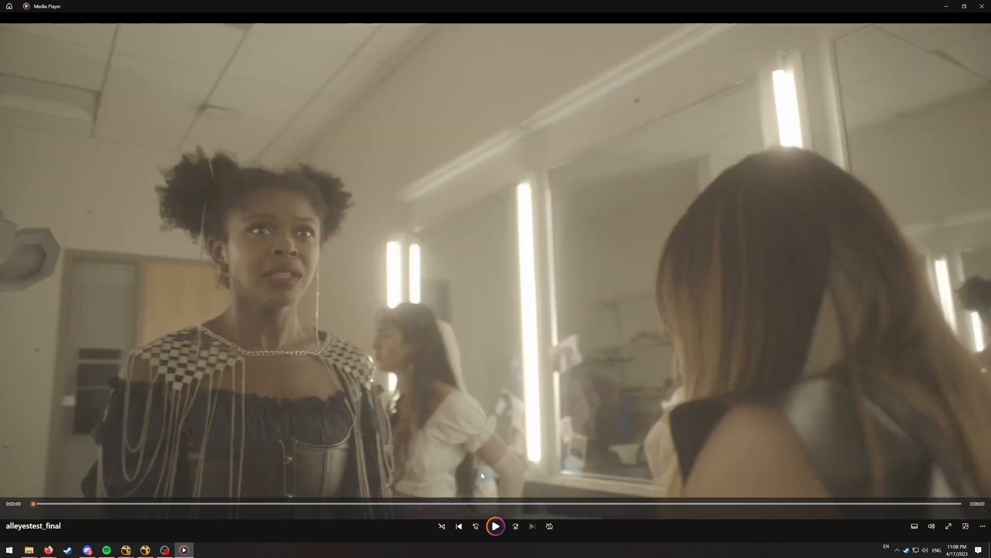
left_click(497, 525)
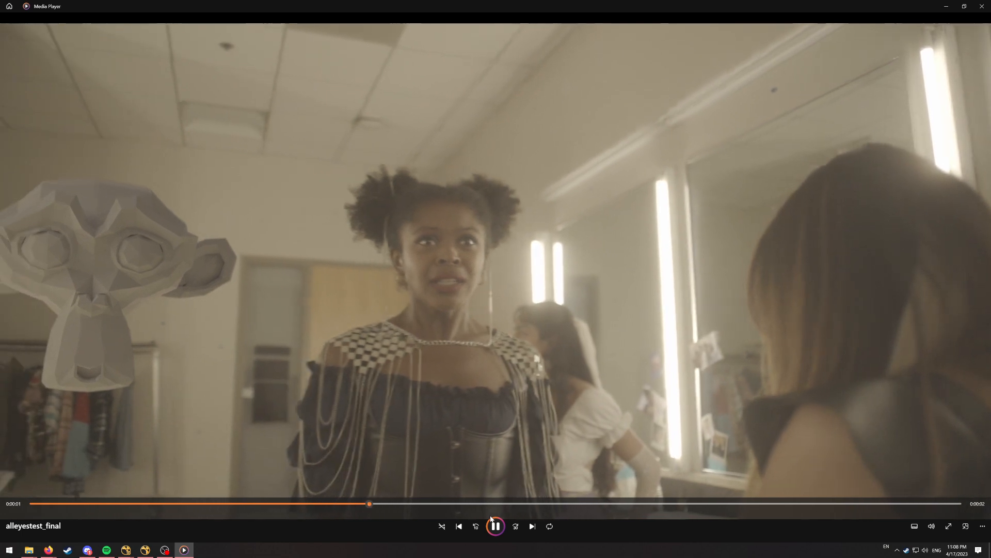